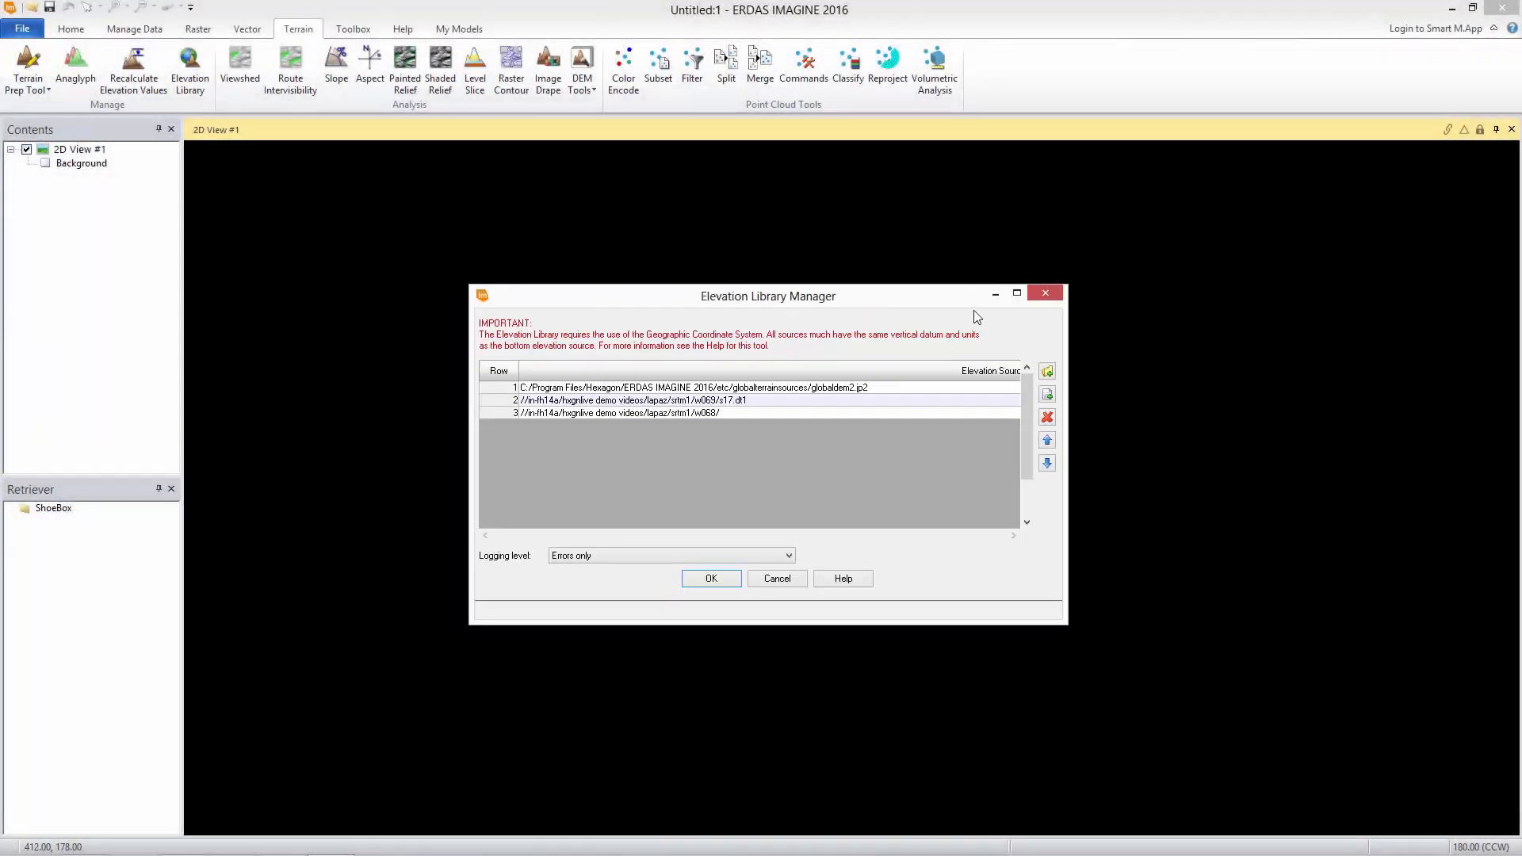
Close the Elevation Library Manager and look over the available geometric calibration and pan-sharpening tools.
{"action": "left_click", "coordinate": [1044, 293]}
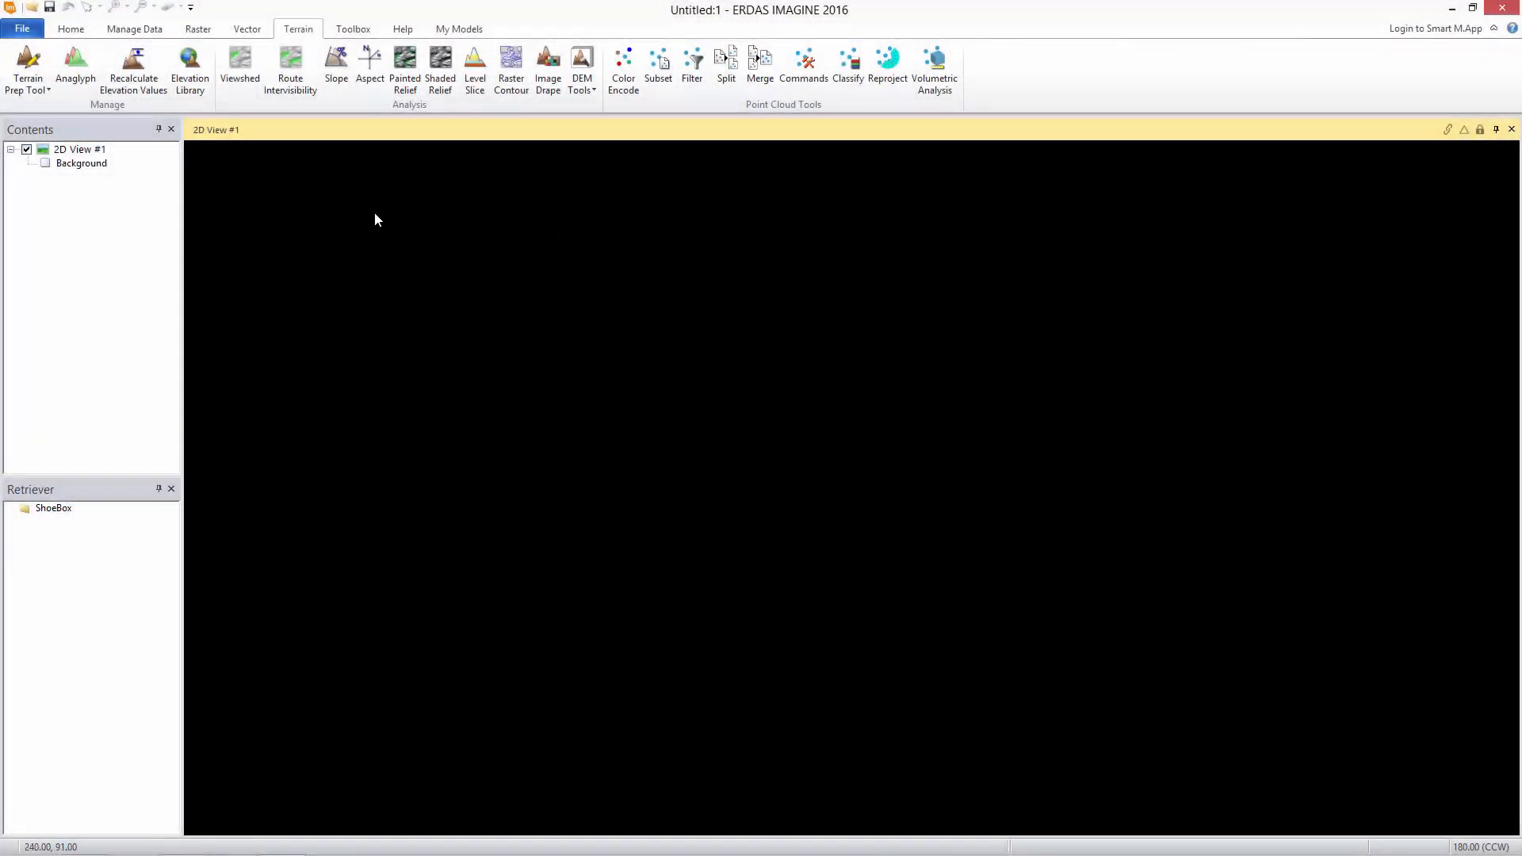
{"action": "left_click", "coordinate": [199, 30]}
{"action": "left_click", "coordinate": [298, 93]}
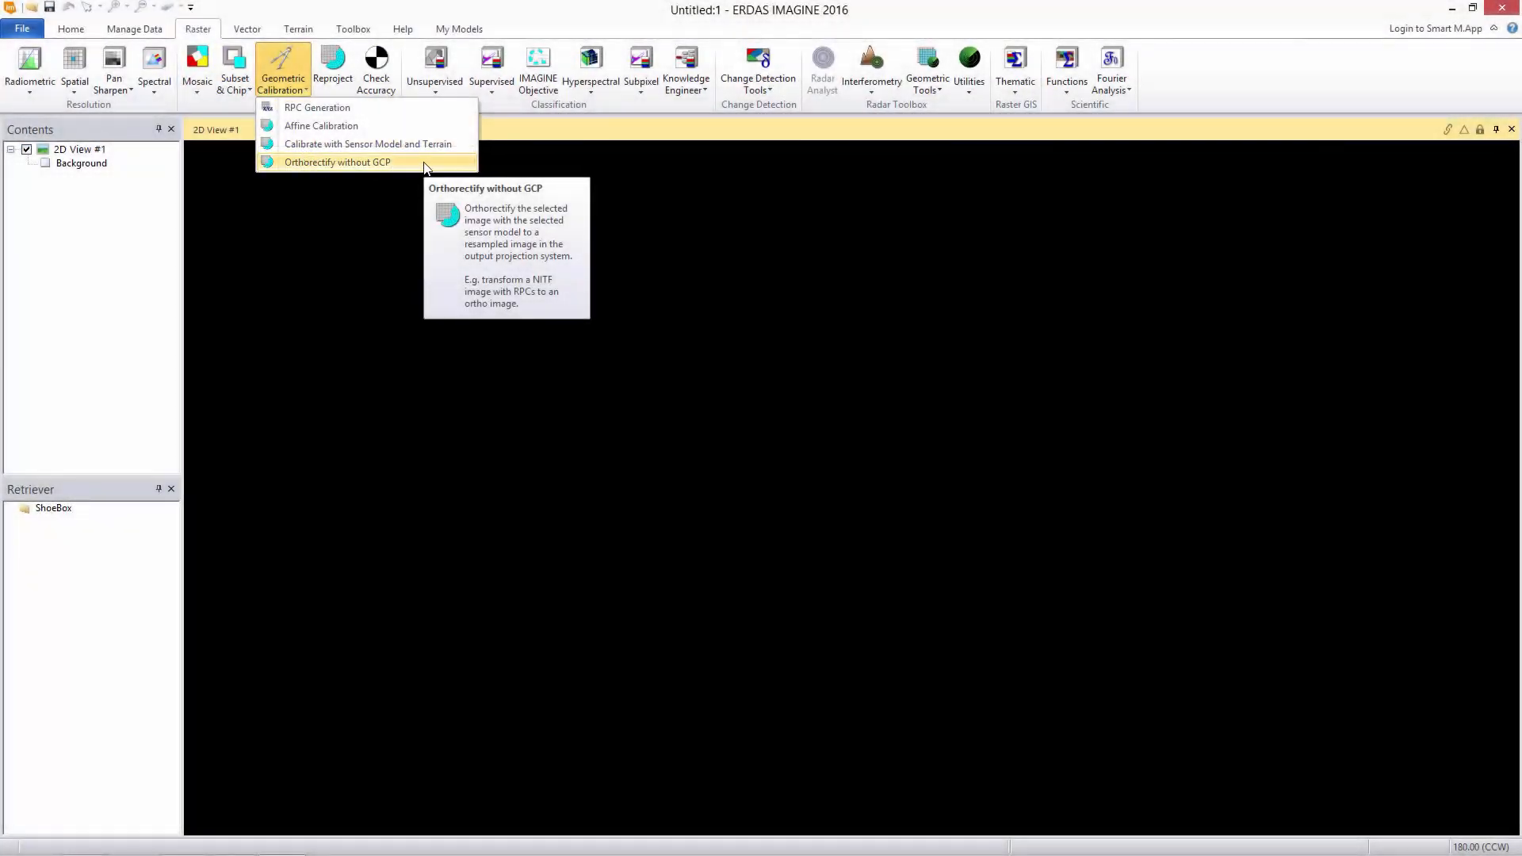
{"action": "left_click", "coordinate": [312, 207]}
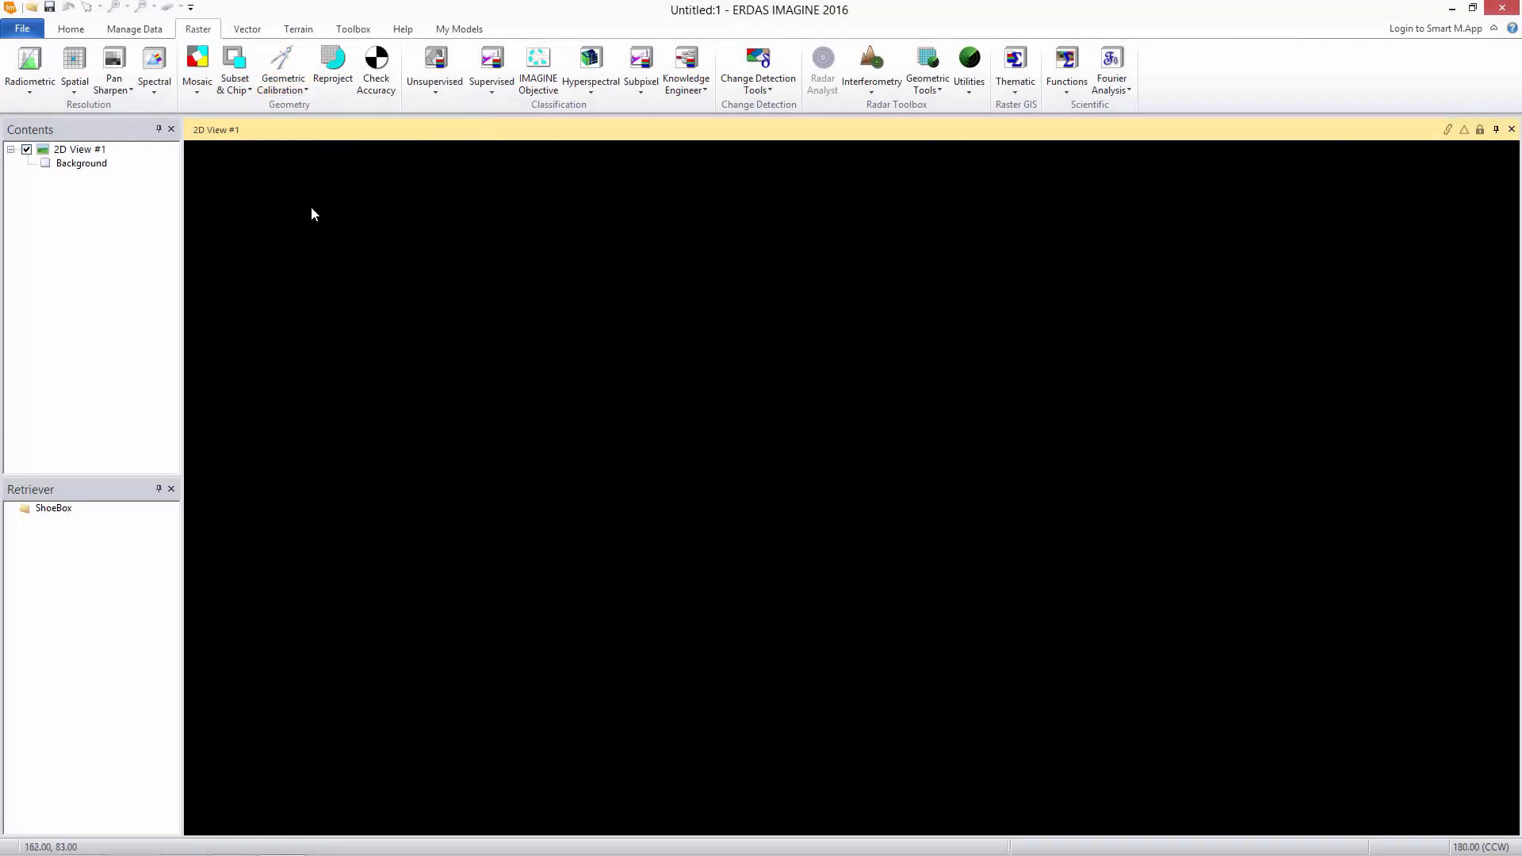
{"action": "left_click", "coordinate": [119, 94]}
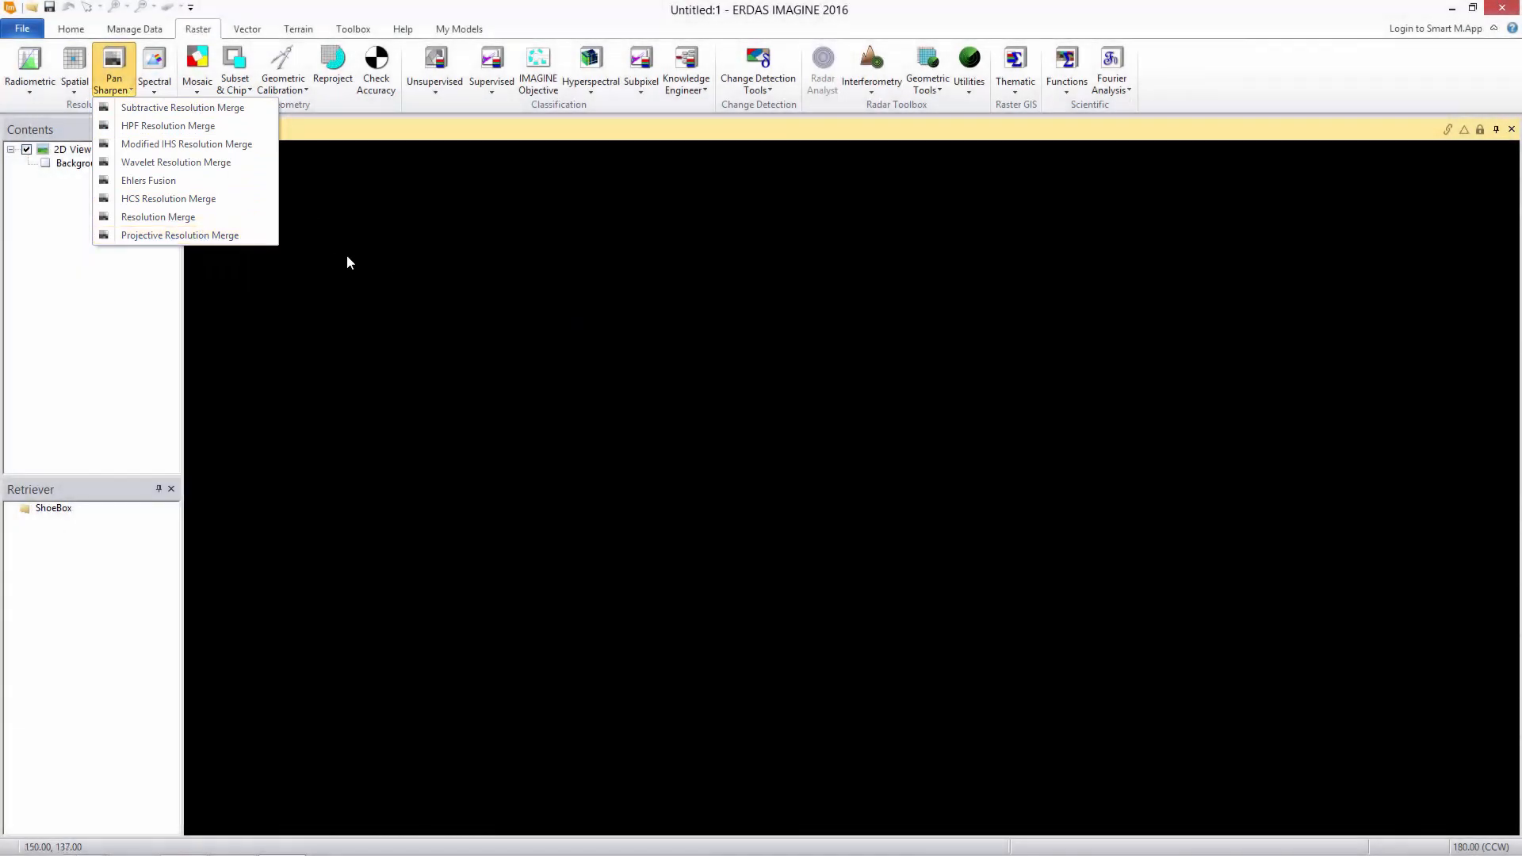
{"action": "left_click", "coordinate": [404, 266]}
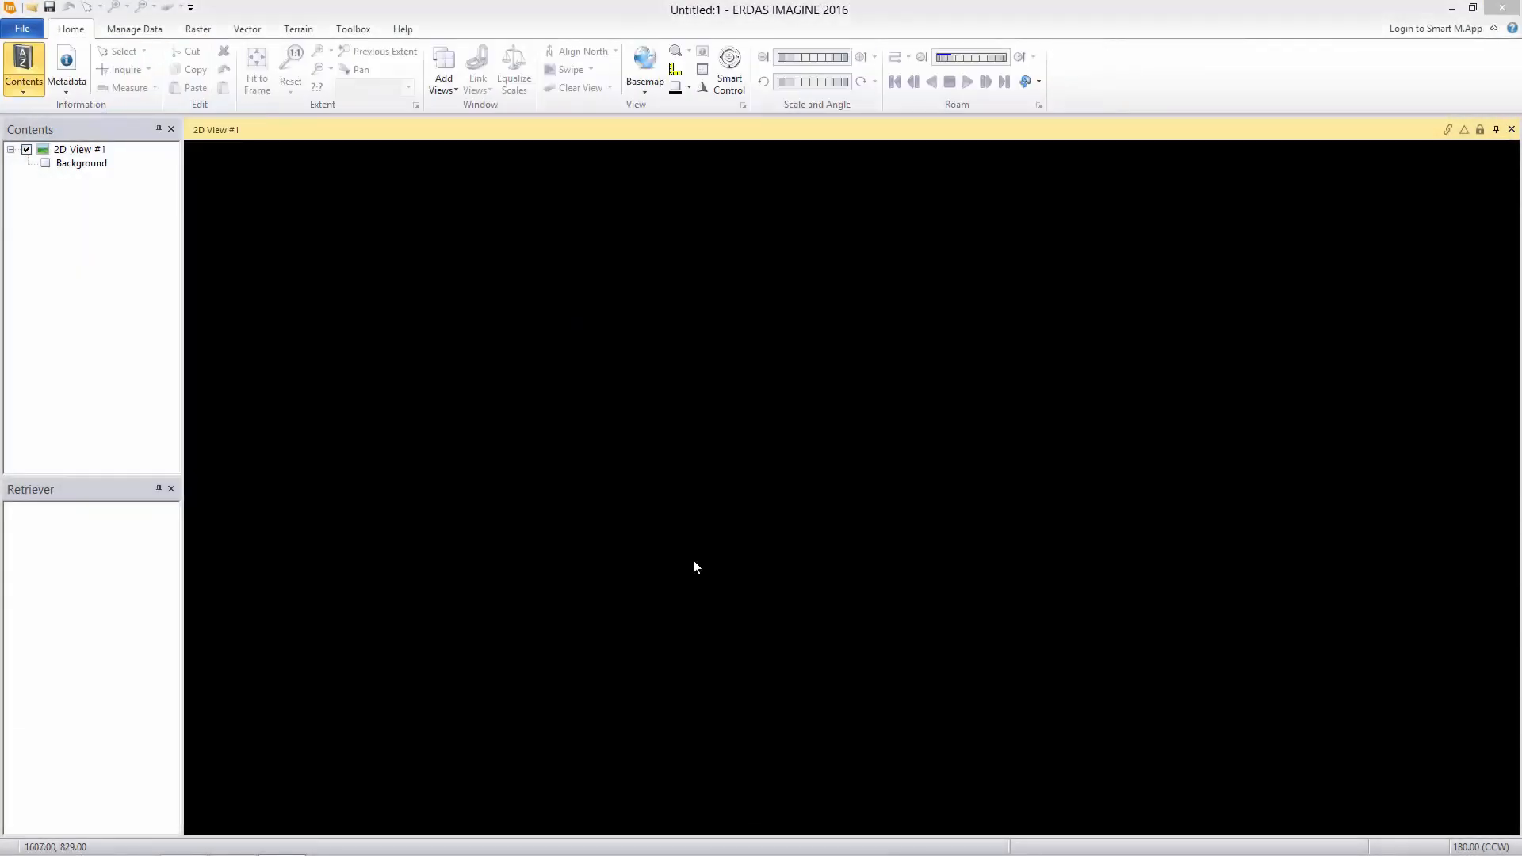
Add a new ShoeBox to the Retriever and create a file group inside it.
{"action": "right_click", "coordinate": [47, 527]}
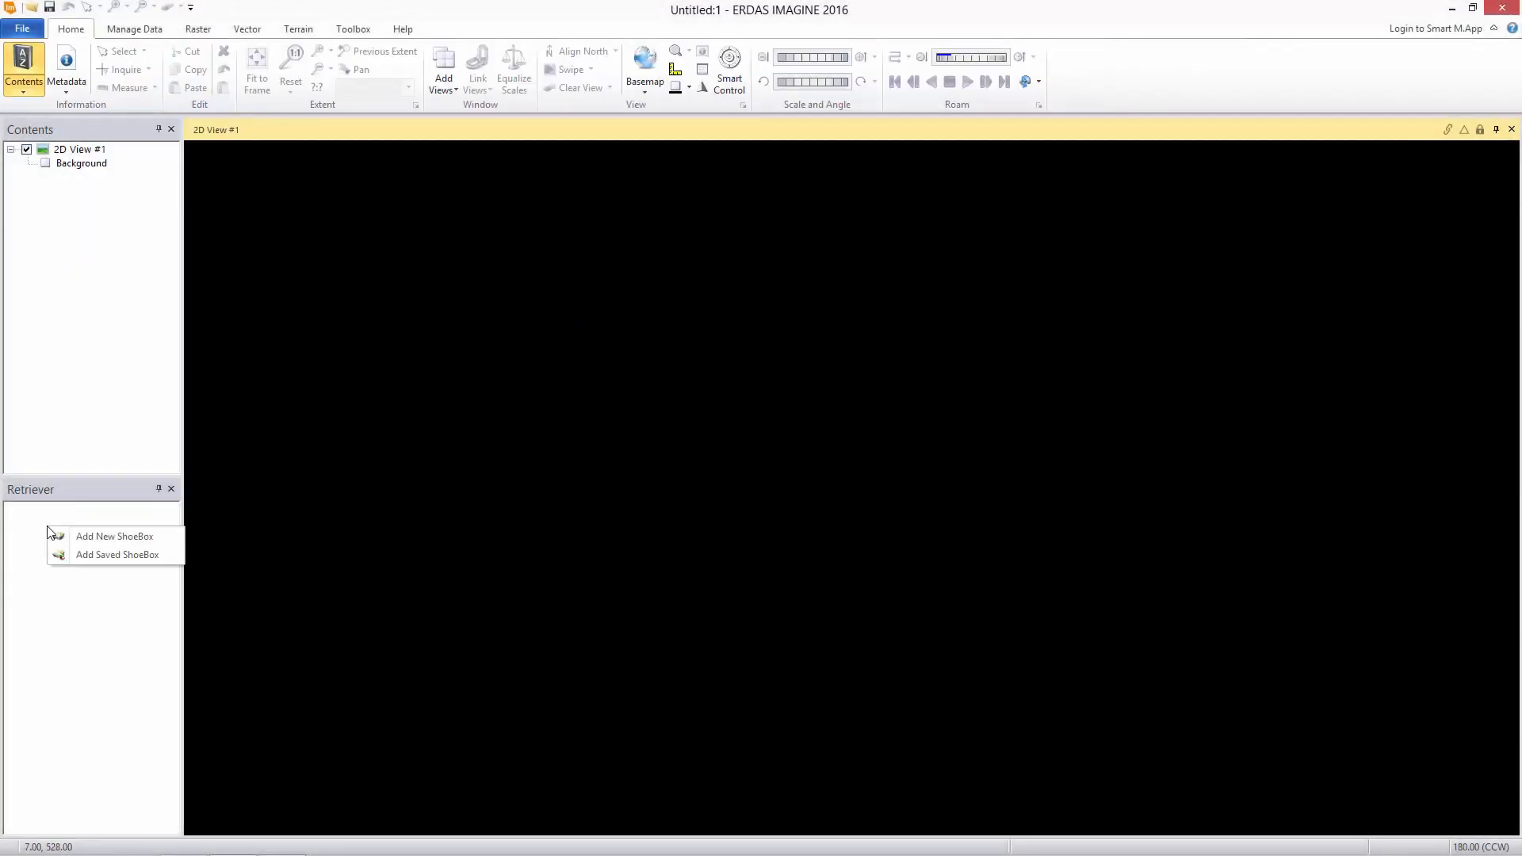
{"action": "left_click", "coordinate": [91, 539]}
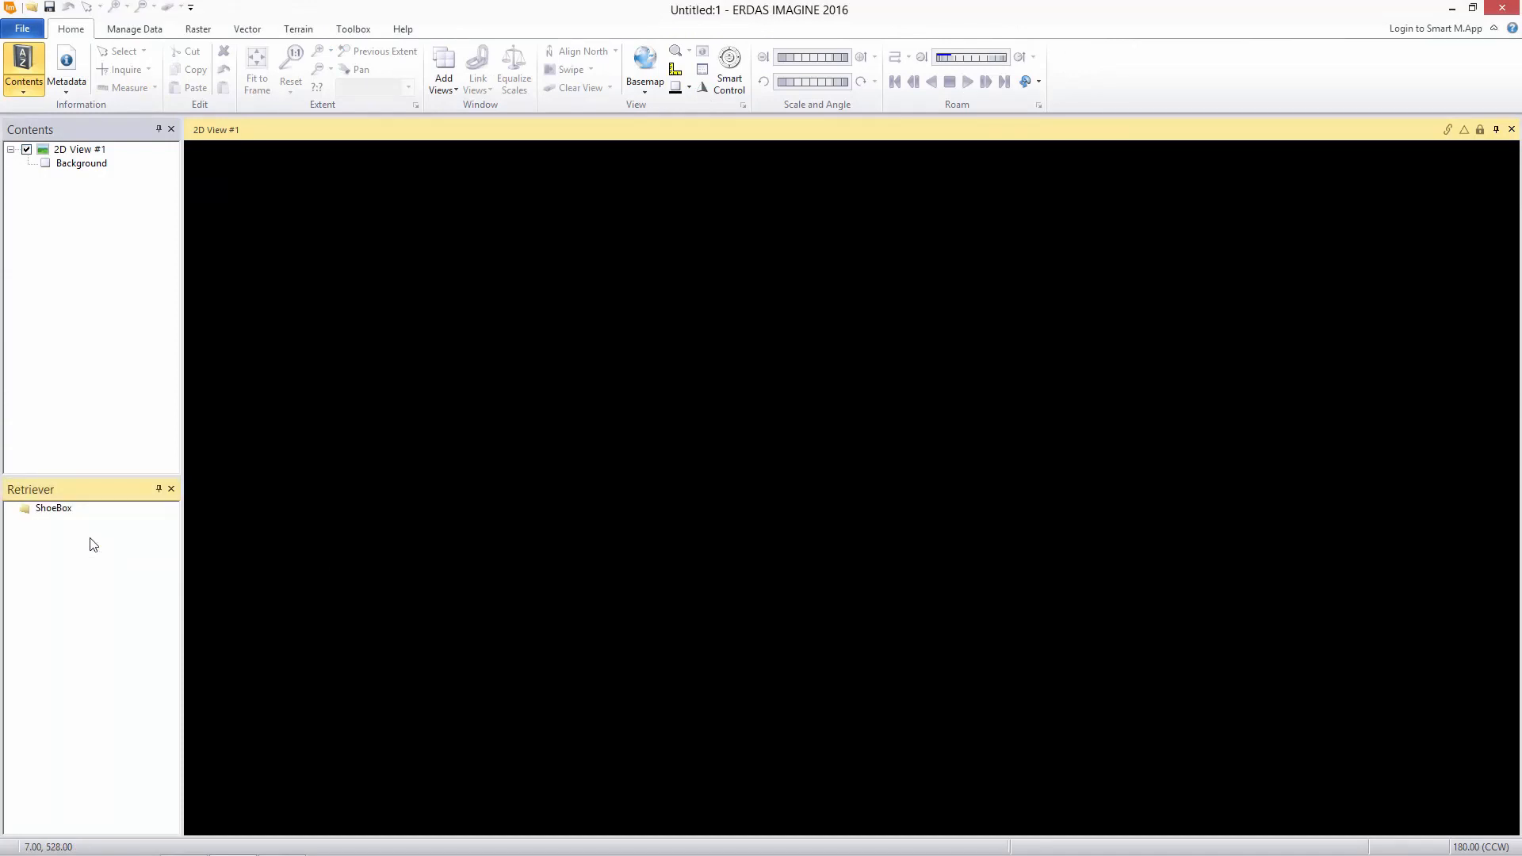
{"action": "right_click", "coordinate": [54, 513]}
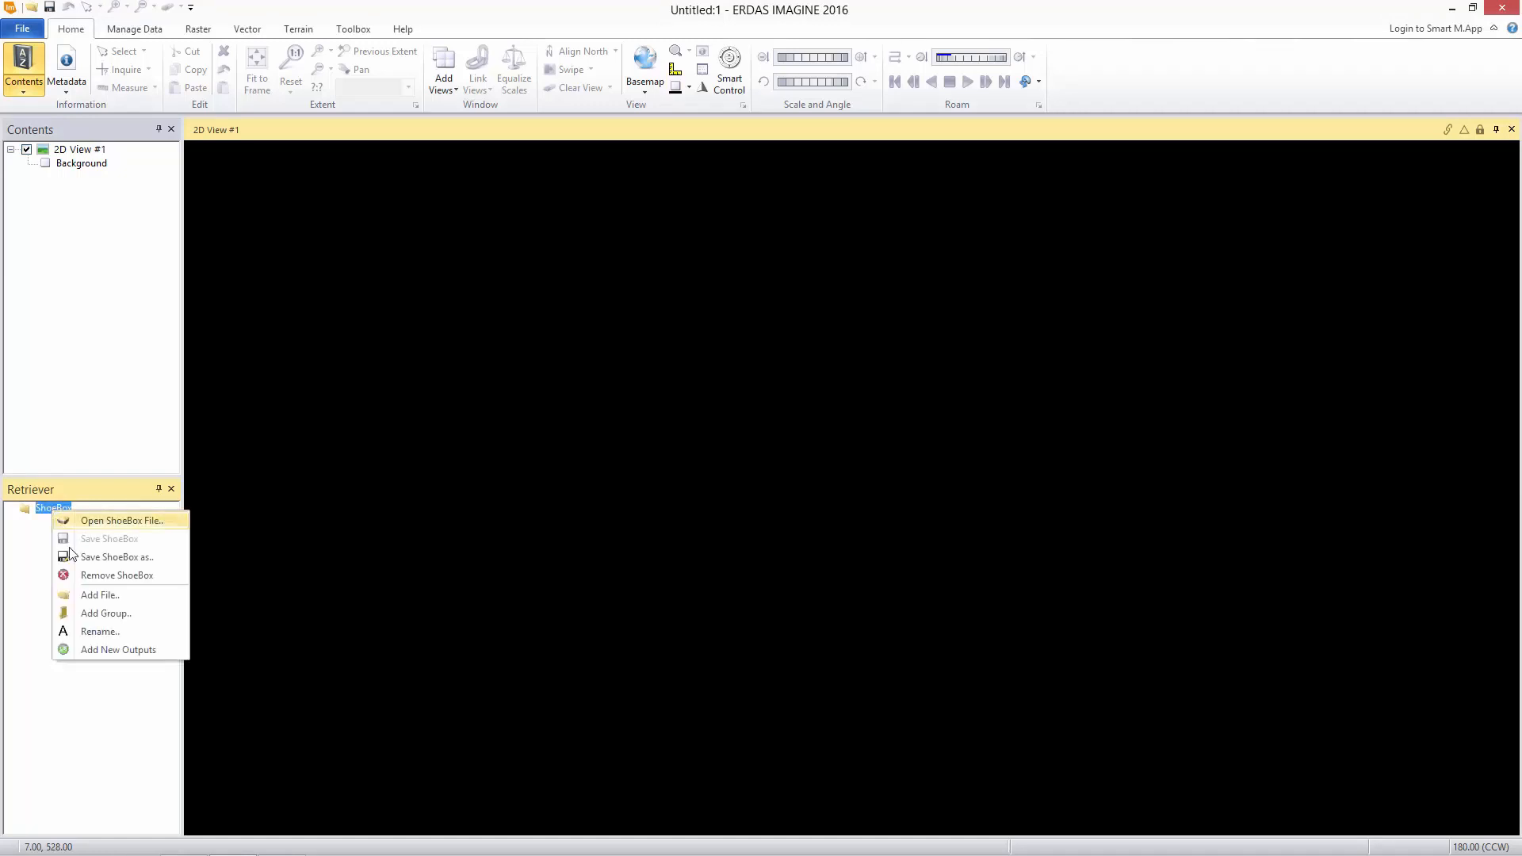
{"action": "left_click", "coordinate": [88, 613]}
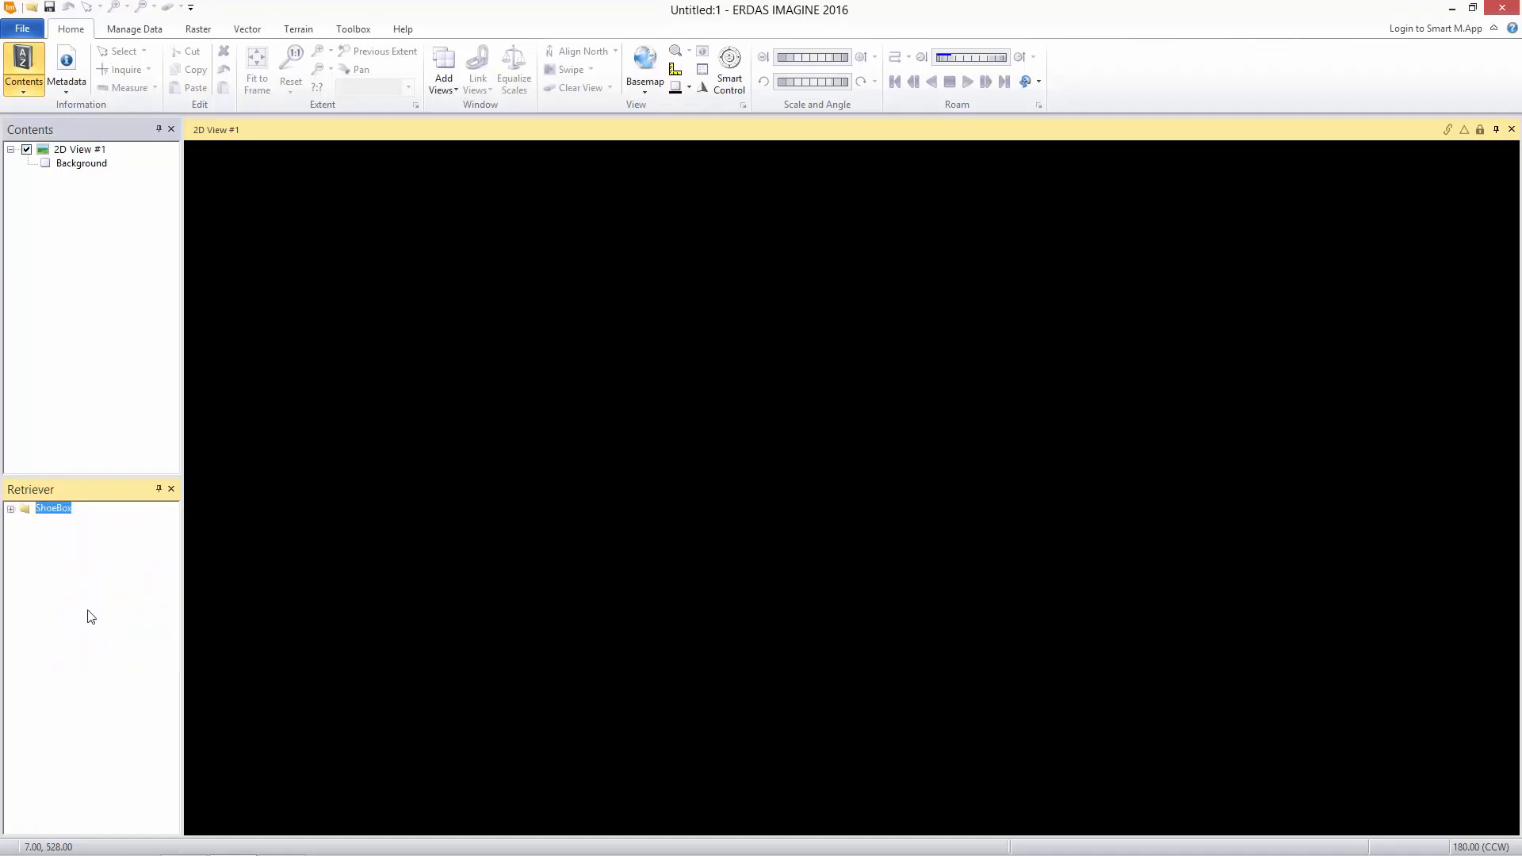
Rename the new file group in the ShoeBox to ProjectData1.
{"action": "left_click", "coordinate": [11, 510]}
{"action": "right_click", "coordinate": [63, 525]}
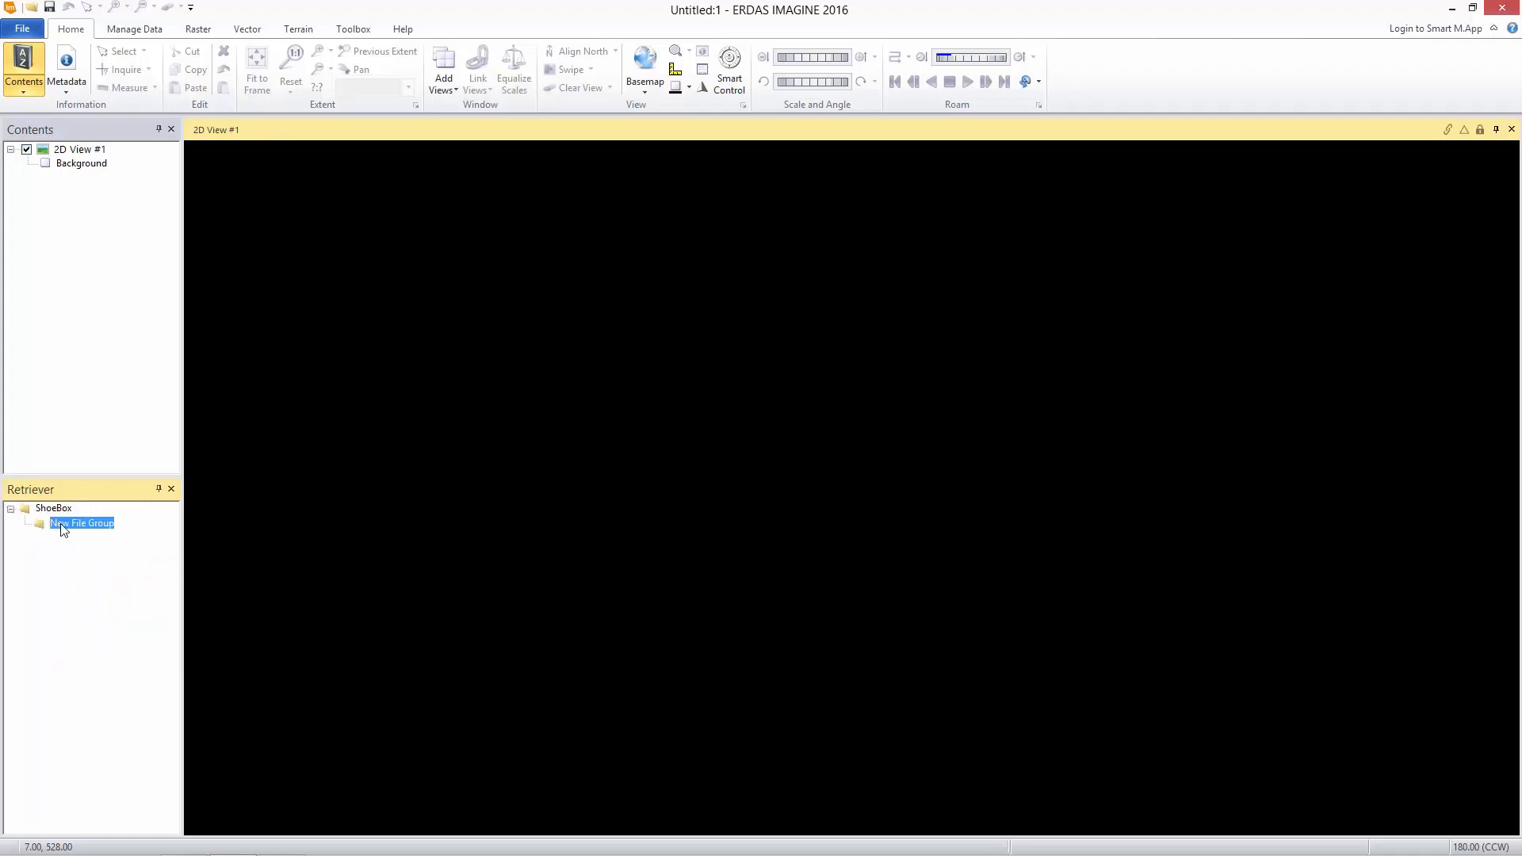
{"action": "left_click", "coordinate": [103, 644]}
{"action": "type", "text": "ProjectD"}
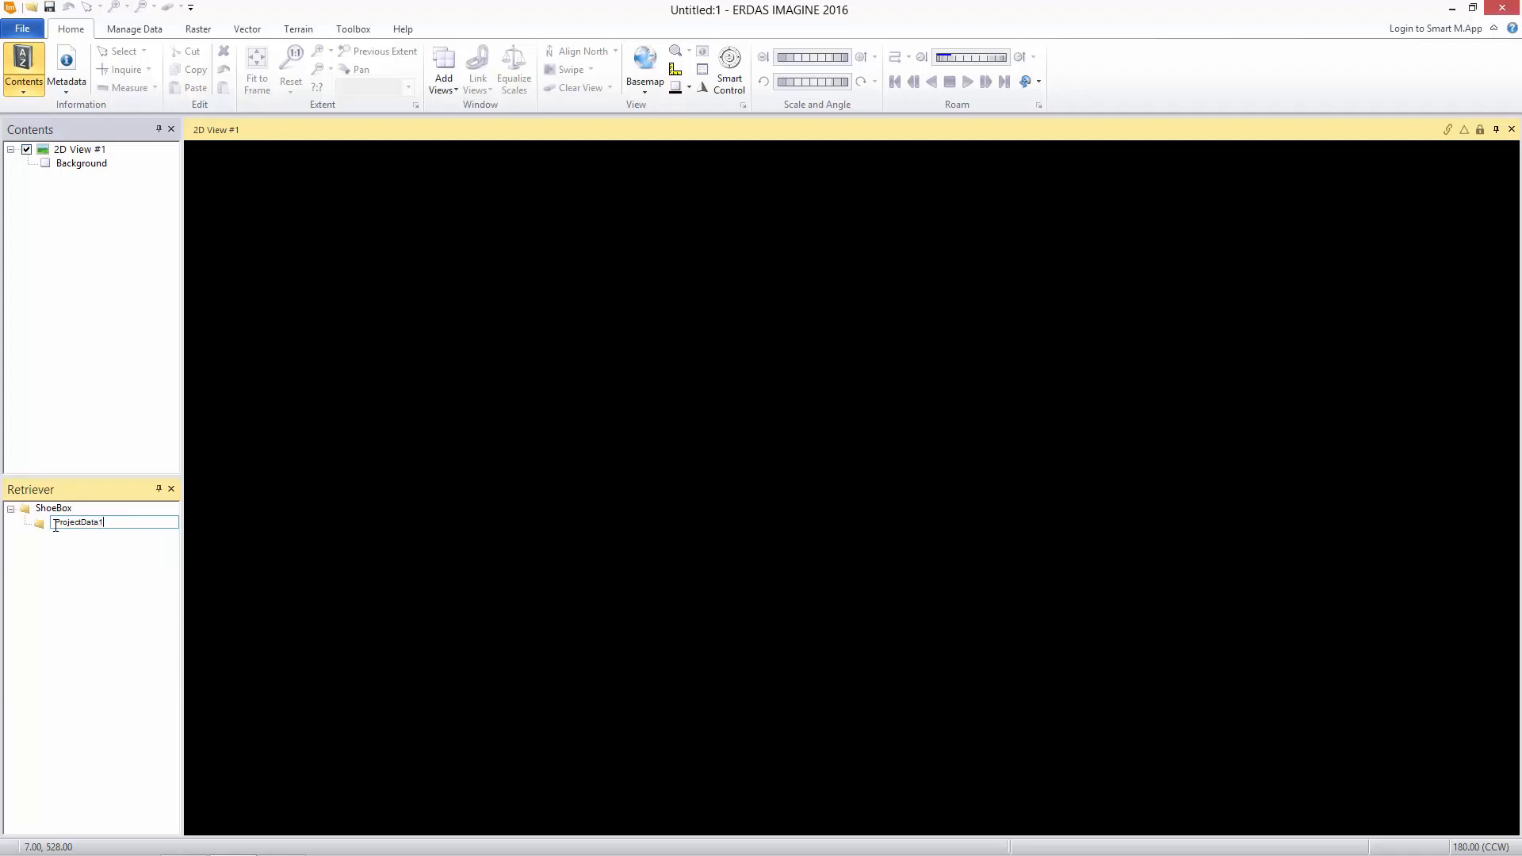
{"action": "type", "text": "ata1"}
{"action": "key", "text": "Return"}
Add all six ortho .img files, ortho14-11.img through ortho15-11.img, from the Cherokee folder to ProjectData1 and expand the group.
{"action": "right_click", "coordinate": [55, 526]}
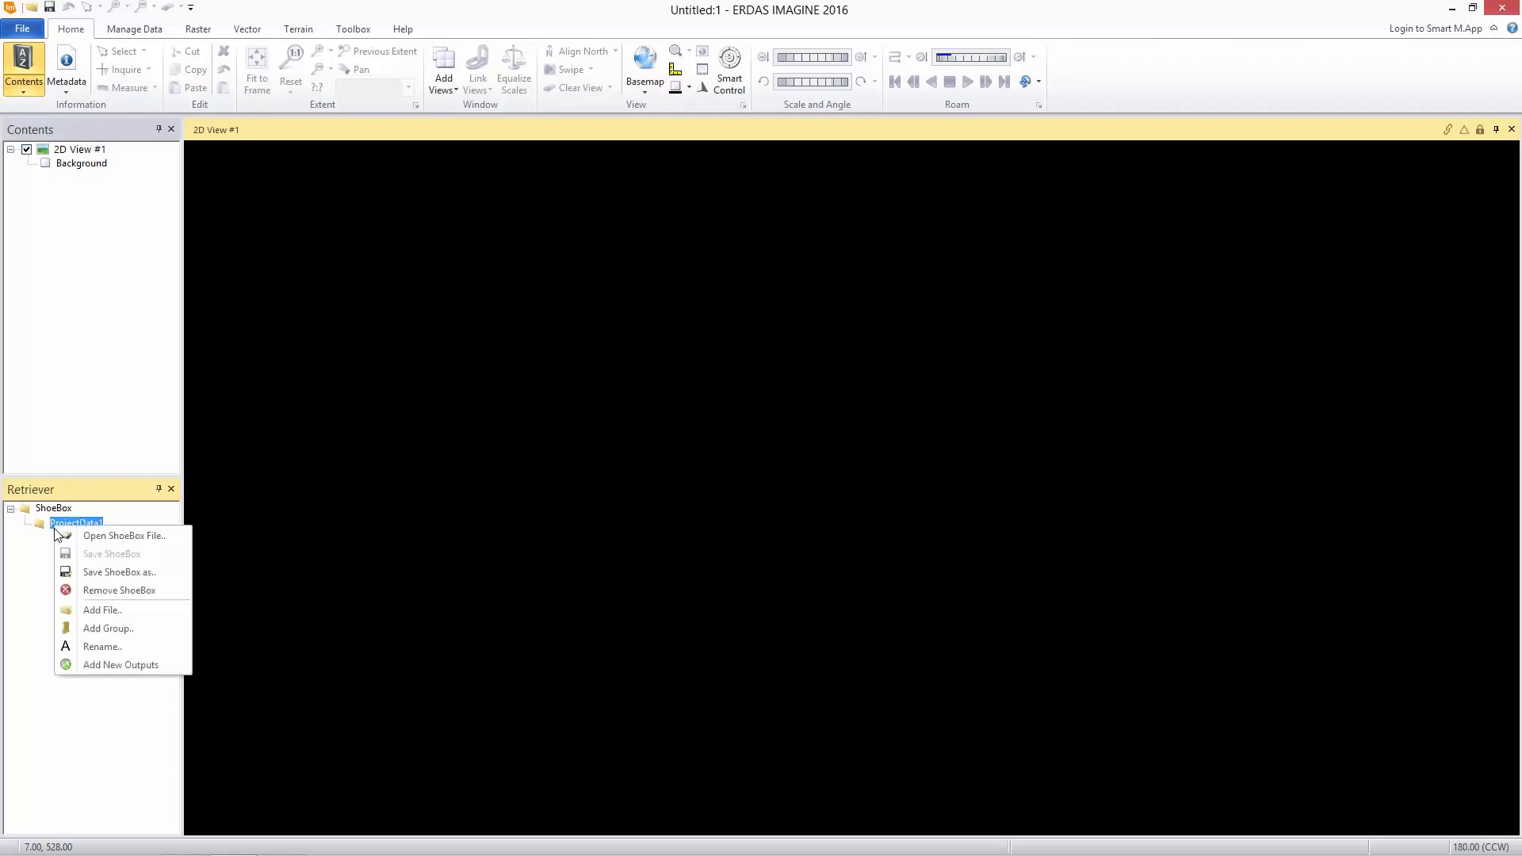
{"action": "left_click", "coordinate": [95, 612]}
{"action": "double_click", "coordinate": [602, 354]}
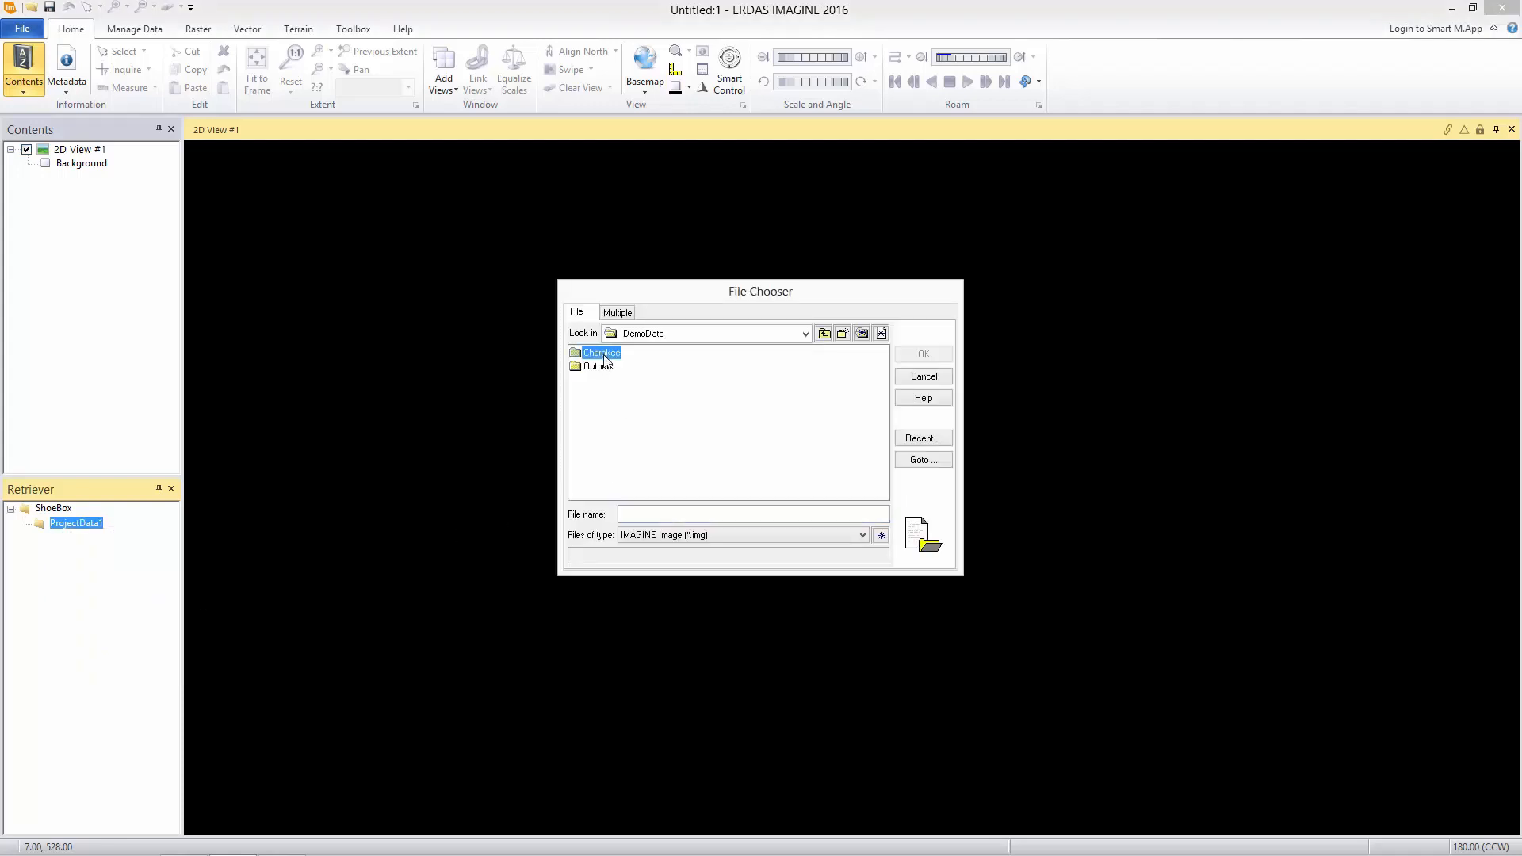
{"action": "left_click_drag", "start_coordinate": [635, 369], "coordinate": [648, 433]}
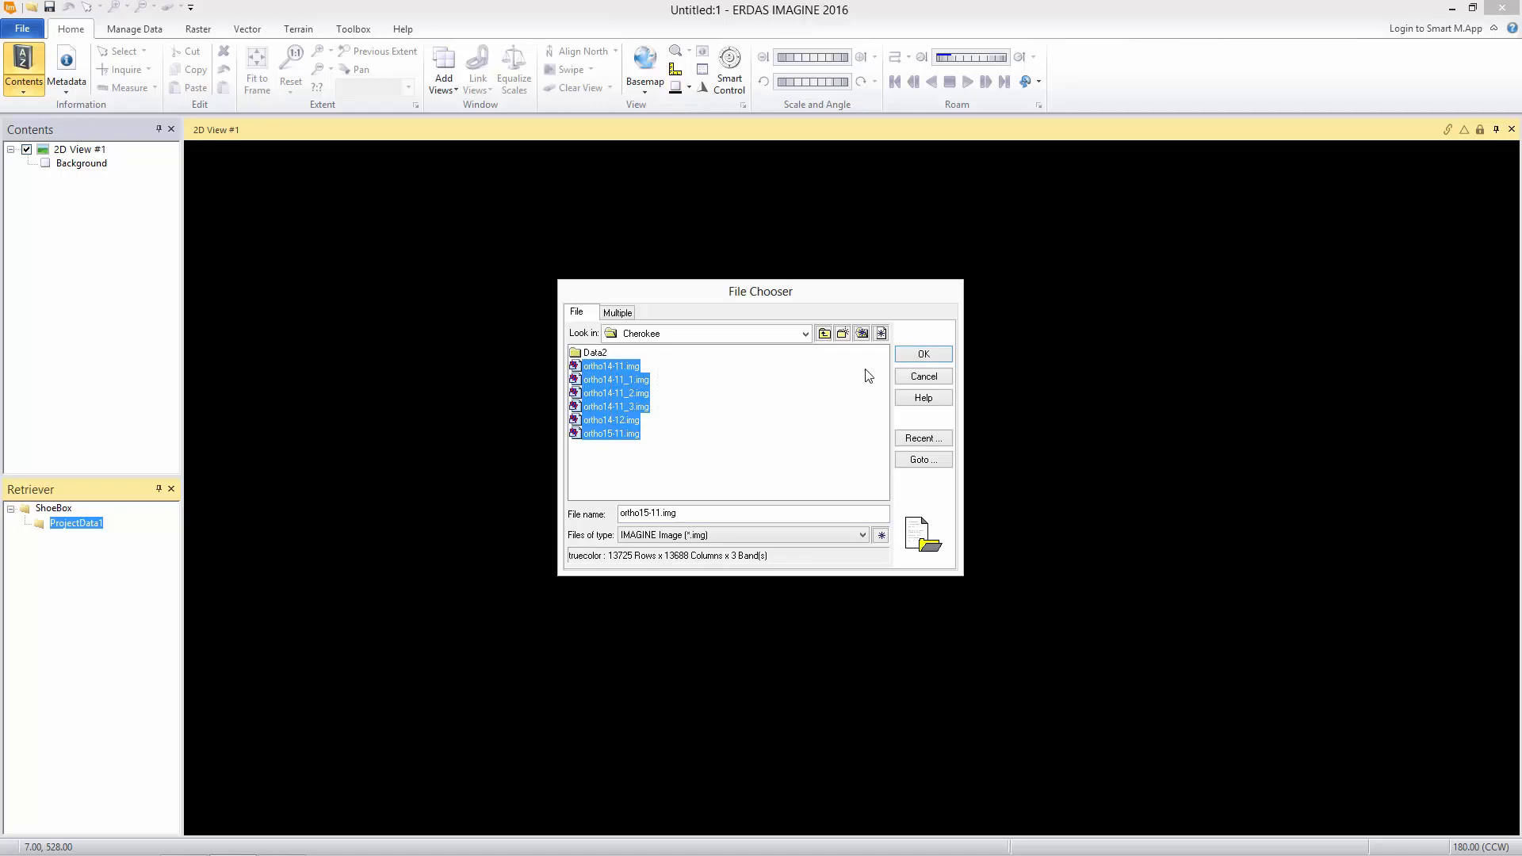
{"action": "left_click", "coordinate": [923, 353]}
{"action": "left_click", "coordinate": [24, 524]}
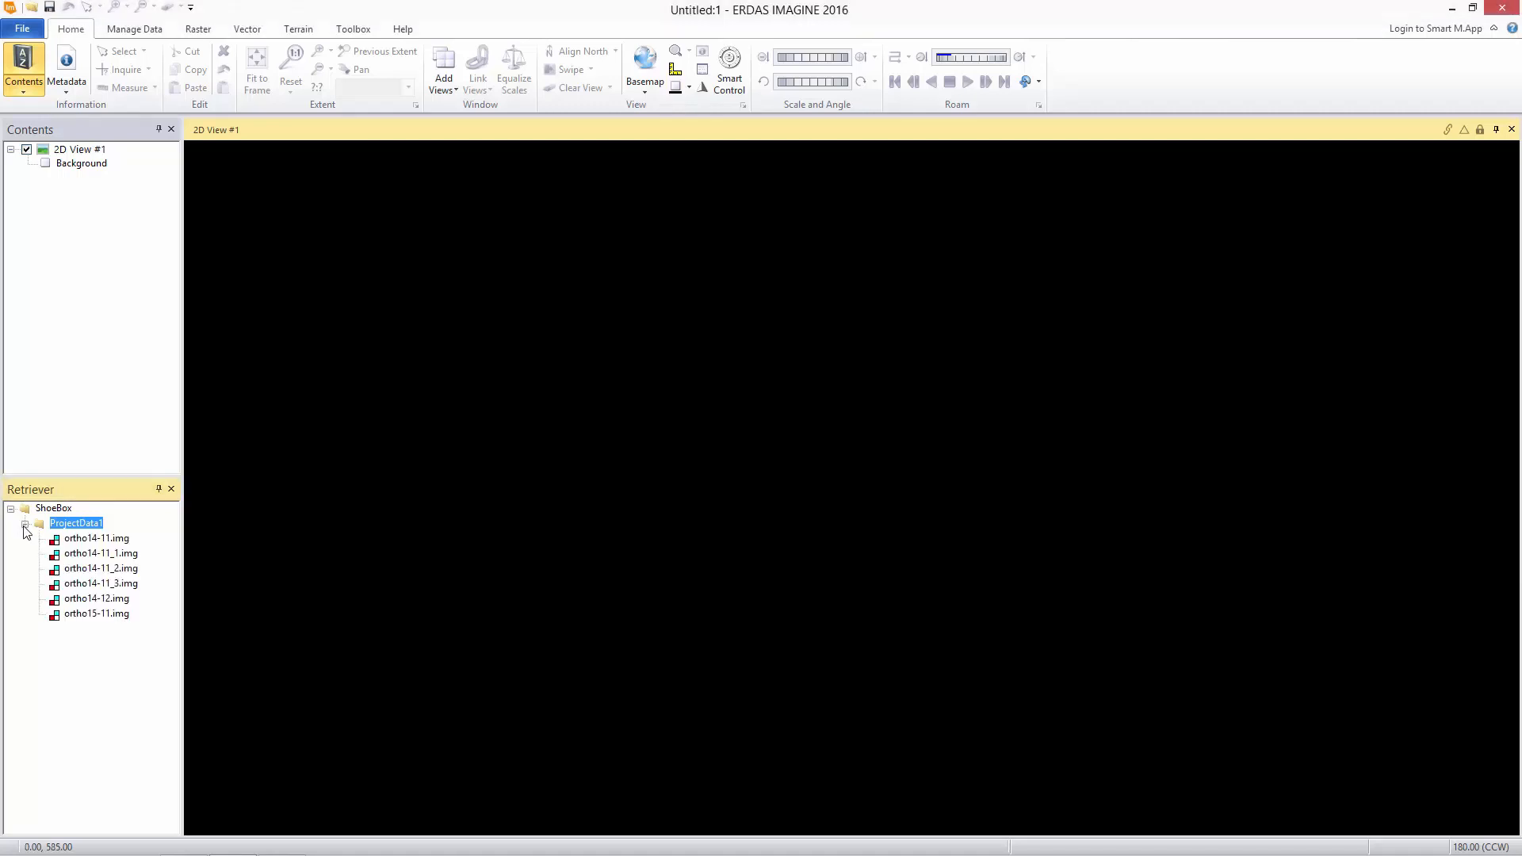
Open ortho14-11.img, ortho14-12.img and ortho15-11.img together as a virtual mosaic.
{"action": "left_click", "coordinate": [107, 539]}
{"action": "left_click", "coordinate": [104, 598], "text": "ctrl"}
{"action": "left_click", "coordinate": [105, 614], "text": "ctrl"}
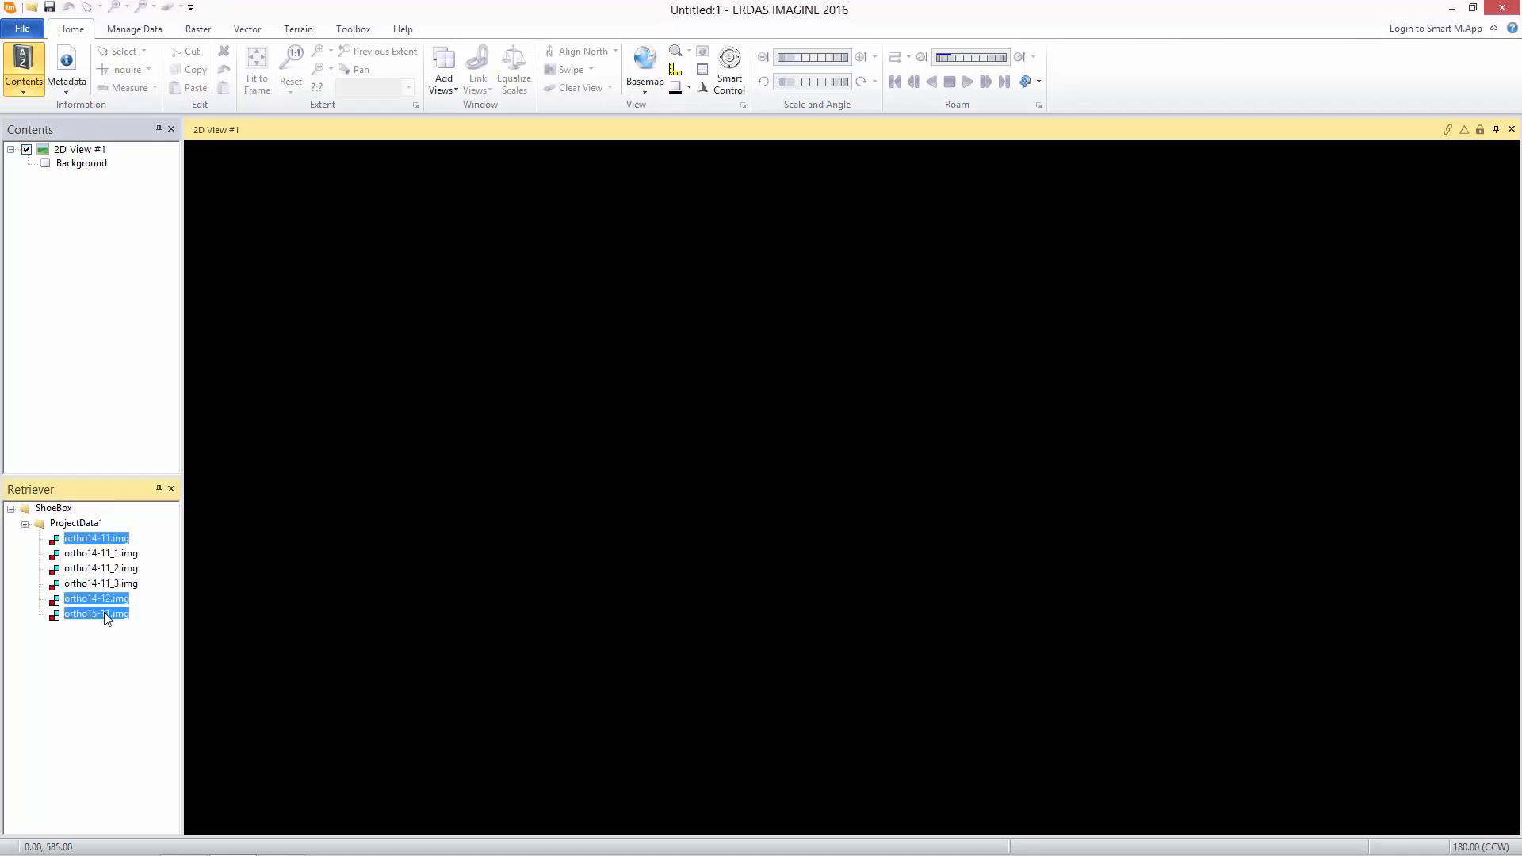
{"action": "right_click", "coordinate": [107, 618]}
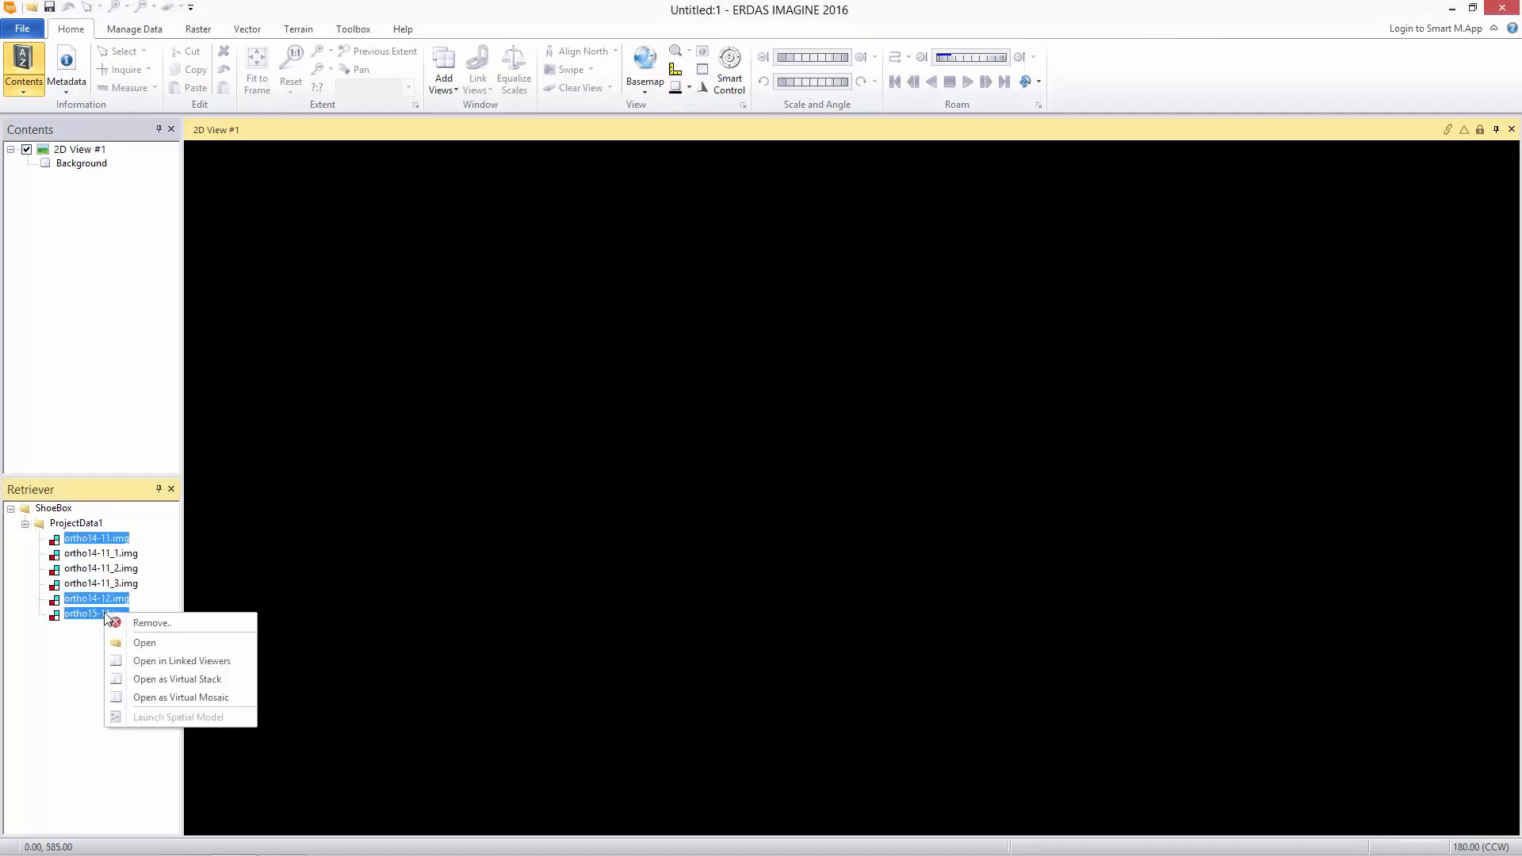
{"action": "left_click", "coordinate": [165, 696]}
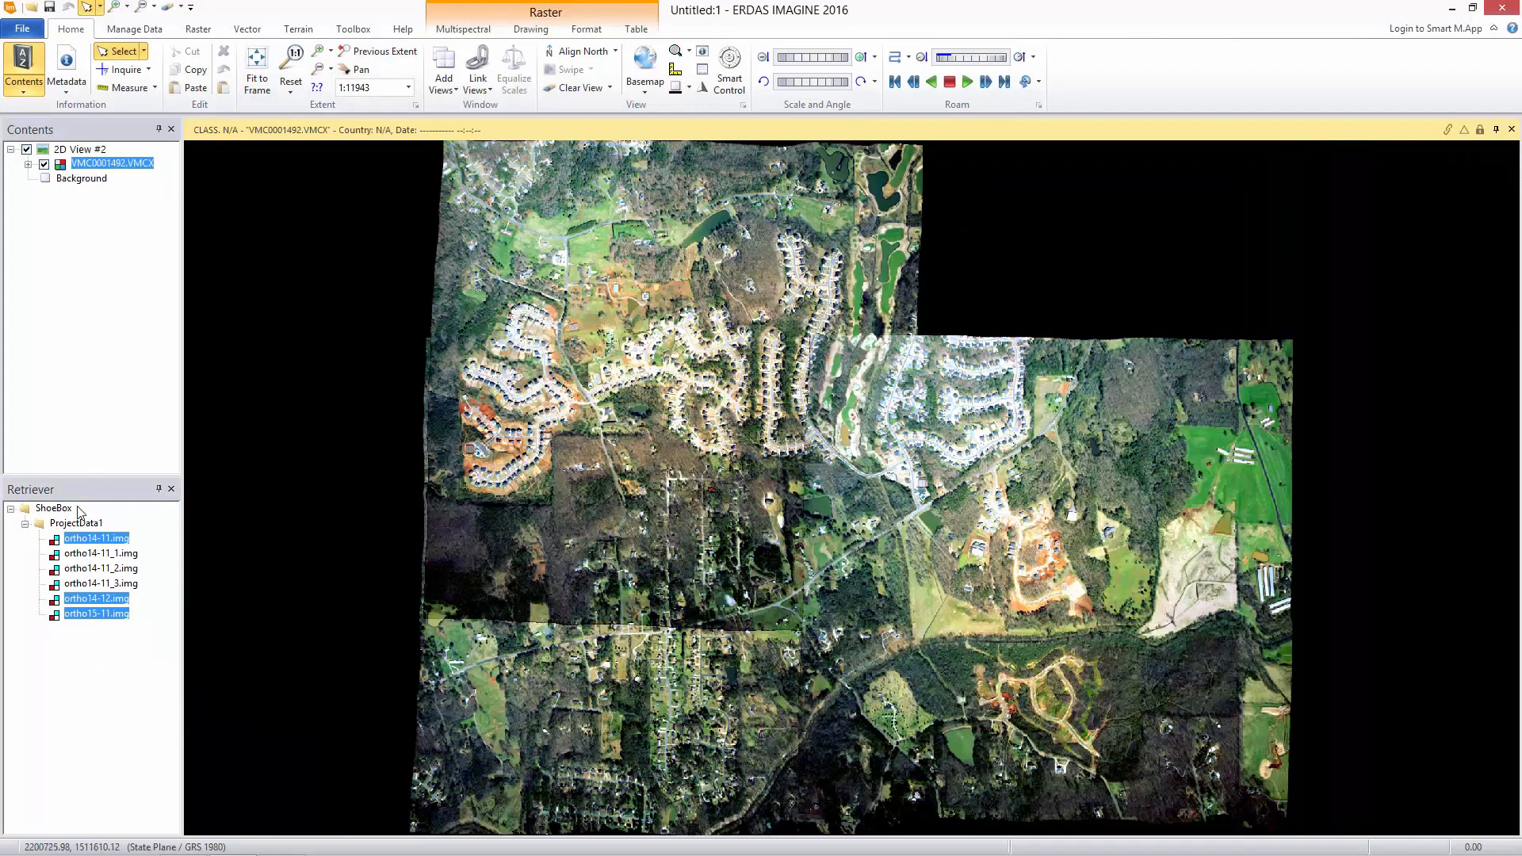
Make ProjectData1 collect new outputs and save the virtual mosaic layer as virtual_mosaic.img in the Cherokee folder.
{"action": "right_click", "coordinate": [75, 524]}
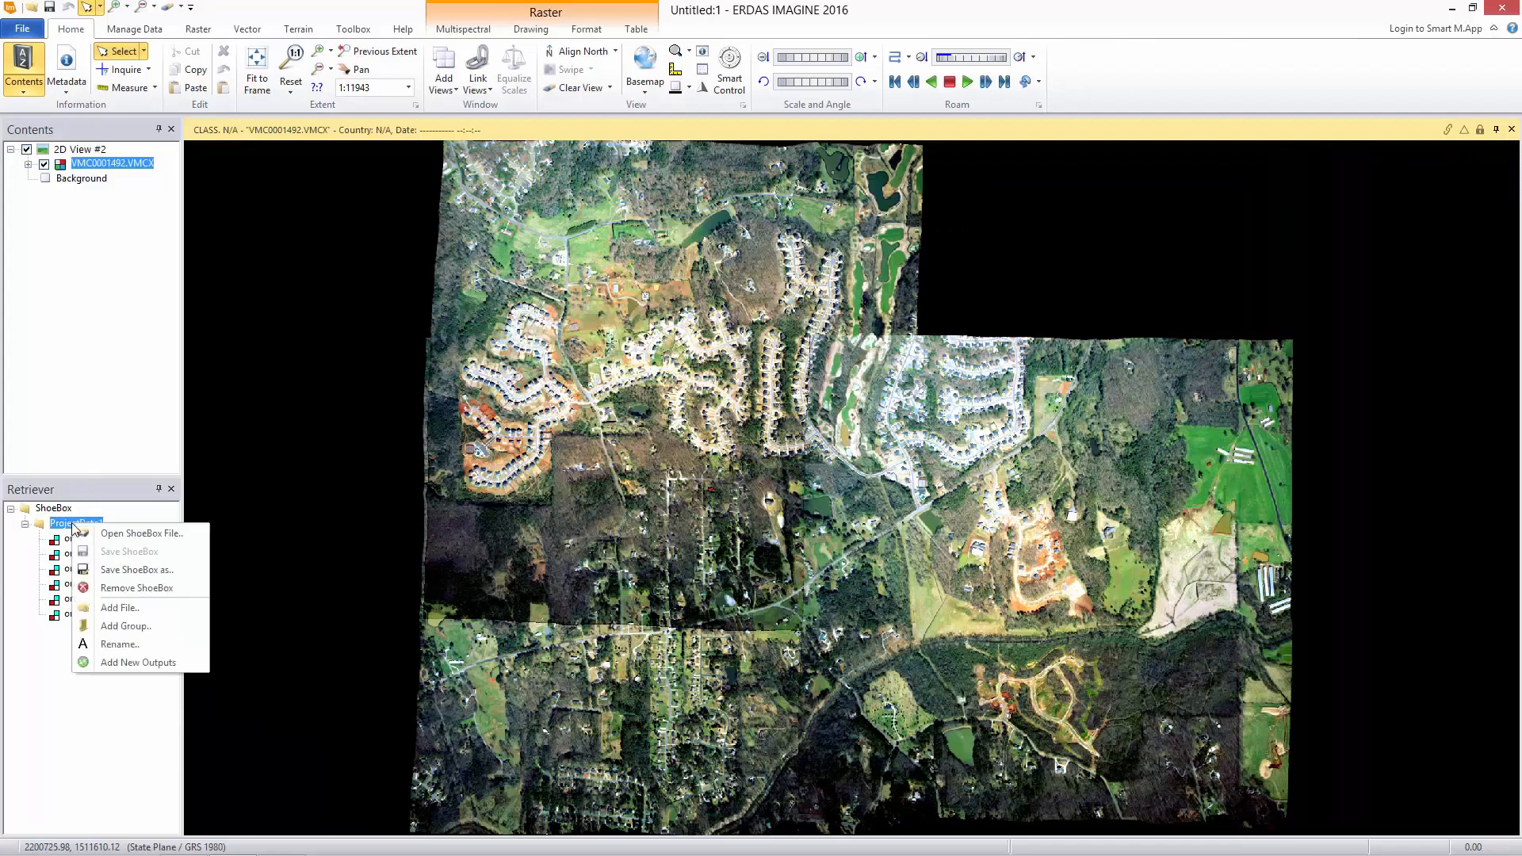
{"action": "left_click", "coordinate": [119, 662]}
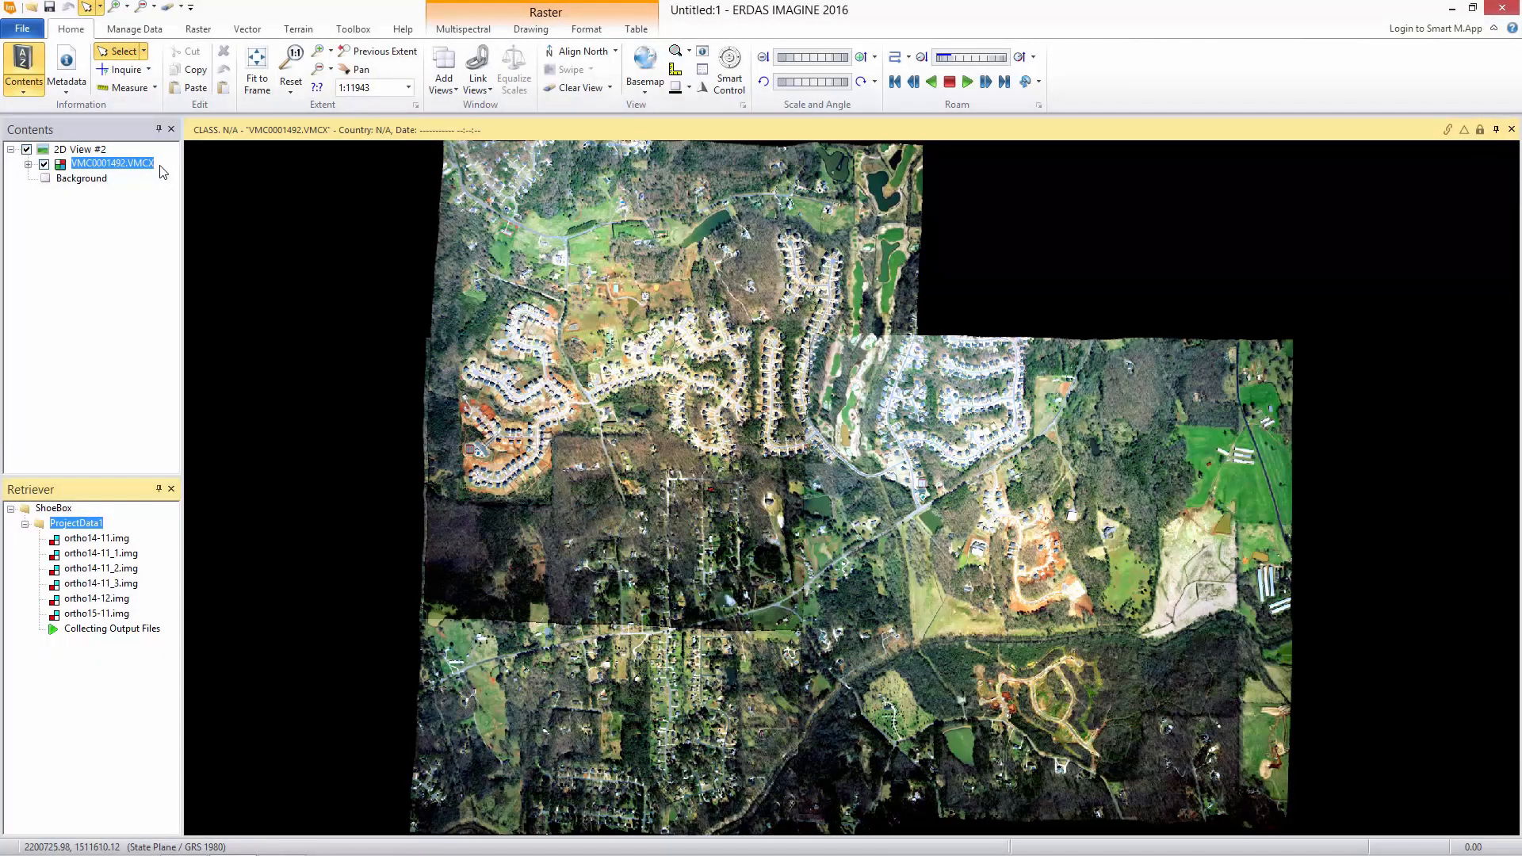
{"action": "right_click", "coordinate": [151, 166]}
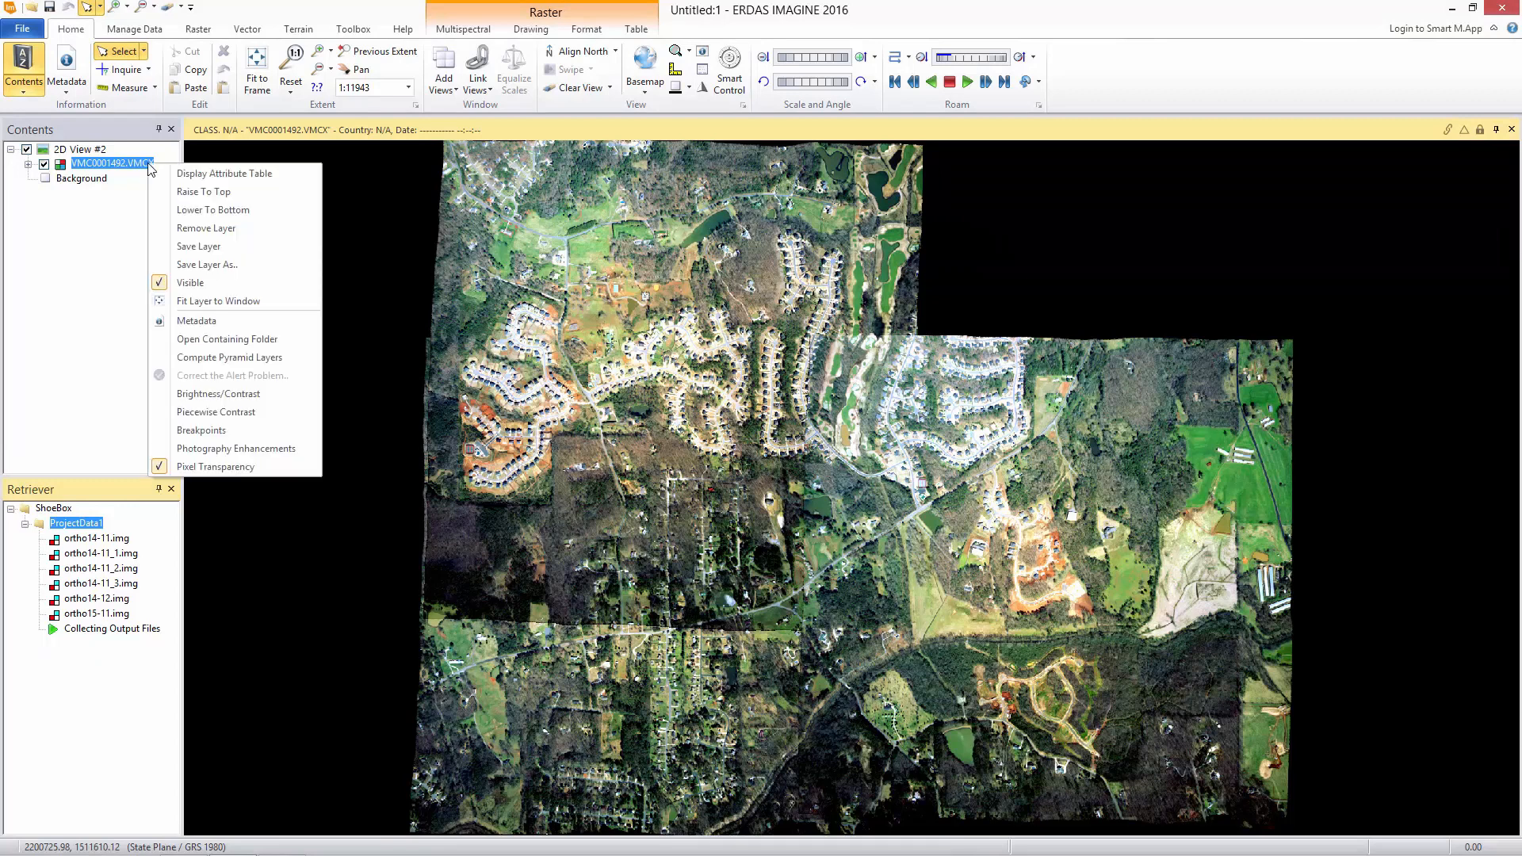
{"action": "left_click", "coordinate": [206, 264]}
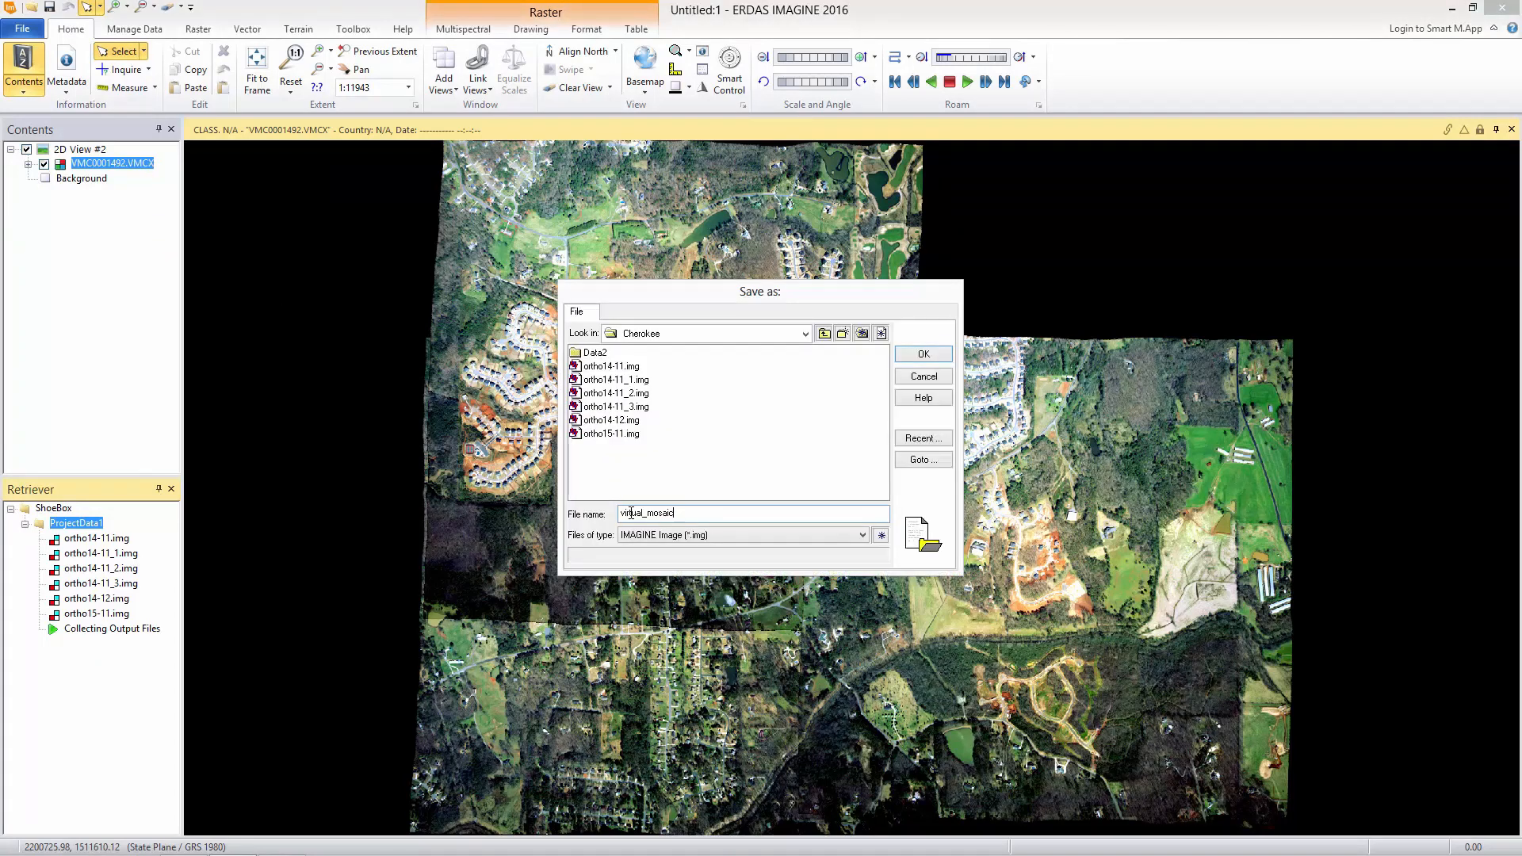
{"action": "key", "text": "Return"}
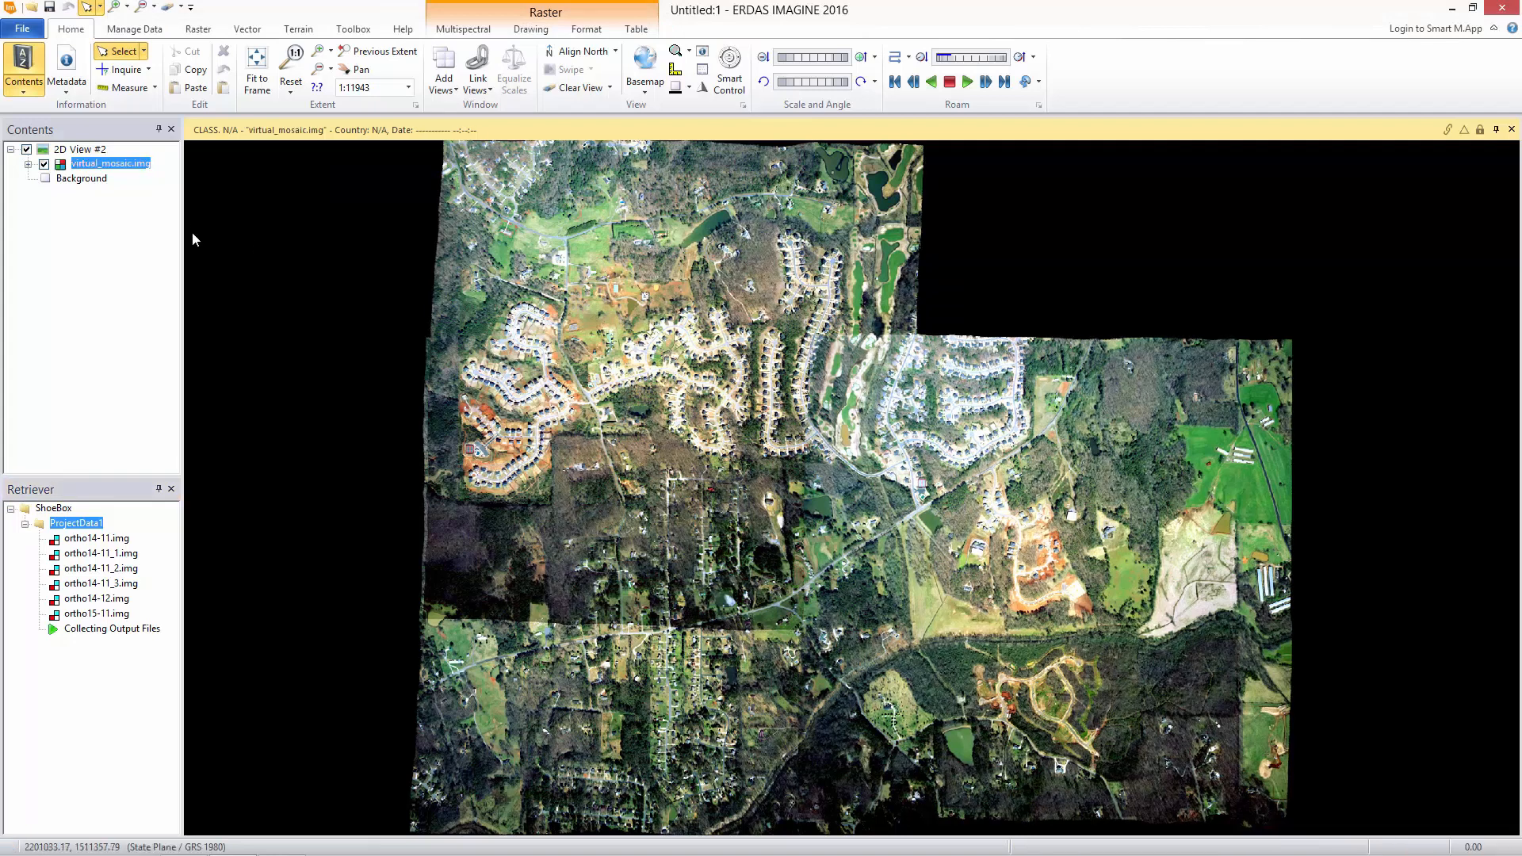
Remove the virtual_mosaic.img layer from the 2D view and select the collected mosaic file in ProjectData1.
{"action": "right_click", "coordinate": [131, 169]}
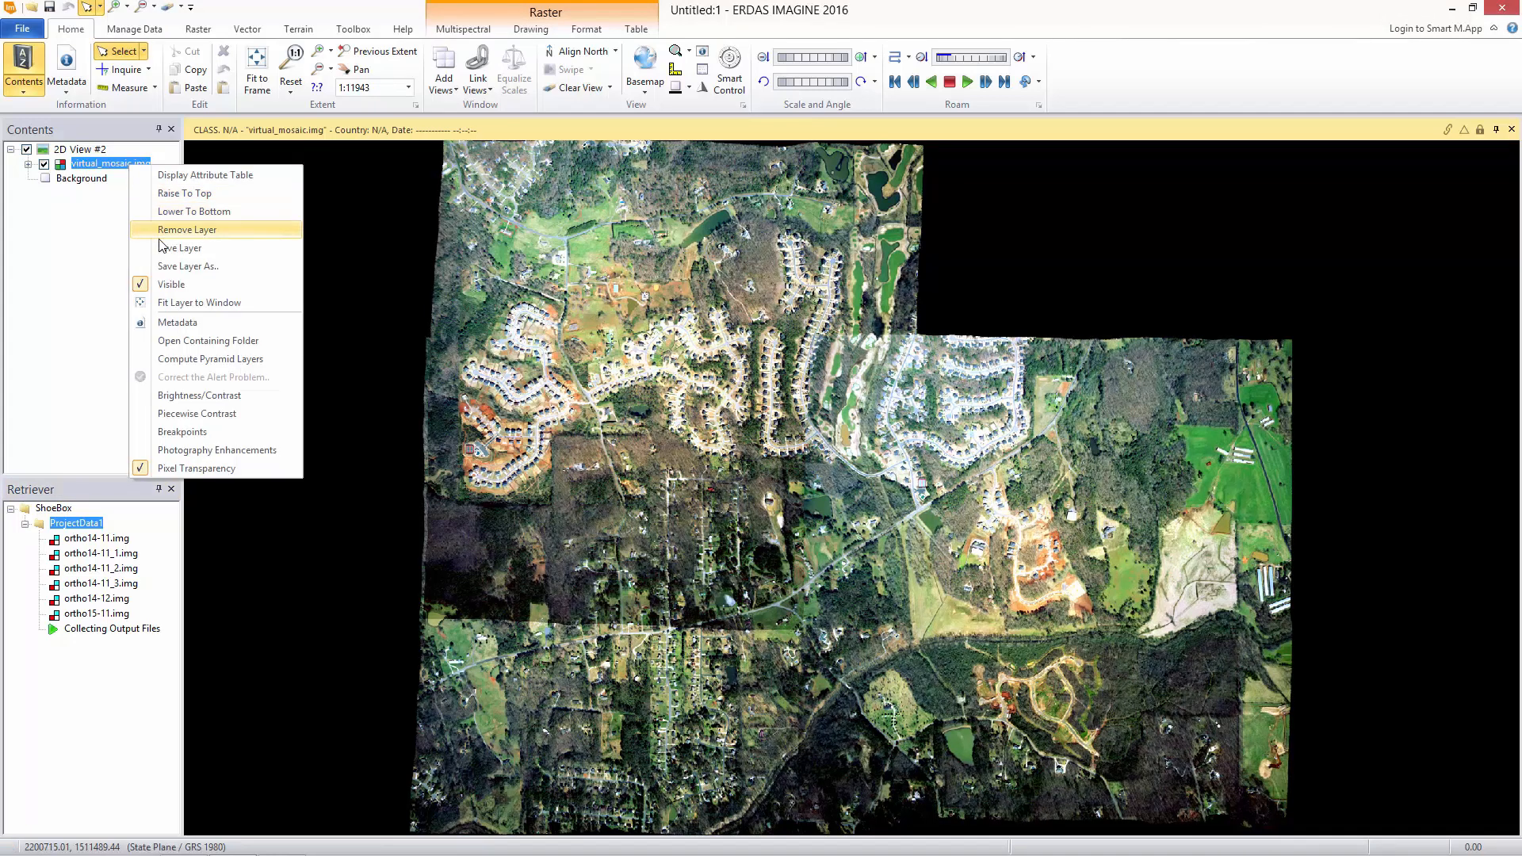
{"action": "left_click", "coordinate": [186, 230]}
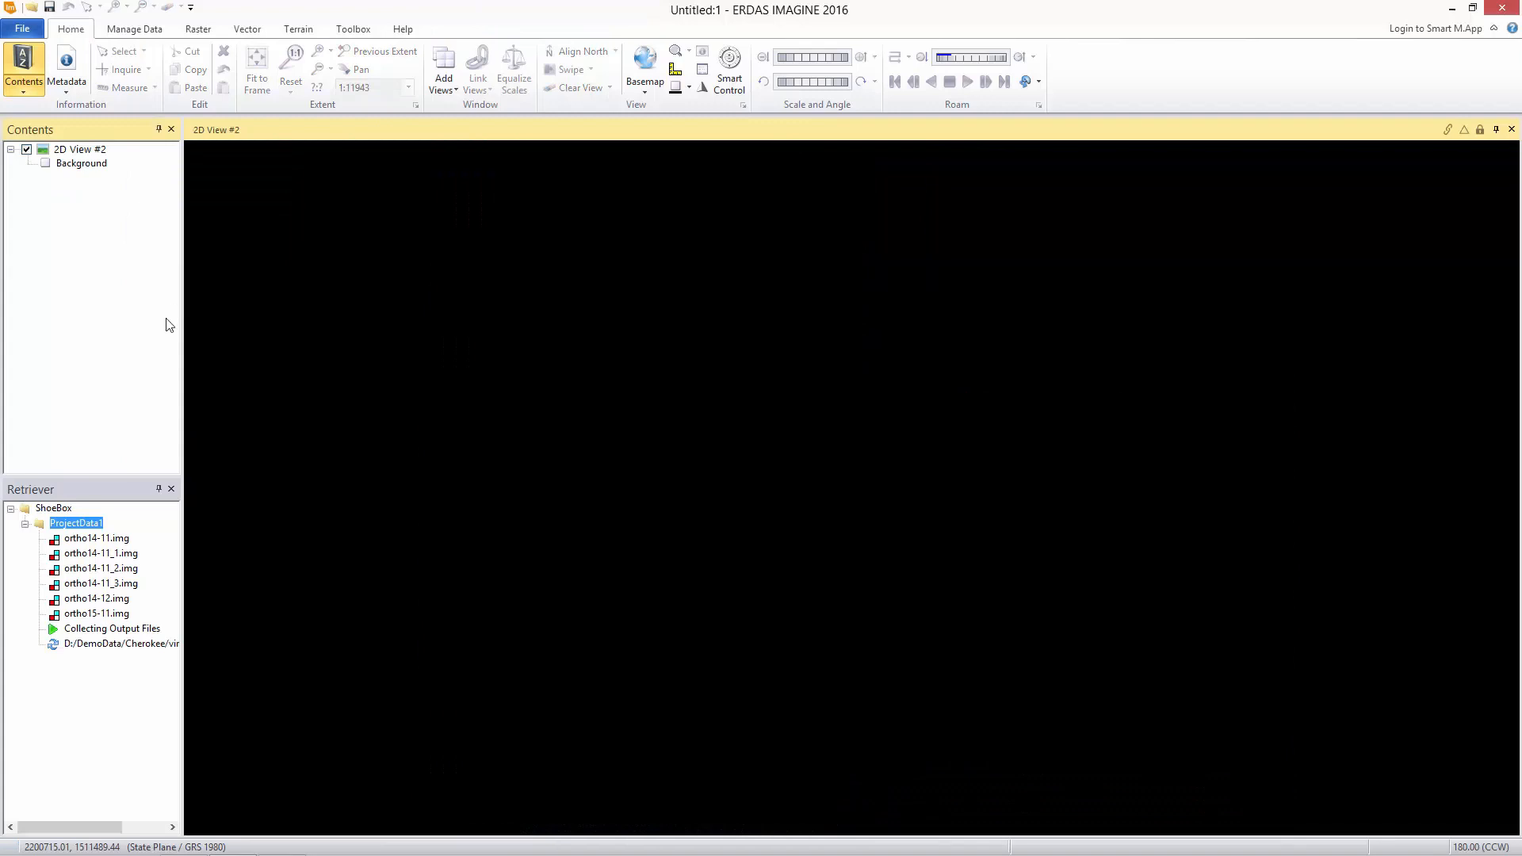
{"action": "left_click", "coordinate": [115, 643]}
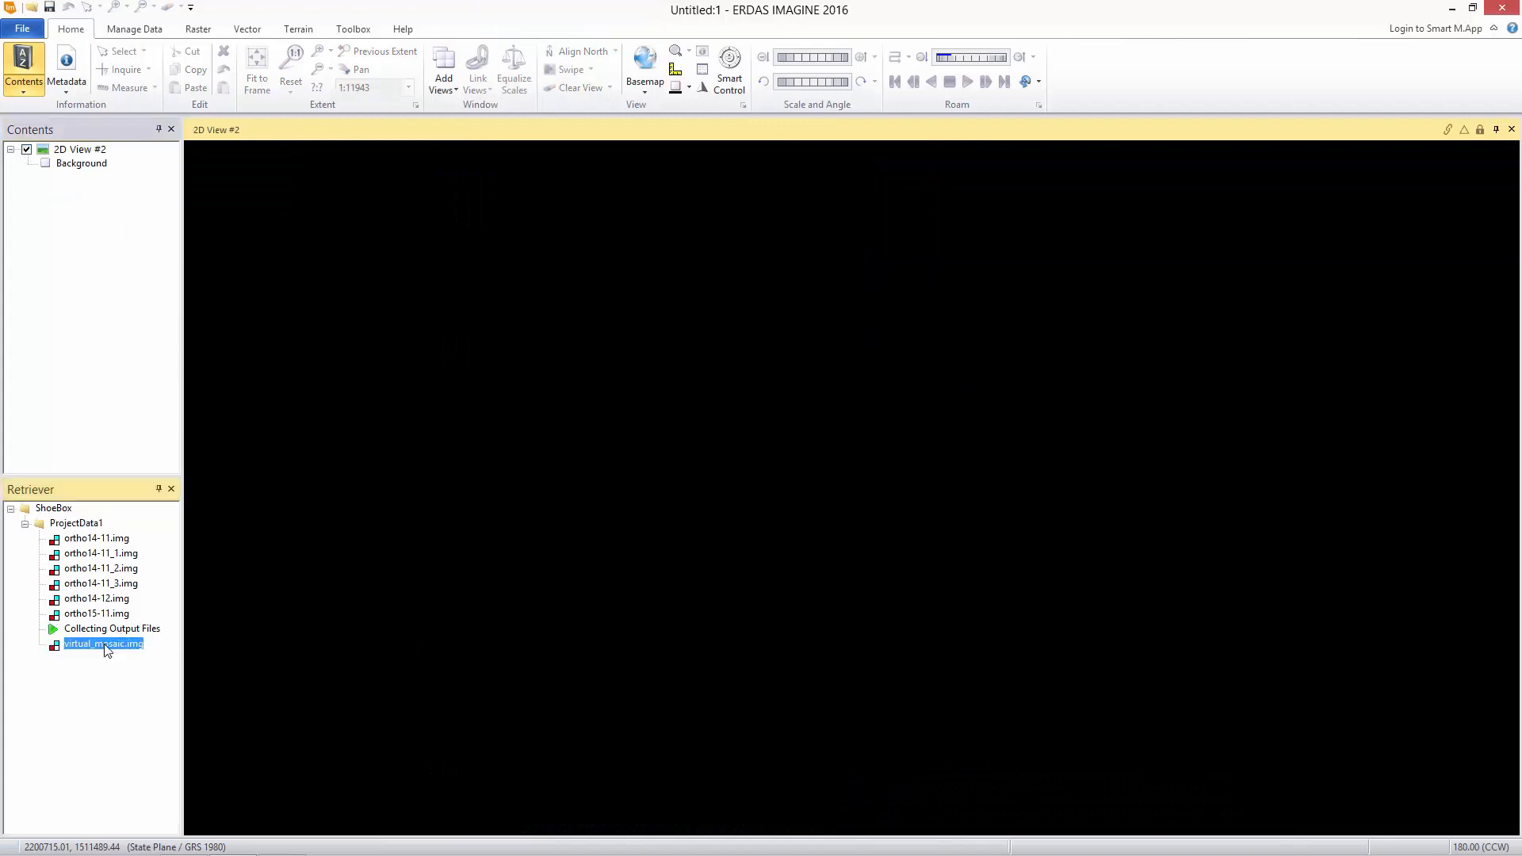
Open ortho14-11_1.img, ortho14-11_2.img and ortho14-11_3.img as a virtual stack and fit it to the frame.
{"action": "left_click", "coordinate": [110, 555]}
{"action": "left_click", "coordinate": [107, 583], "text": "shift"}
{"action": "right_click", "coordinate": [115, 584]}
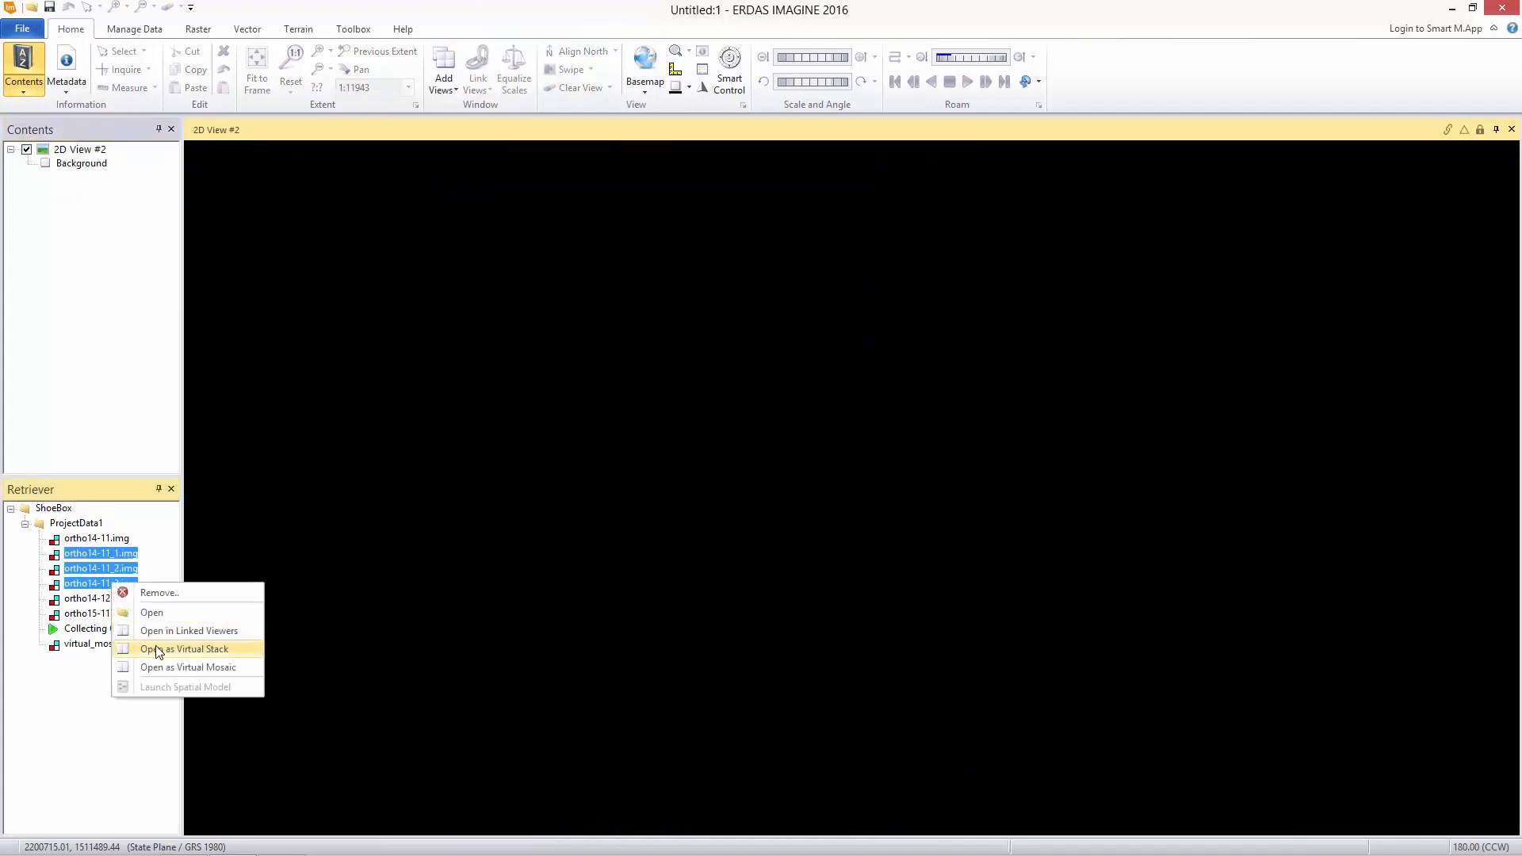
{"action": "left_click", "coordinate": [155, 648]}
{"action": "left_click", "coordinate": [843, 130]}
{"action": "left_click", "coordinate": [256, 70]}
Swap the virtual stack's displayed bands by assigning Layer_3 to red and Layer_1 to blue.
{"action": "left_click", "coordinate": [463, 29]}
{"action": "left_click", "coordinate": [557, 51]}
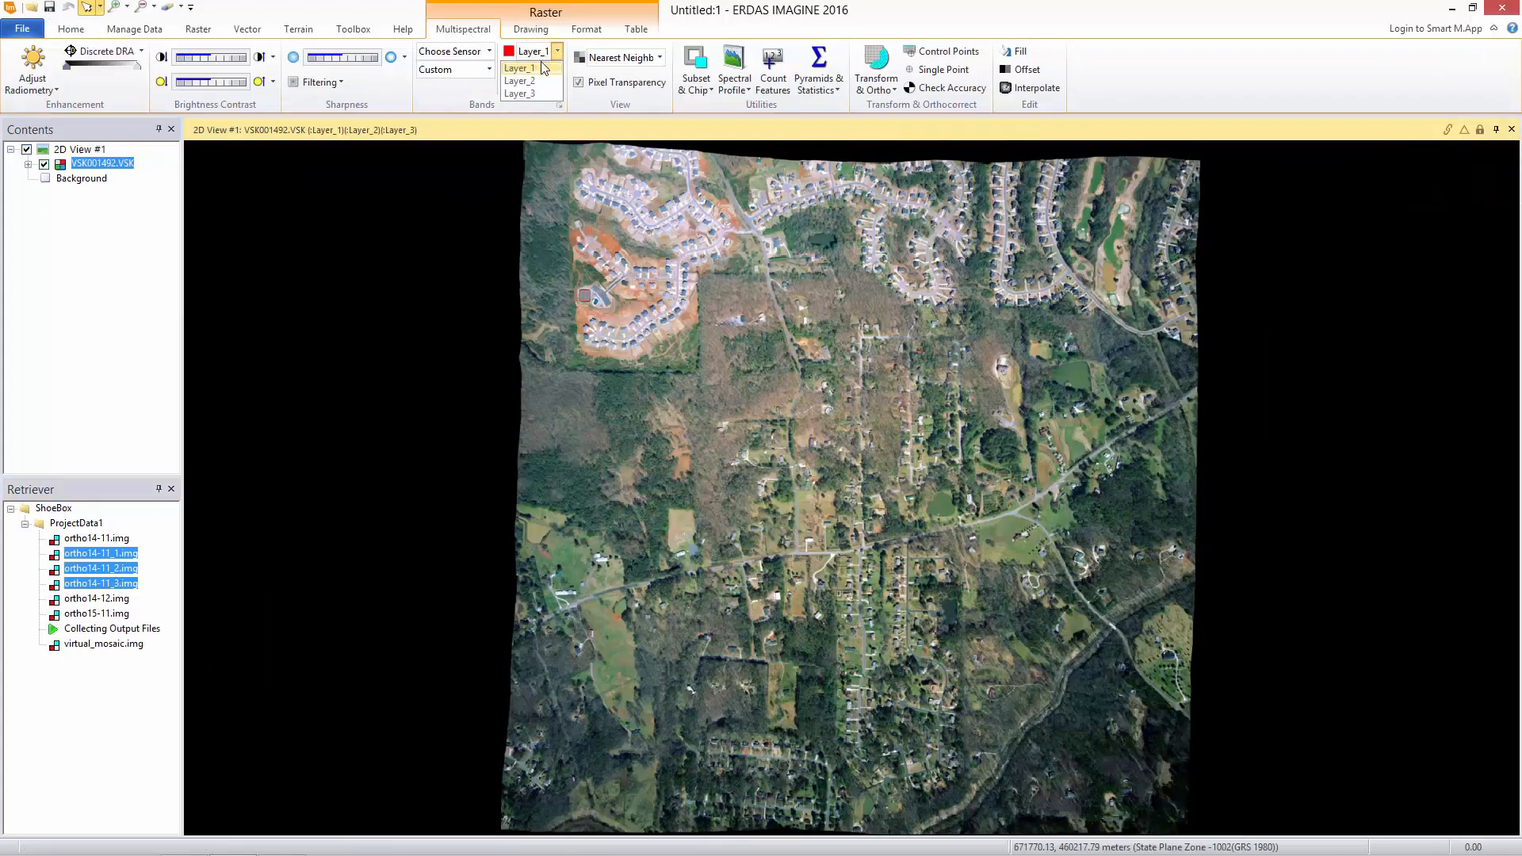
{"action": "left_click", "coordinate": [535, 96]}
{"action": "left_click", "coordinate": [557, 88]}
{"action": "left_click", "coordinate": [533, 106]}
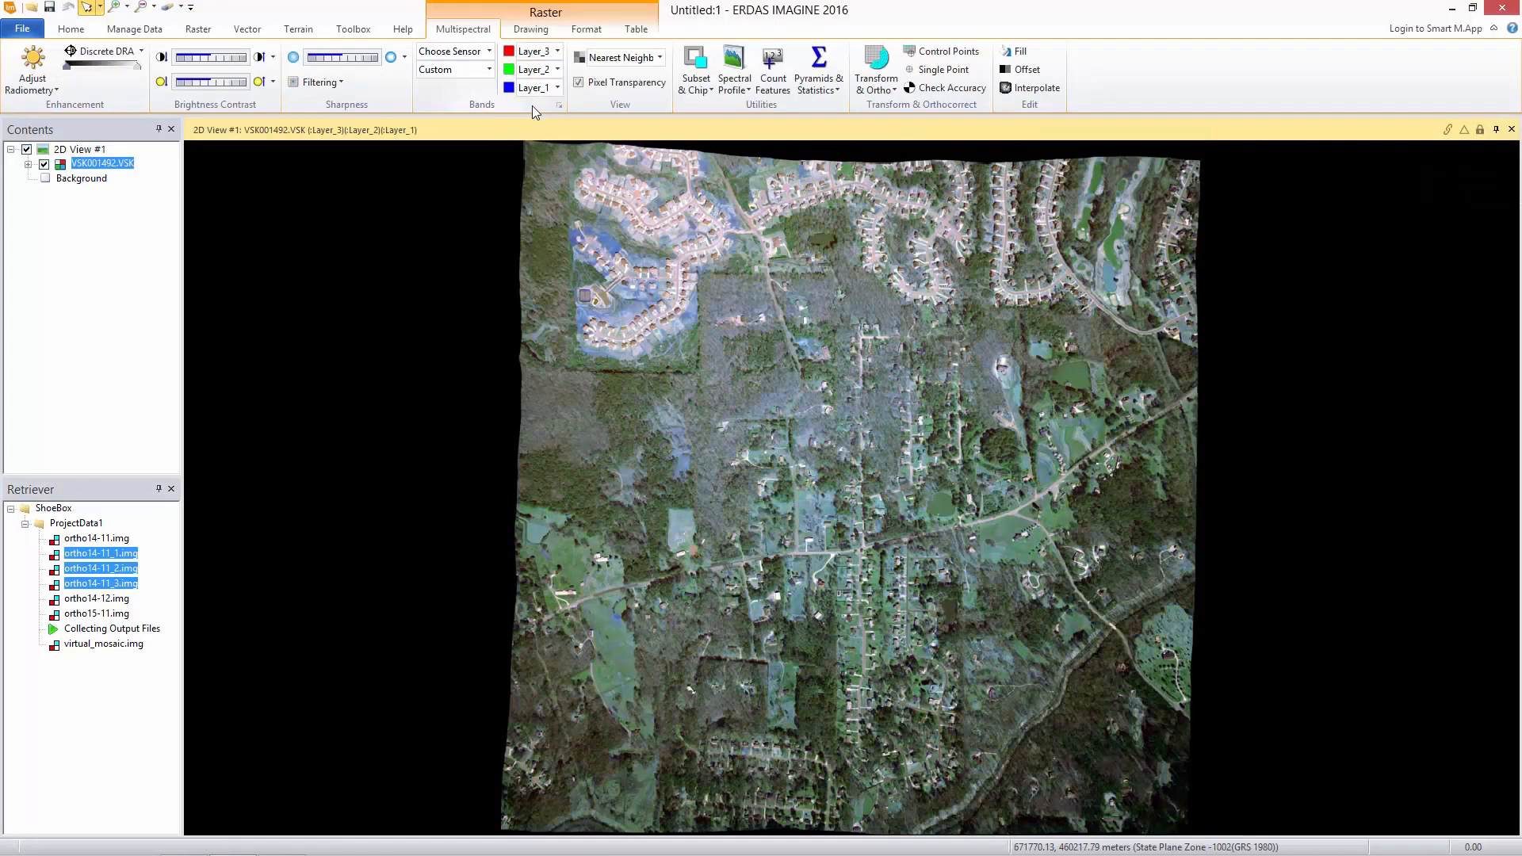
Assign Layer_1 to red and Layer_3 to blue, and remove the virtual stack layer from the 2D view.
{"action": "left_click", "coordinate": [542, 54]}
{"action": "left_click", "coordinate": [520, 68]}
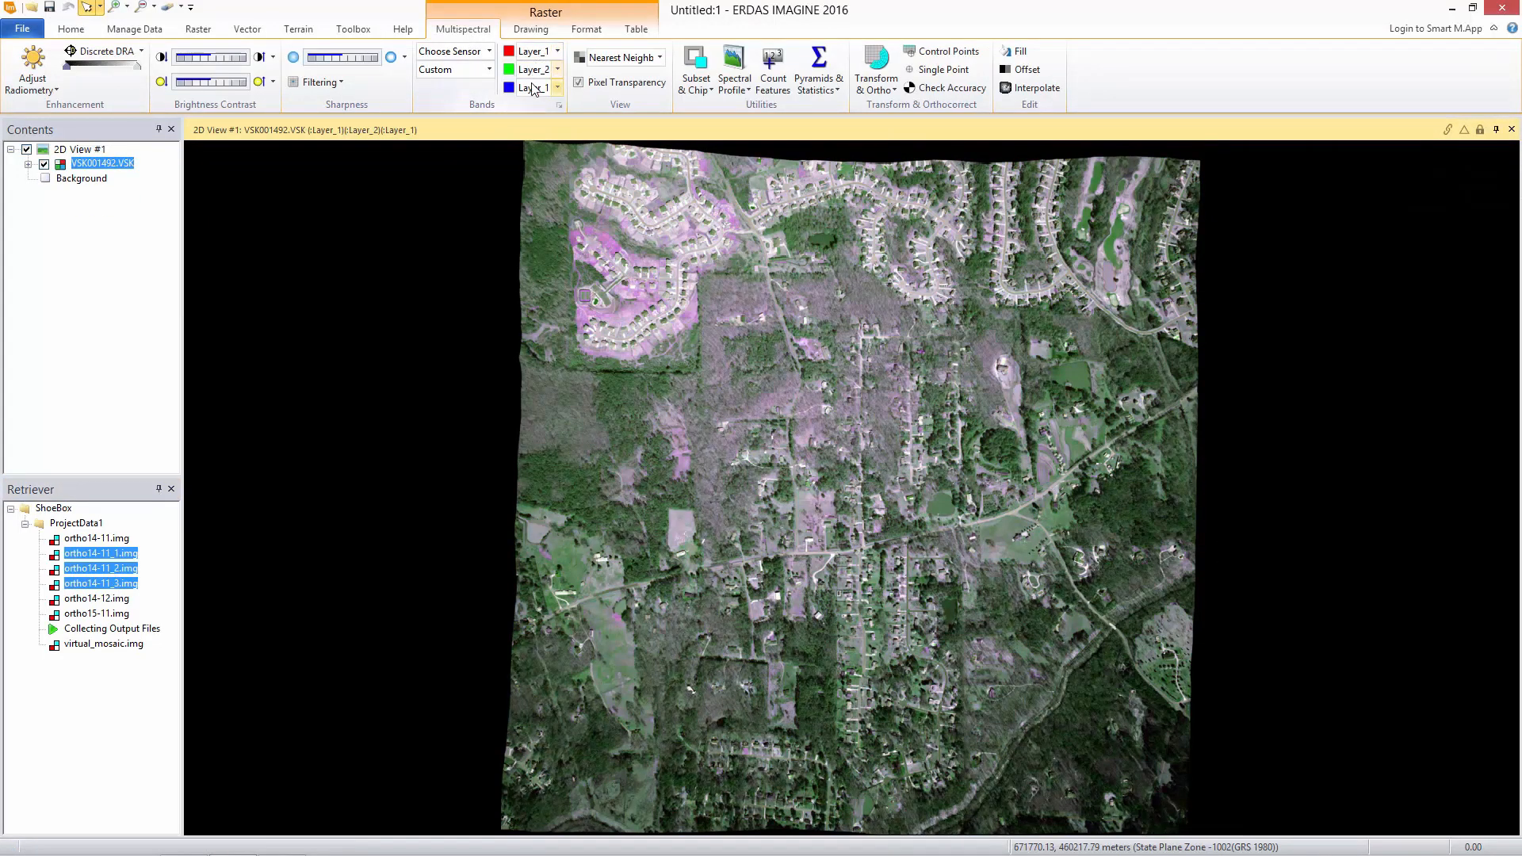
{"action": "left_click", "coordinate": [557, 88]}
{"action": "left_click", "coordinate": [531, 130]}
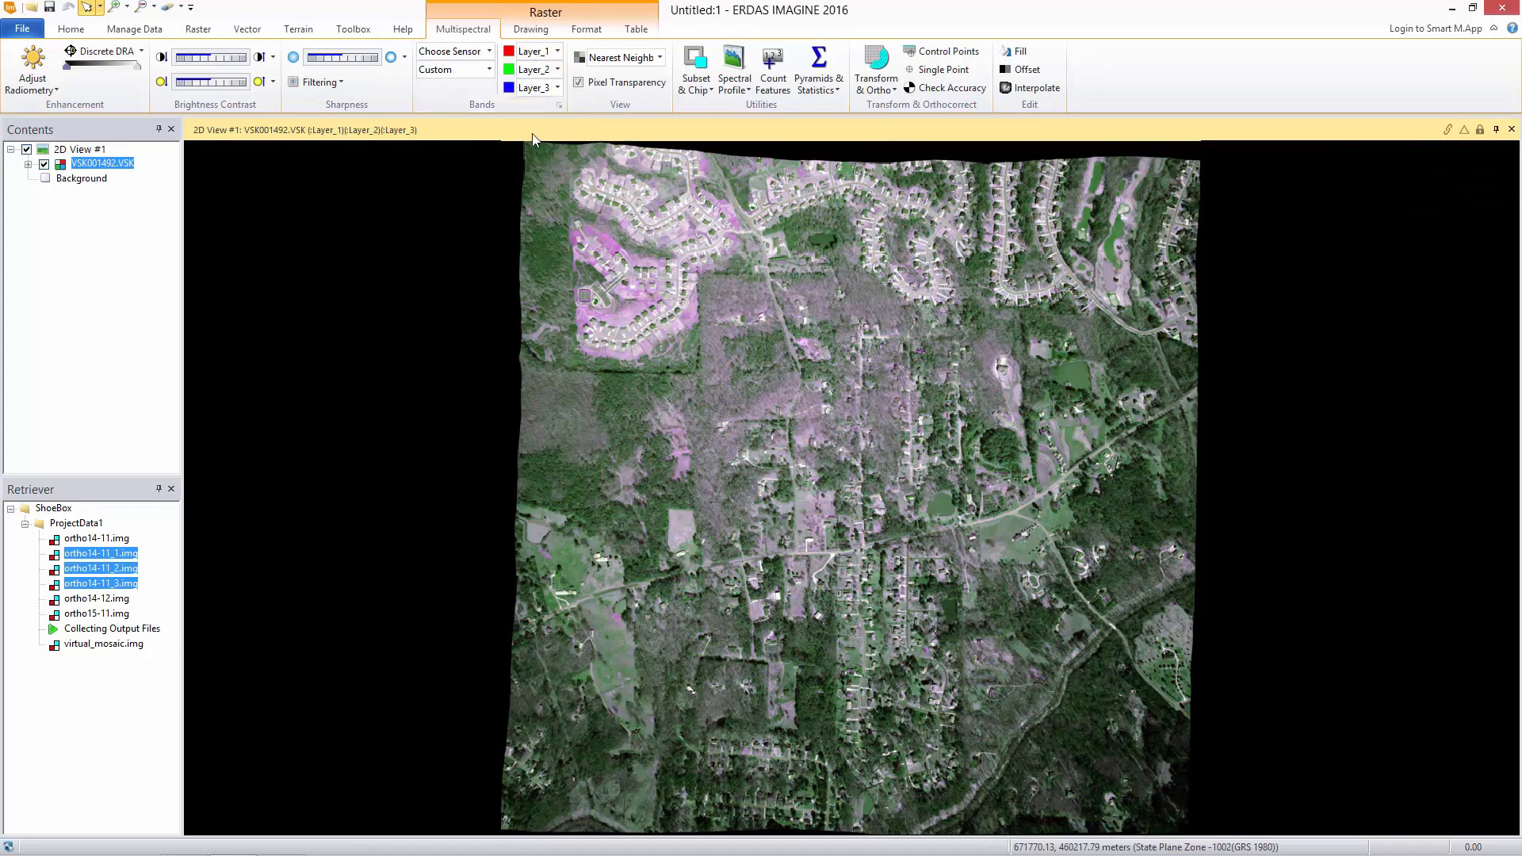
{"action": "right_click", "coordinate": [103, 163]}
{"action": "left_click", "coordinate": [159, 229]}
Add a ProjectData2 group to the ShoeBox containing colony.shp, raster.img and regionofinterest.aoi from the Data2 folder.
{"action": "right_click", "coordinate": [51, 509]}
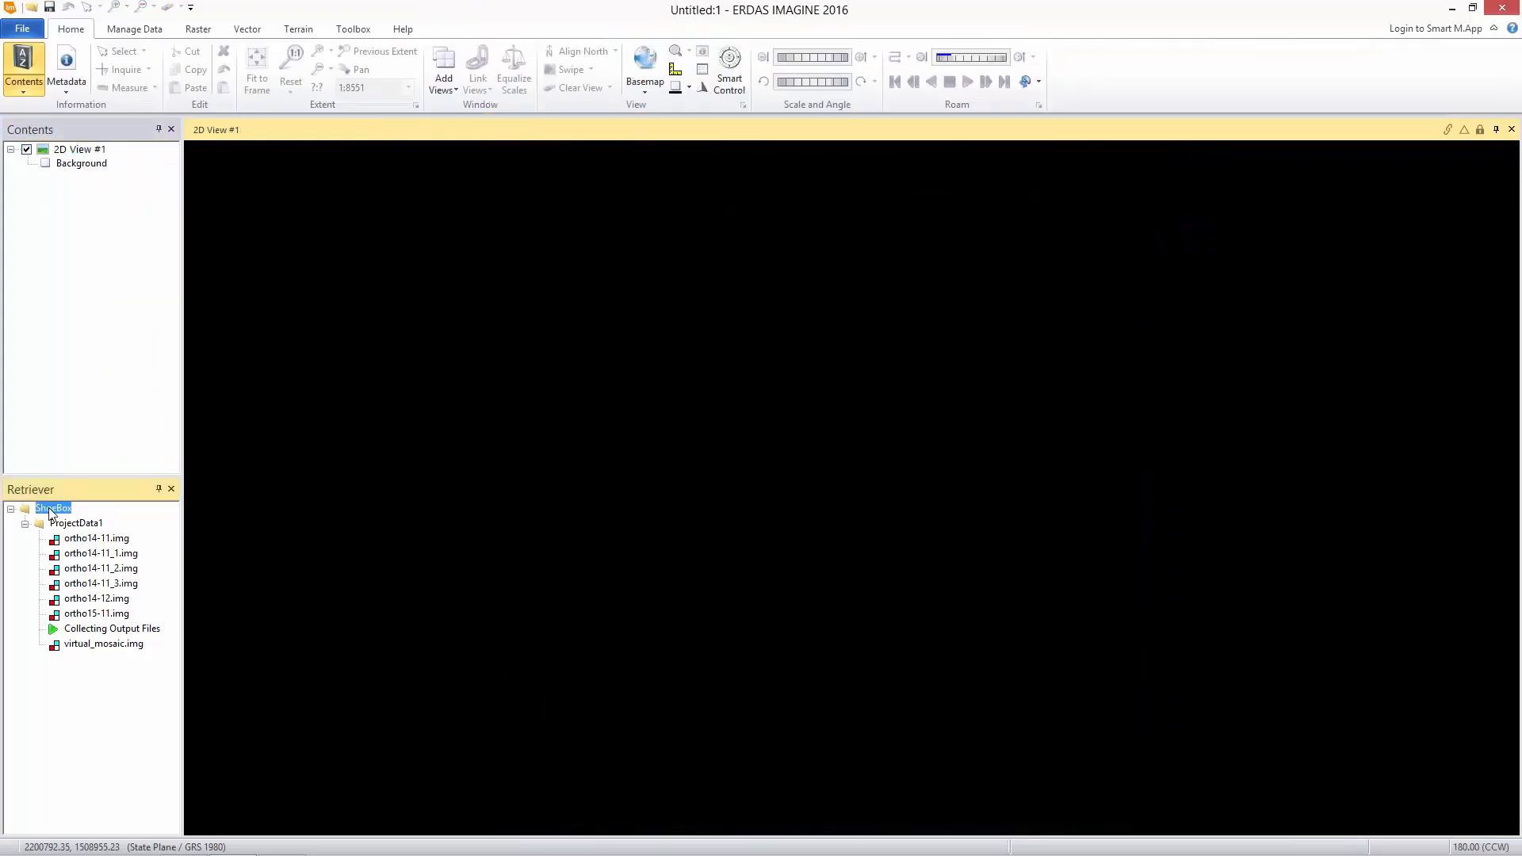
{"action": "left_click", "coordinate": [78, 615]}
{"action": "right_click", "coordinate": [43, 662]}
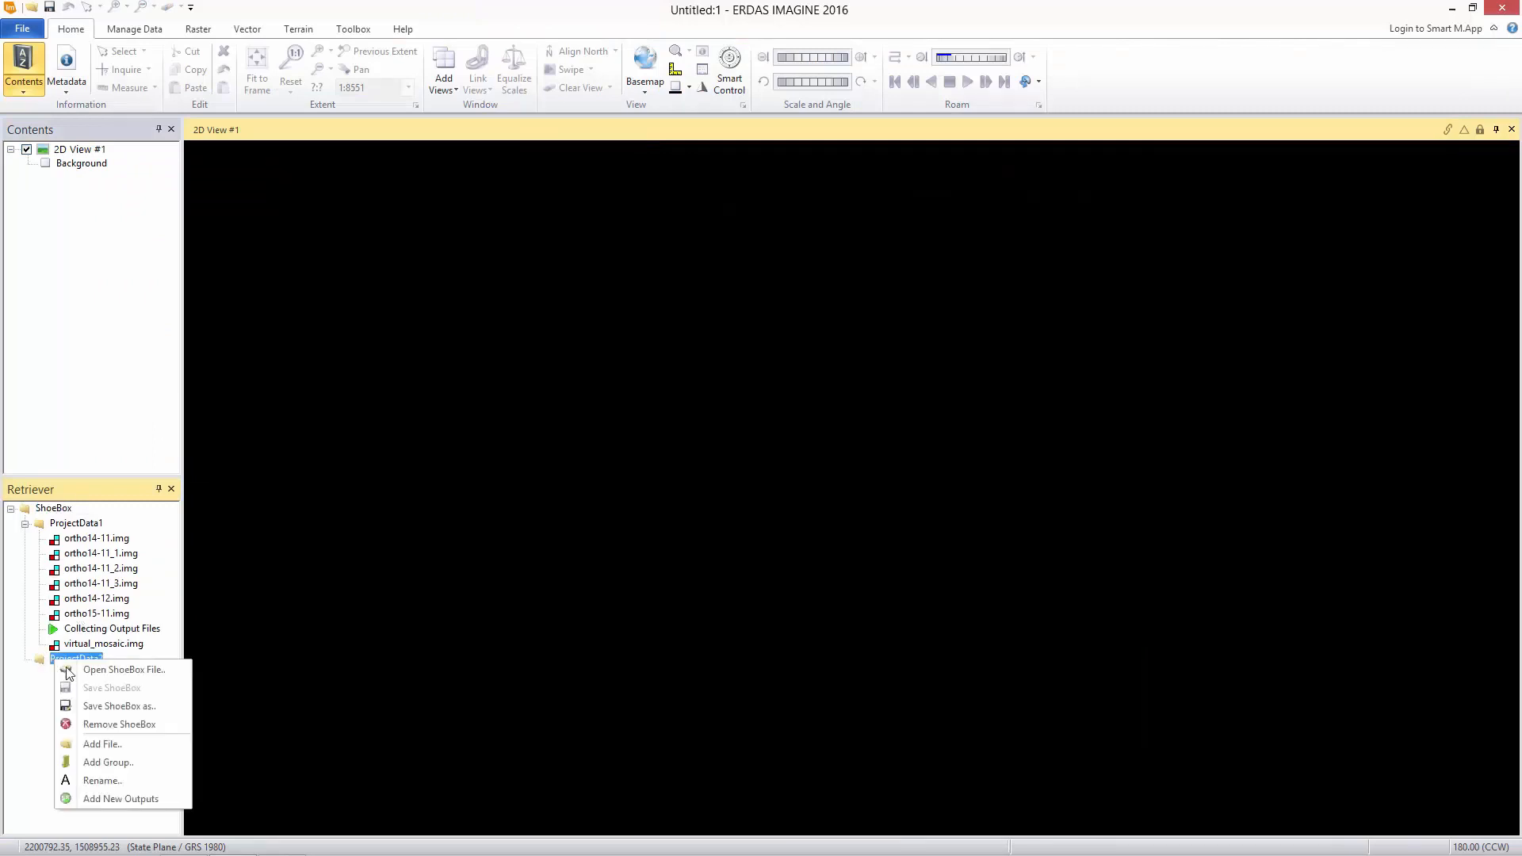
{"action": "left_click", "coordinate": [115, 747]}
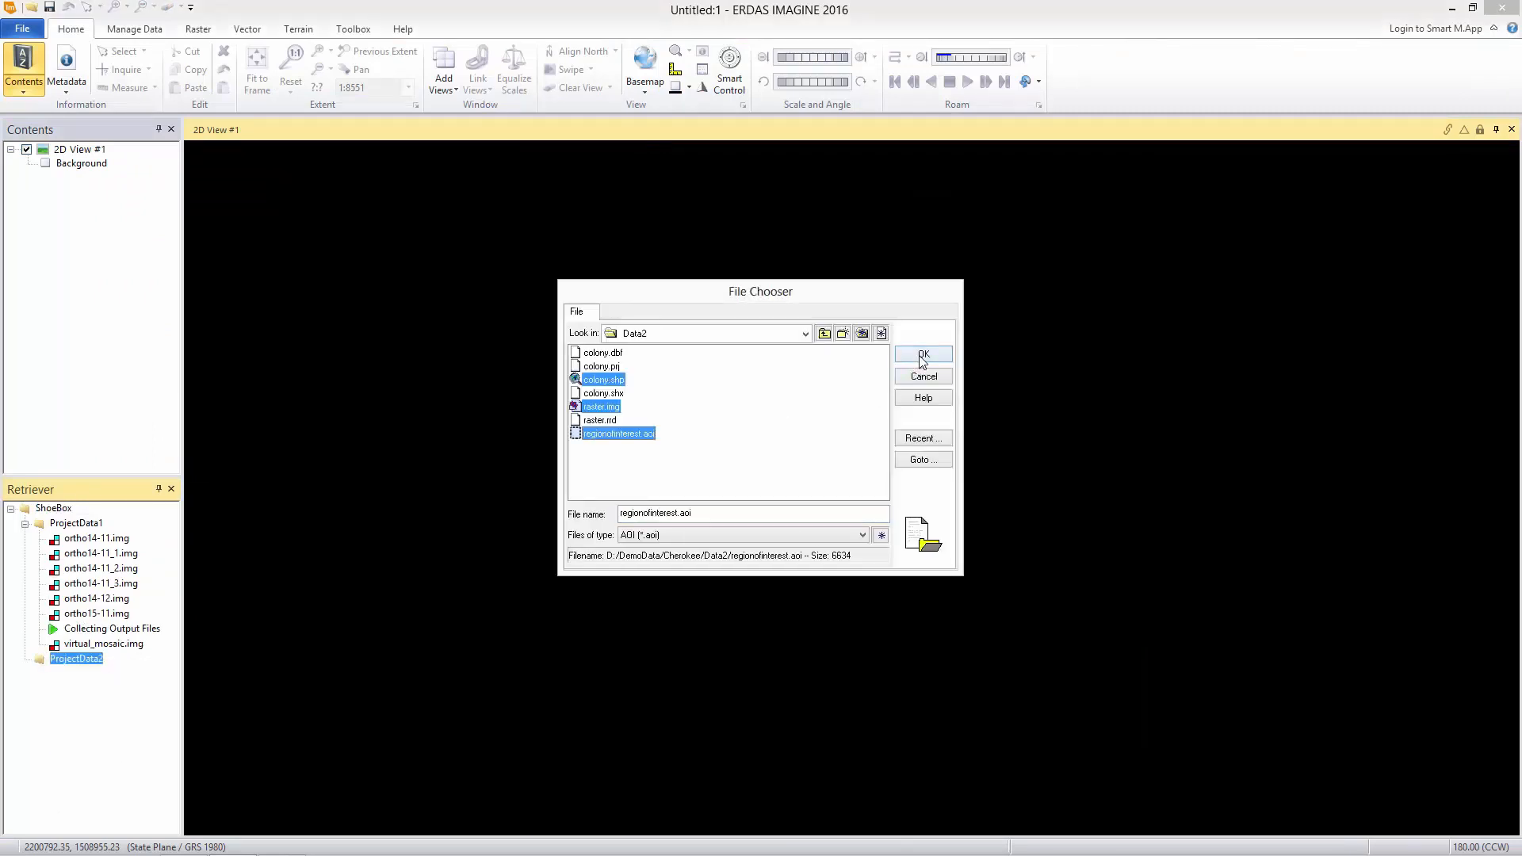
{"action": "left_click", "coordinate": [923, 353]}
Stop collecting output files in the ProjectData1 group and start collecting new outputs in ProjectData2.
{"action": "left_click", "coordinate": [93, 629]}
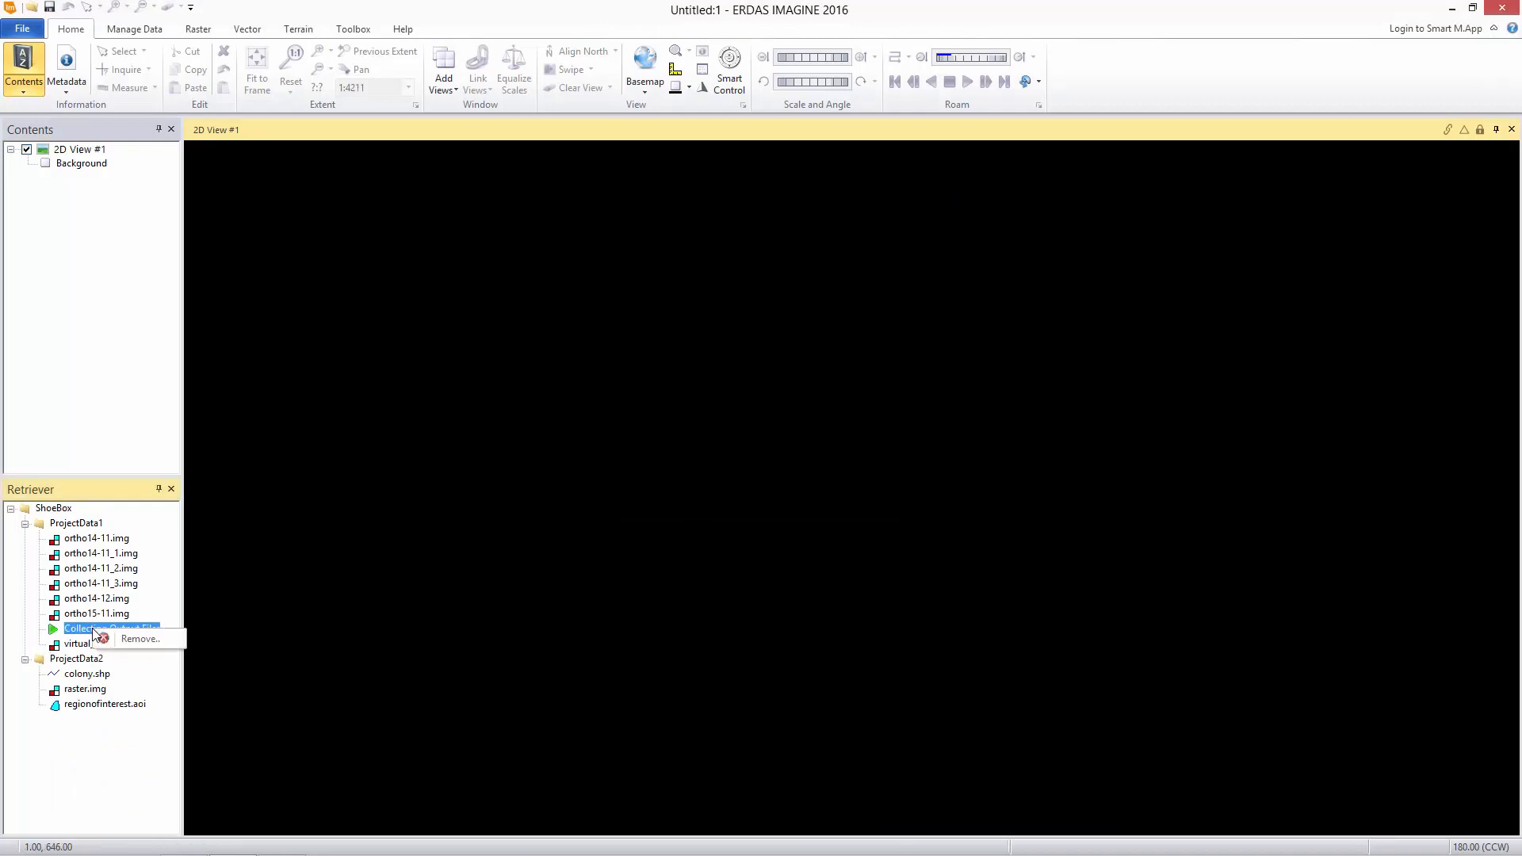
{"action": "right_click", "coordinate": [76, 644]}
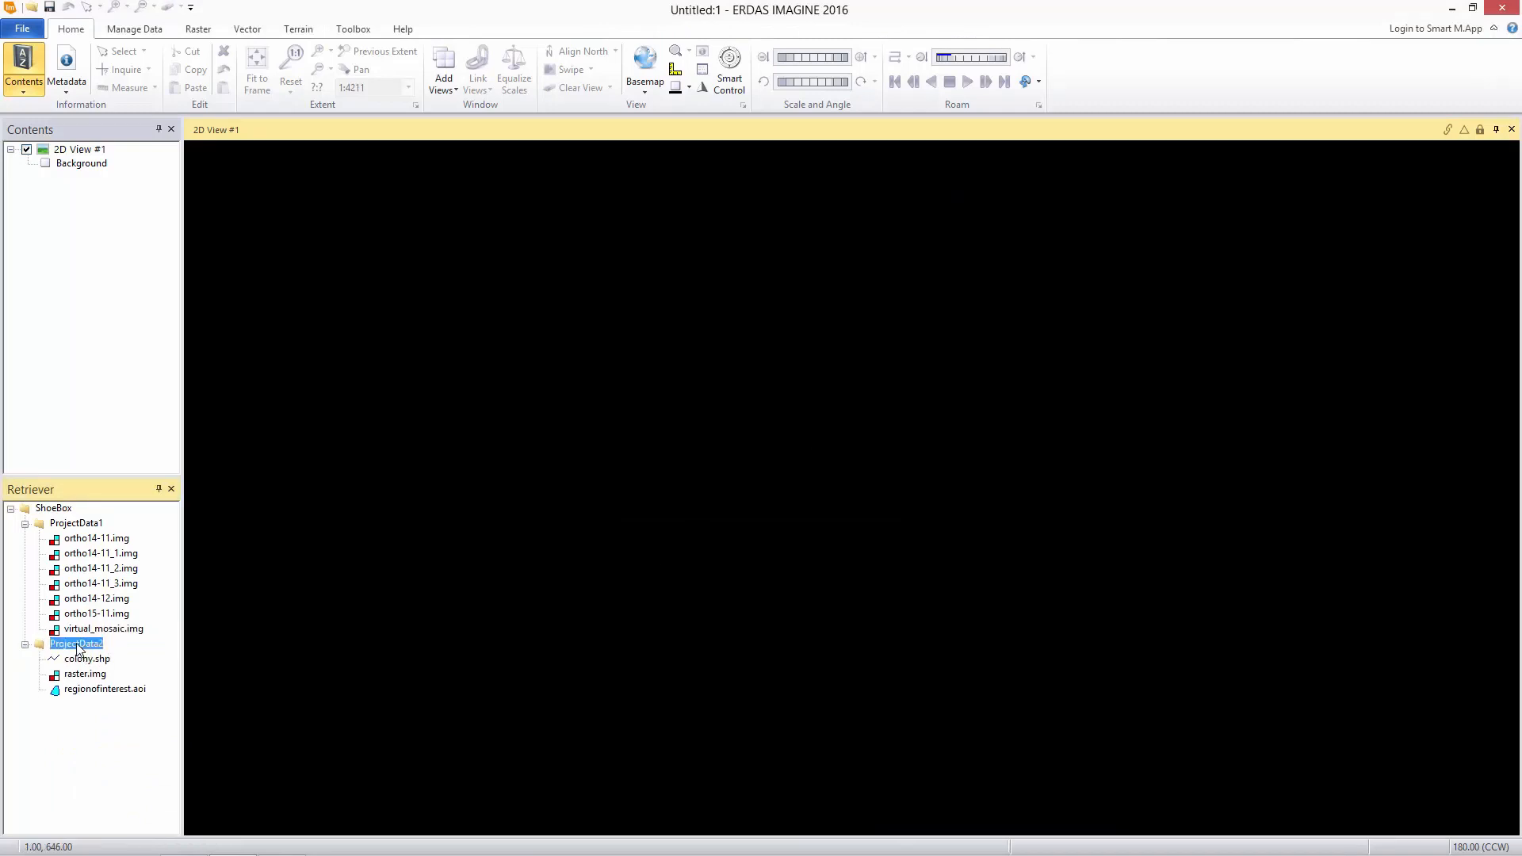
{"action": "left_click", "coordinate": [116, 783]}
Display raster.img, regionofinterest.aoi and colony.shp from the ProjectData2 group in the 2D view.
{"action": "left_click", "coordinate": [70, 674]}
{"action": "left_click_drag", "start_coordinate": [71, 679], "coordinate": [317, 656]}
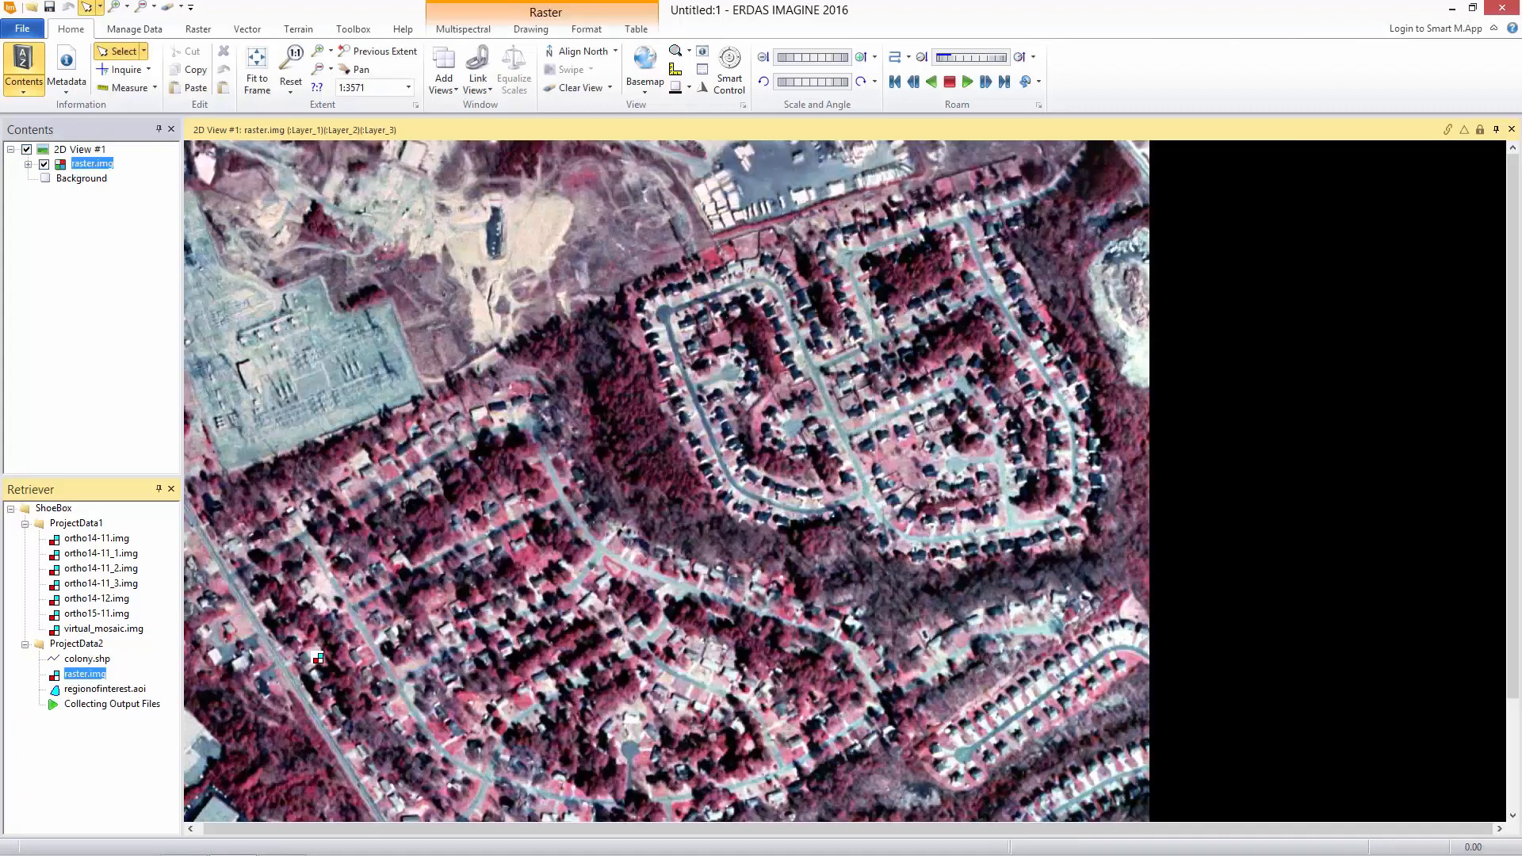
{"action": "left_click", "coordinate": [93, 690]}
{"action": "left_click_drag", "start_coordinate": [93, 689], "coordinate": [569, 666]}
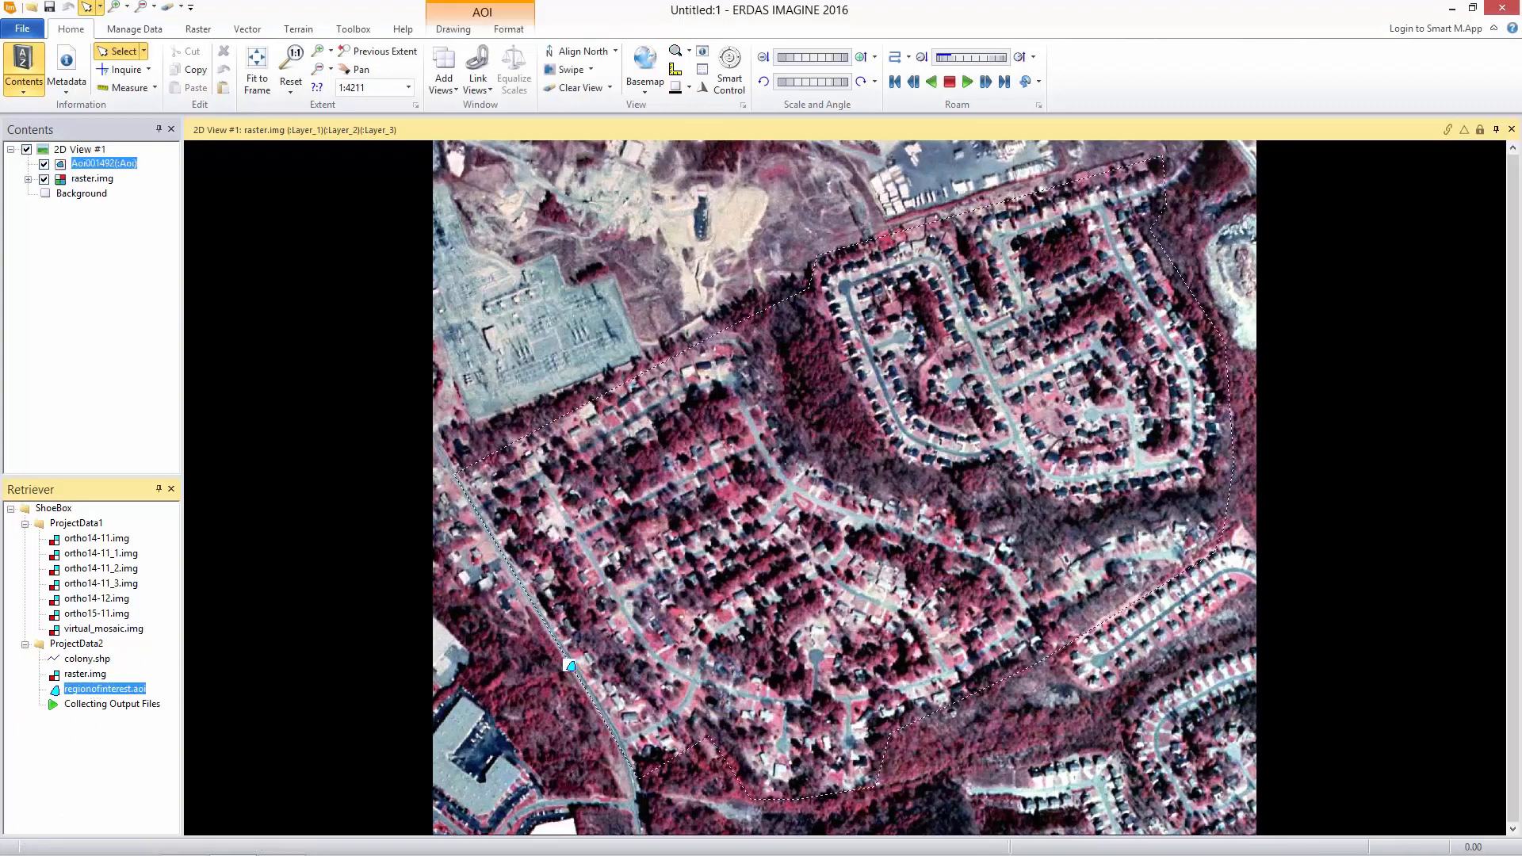
{"action": "left_click", "coordinate": [83, 659]}
{"action": "left_click_drag", "start_coordinate": [83, 659], "coordinate": [635, 649]}
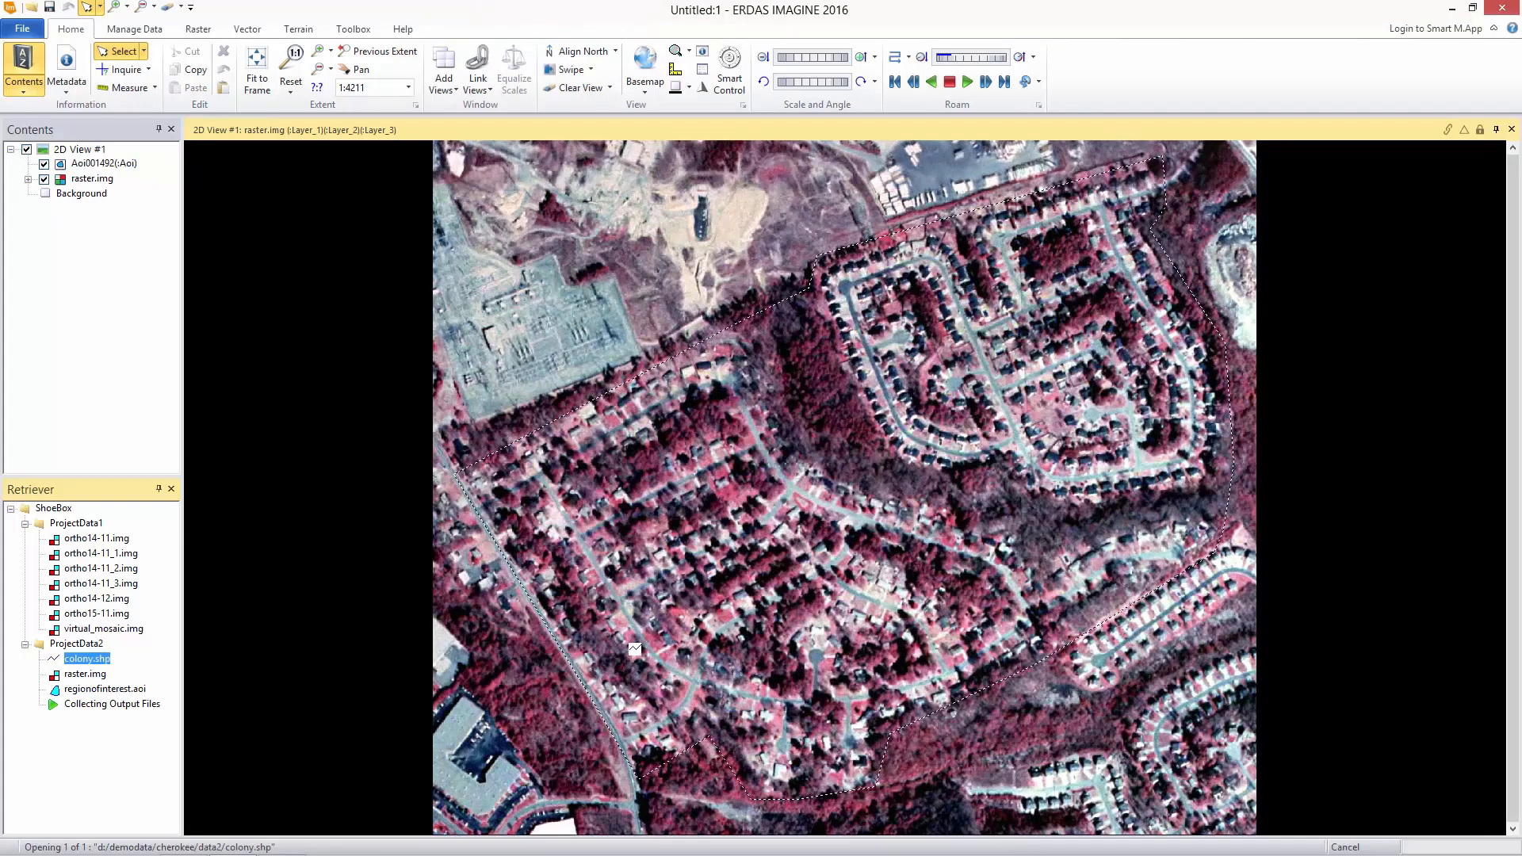
Set the area fill of colony.shp to cyan and save the layer.
{"action": "left_click", "coordinate": [455, 35]}
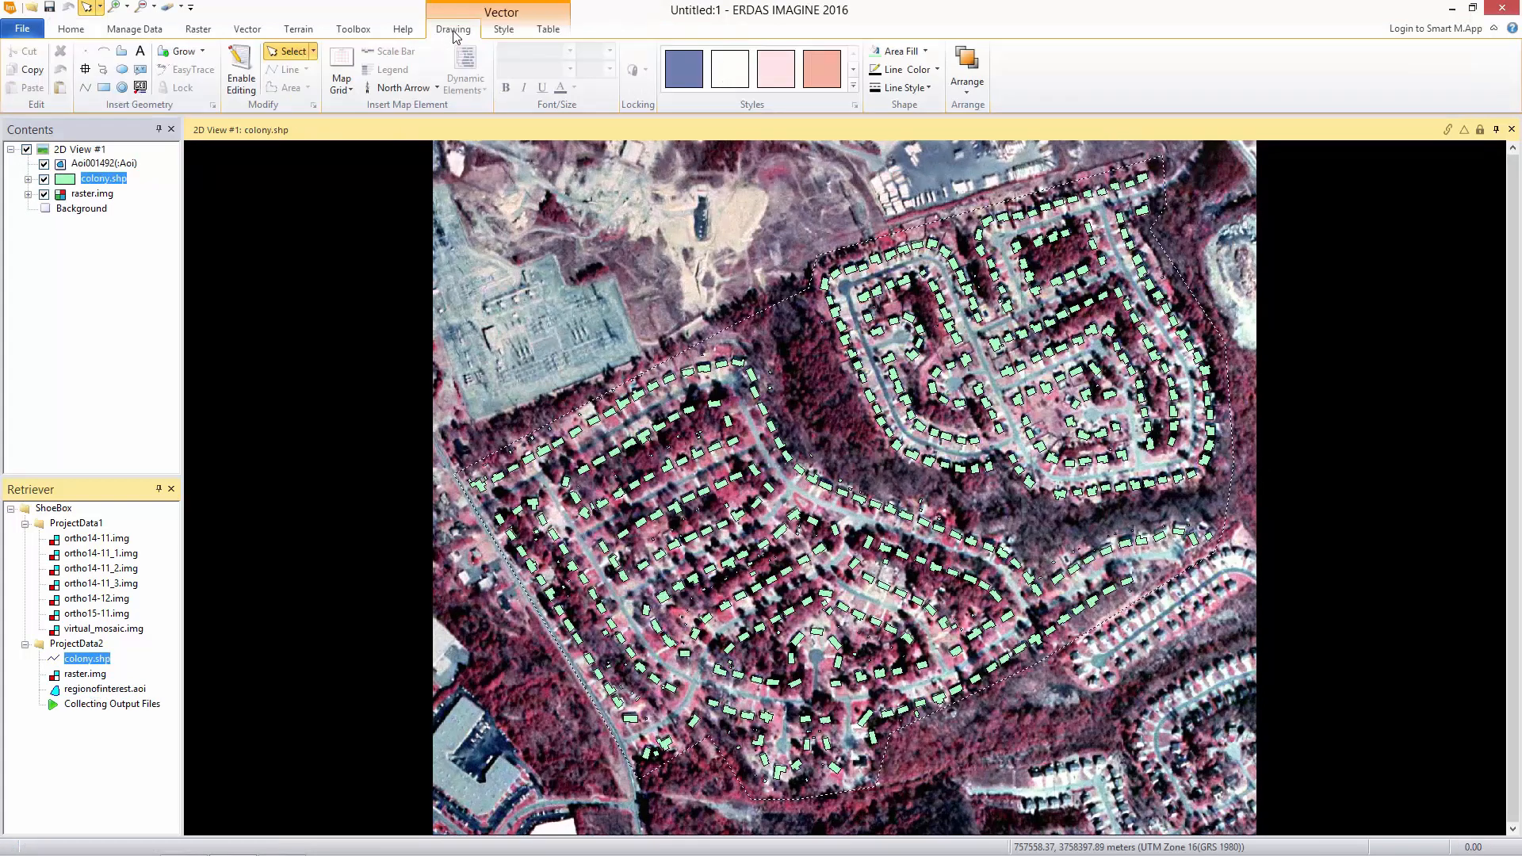
{"action": "left_click", "coordinate": [926, 51]}
{"action": "left_click", "coordinate": [945, 97]}
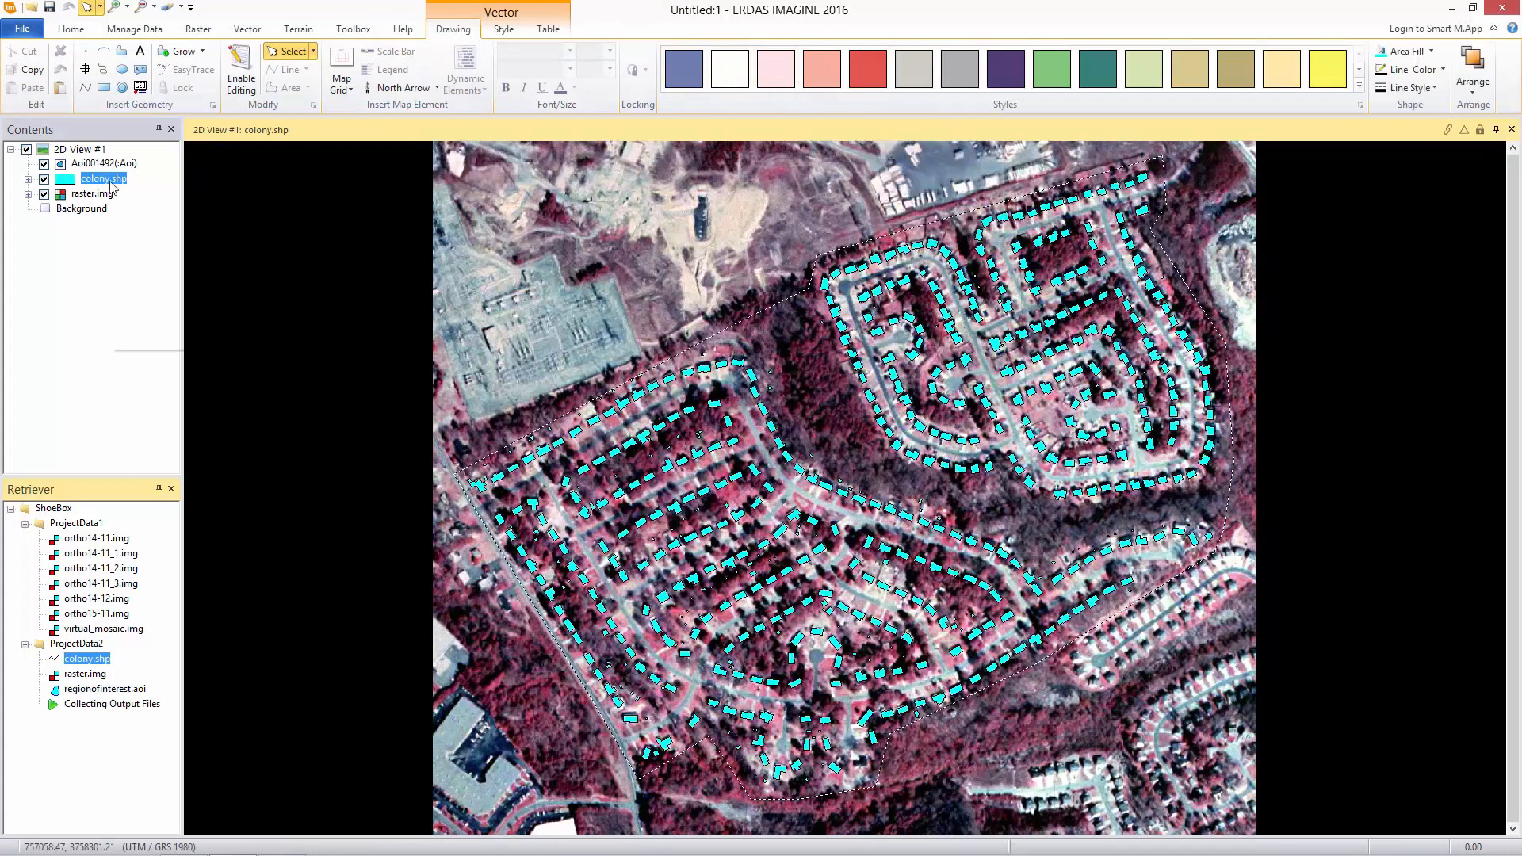
{"action": "right_click", "coordinate": [110, 181]}
{"action": "left_click", "coordinate": [142, 264]}
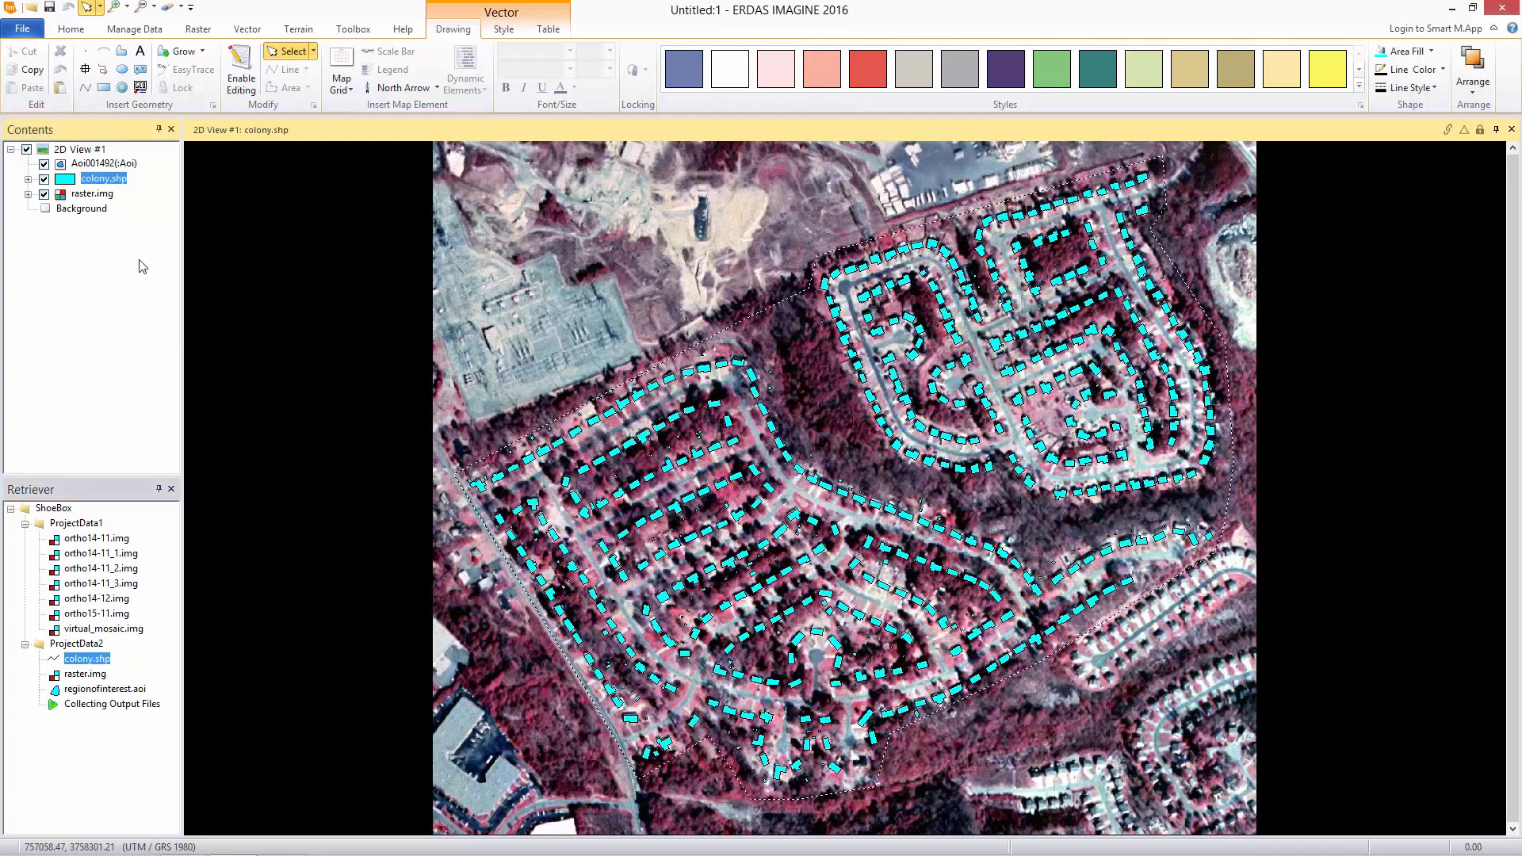
Remove the colony.shp layer while saving its symbology as colony.evs in the data2 folder, and clear the 2D view.
{"action": "right_click", "coordinate": [93, 184]}
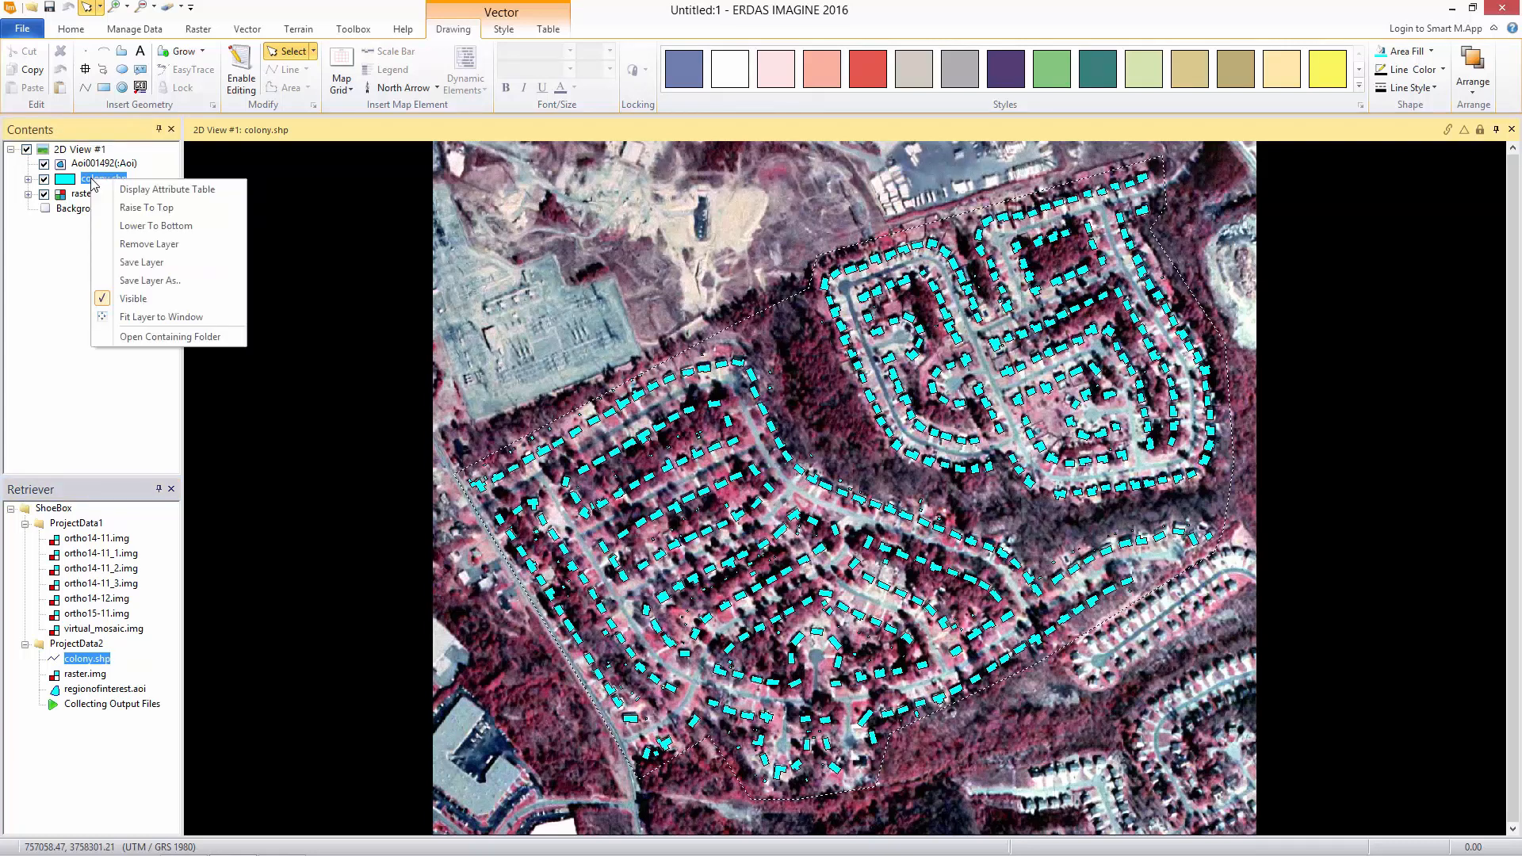
{"action": "left_click", "coordinate": [136, 251]}
{"action": "left_click", "coordinate": [721, 467]}
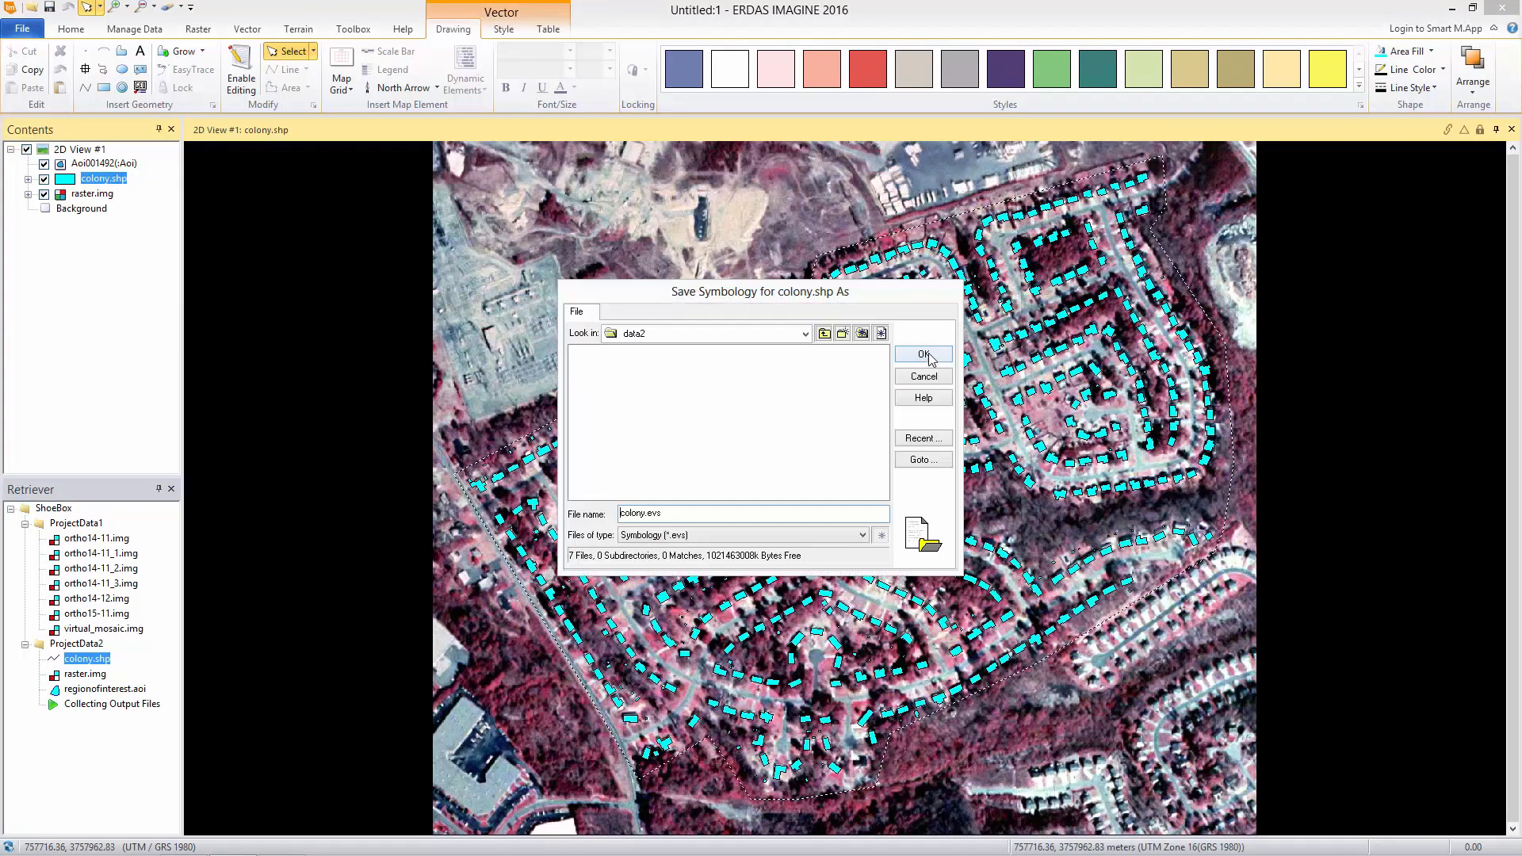
{"action": "left_click", "coordinate": [910, 354]}
{"action": "left_click", "coordinate": [87, 706]}
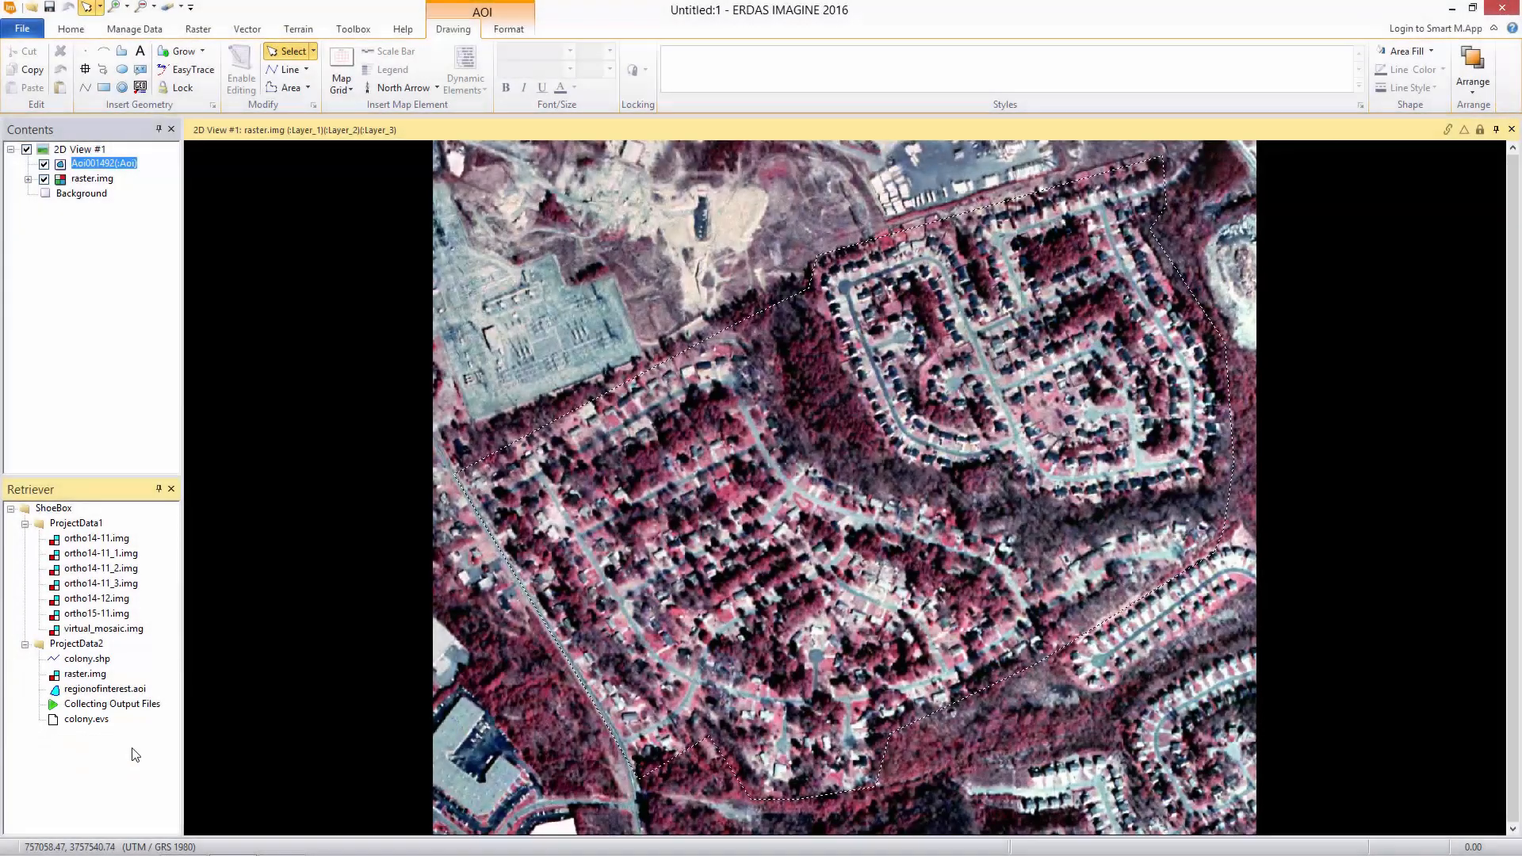
{"action": "right_click", "coordinate": [323, 224]}
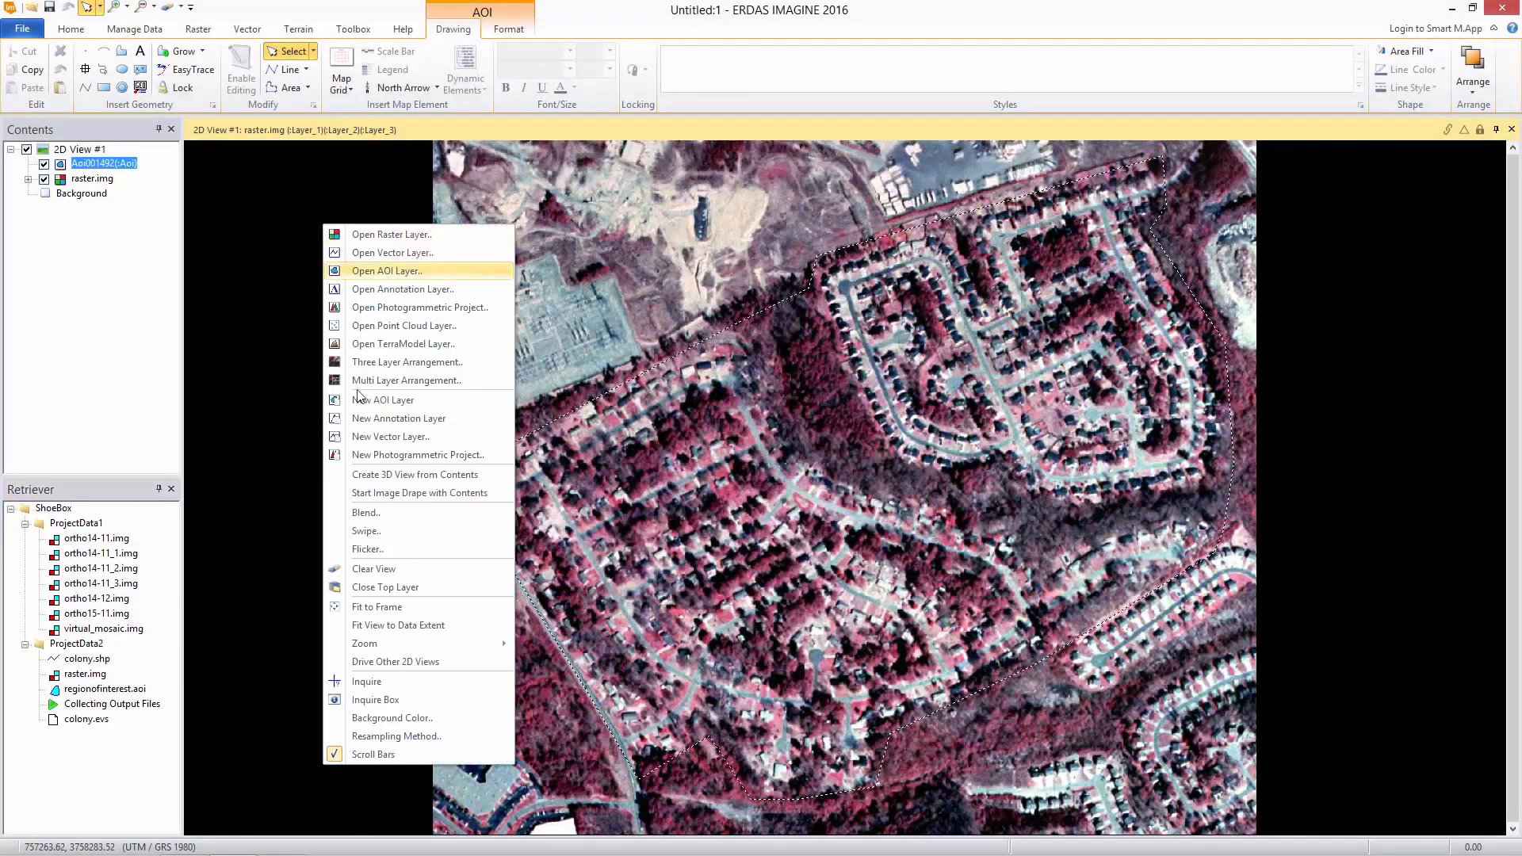
{"action": "left_click", "coordinate": [381, 571]}
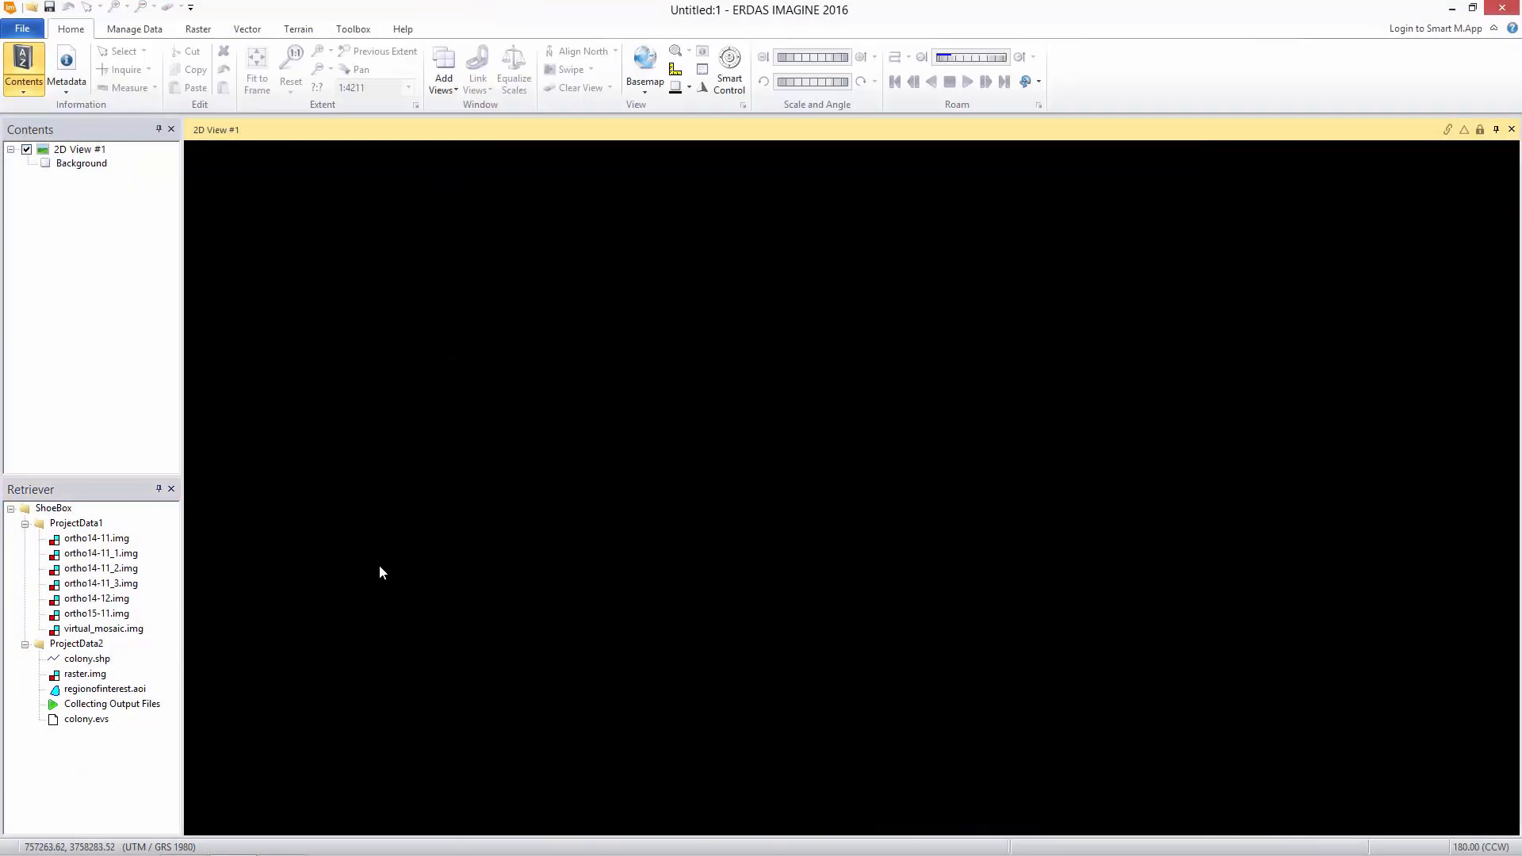
Save the ShoeBox as Project_ShoeBox in the DemoData folder.
{"action": "right_click", "coordinate": [50, 509]}
{"action": "left_click", "coordinate": [112, 556]}
{"action": "type", "text": "Project_Sho"}
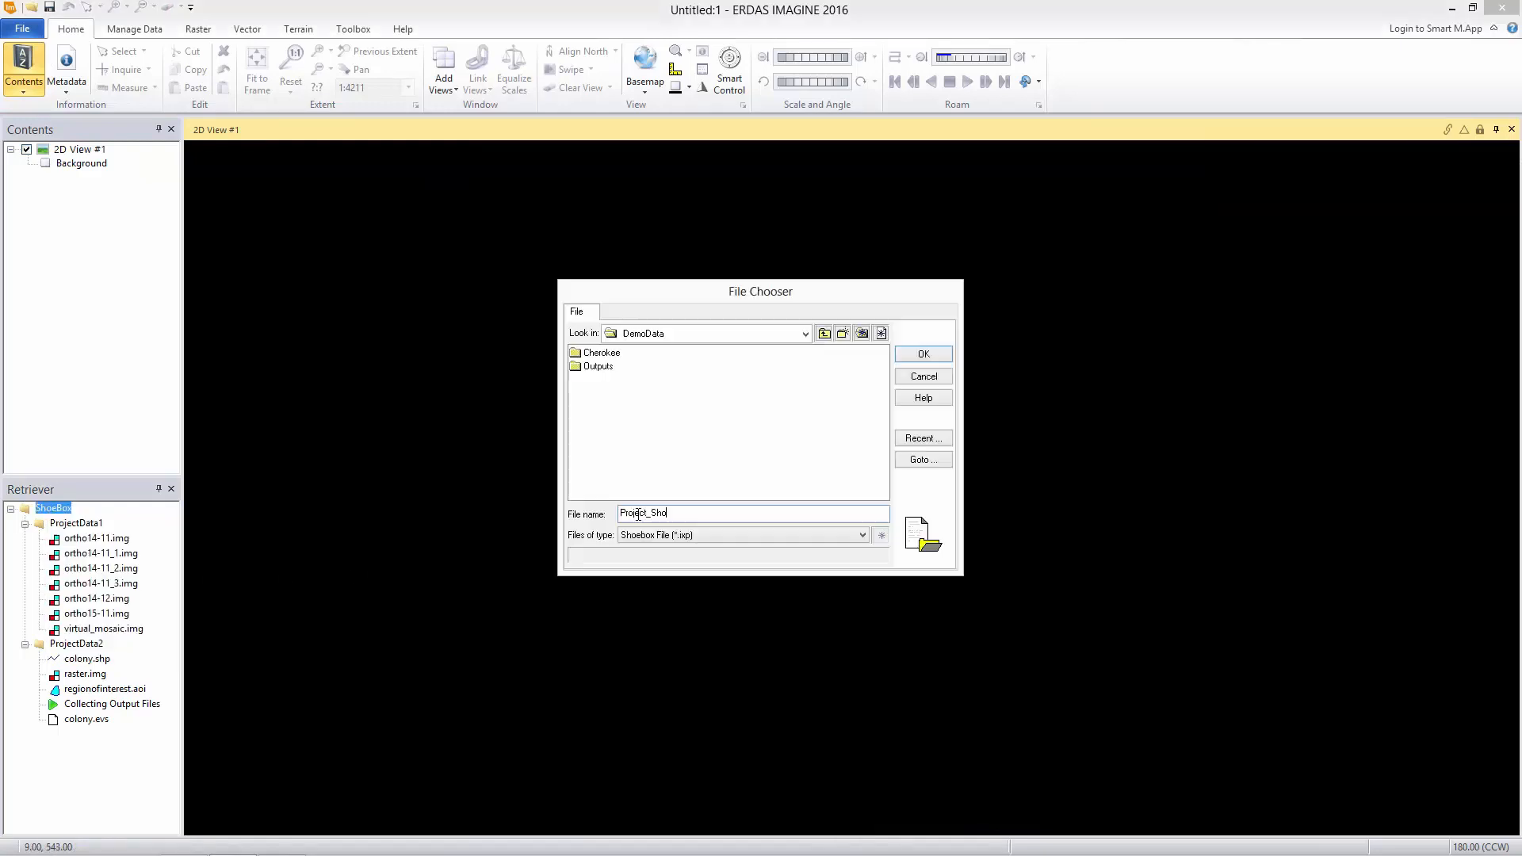
{"action": "type", "text": "eBo"}
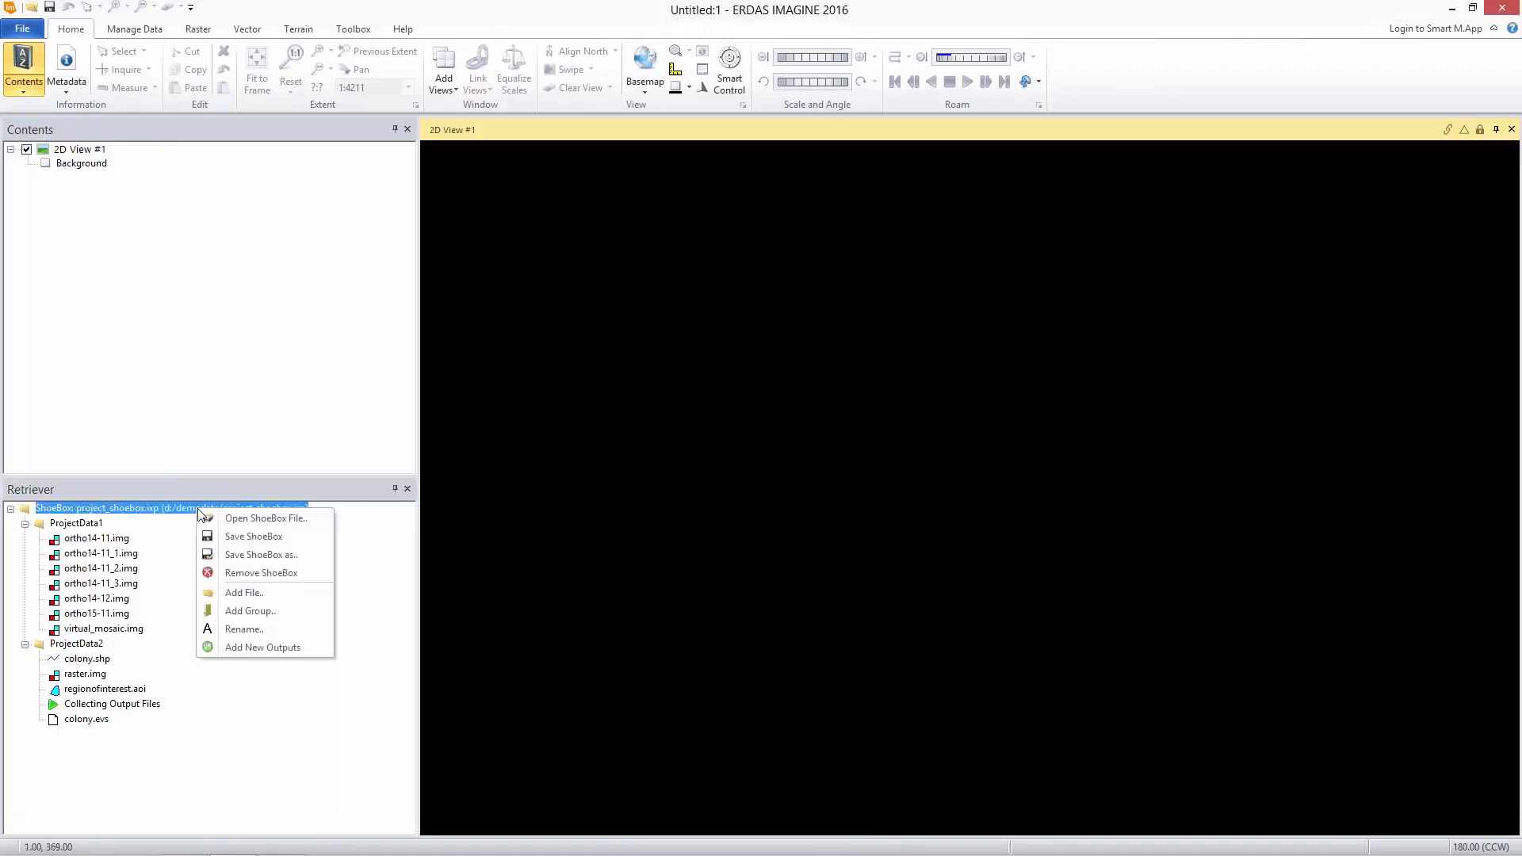
Remove the ShoeBox from the Retriever and add the saved project_shoebox.ixp from the DemoData folder.
{"action": "left_click", "coordinate": [228, 572]}
{"action": "right_click", "coordinate": [228, 577]}
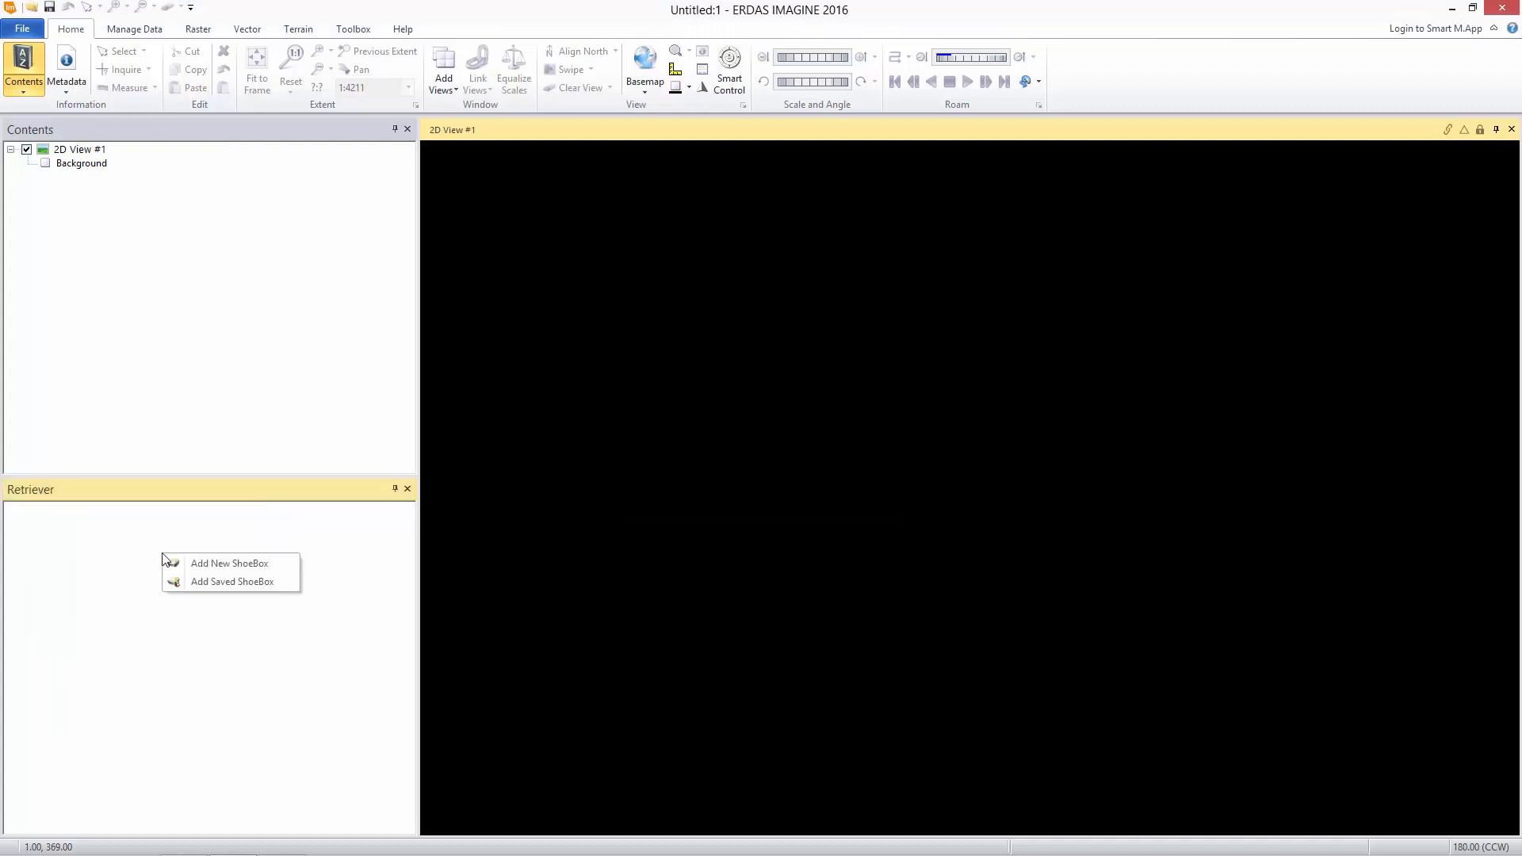
{"action": "left_click", "coordinate": [227, 584]}
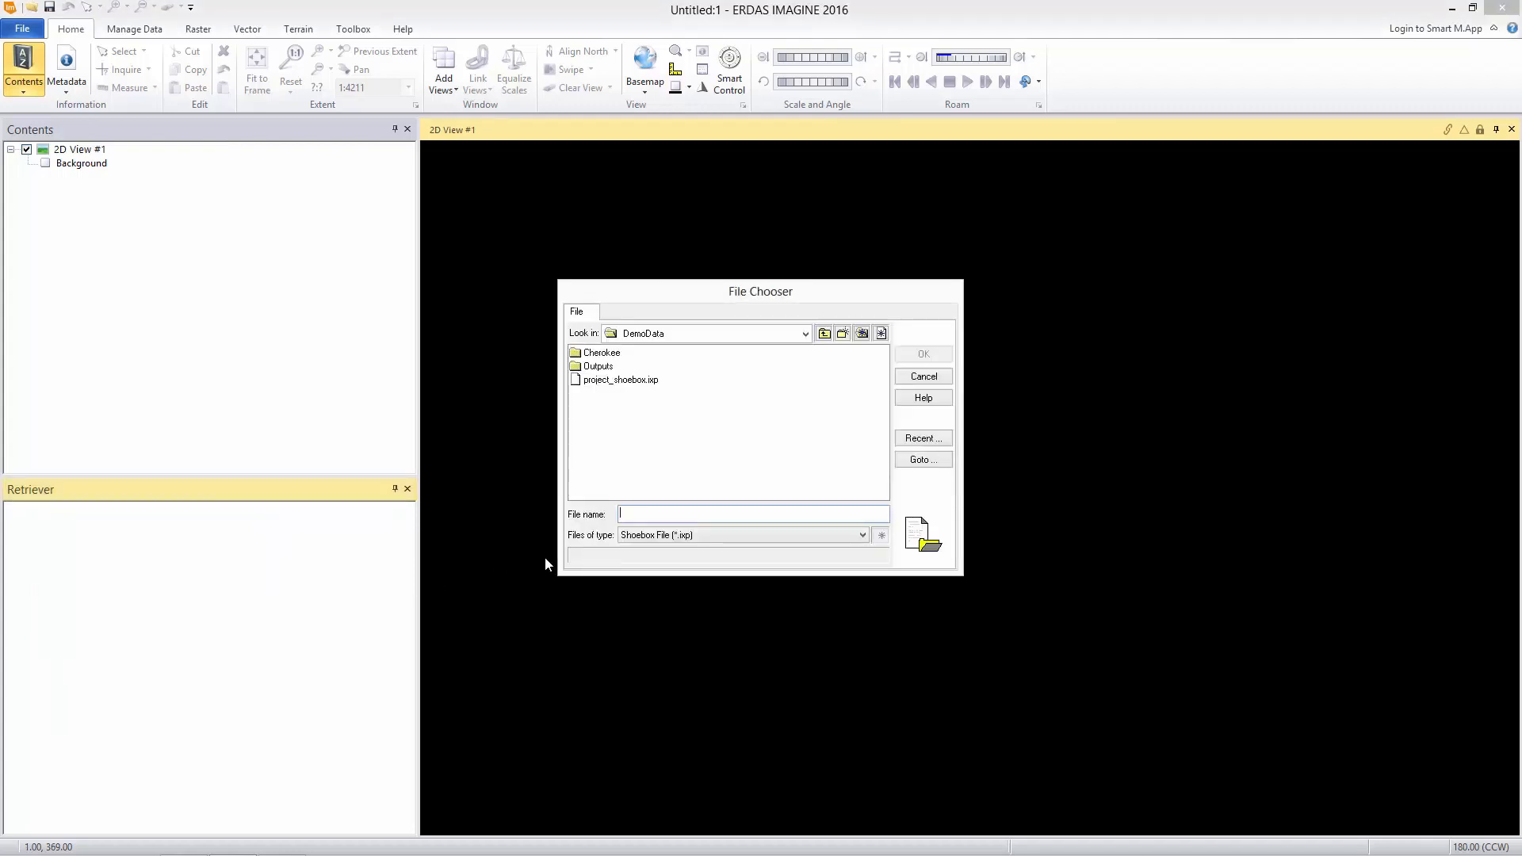
{"action": "left_click", "coordinate": [630, 380]}
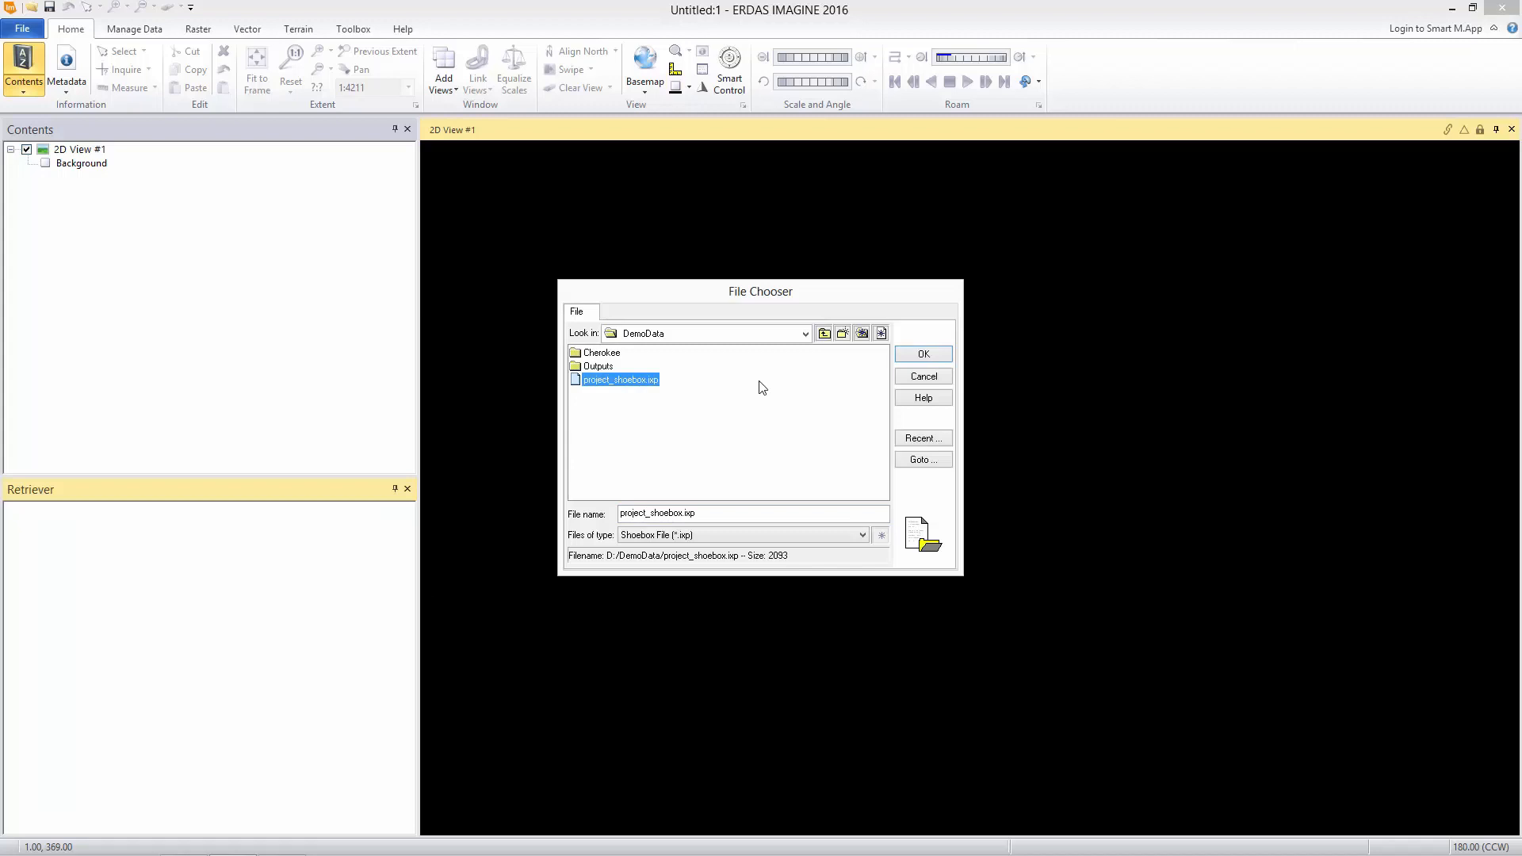
{"action": "left_click", "coordinate": [929, 353]}
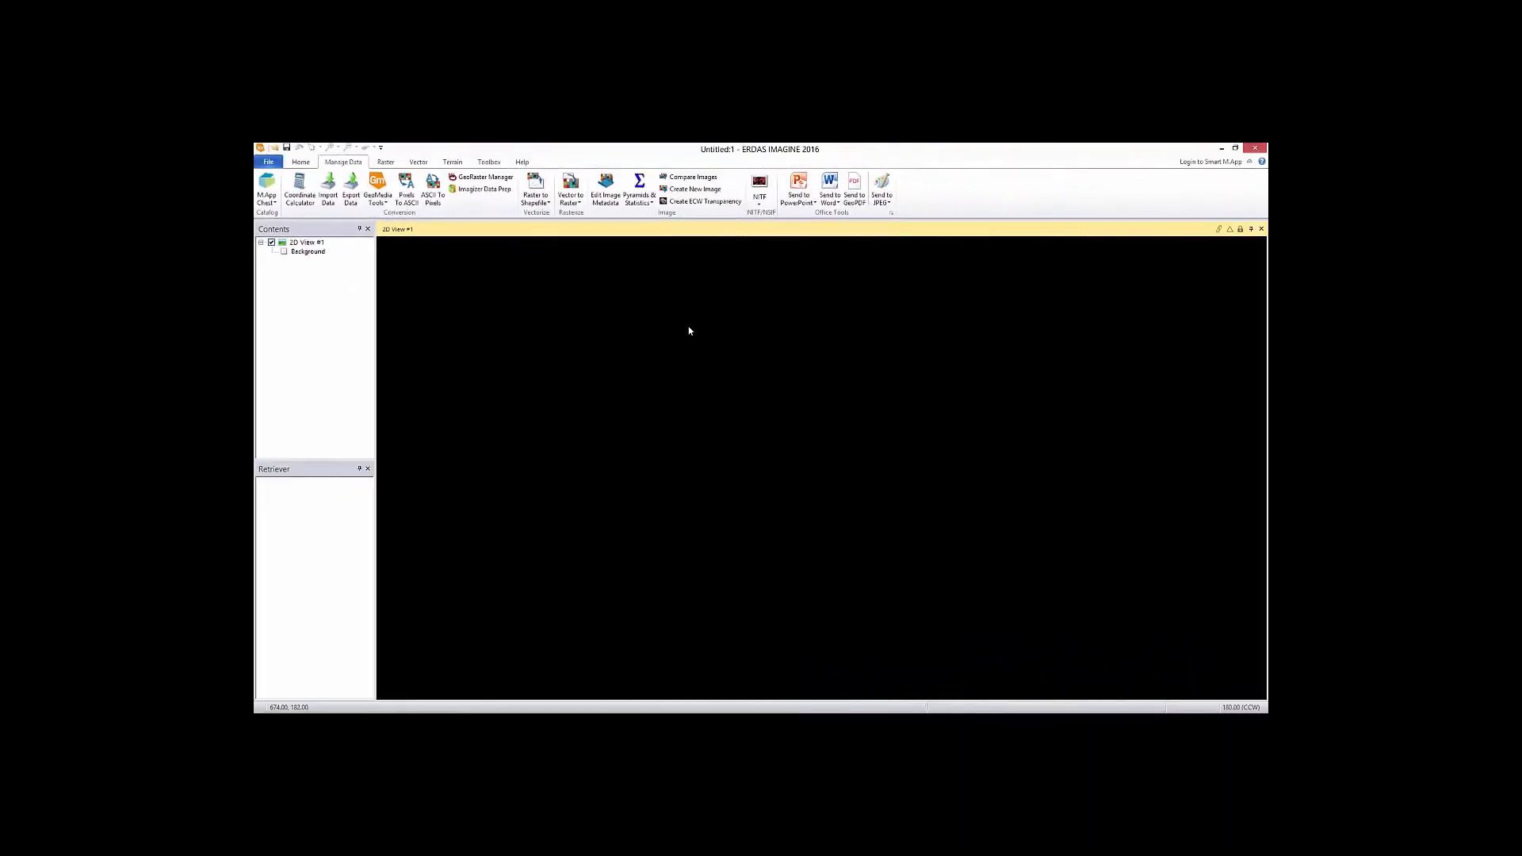
Examine the metadata of the R01C1 NTF image in the DG folder for statistics and pyramid layers.
{"action": "left_click", "coordinate": [300, 162]}
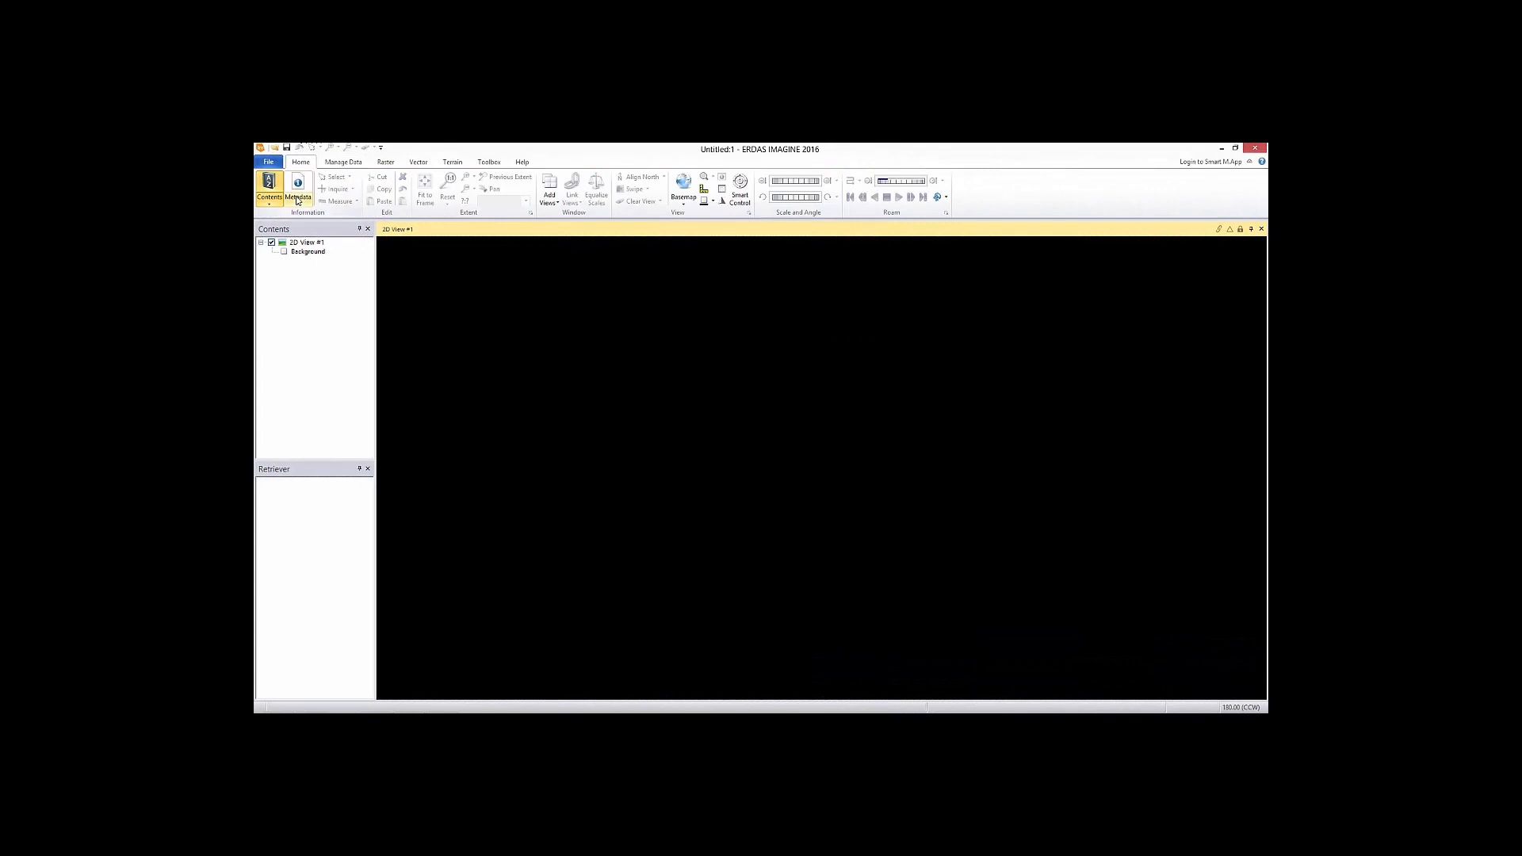
{"action": "left_click", "coordinate": [298, 204]}
{"action": "left_click", "coordinate": [303, 215]}
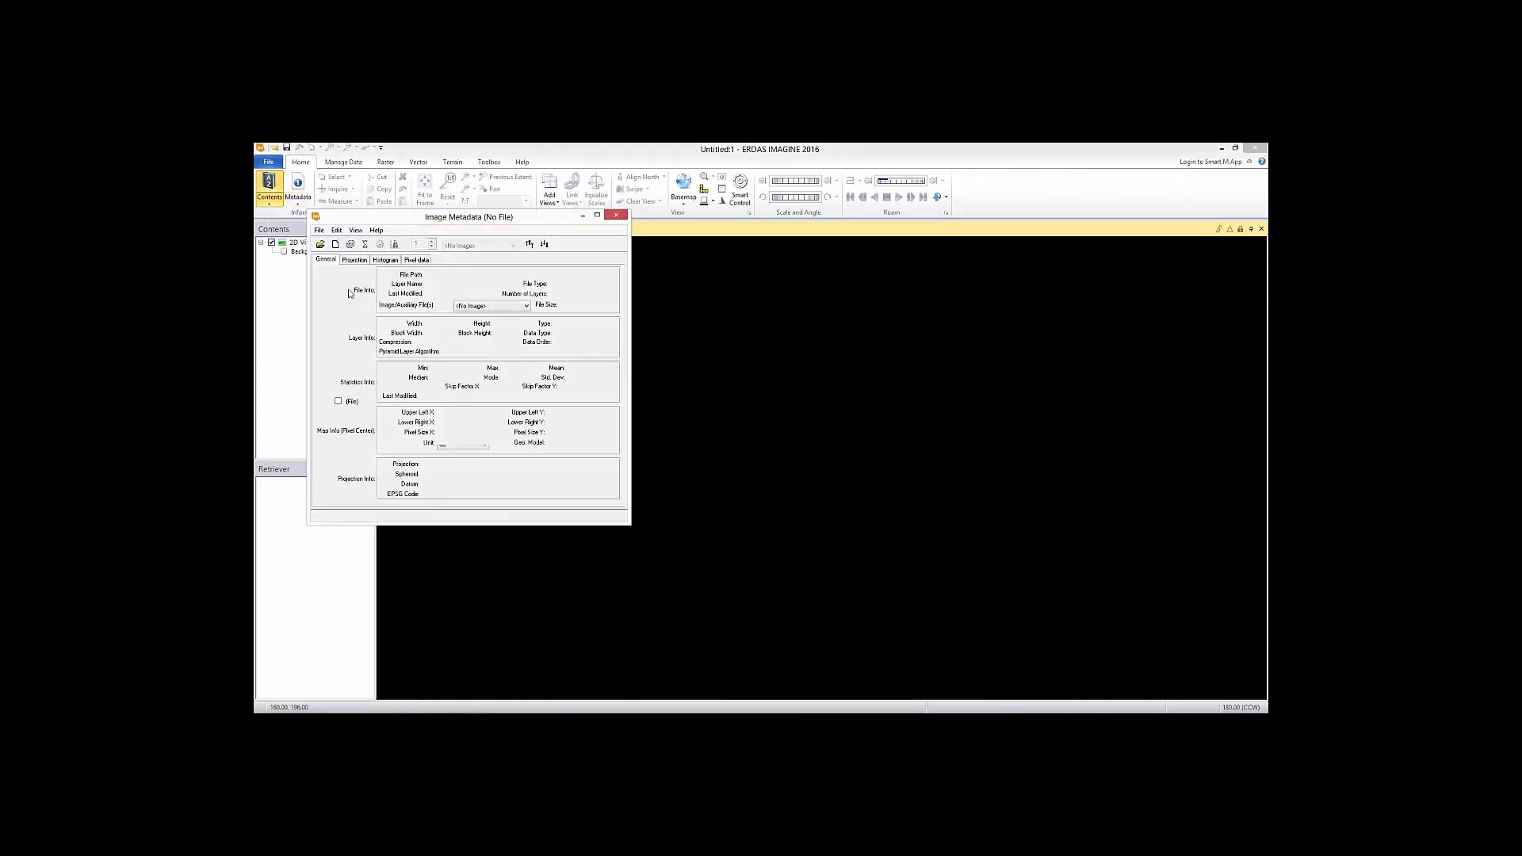
{"action": "left_click", "coordinate": [320, 244]}
{"action": "double_click", "coordinate": [363, 317]}
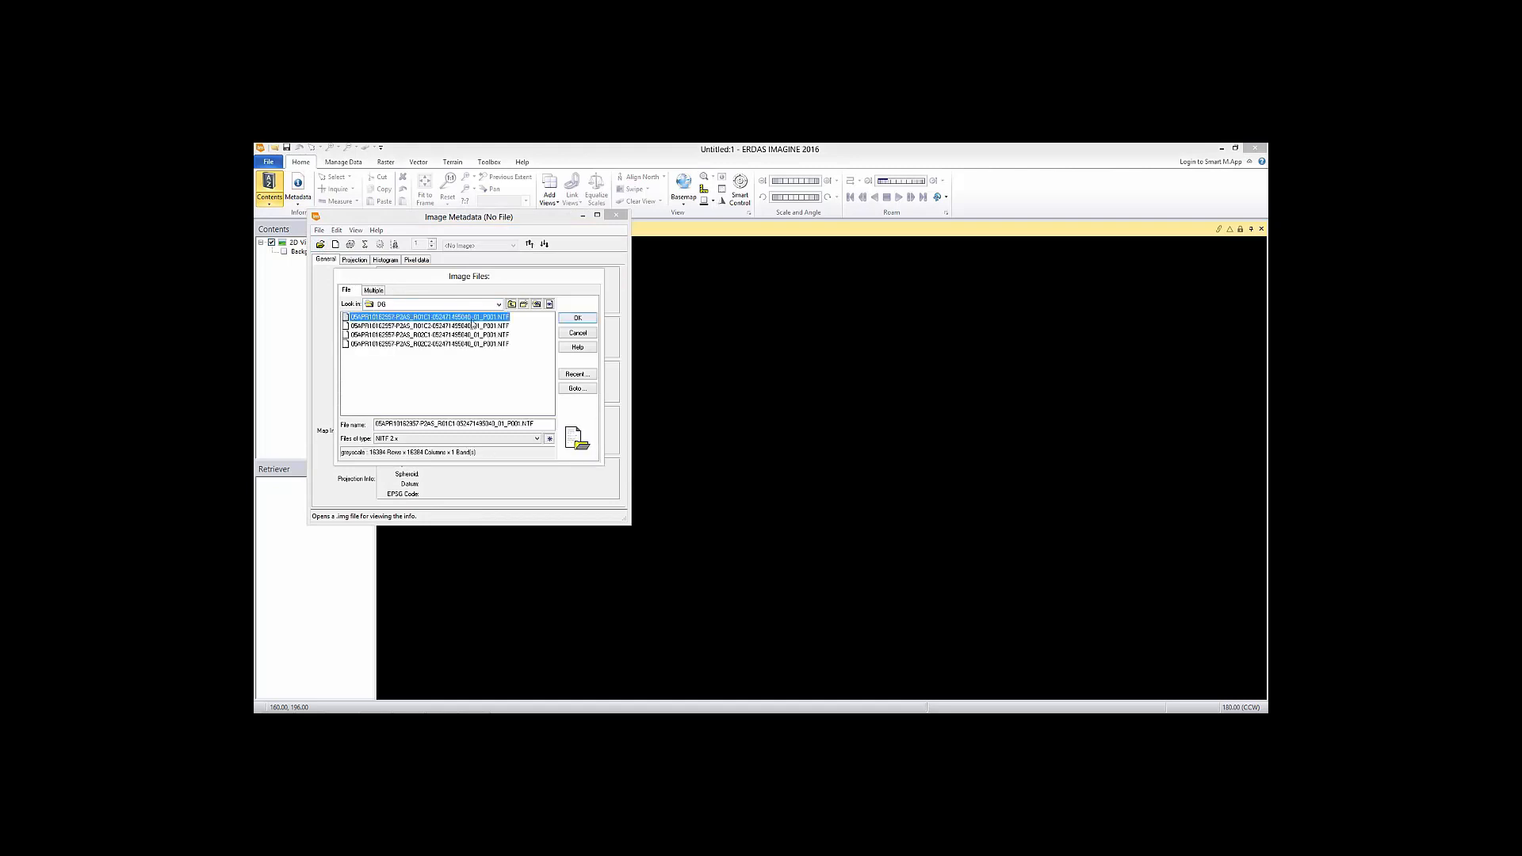
{"action": "left_click", "coordinate": [578, 317]}
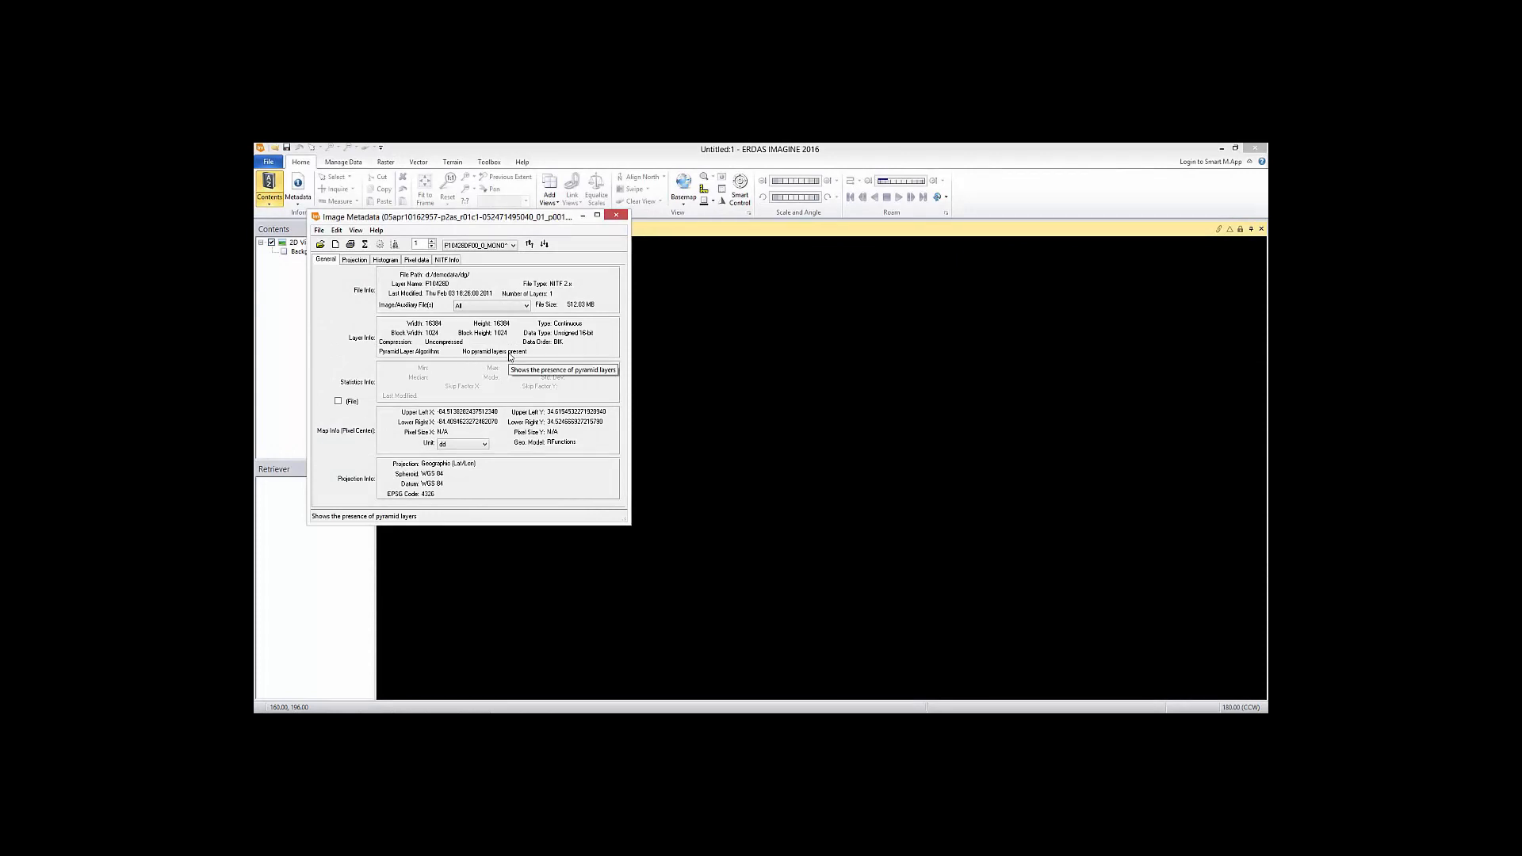
{"action": "left_click", "coordinate": [616, 215]}
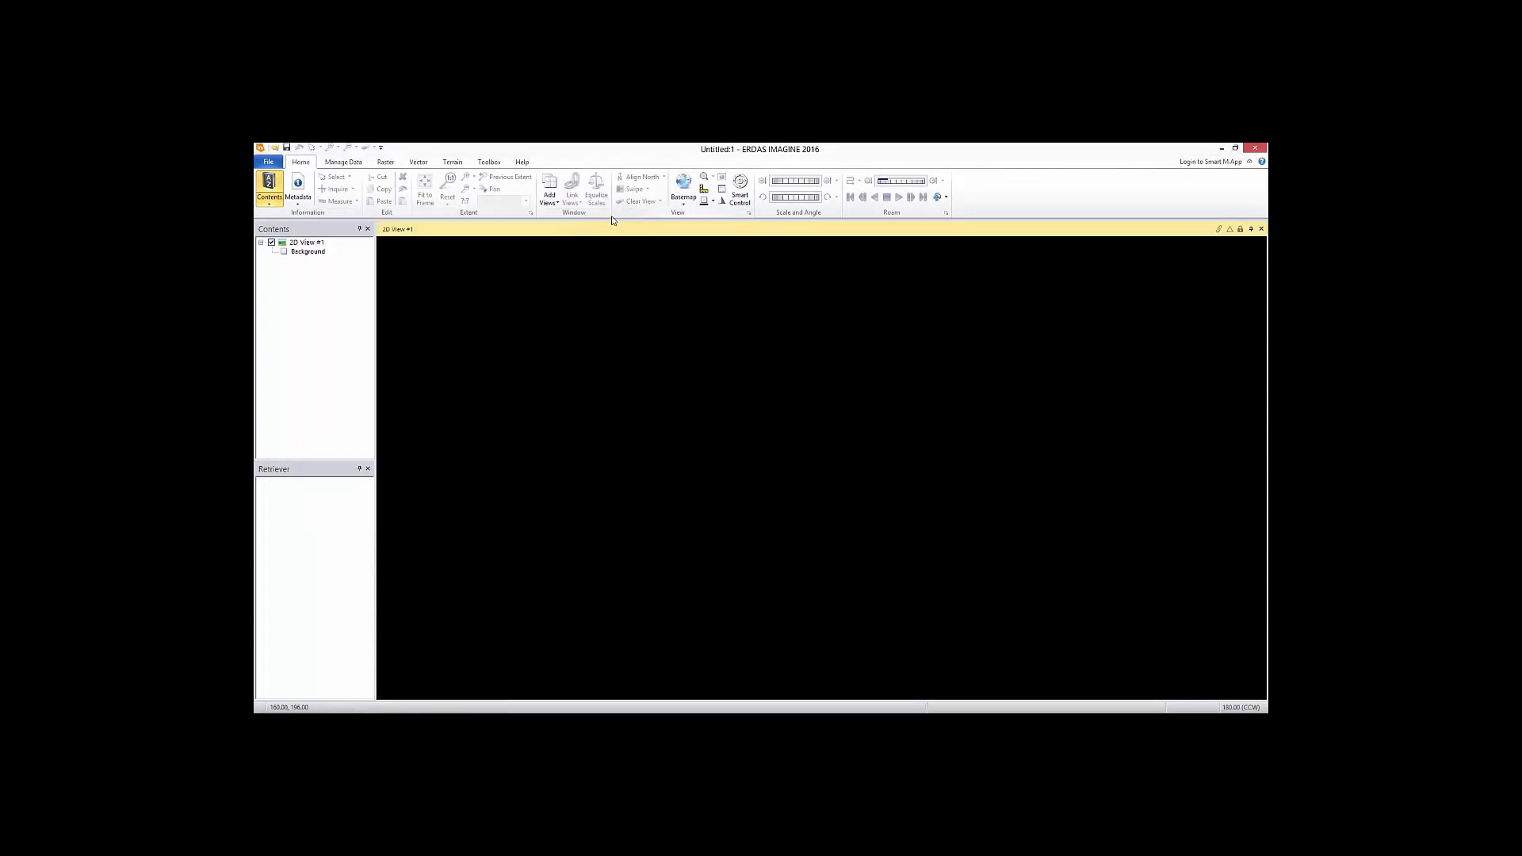
Load the R01C1 NTF image from the DG folder into Image Commands for editing its metadata.
{"action": "left_click", "coordinate": [343, 162]}
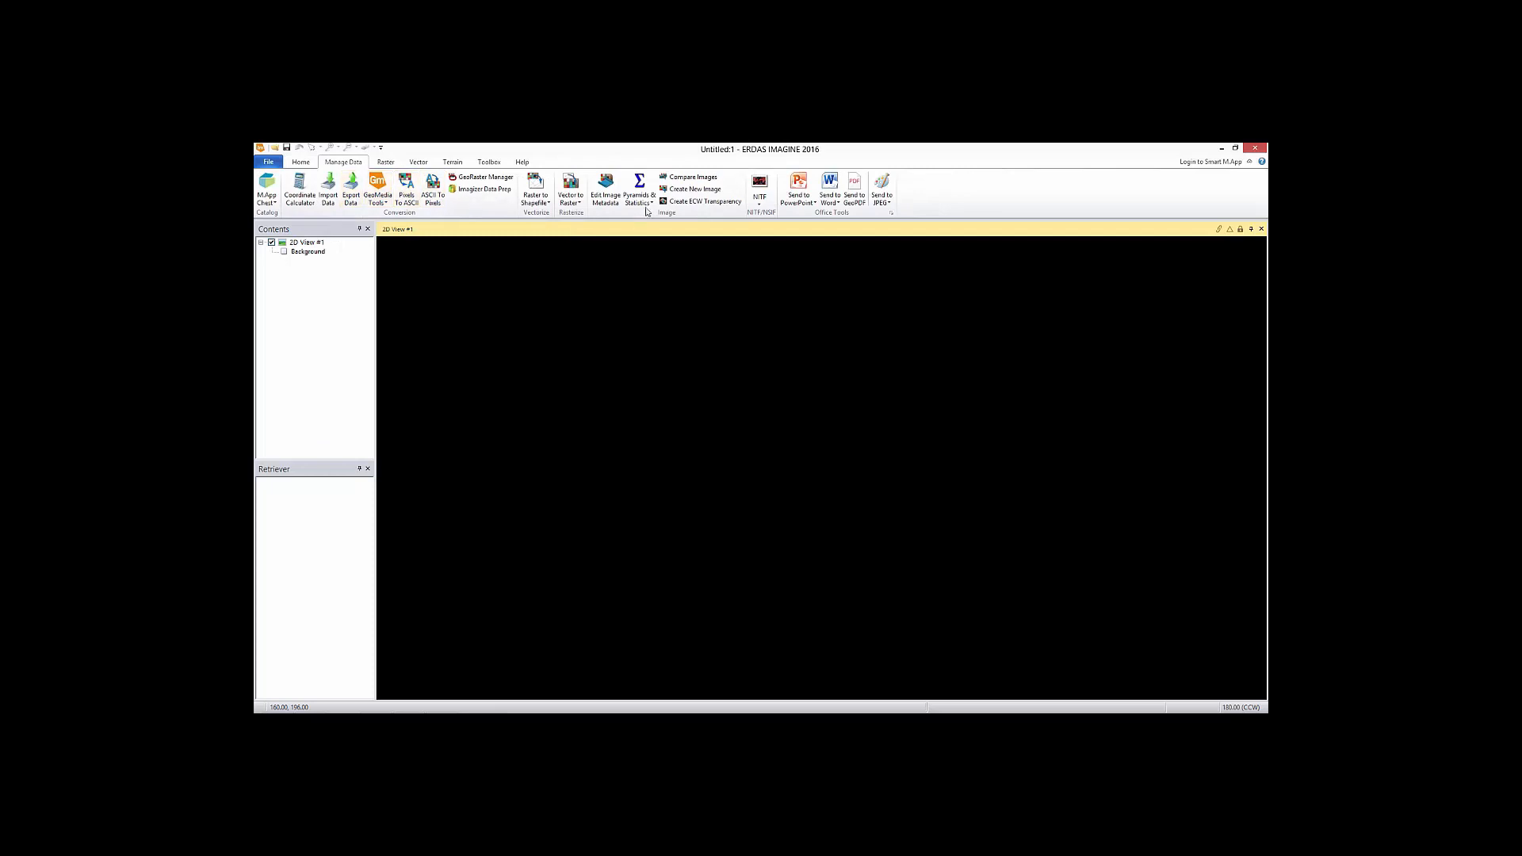
{"action": "left_click", "coordinate": [652, 203]}
{"action": "left_click", "coordinate": [669, 214]}
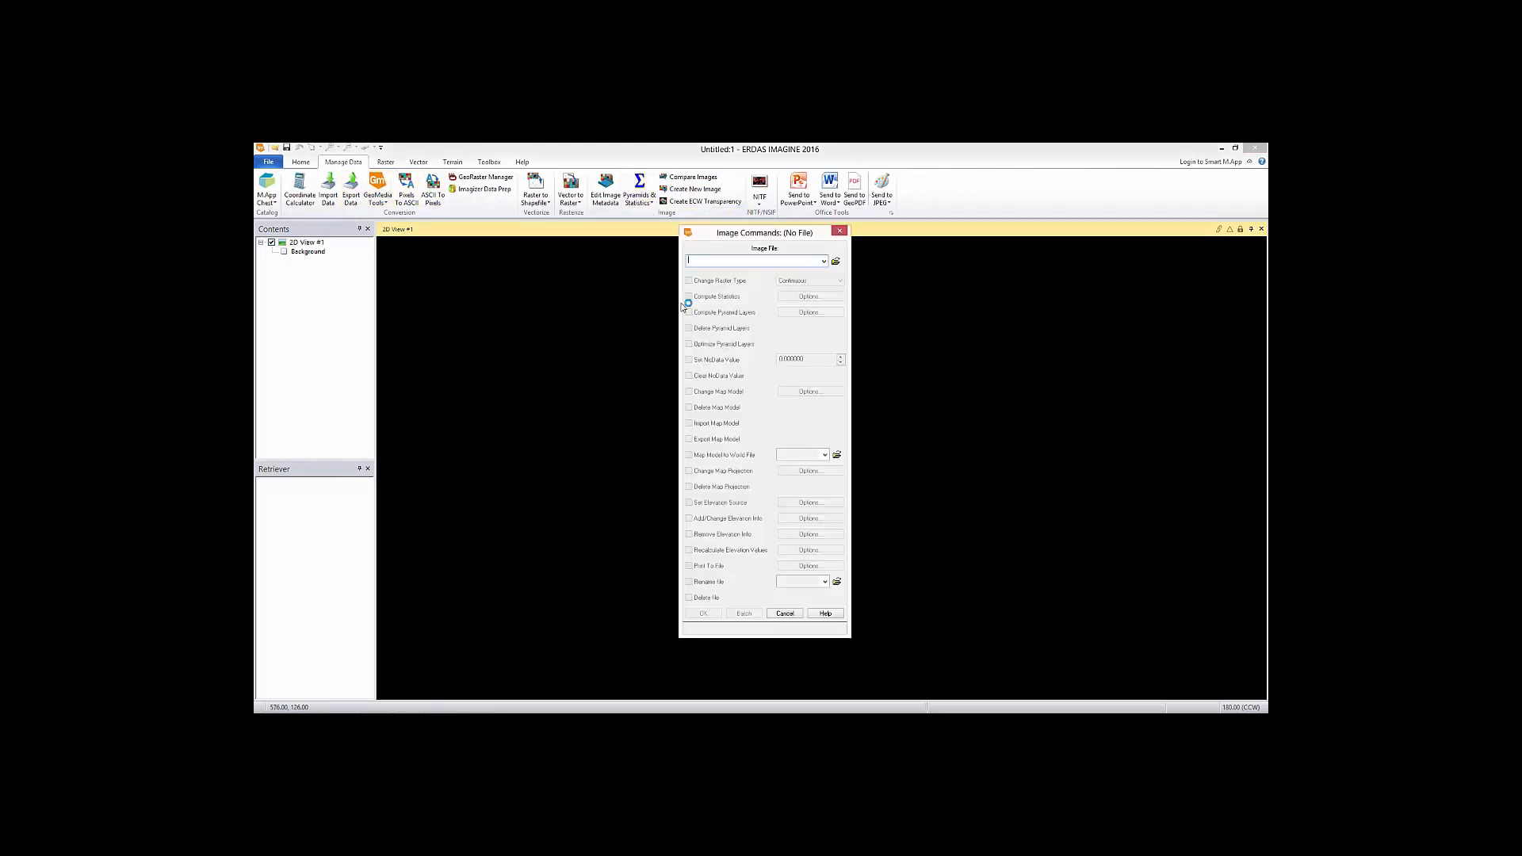
{"action": "left_click", "coordinate": [835, 261]}
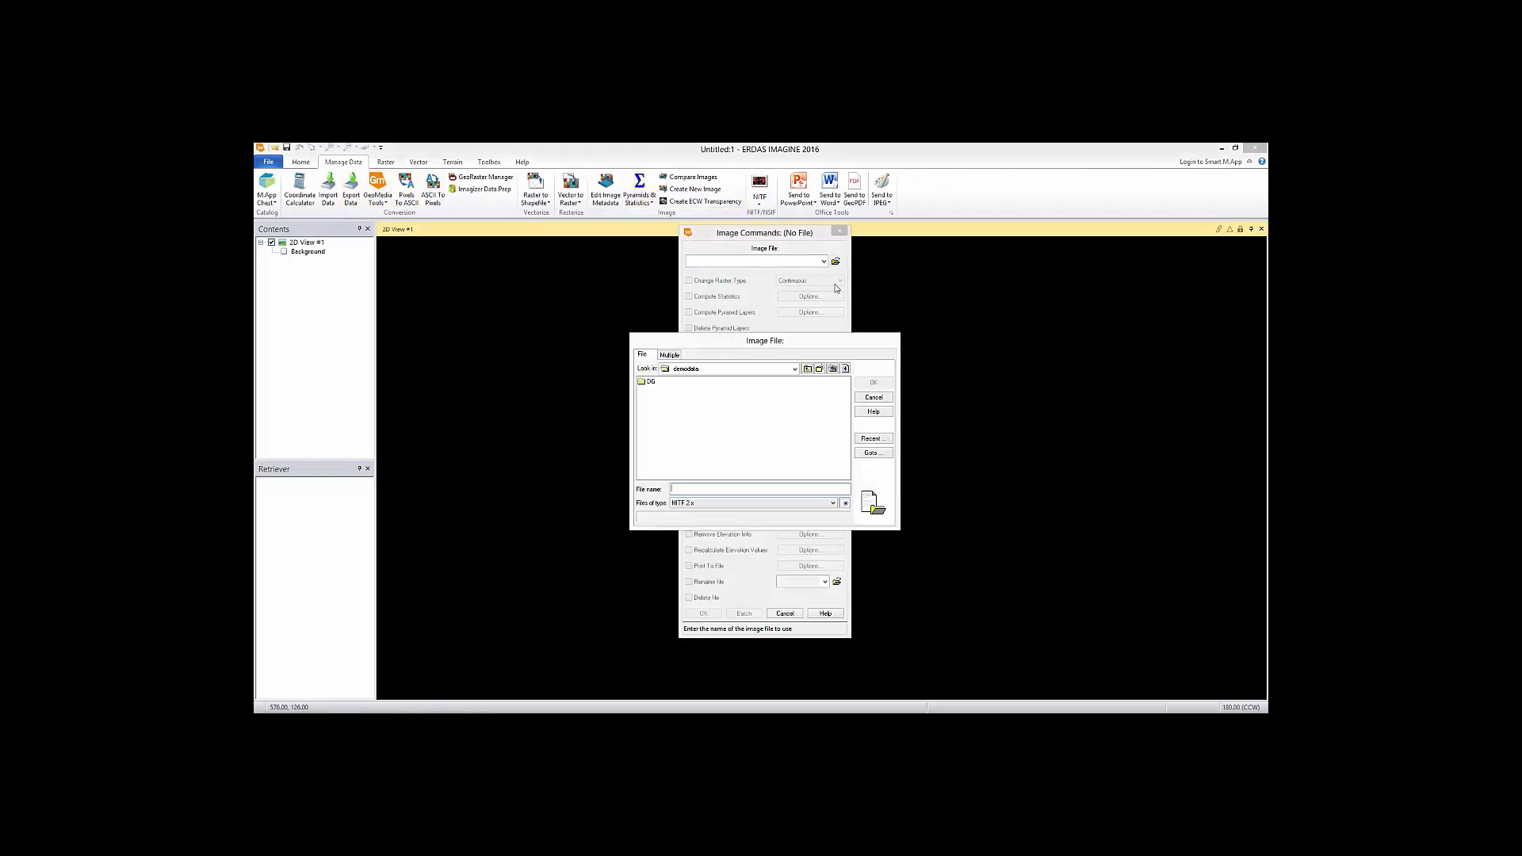
{"action": "double_click", "coordinate": [647, 381]}
{"action": "left_click", "coordinate": [725, 382]}
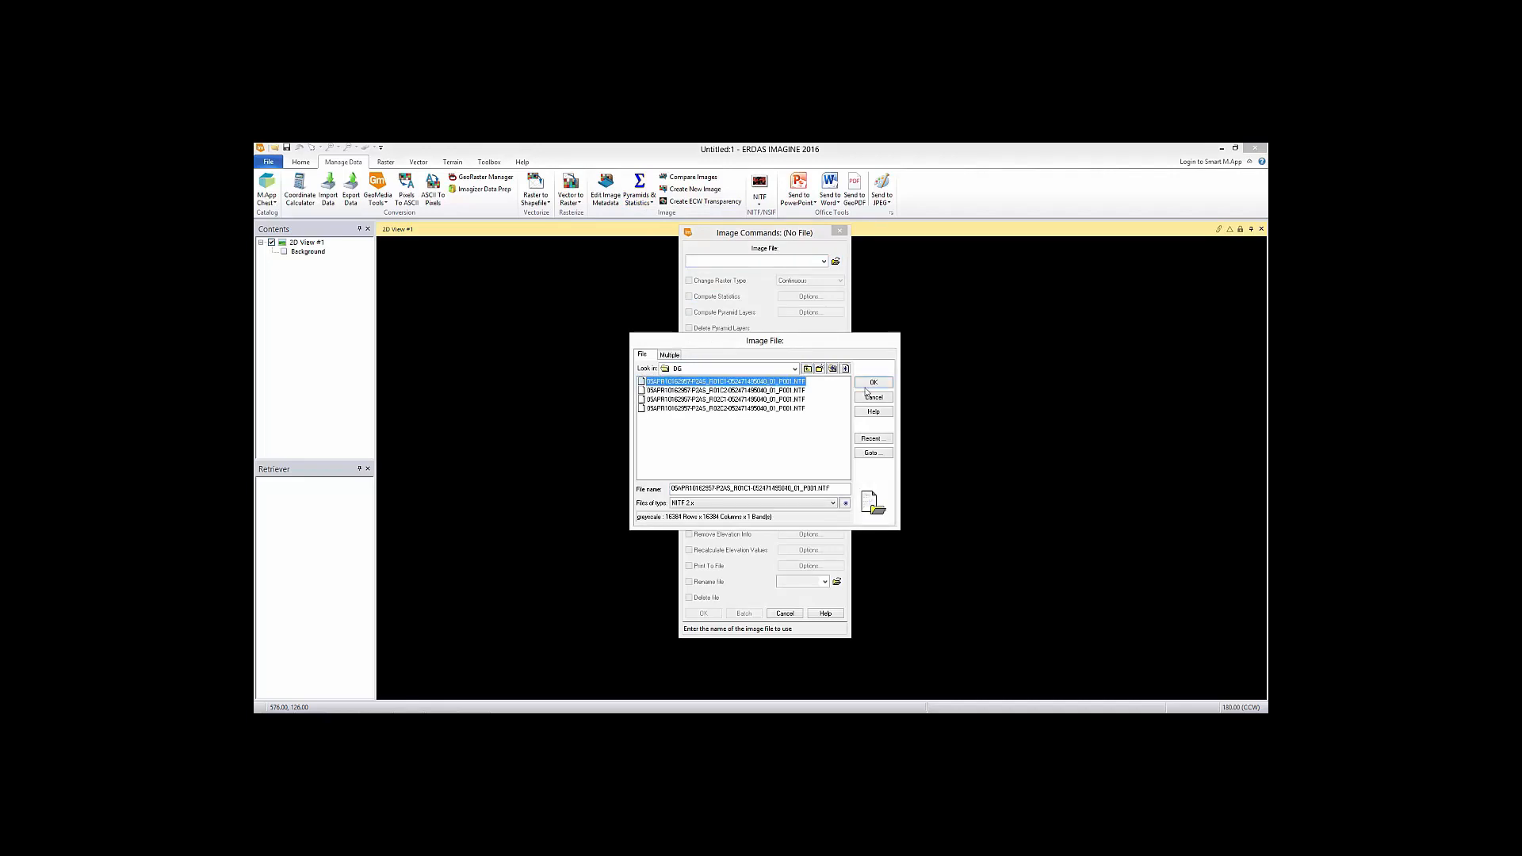
{"action": "left_click", "coordinate": [874, 384]}
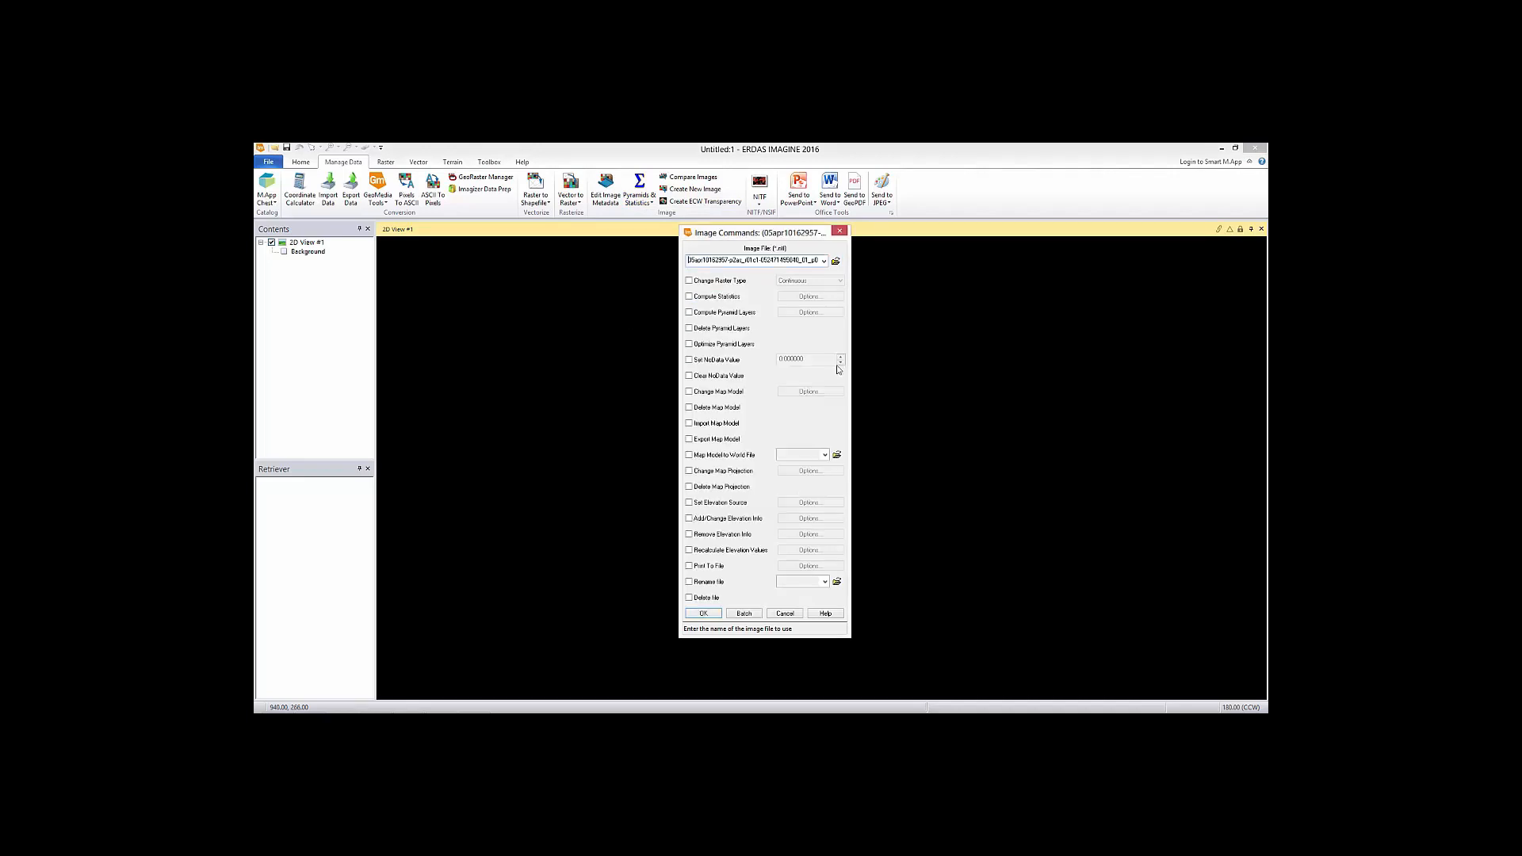
Enable computing statistics with X and Y skip factors of 1 and the Default bin function.
{"action": "left_click", "coordinate": [689, 298]}
{"action": "left_click", "coordinate": [802, 299]}
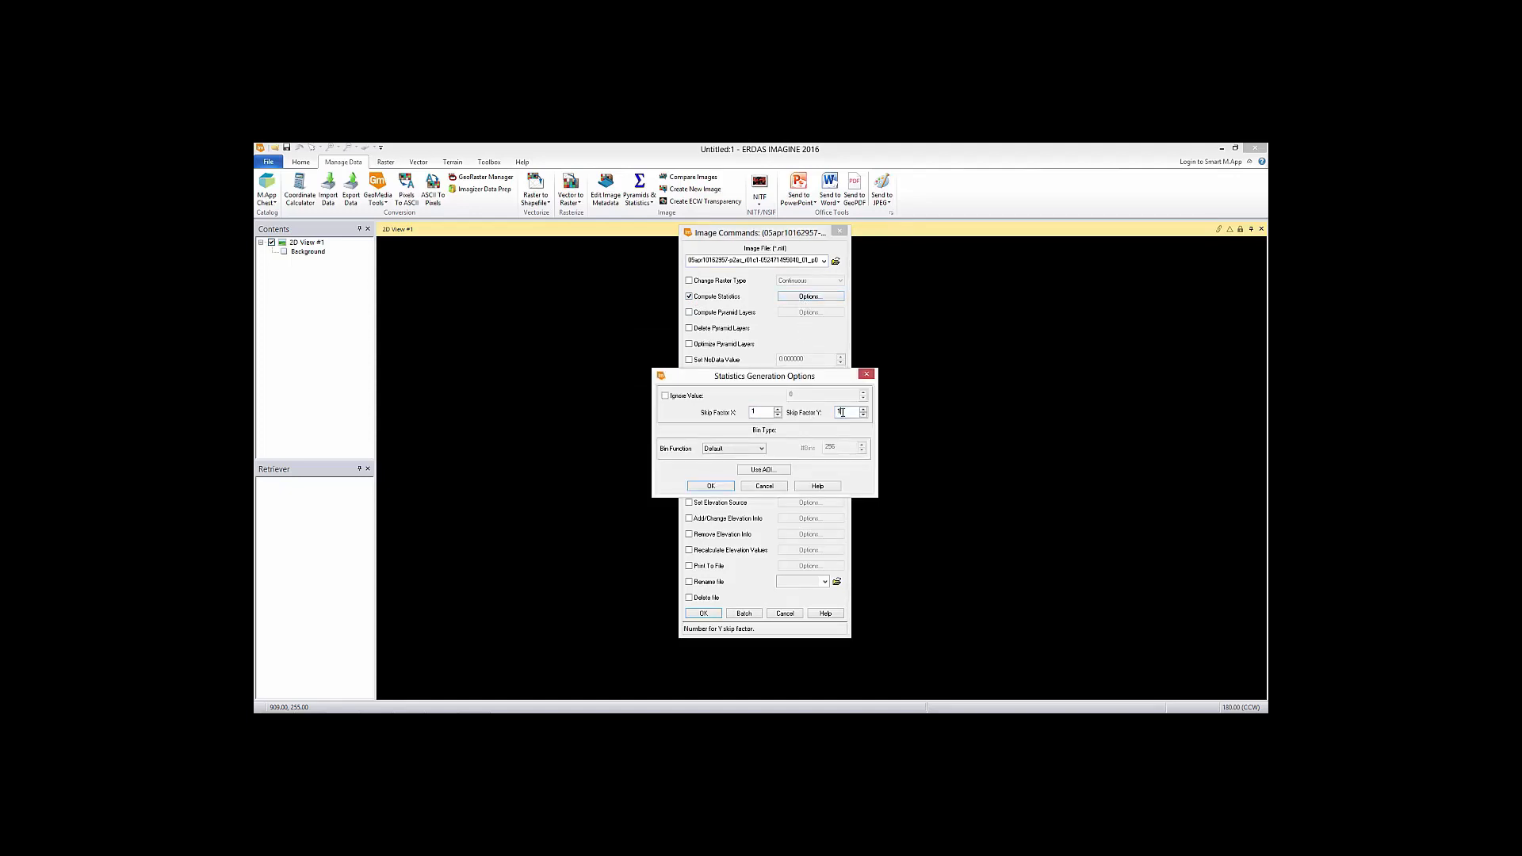
{"action": "left_click", "coordinate": [721, 450]}
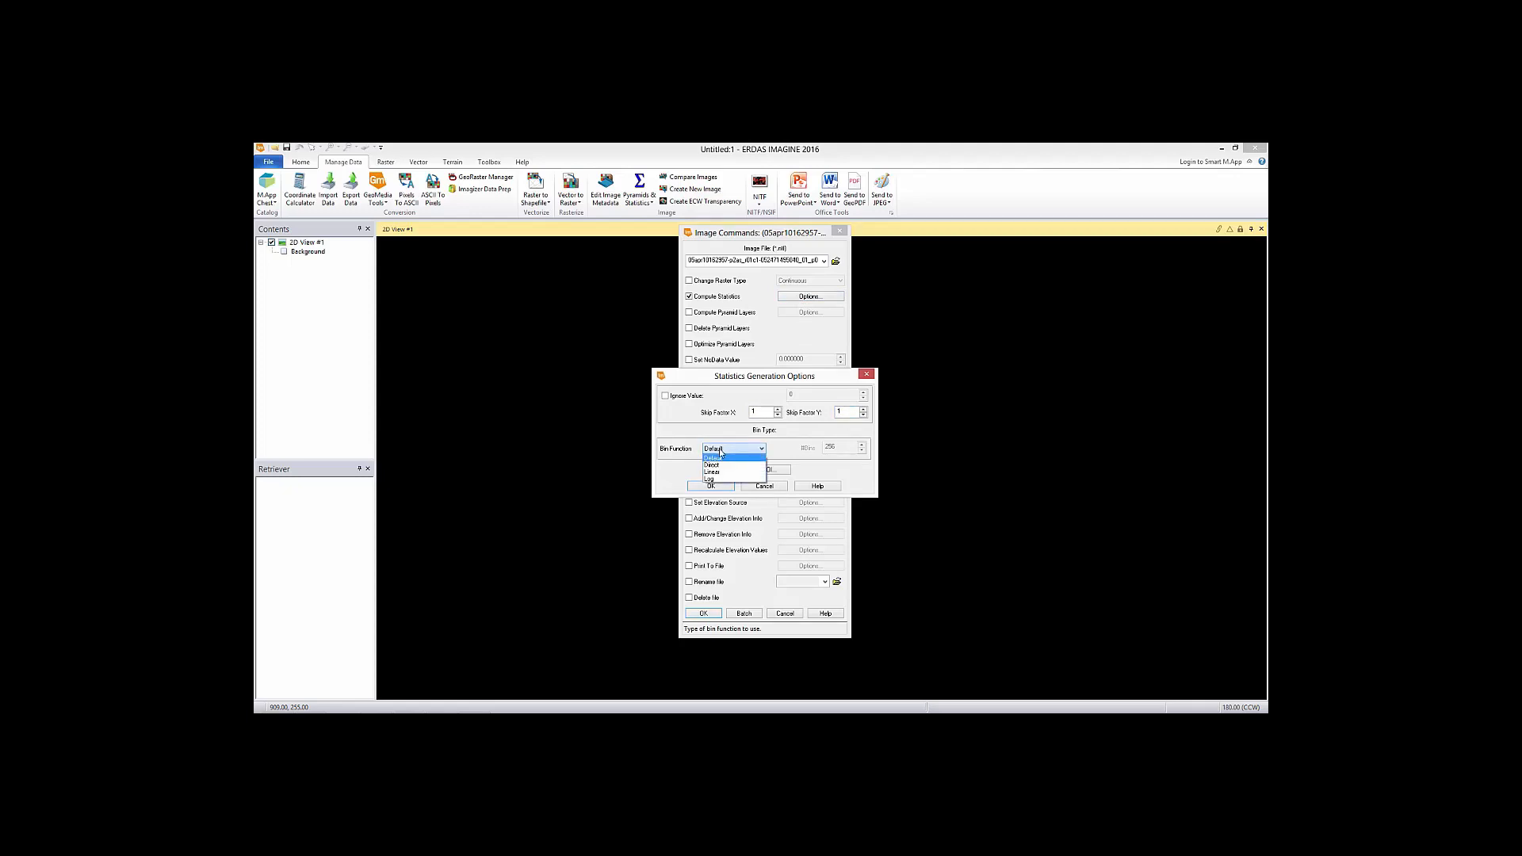
{"action": "left_click", "coordinate": [720, 458]}
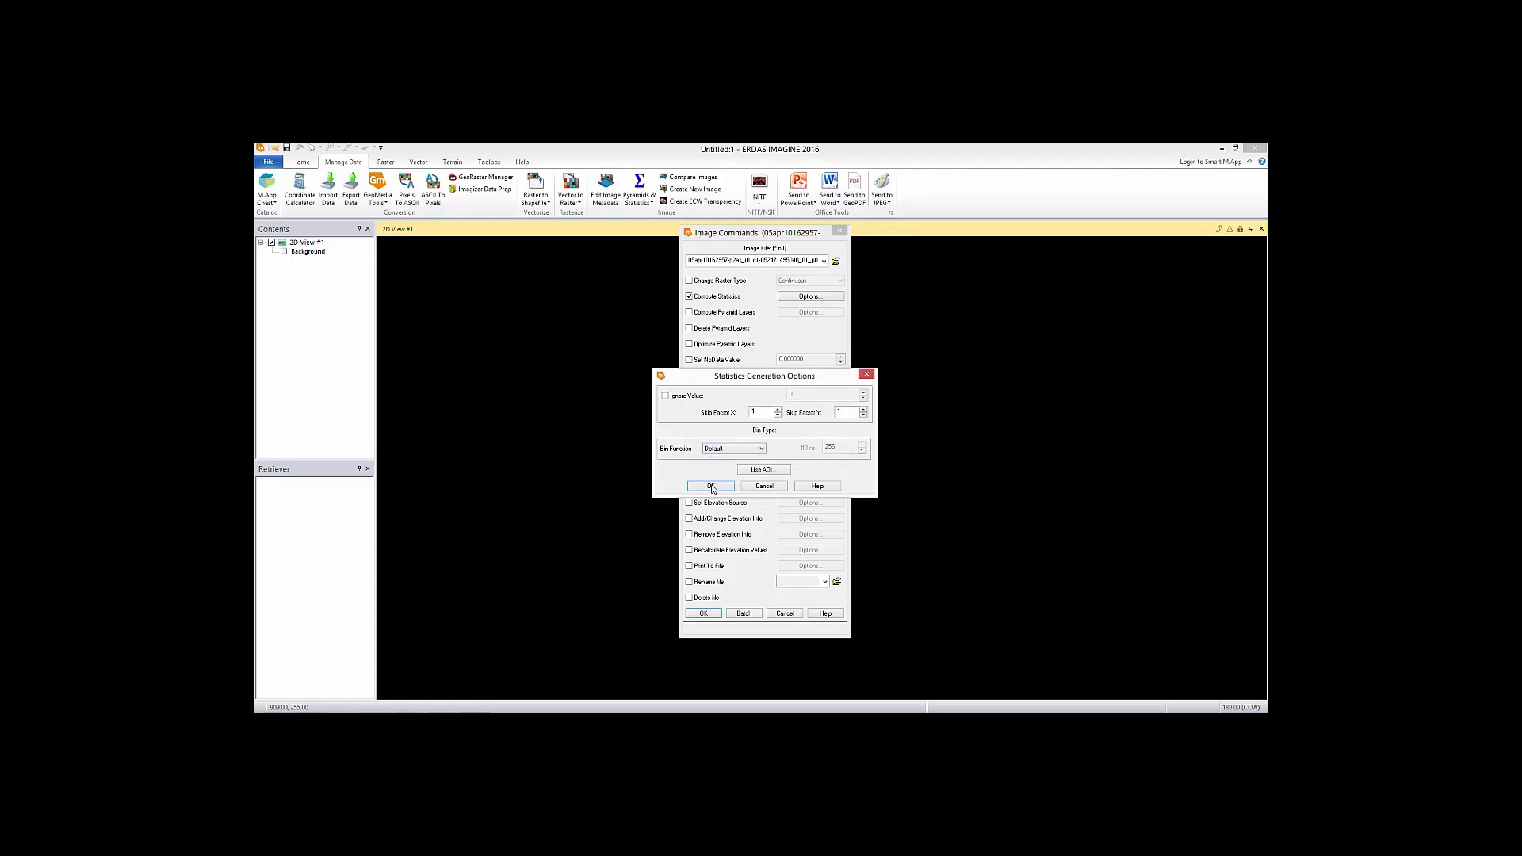
{"action": "left_click", "coordinate": [710, 486]}
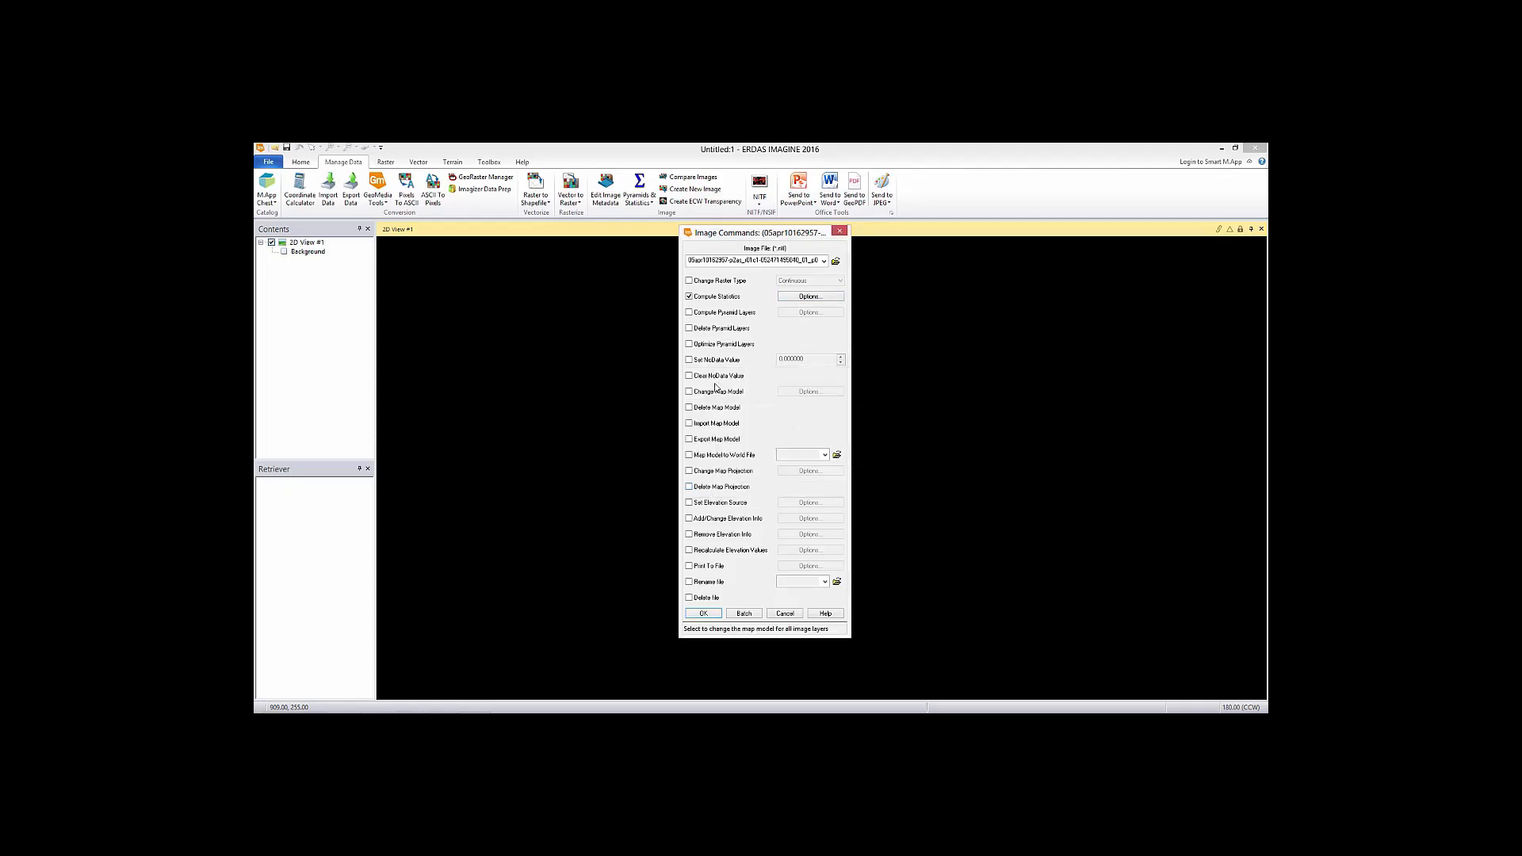
Enable computing pyramid layers with the 3X3 algorithm, written to an external file.
{"action": "left_click", "coordinate": [689, 313]}
{"action": "left_click", "coordinate": [809, 312]}
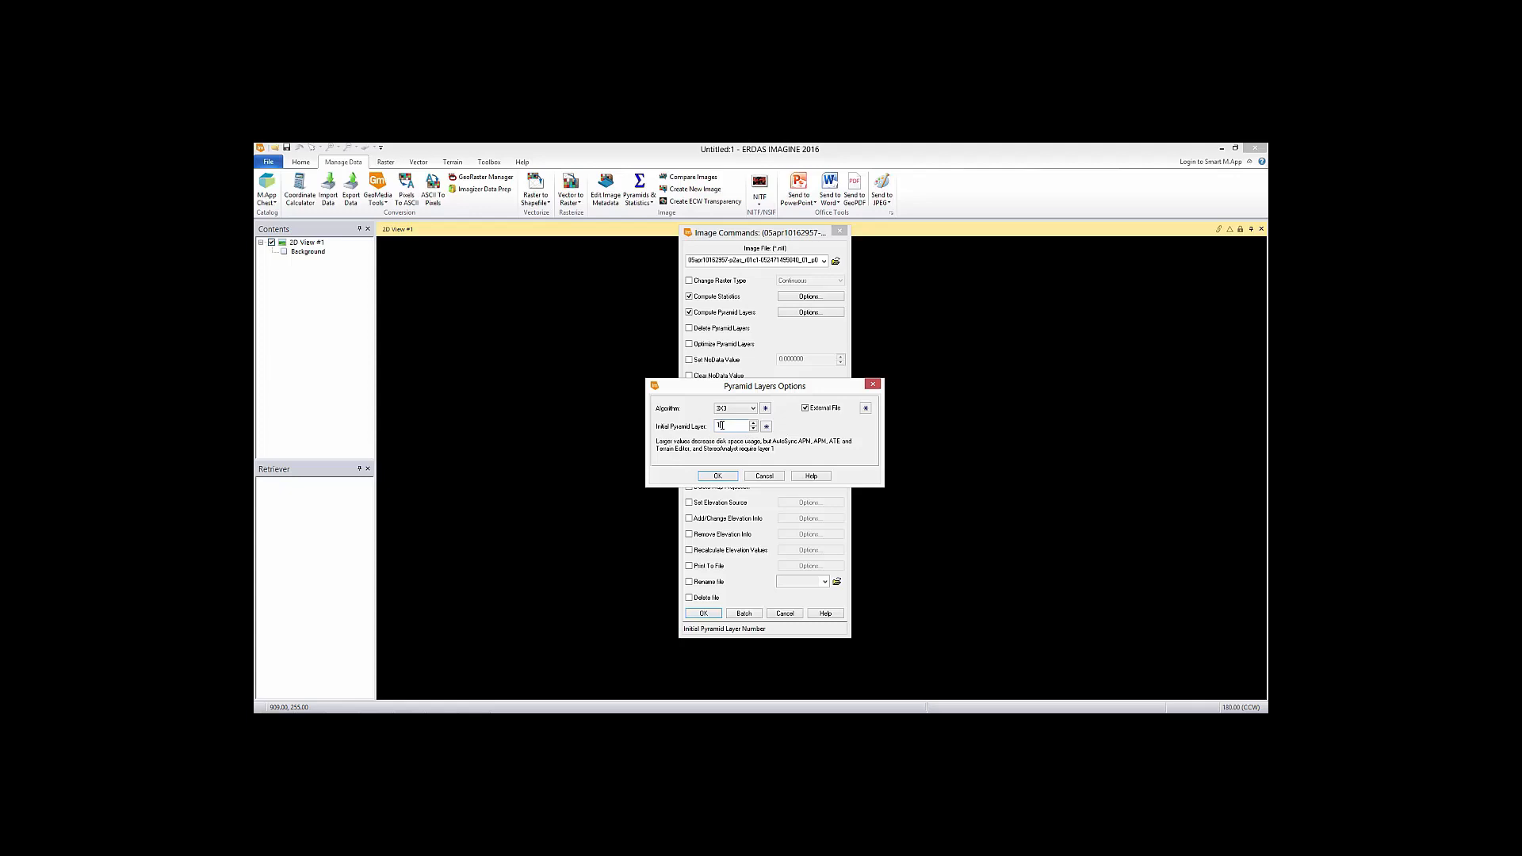
{"action": "left_click", "coordinate": [719, 477]}
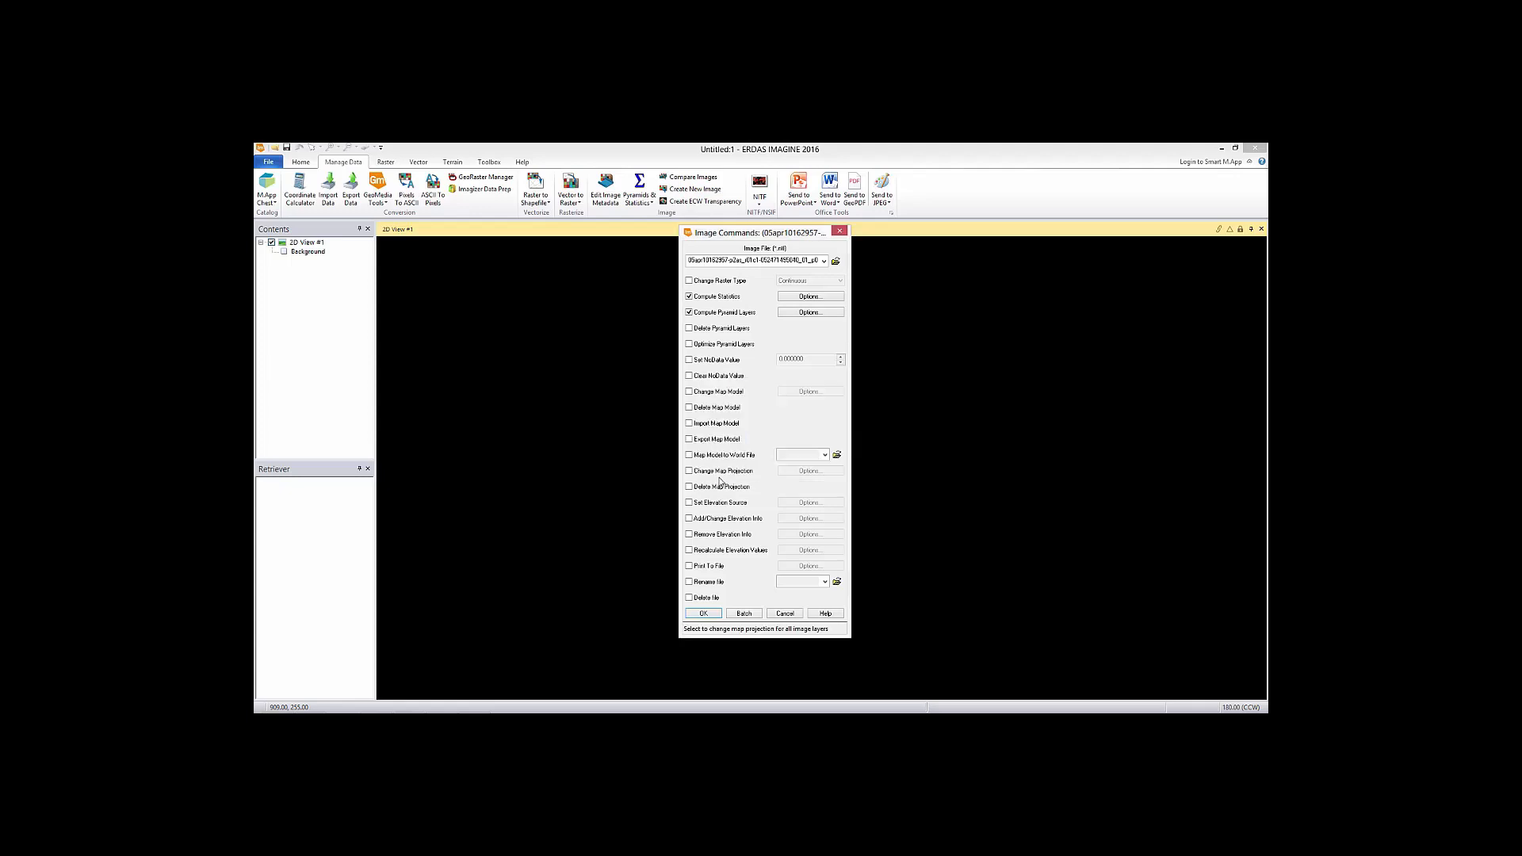
Set up a batch job from the image command, using the "One or more inputs, one output" variable pattern, and widen the Input1 column.
{"action": "left_click", "coordinate": [745, 614]}
{"action": "left_click", "coordinate": [688, 388]}
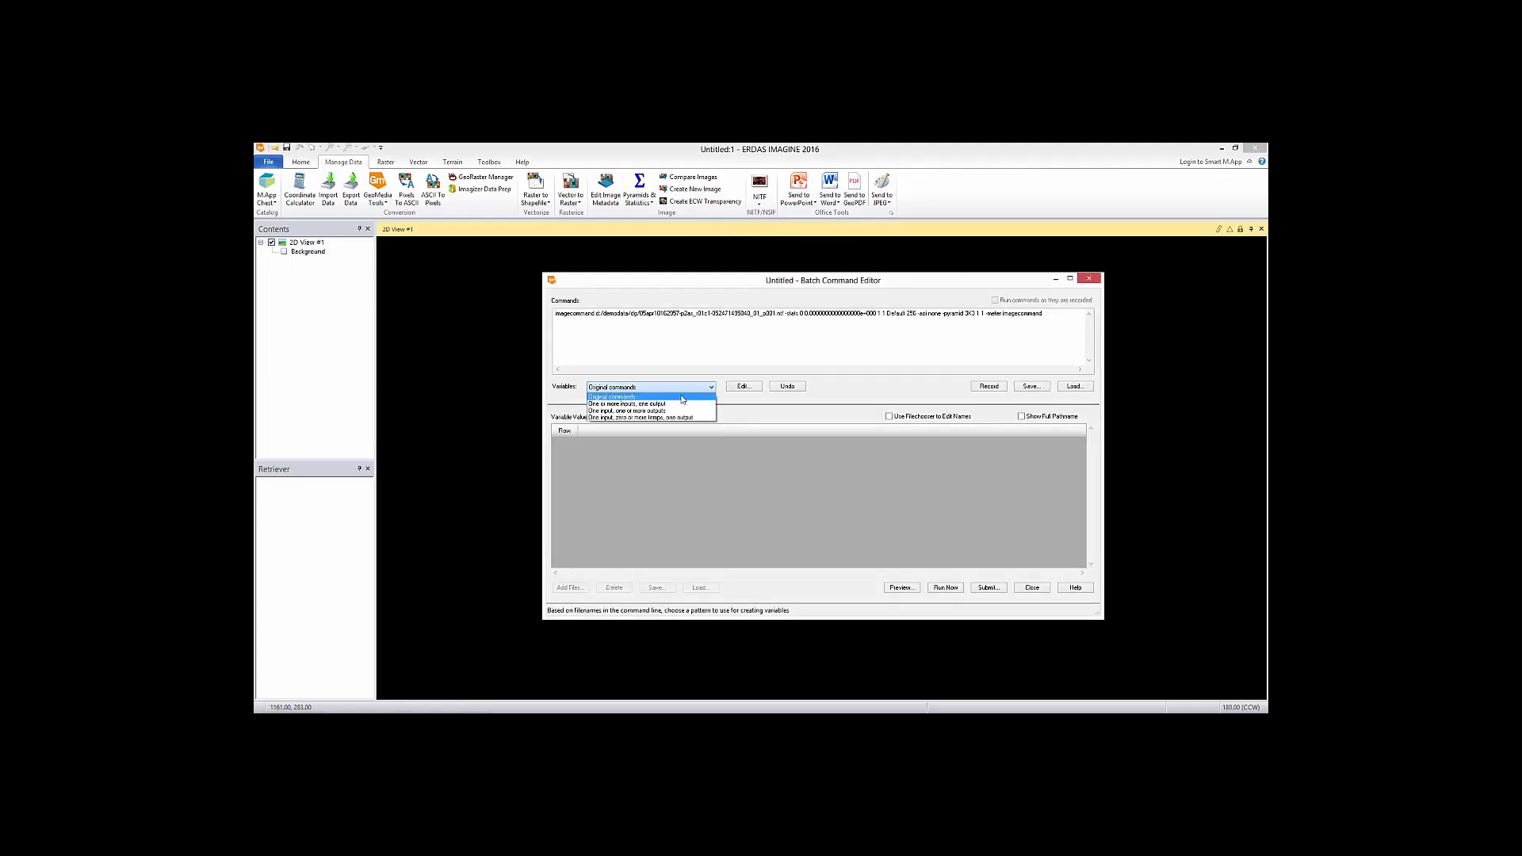
{"action": "left_click", "coordinate": [680, 404]}
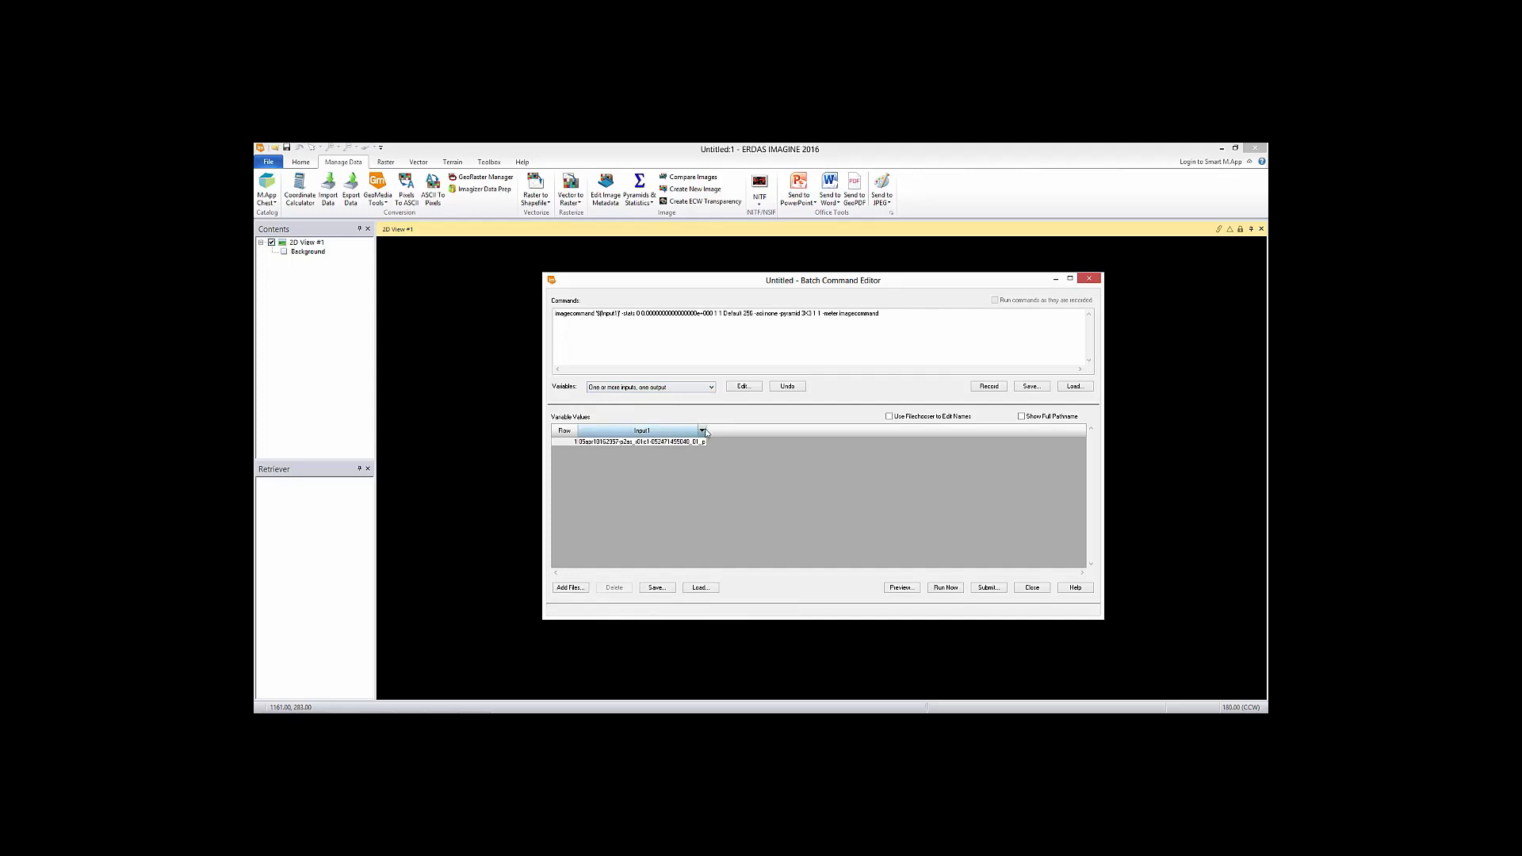
{"action": "left_click_drag", "start_coordinate": [706, 428], "coordinate": [745, 428]}
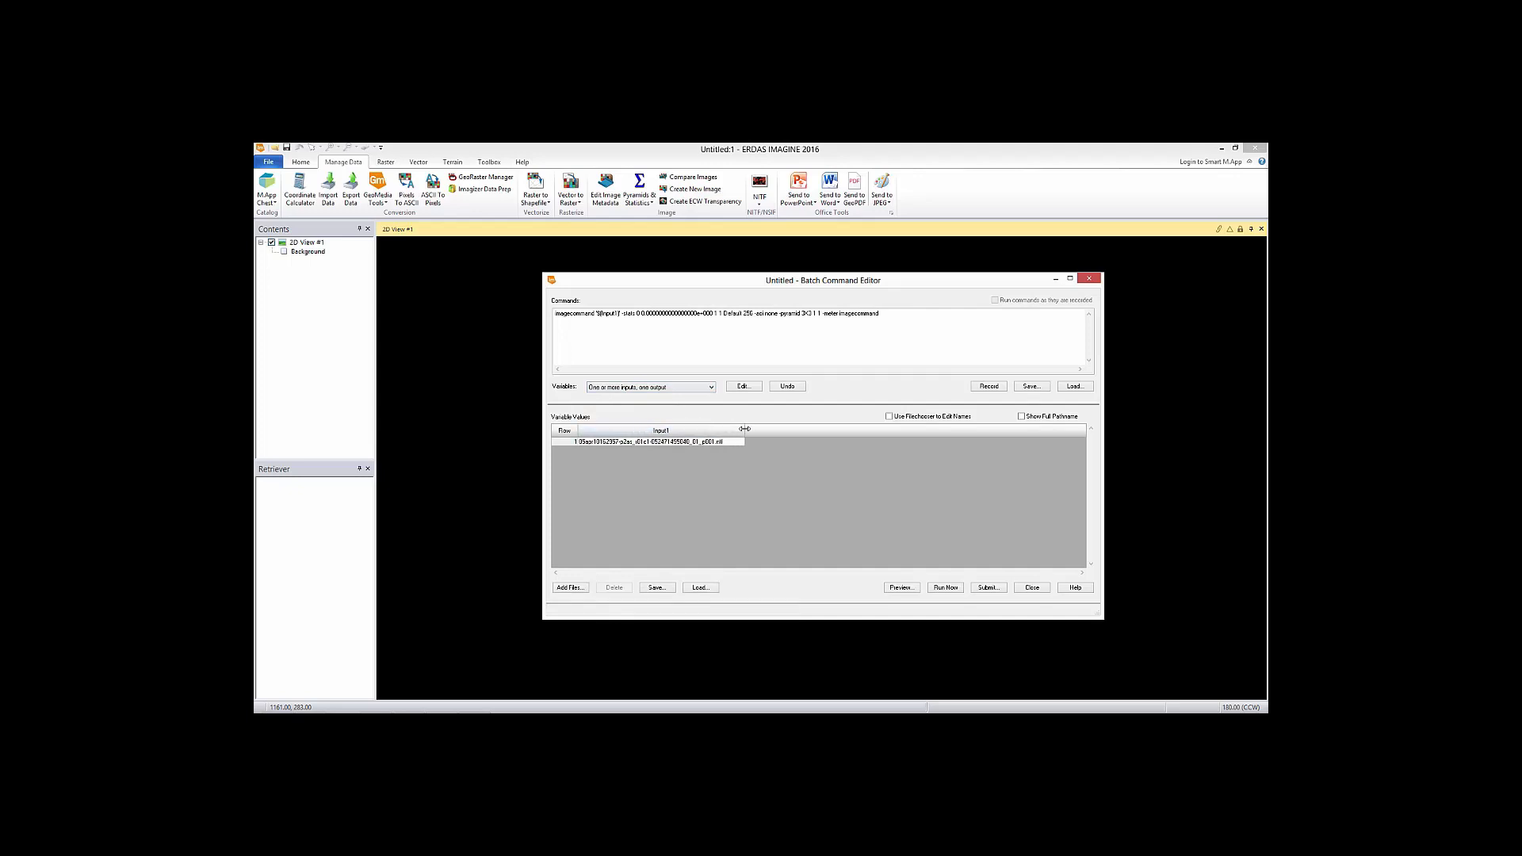
Add the R01C2, R02C1 and R02C2 NTF images from the DG folder to the batch inputs.
{"action": "left_click", "coordinate": [559, 589]}
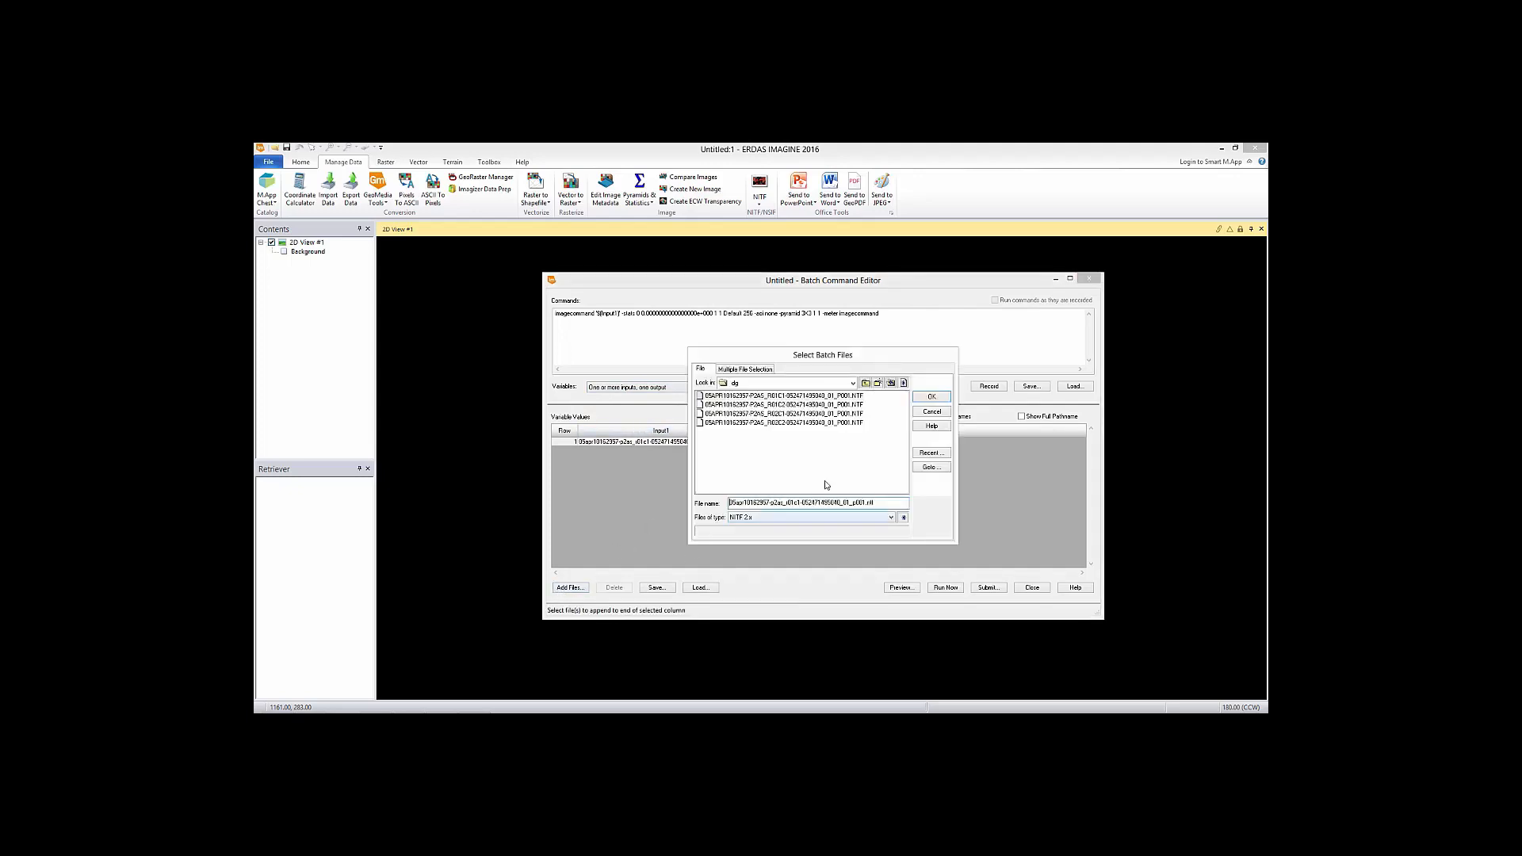
{"action": "left_click_drag", "start_coordinate": [868, 434], "coordinate": [858, 401]}
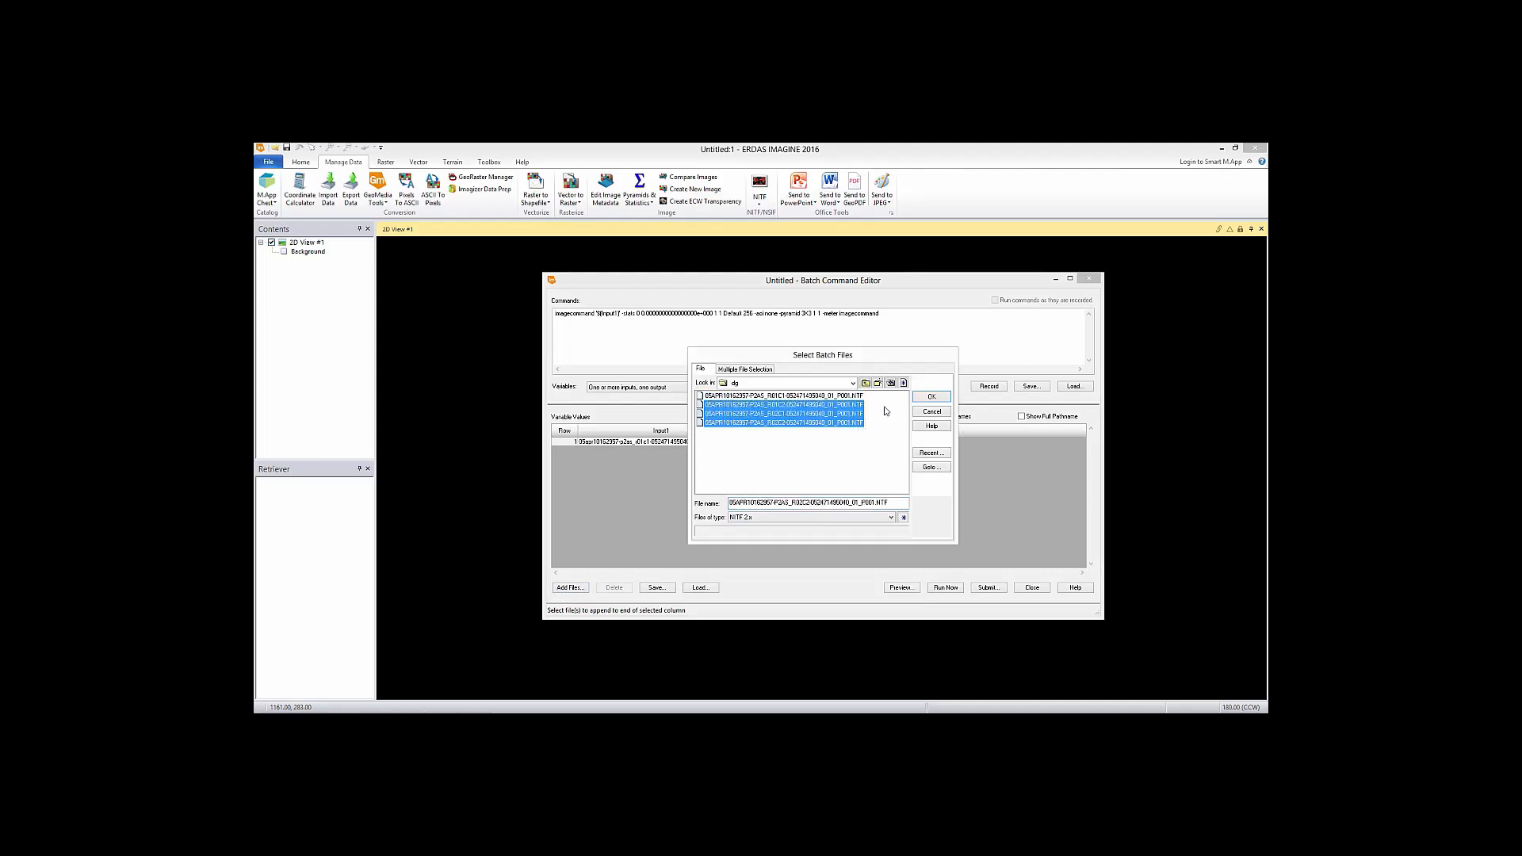
{"action": "left_click", "coordinate": [930, 398]}
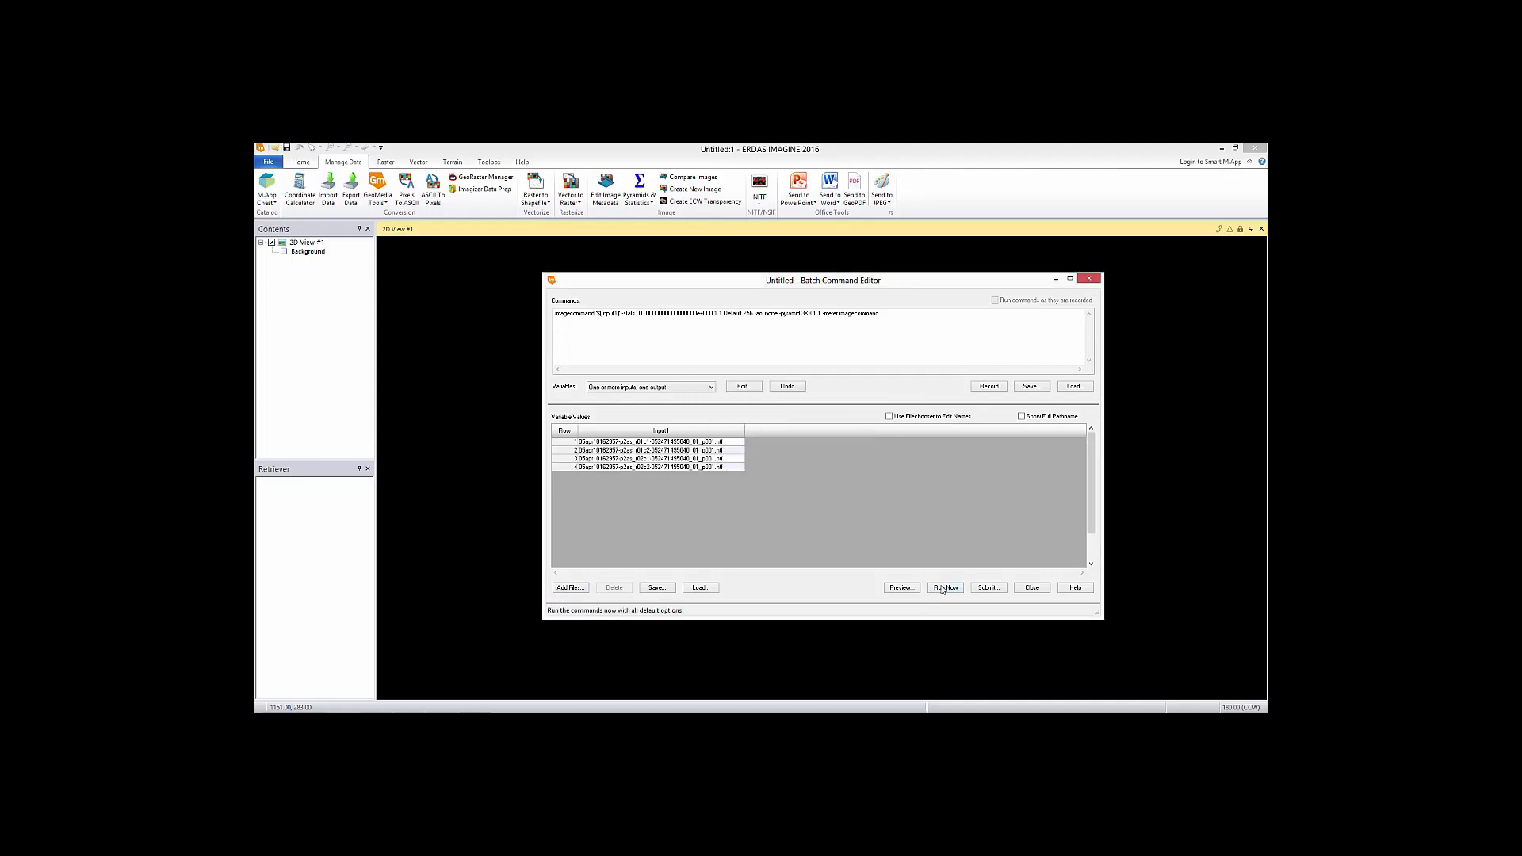
Submit the batch job to start processing now with 4 simultaneous processes.
{"action": "left_click", "coordinate": [987, 587]}
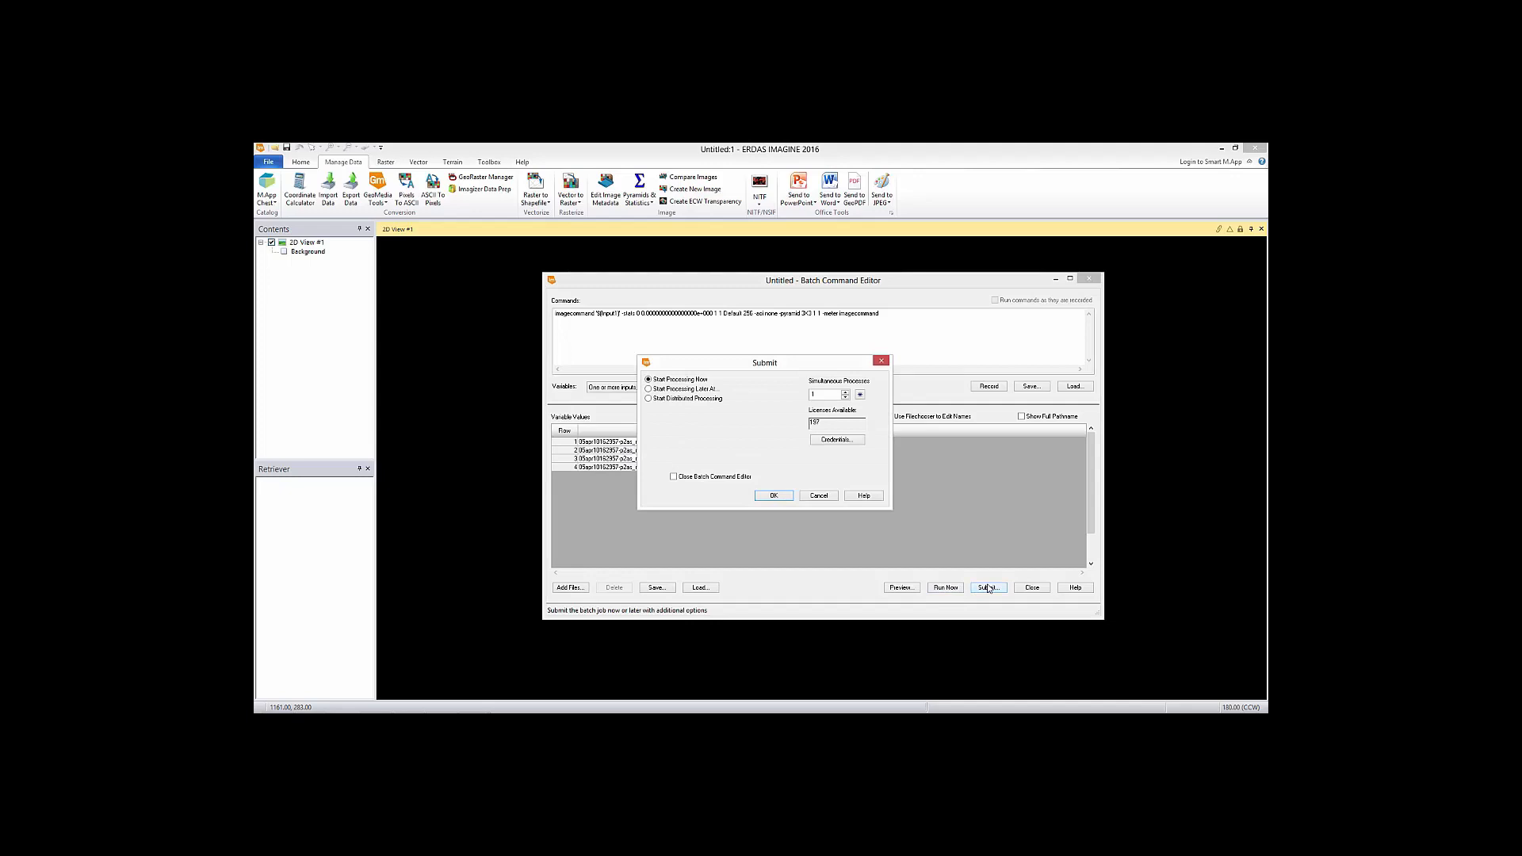
{"action": "left_click", "coordinate": [711, 390]}
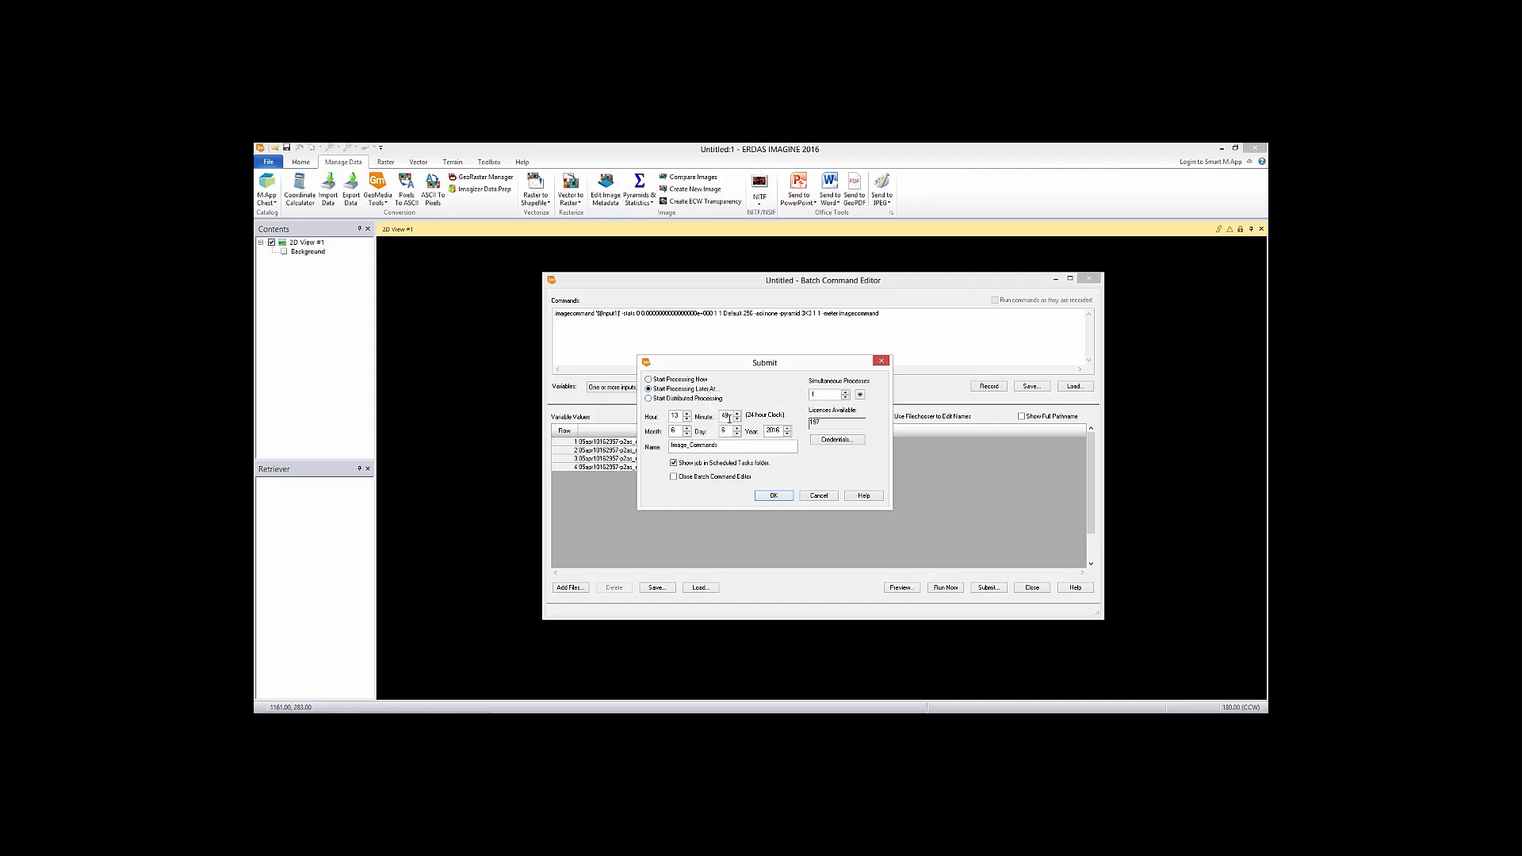
{"action": "left_click", "coordinate": [668, 382]}
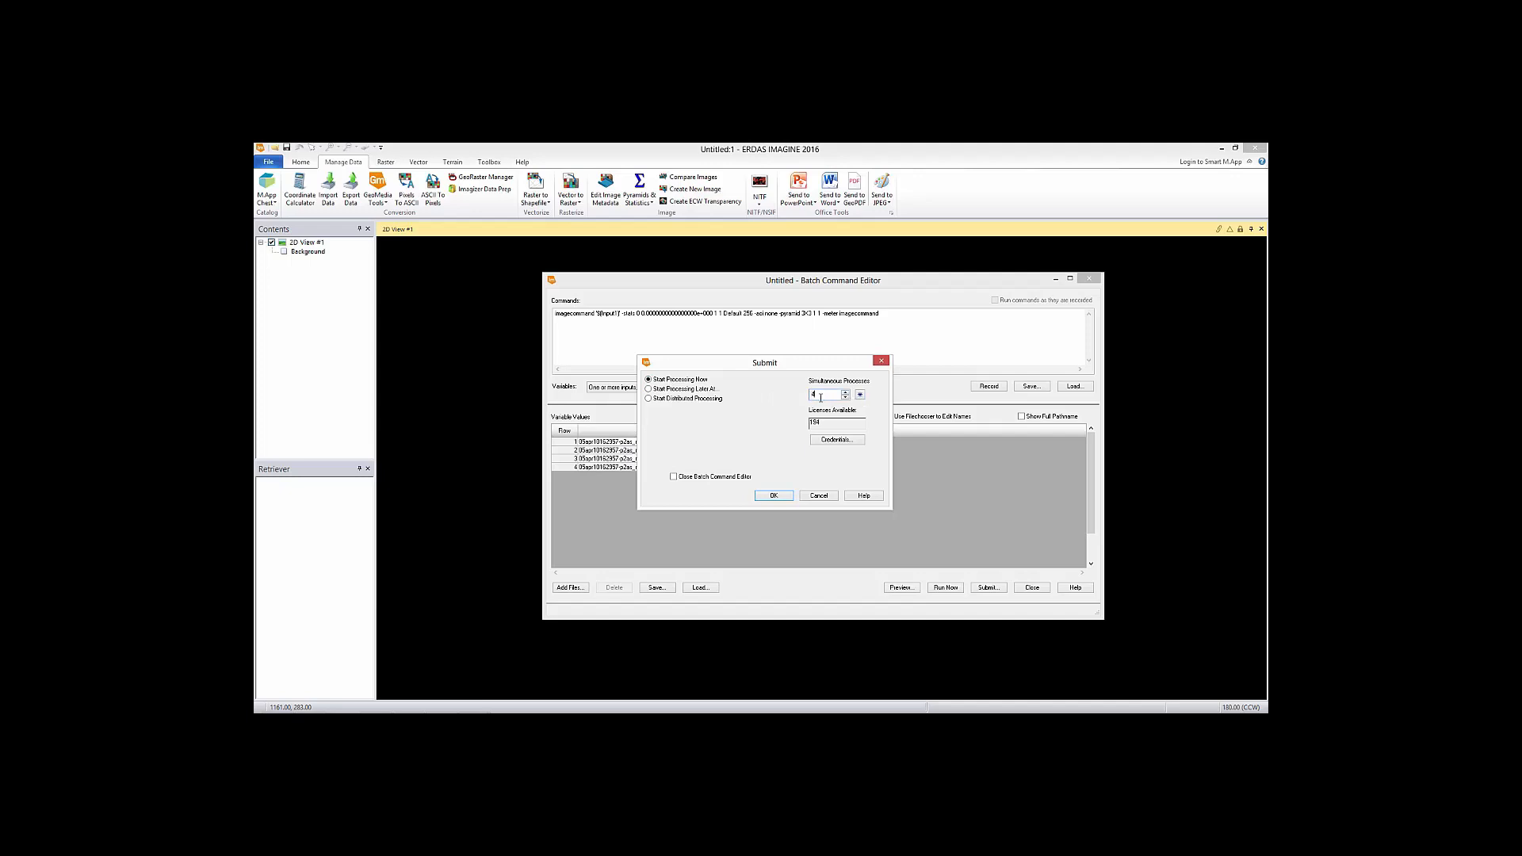
{"action": "left_click", "coordinate": [773, 496]}
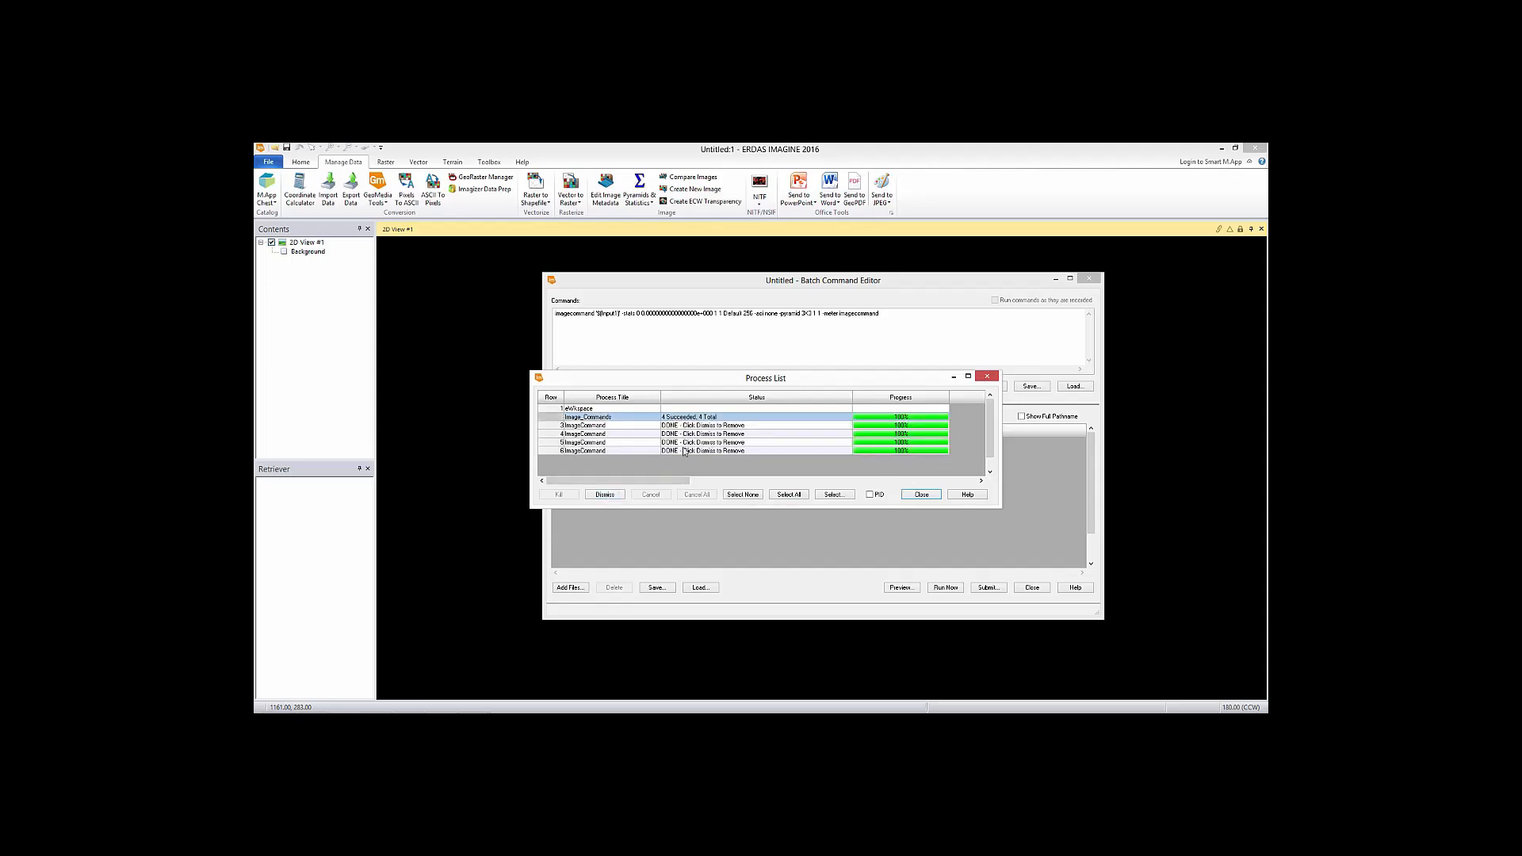
Dismiss all completed processes, close the Process List, and close the Batch Command Editor without saving.
{"action": "left_click", "coordinate": [604, 495]}
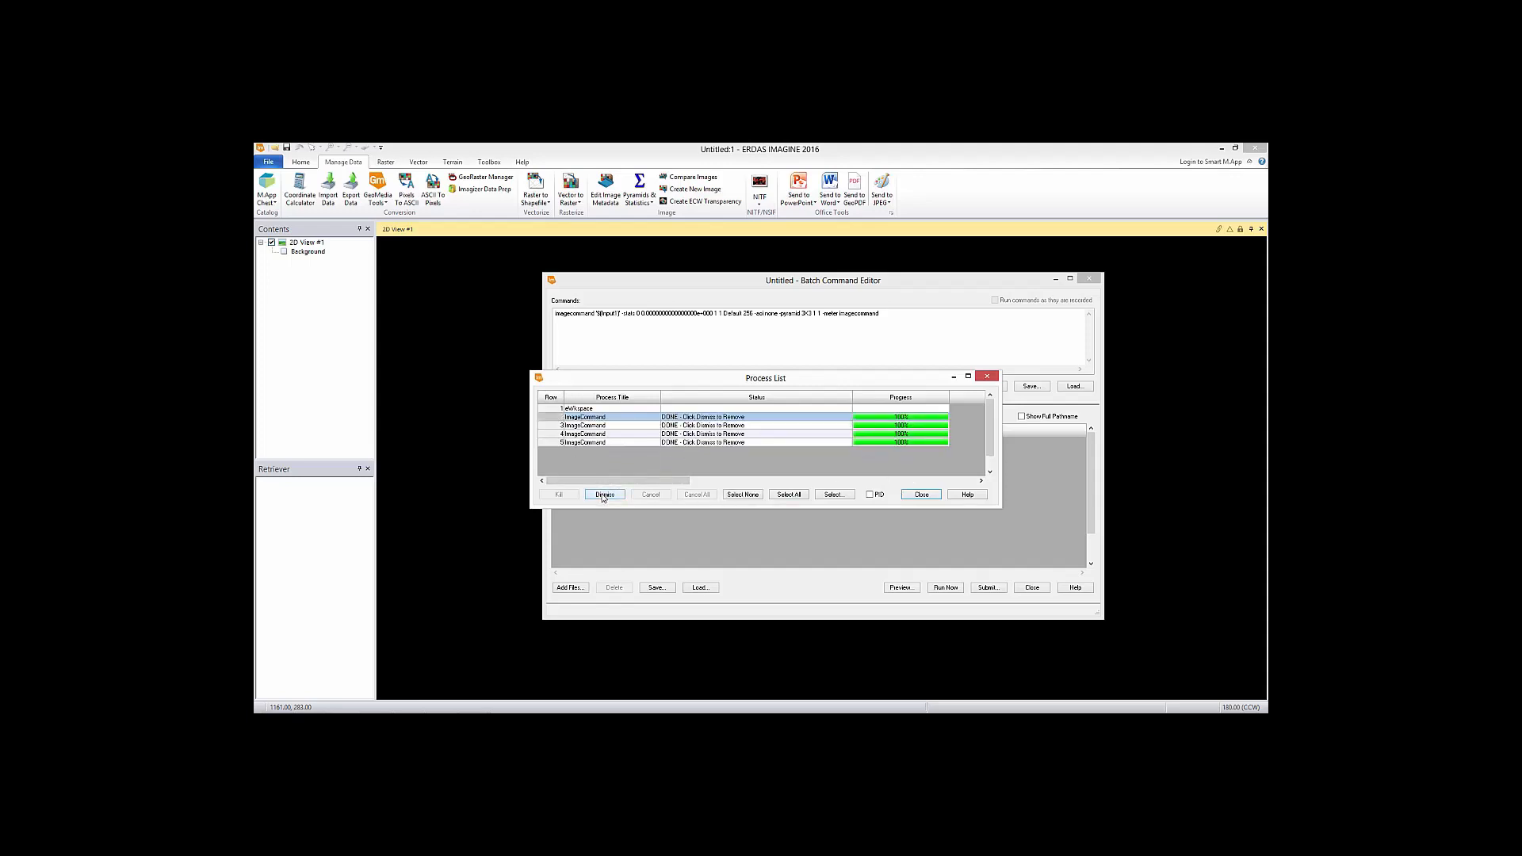
{"action": "left_click_drag", "start_coordinate": [551, 421], "coordinate": [551, 445]}
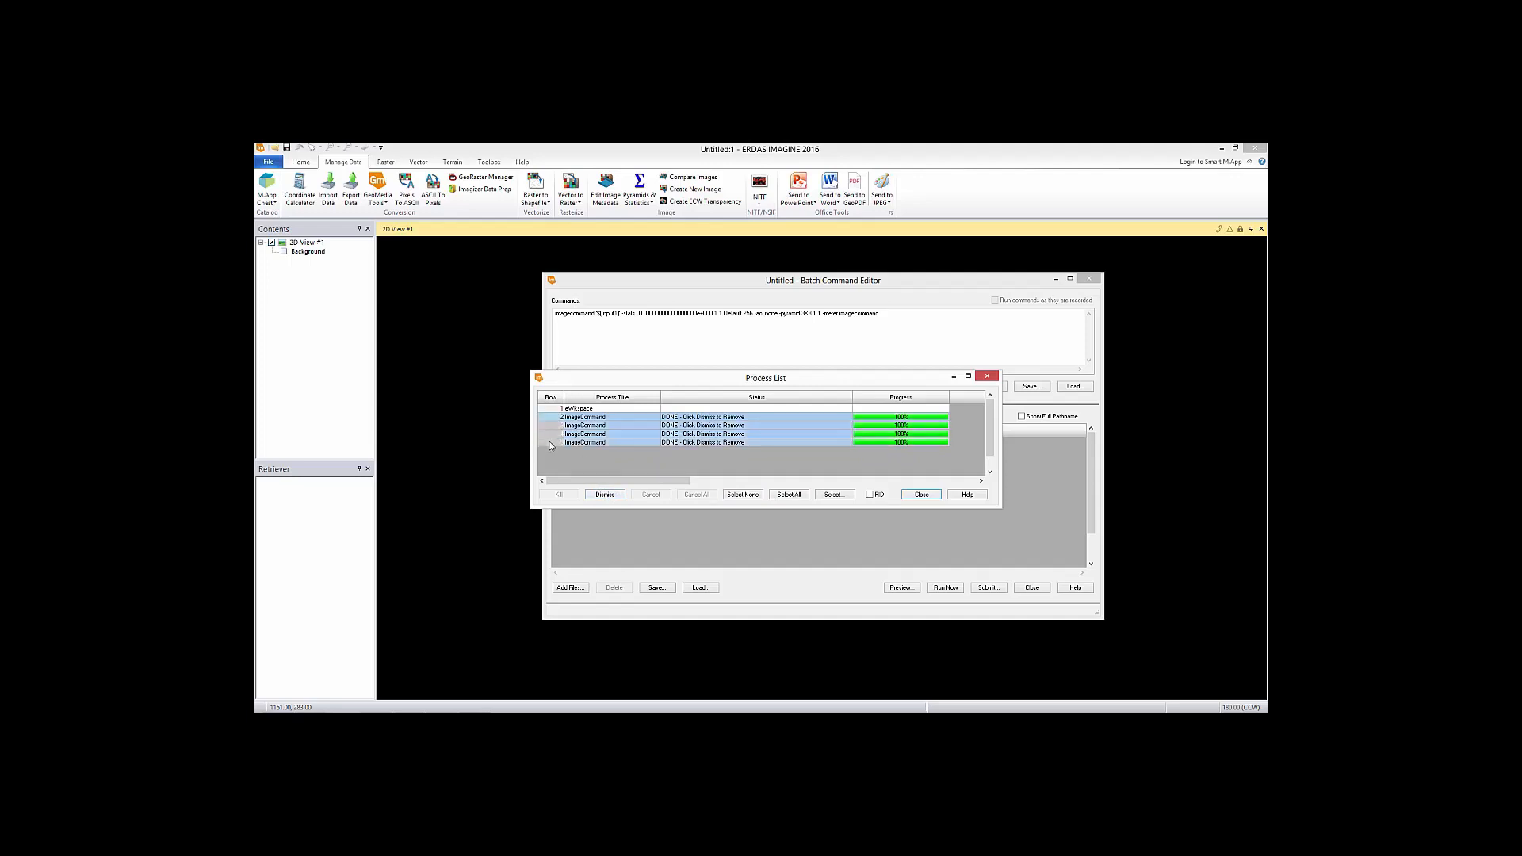
{"action": "left_click", "coordinate": [600, 495]}
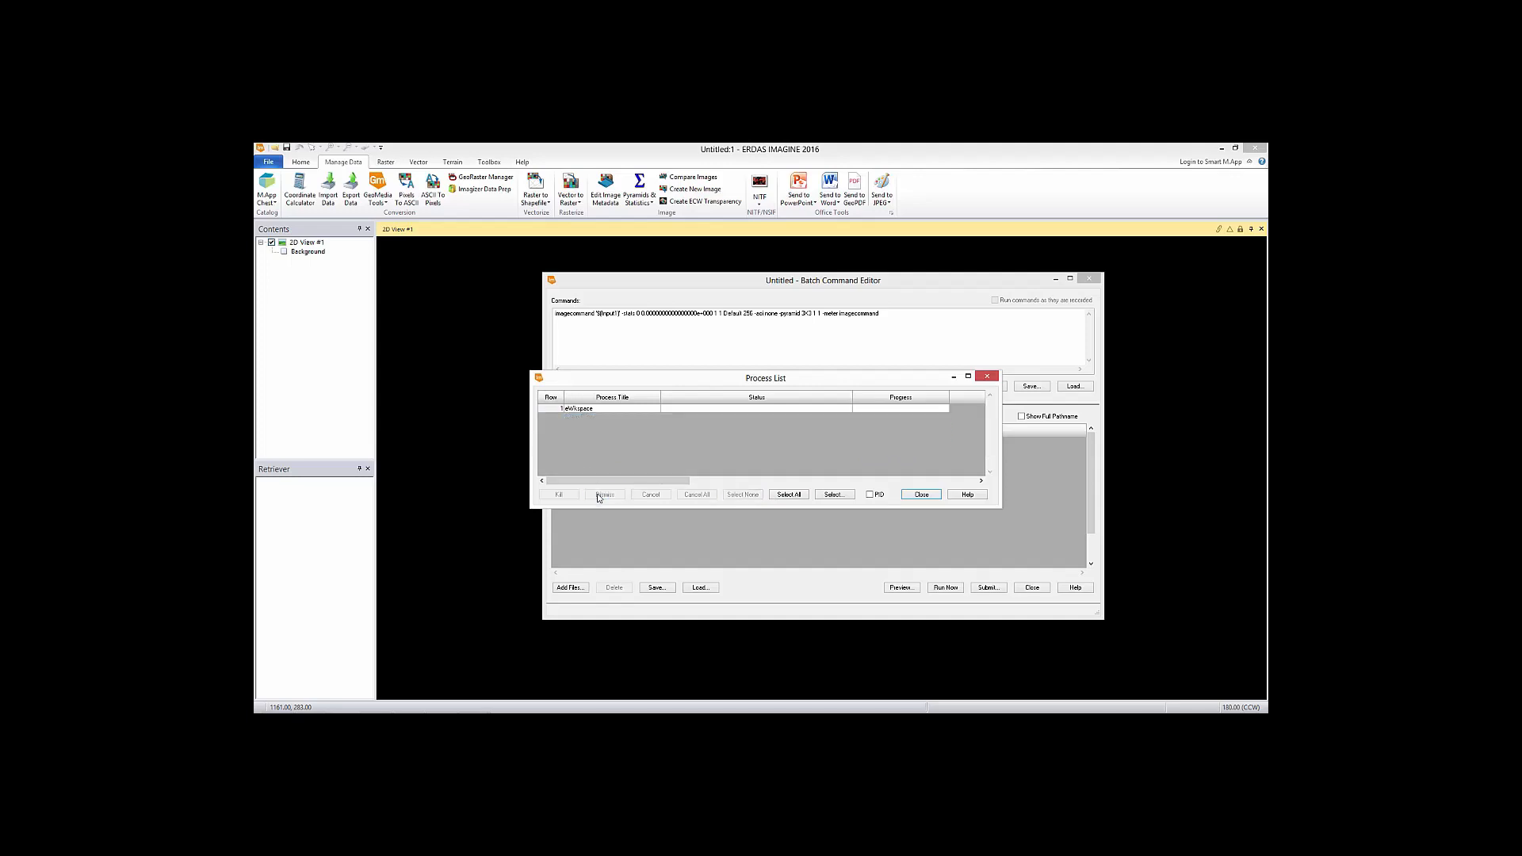
{"action": "left_click", "coordinate": [917, 495]}
{"action": "left_click", "coordinate": [1032, 588]}
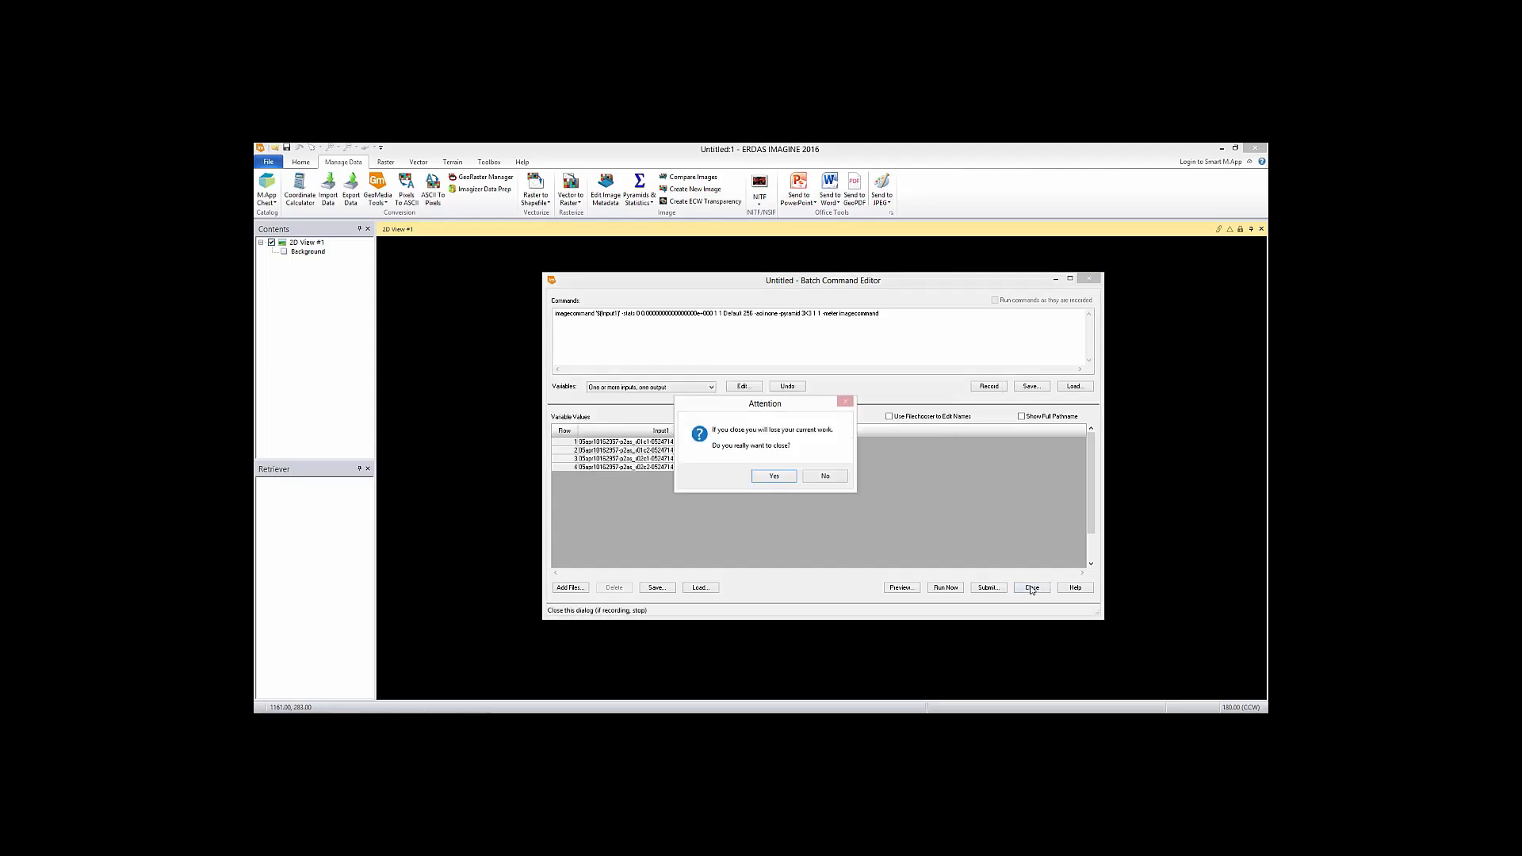
{"action": "left_click", "coordinate": [773, 476]}
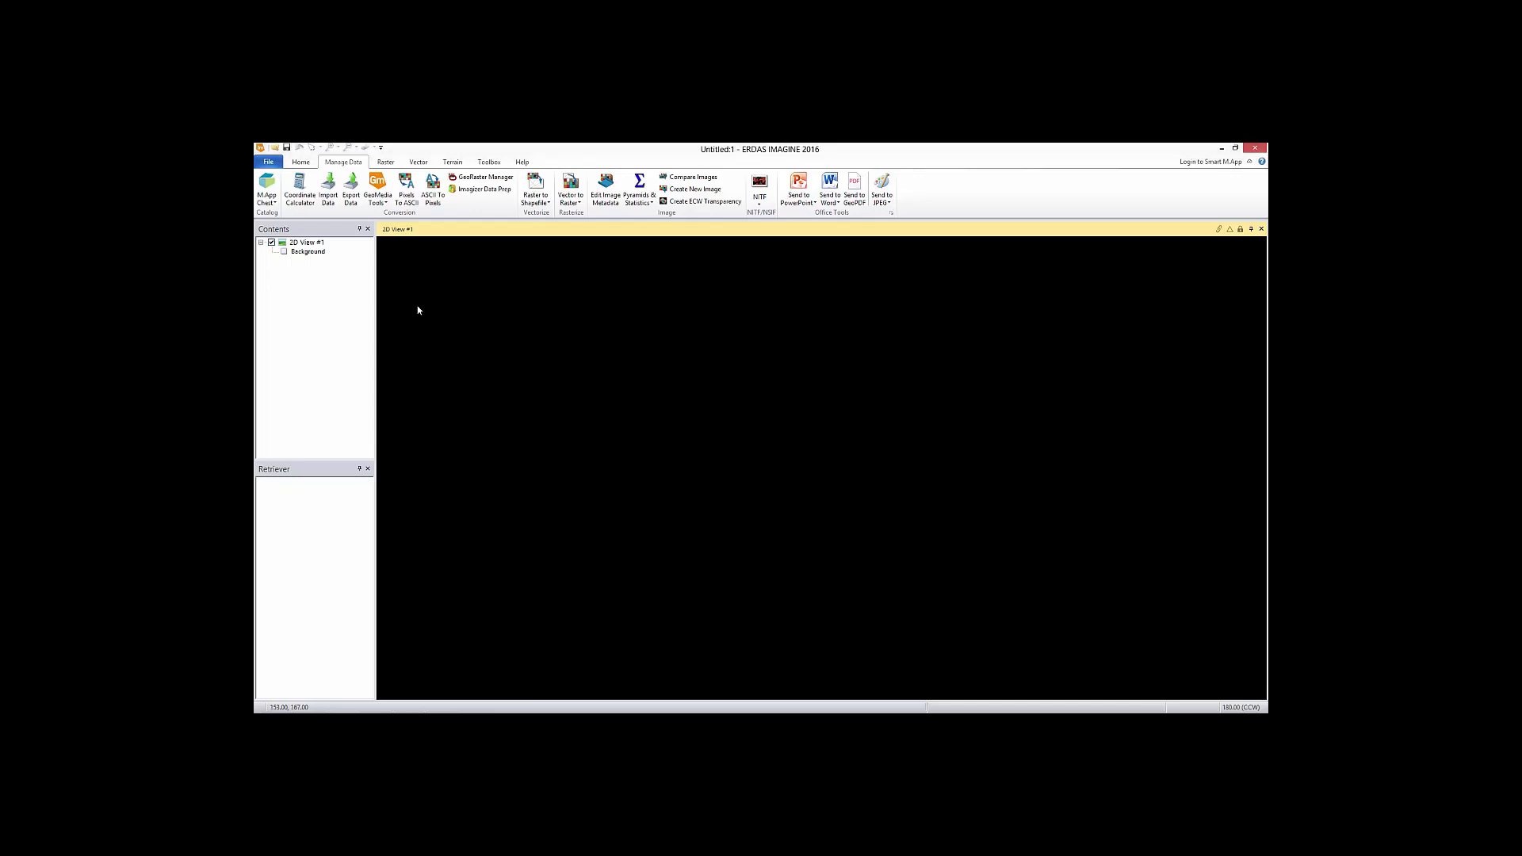
Examine the R01C1 NTF image's metadata for its computed statistics, skip factors and pyramid layer algorithm, and close the metadata window.
{"action": "left_click", "coordinate": [302, 162]}
{"action": "left_click", "coordinate": [299, 198]}
{"action": "left_click", "coordinate": [341, 213]}
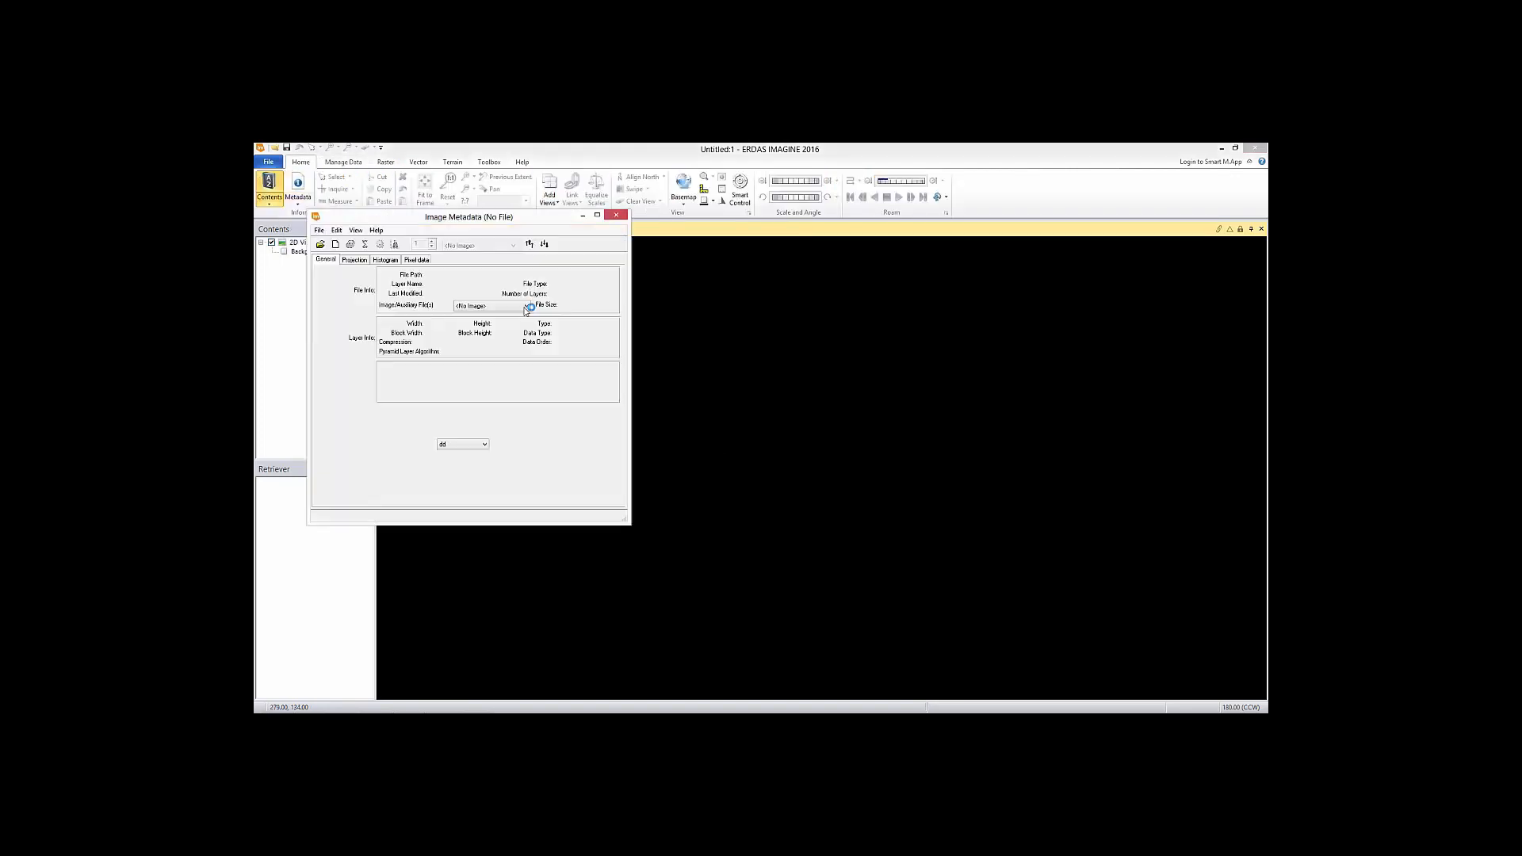
{"action": "left_click_drag", "start_coordinate": [421, 218], "coordinate": [643, 260]}
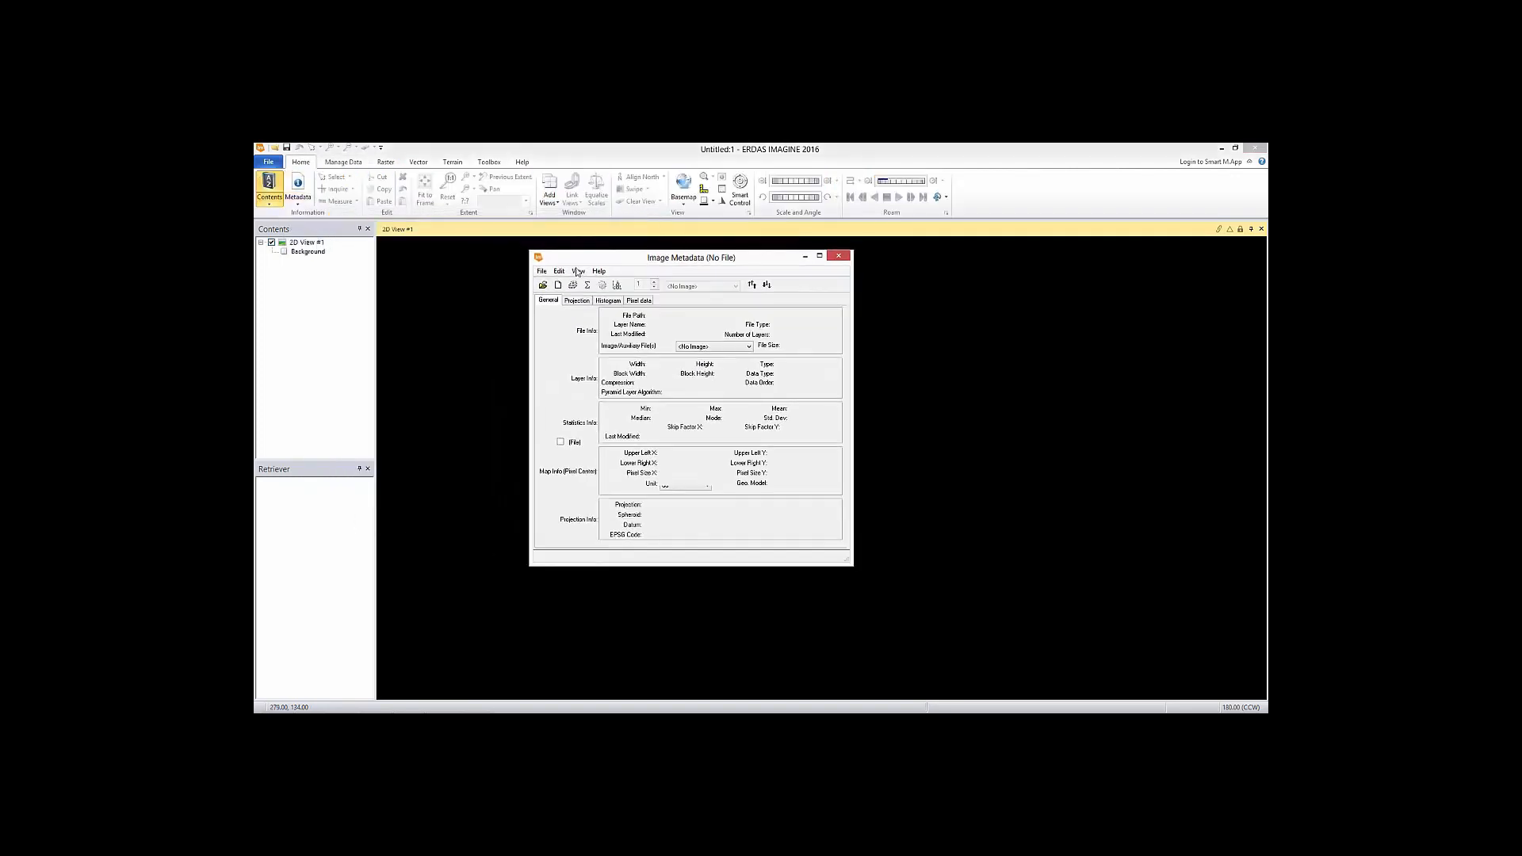
{"action": "left_click", "coordinate": [544, 286]}
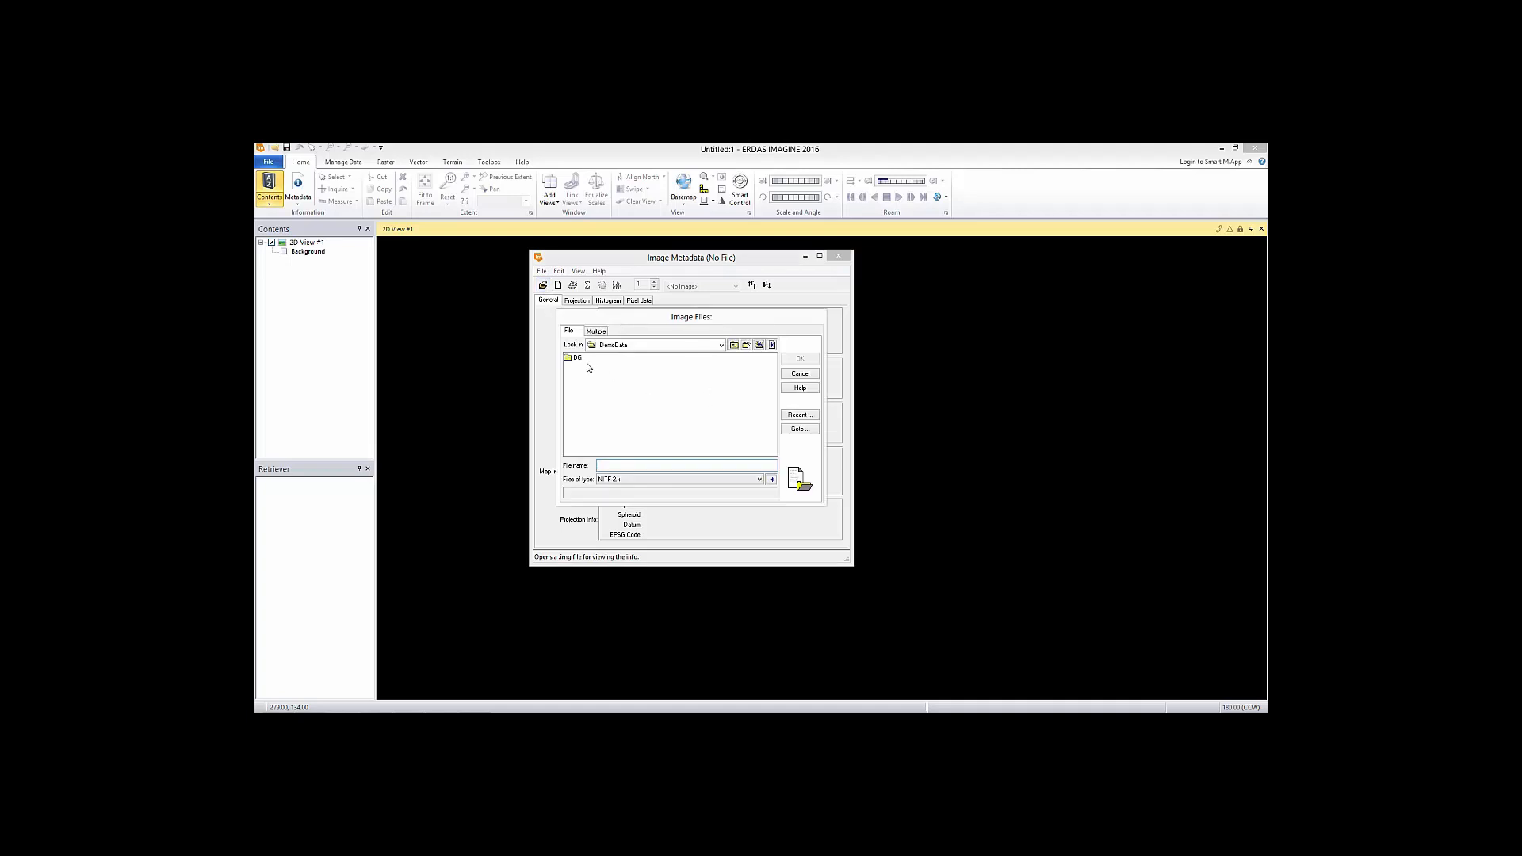
{"action": "double_click", "coordinate": [579, 358]}
{"action": "left_click", "coordinate": [624, 358]}
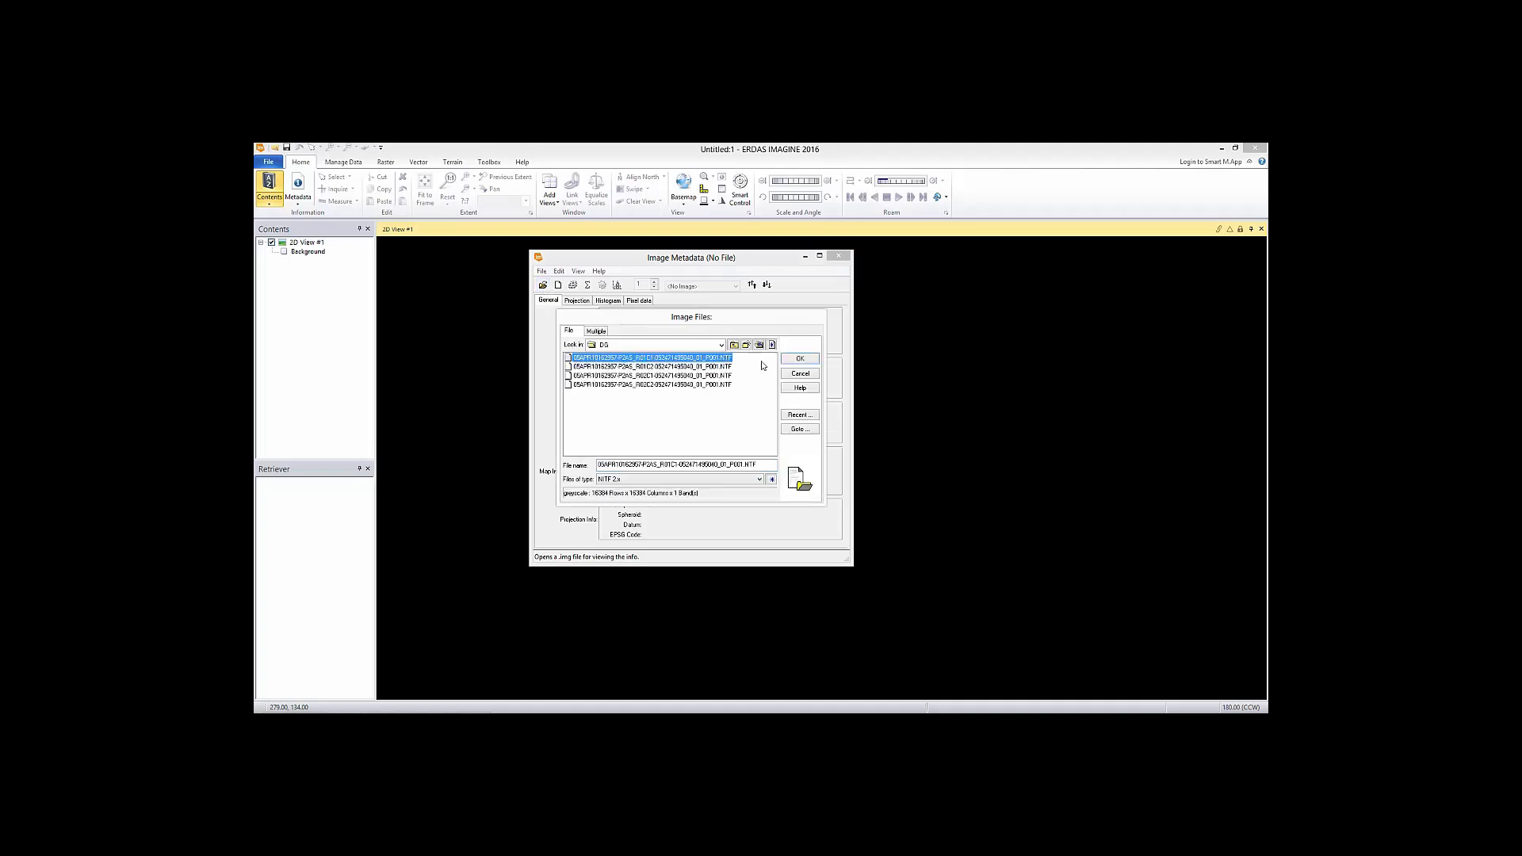
{"action": "left_click", "coordinate": [794, 363]}
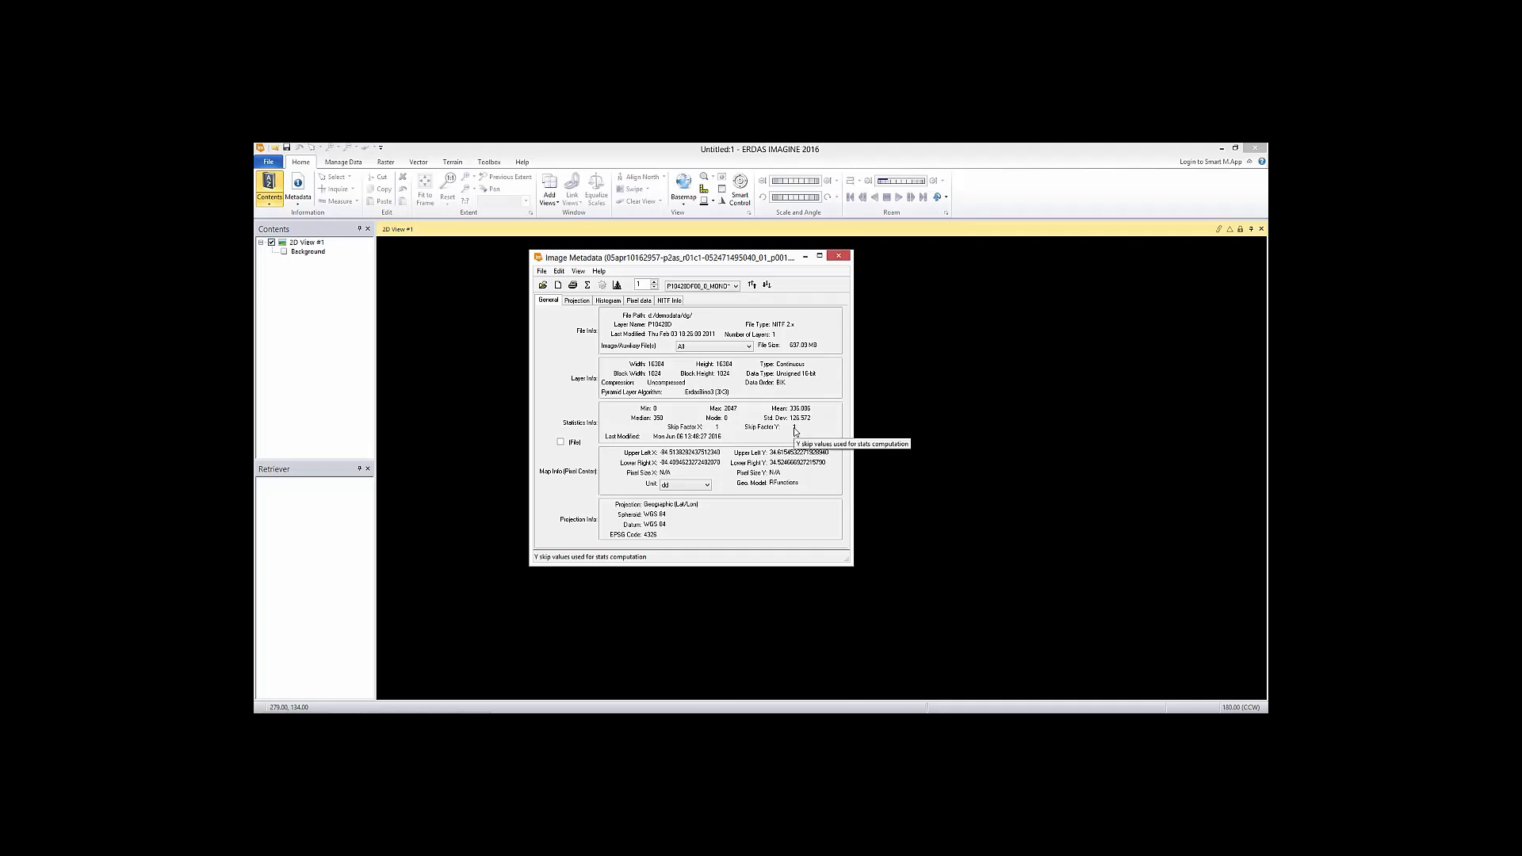
{"action": "left_click", "coordinate": [839, 256]}
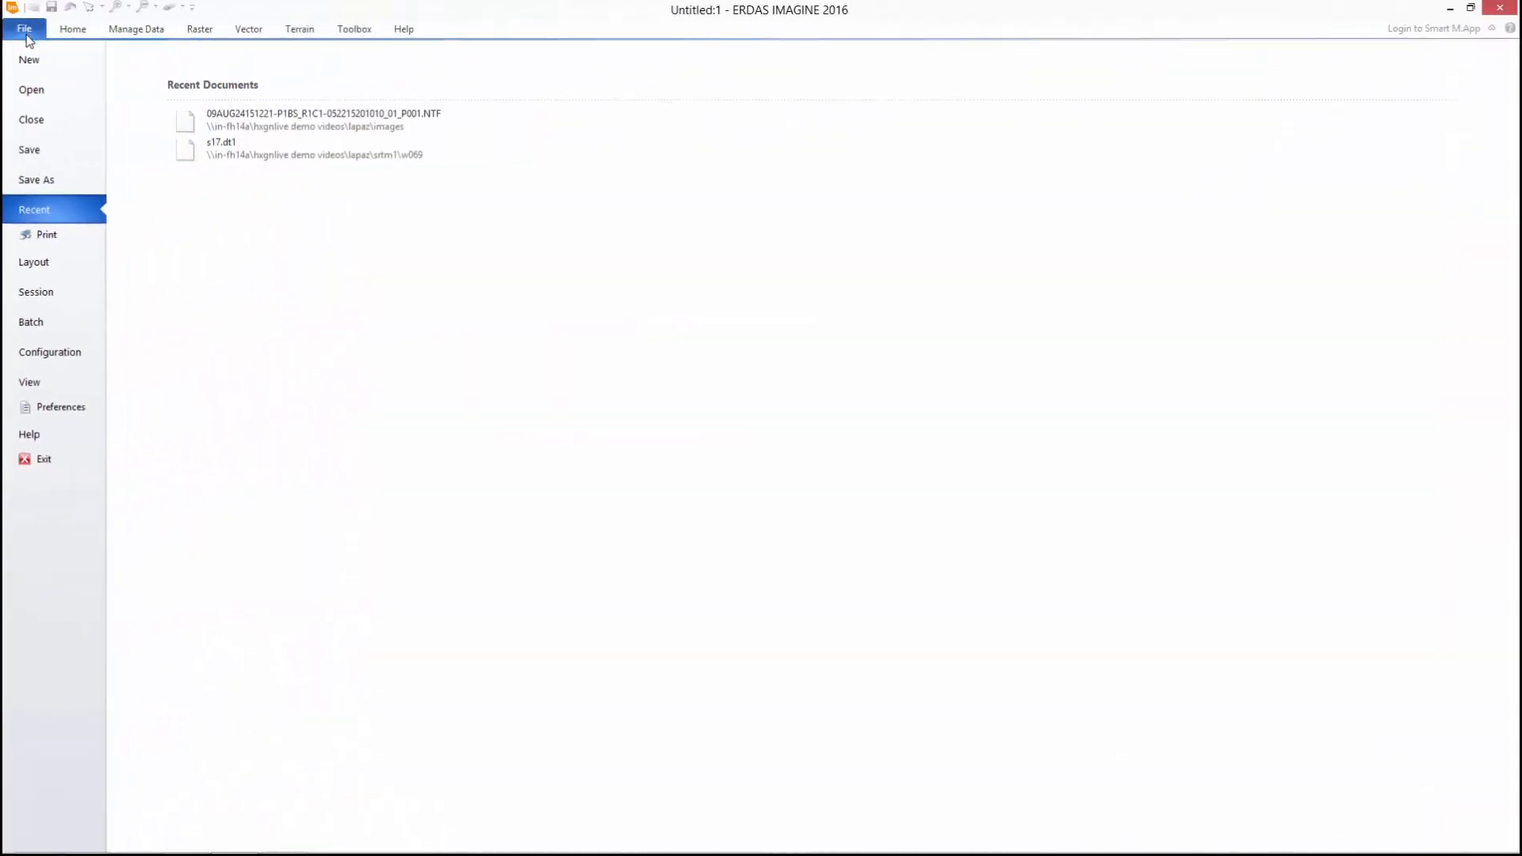
Review the Elevation Library preferences, including the sensor model auto-association setting, without changing them.
{"action": "left_click", "coordinate": [62, 407]}
{"action": "left_click", "coordinate": [367, 282]}
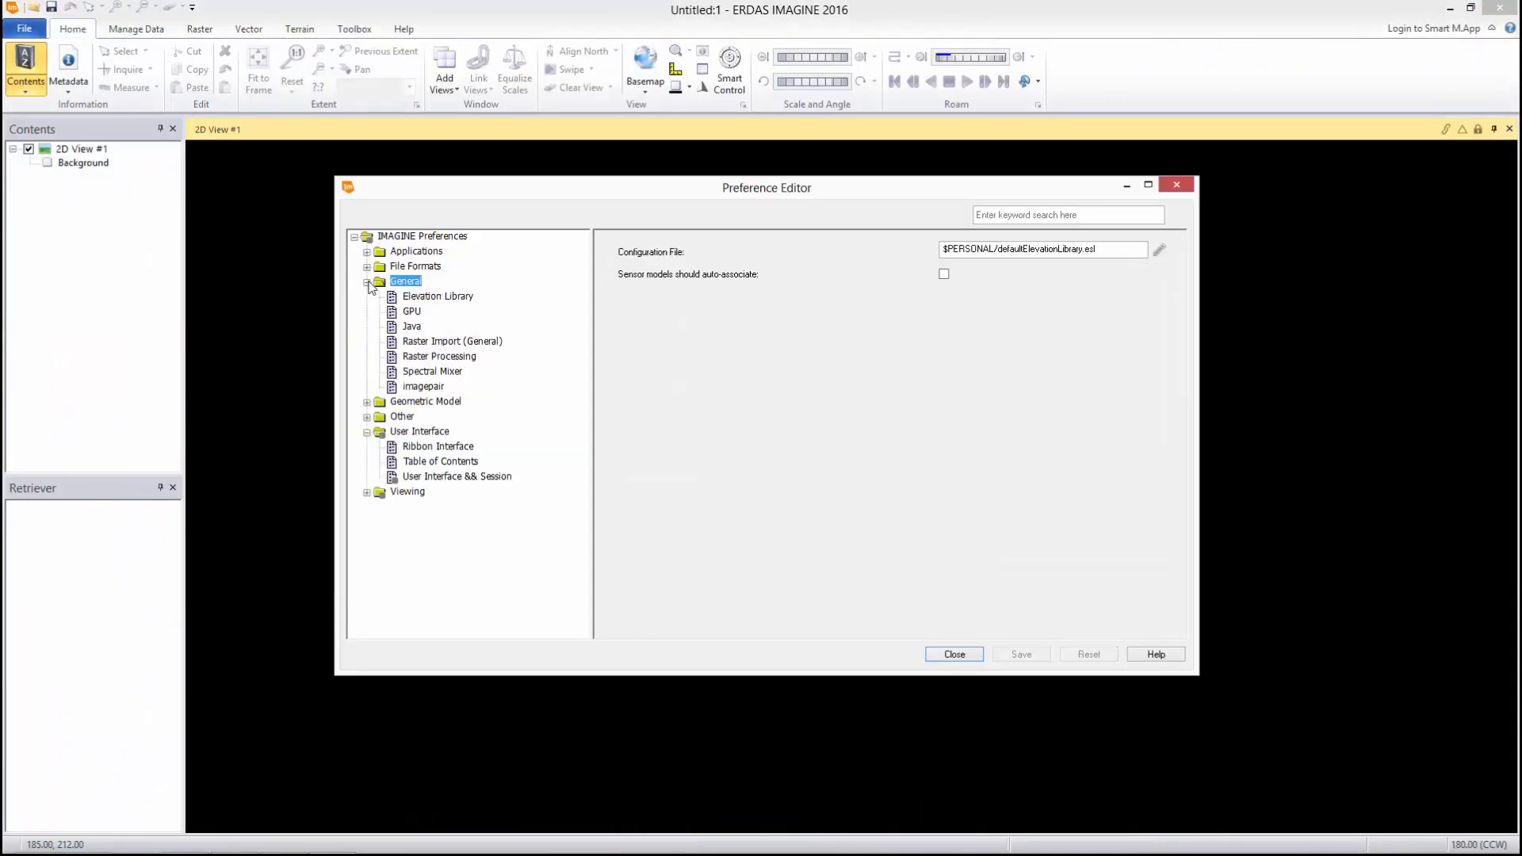
{"action": "left_click", "coordinate": [435, 298]}
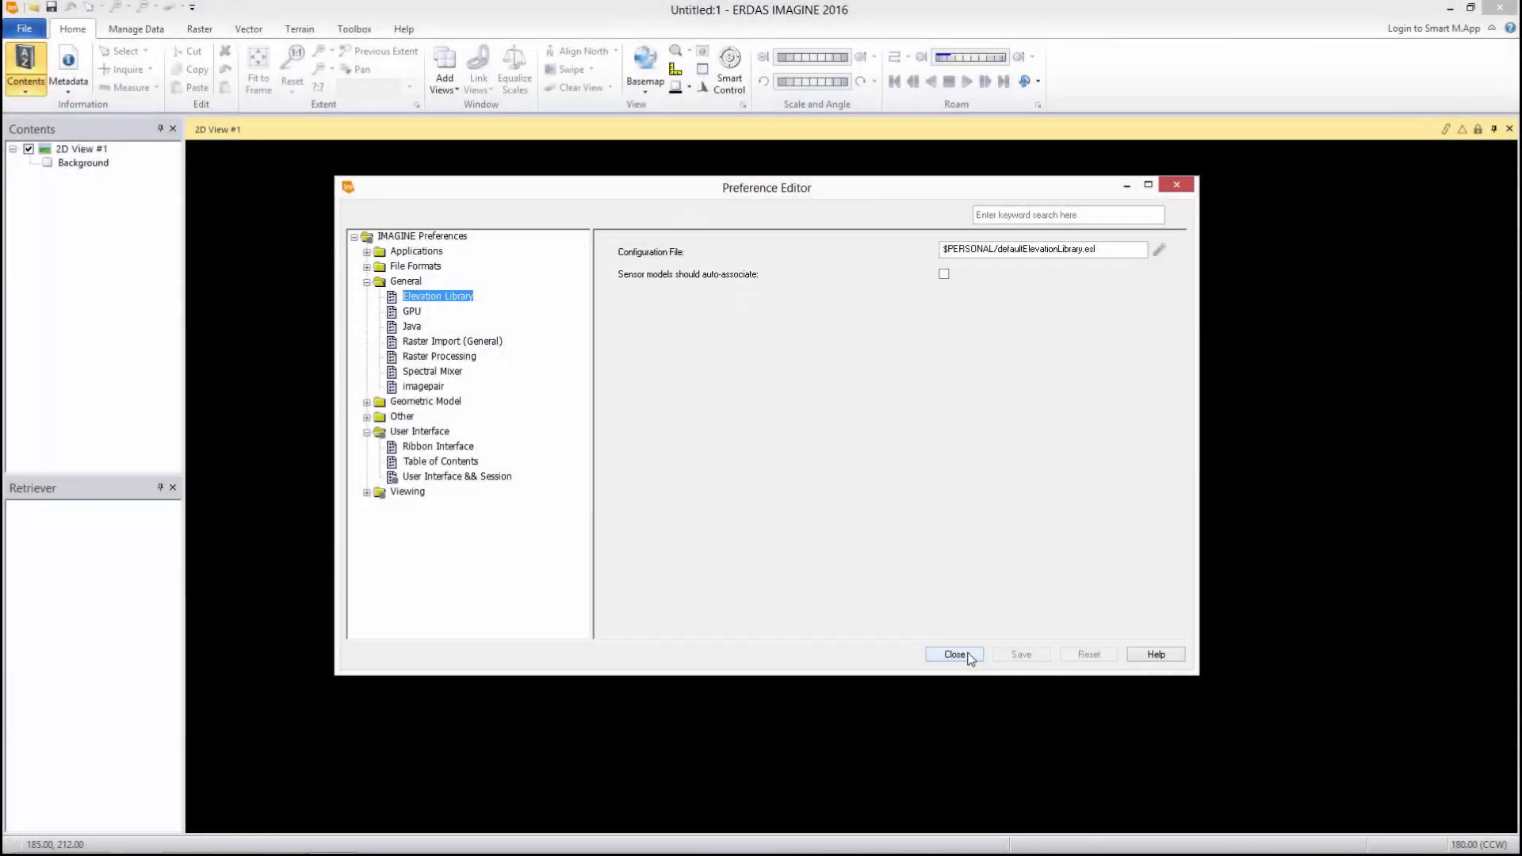
{"action": "left_click", "coordinate": [959, 655]}
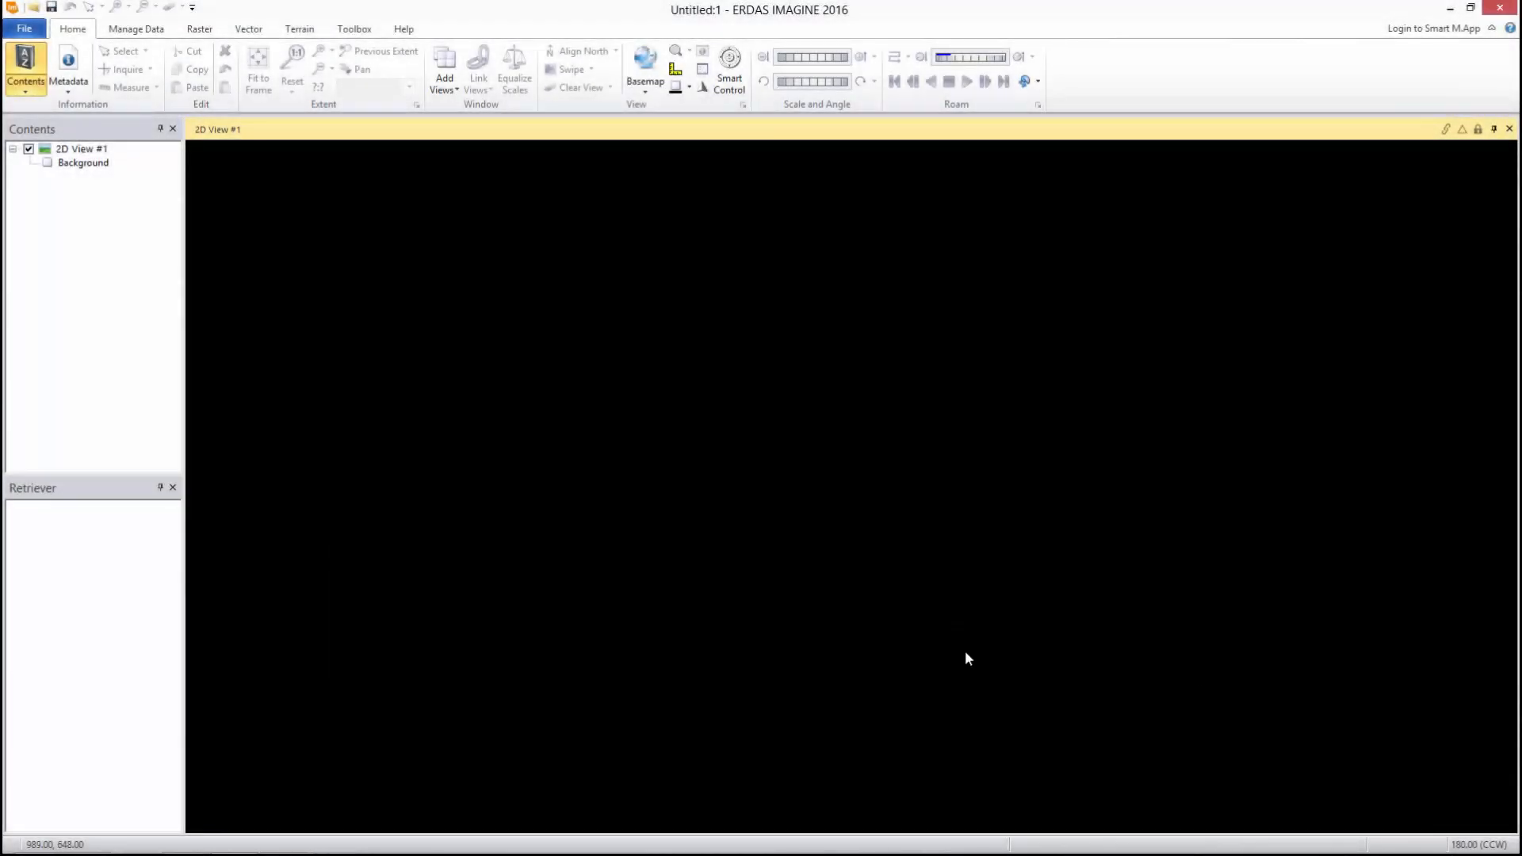
Display the 09AUG24151221-P1BS_R1C1 NTF image in the 2D view to inspect it, and clear the view.
{"action": "left_click", "coordinate": [33, 7]}
{"action": "left_click", "coordinate": [646, 391]}
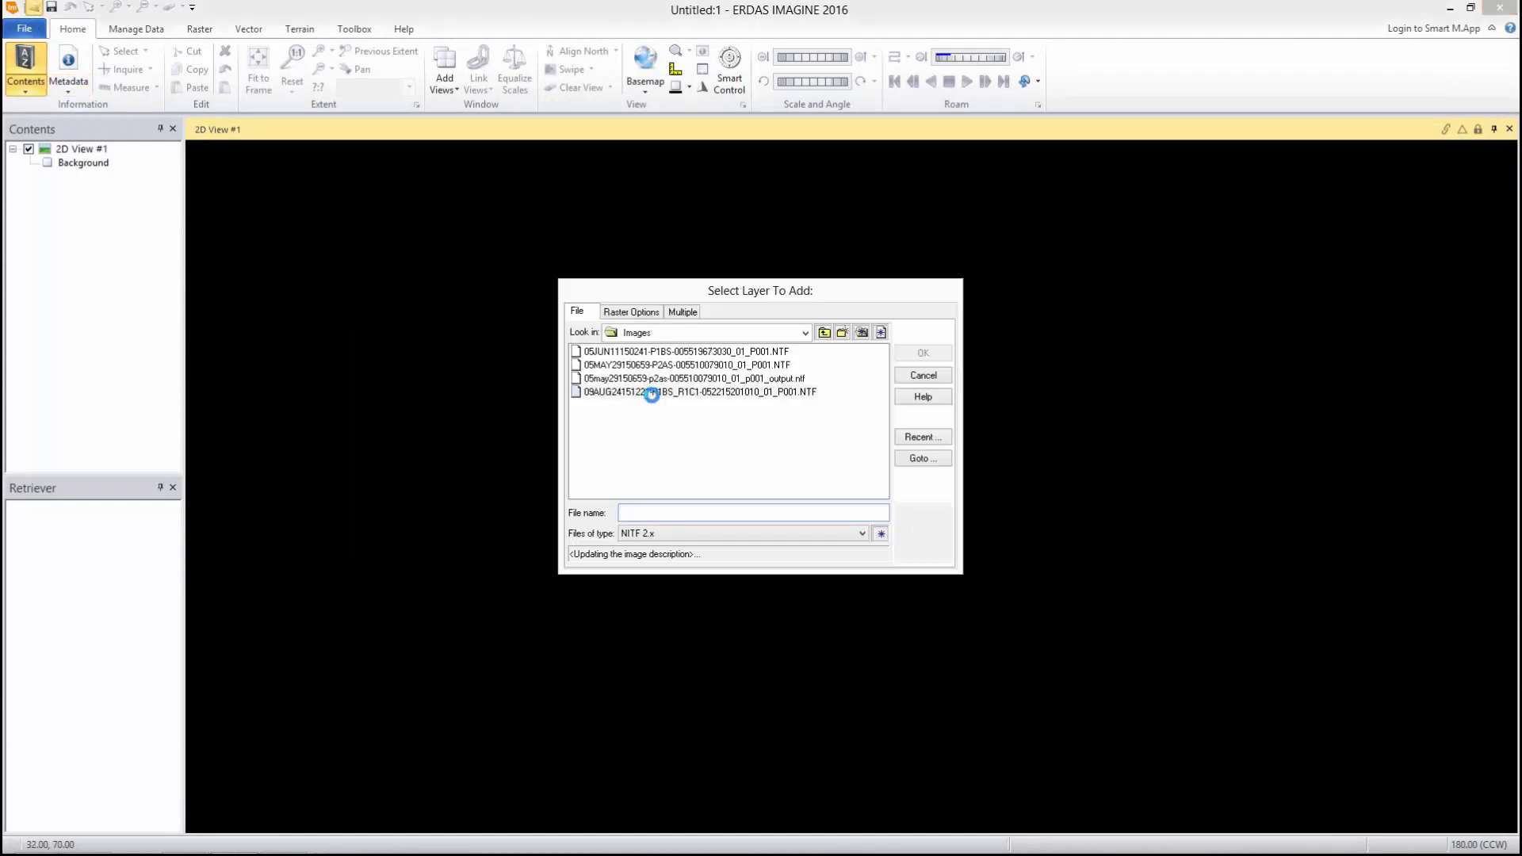
{"action": "left_click", "coordinate": [916, 355]}
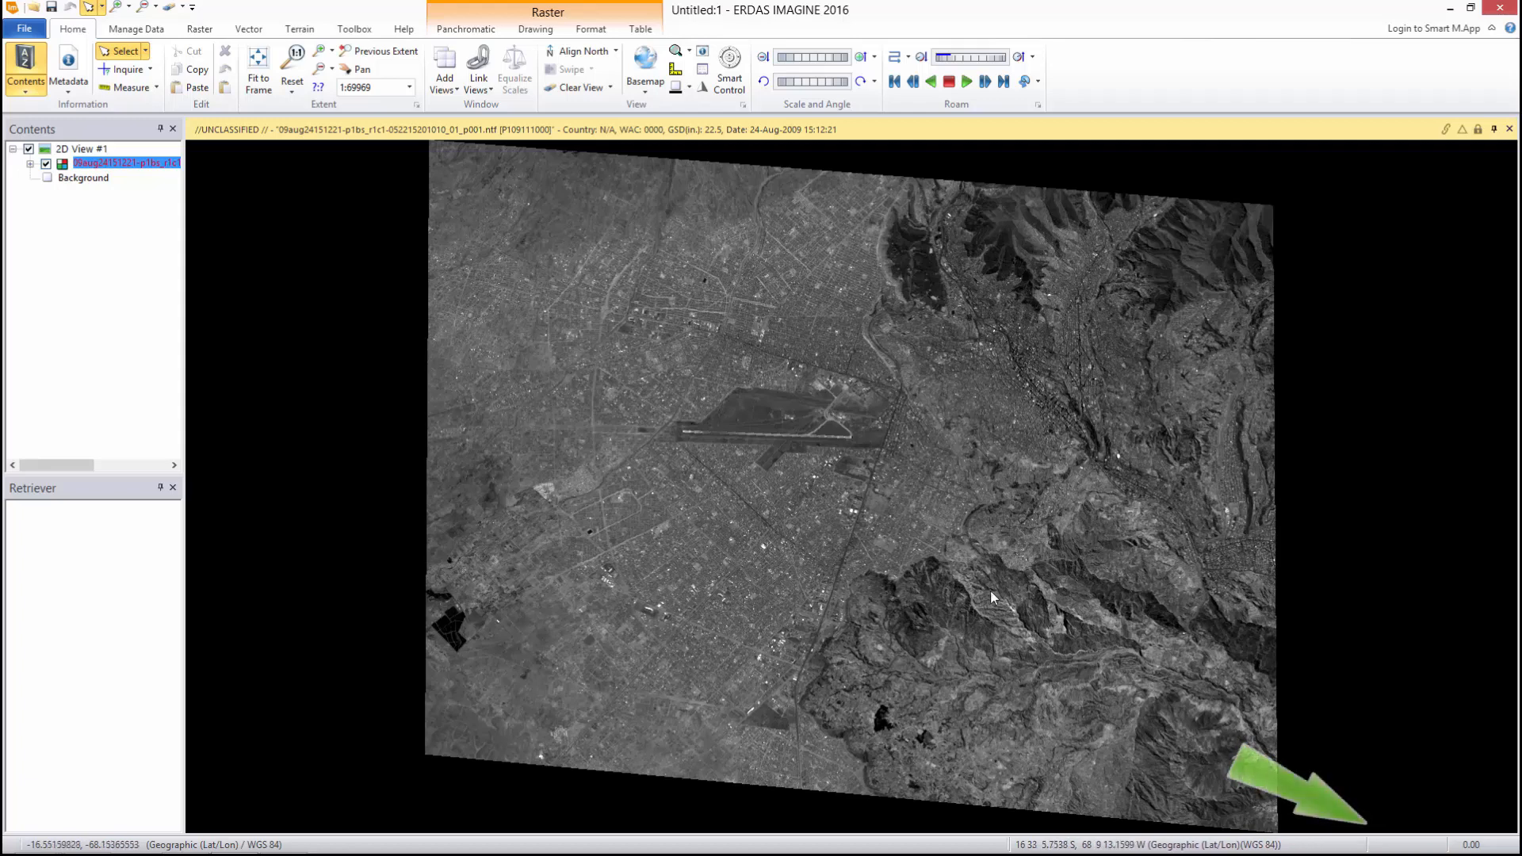
{"action": "right_click", "coordinate": [344, 398]}
{"action": "left_click", "coordinate": [391, 652]}
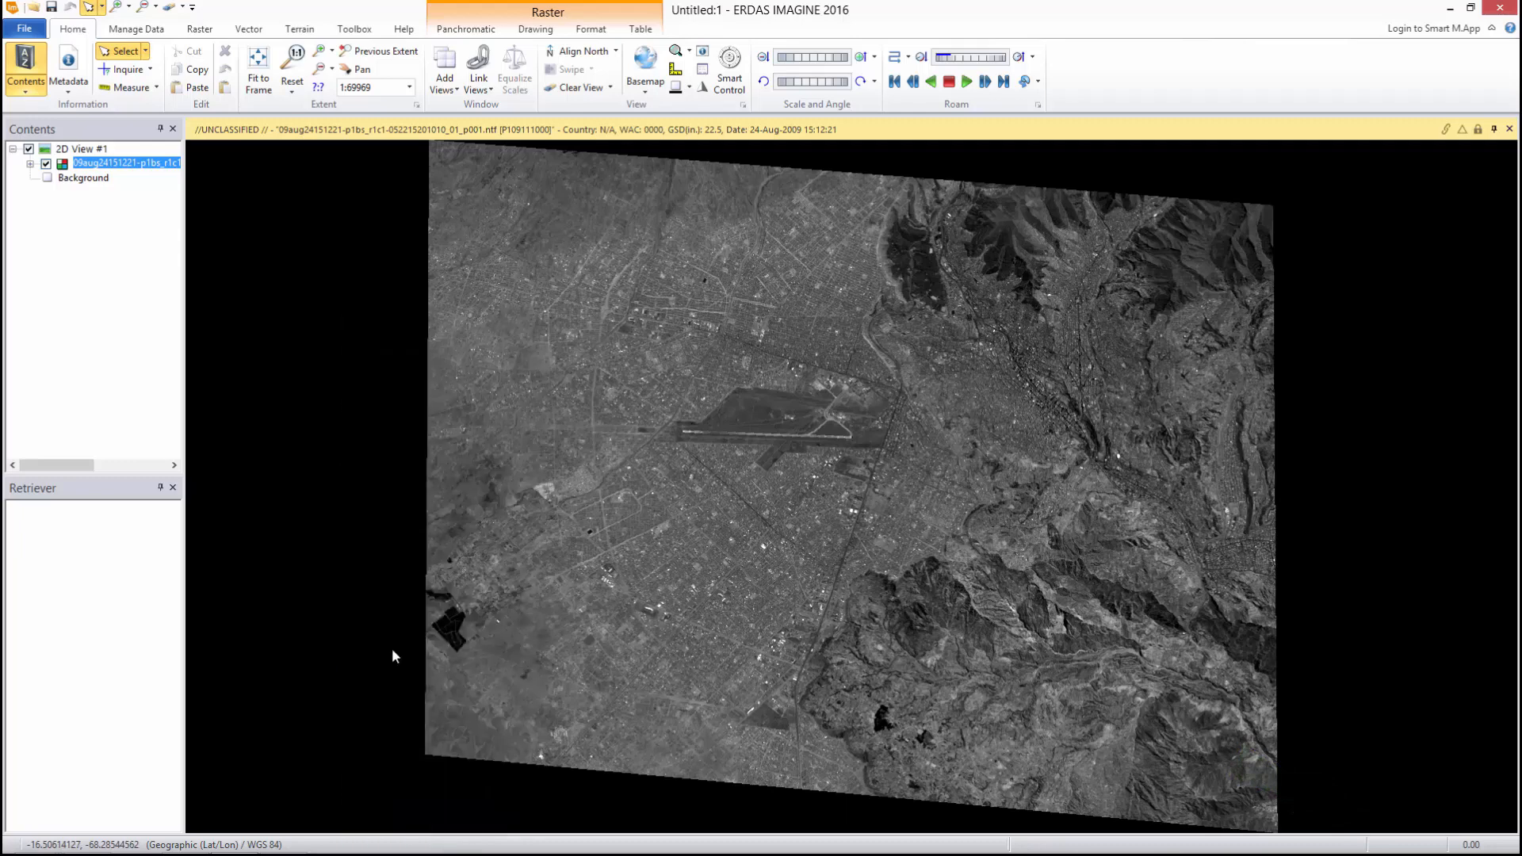
Enable "Sensor models should auto-associate" in the Elevation Library preferences and close the Preference Editor.
{"action": "left_click", "coordinate": [24, 28]}
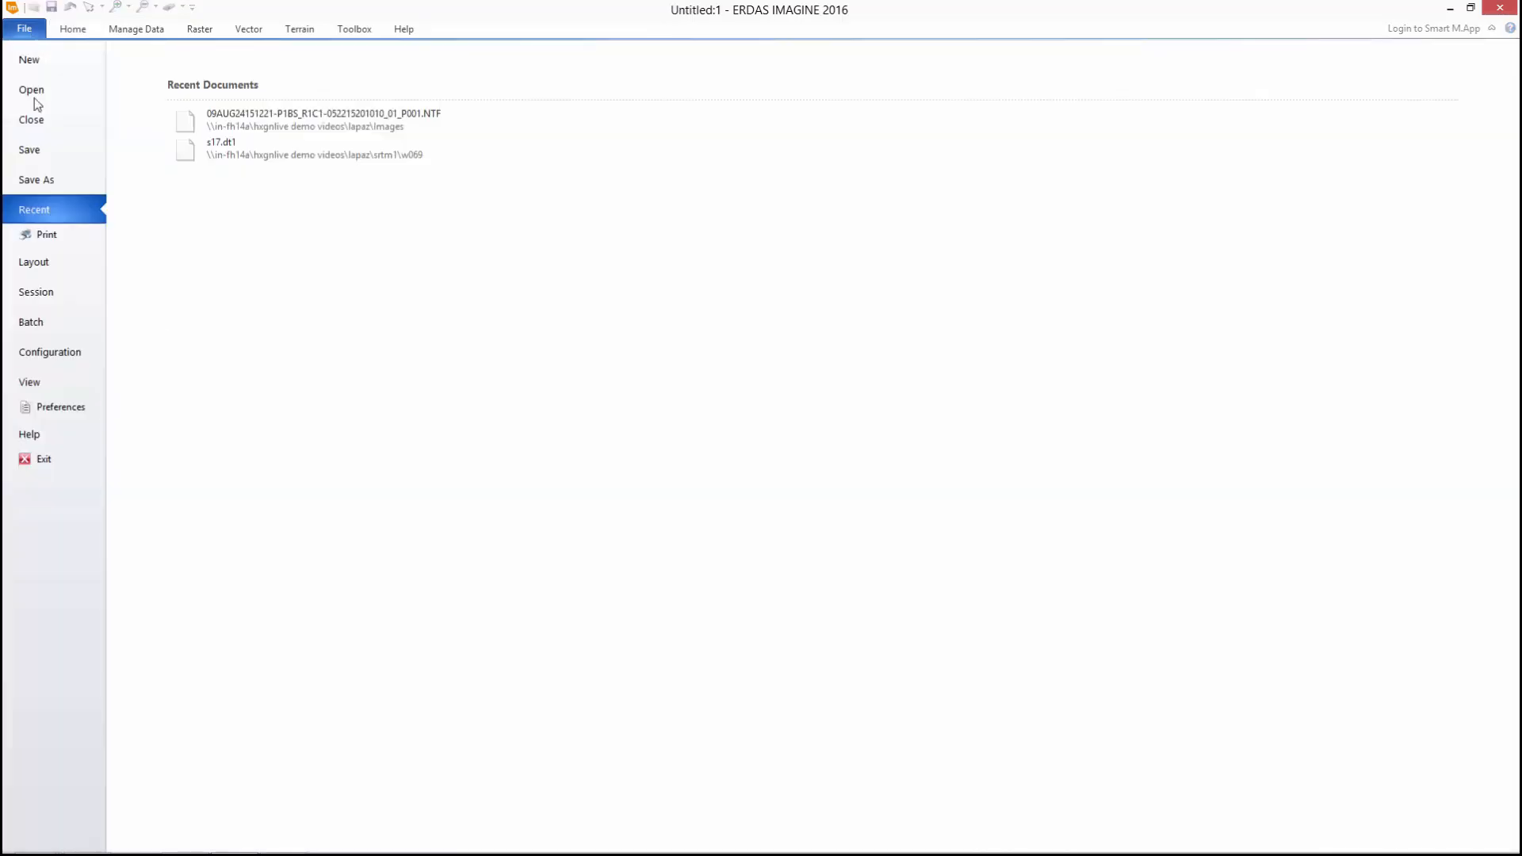
{"action": "left_click", "coordinate": [62, 406]}
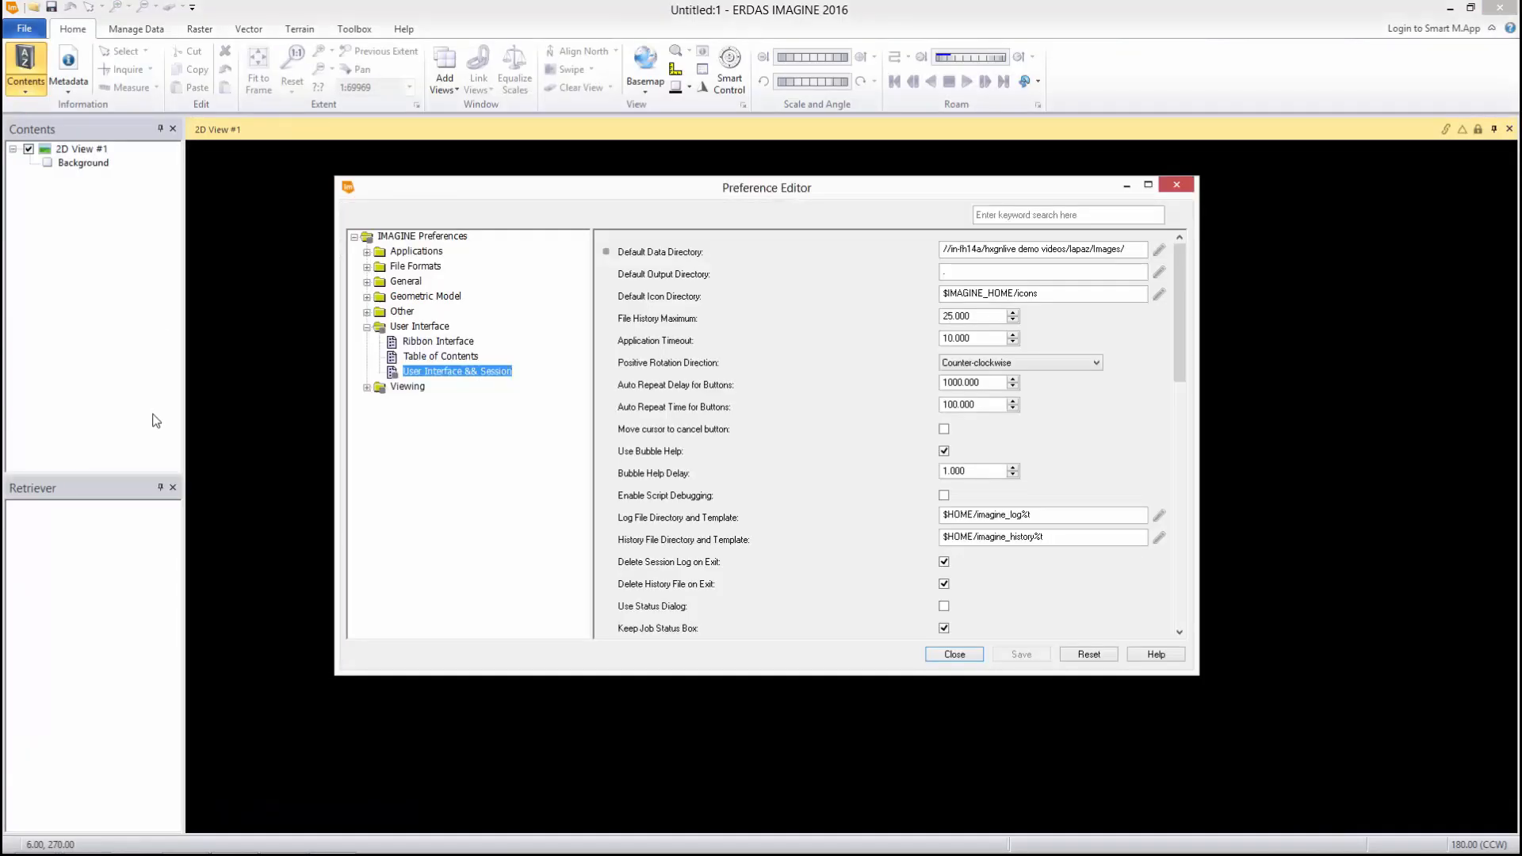
{"action": "left_click", "coordinate": [367, 283]}
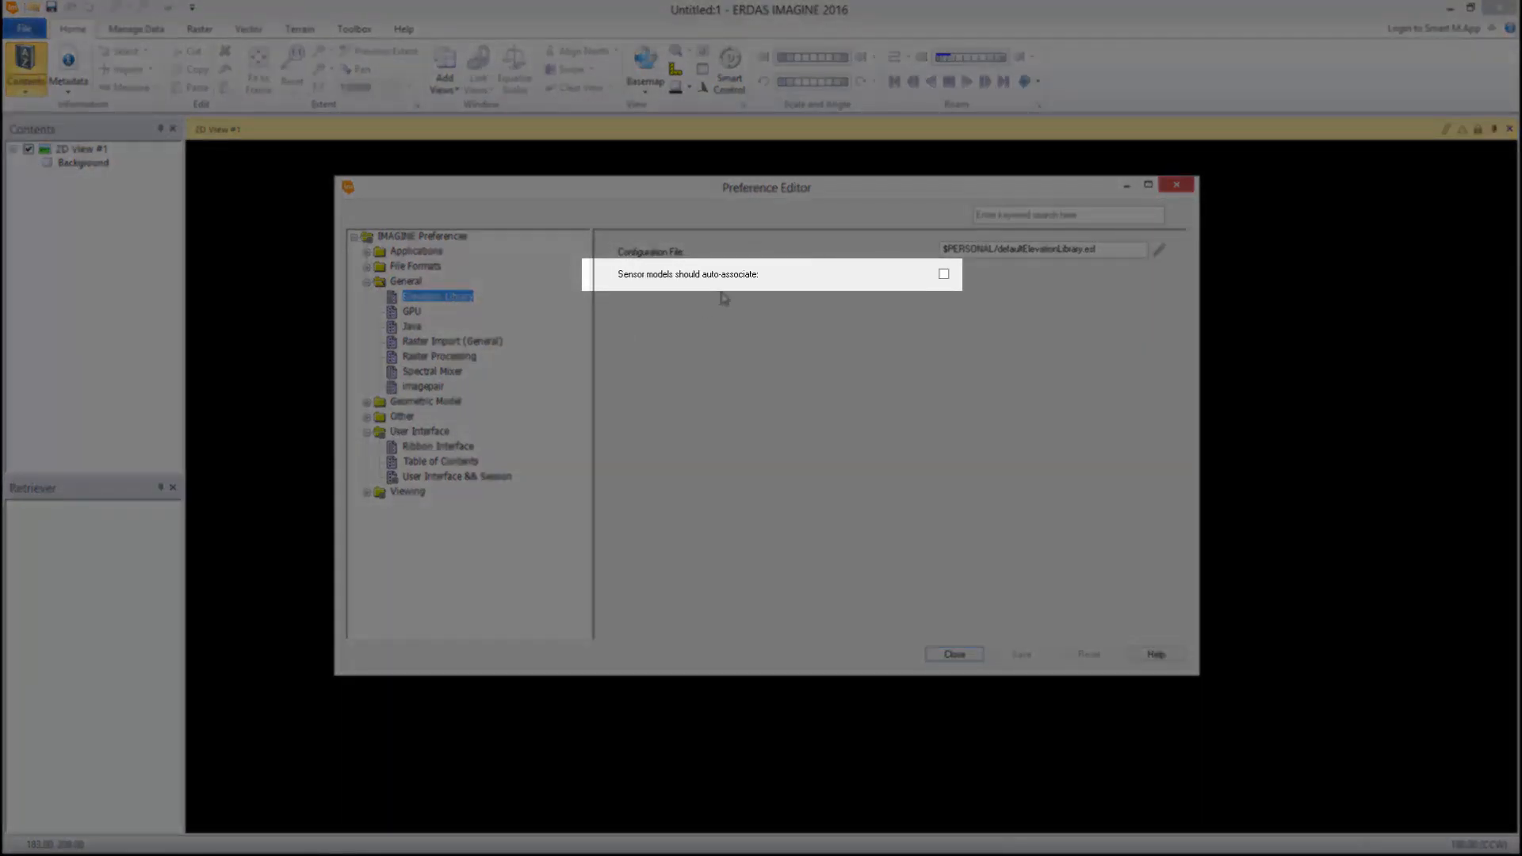
{"action": "left_click", "coordinate": [944, 274]}
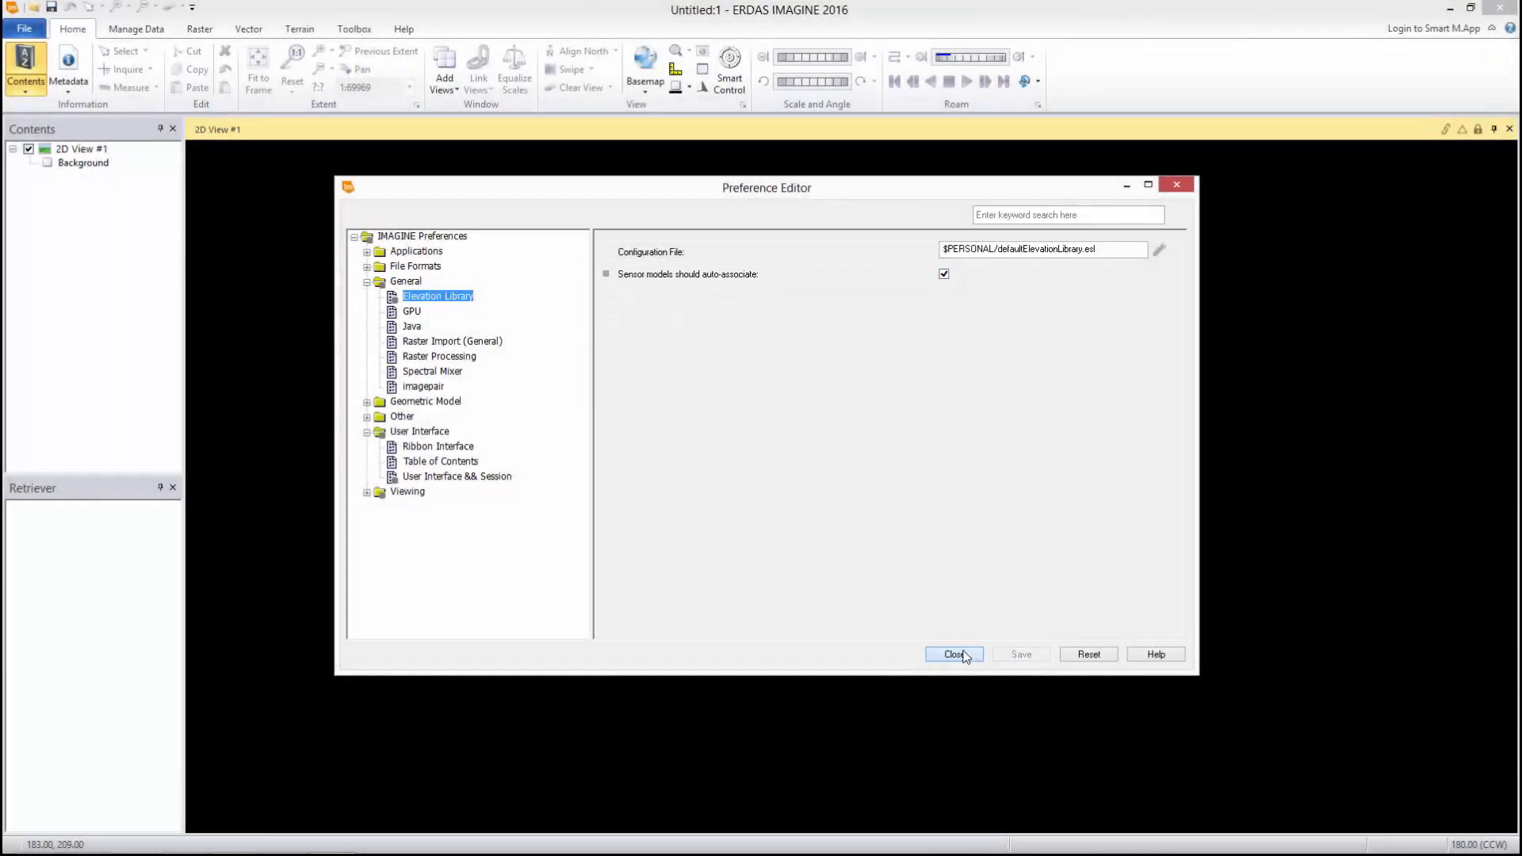
{"action": "left_click", "coordinate": [960, 651]}
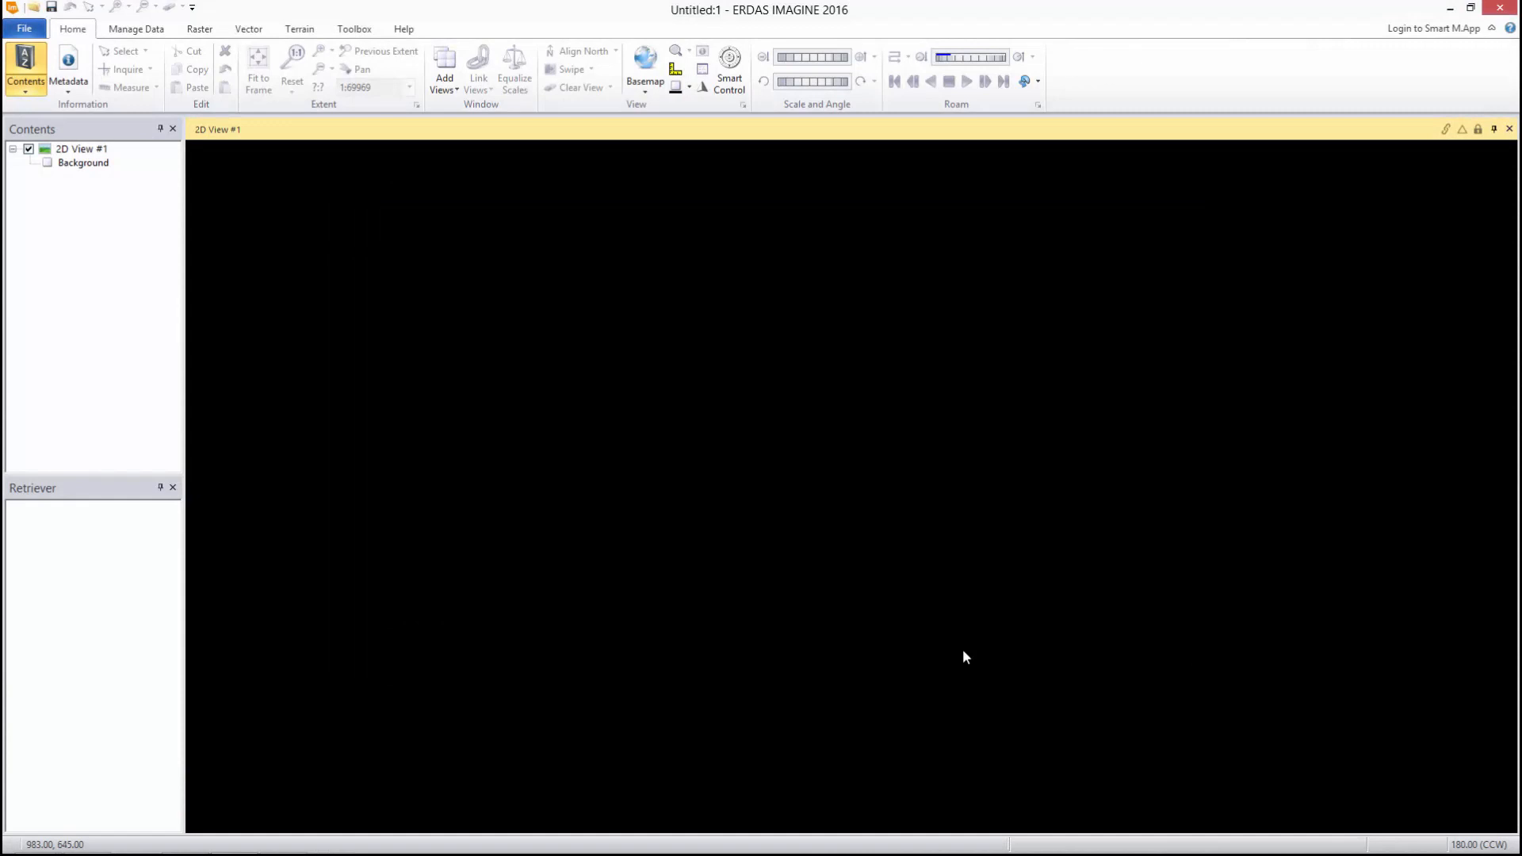
Load the 09AUG24151221-P1BS_R1C1 NTF image into the 2D view again with sensor model auto-association enabled.
{"action": "left_click", "coordinate": [32, 7]}
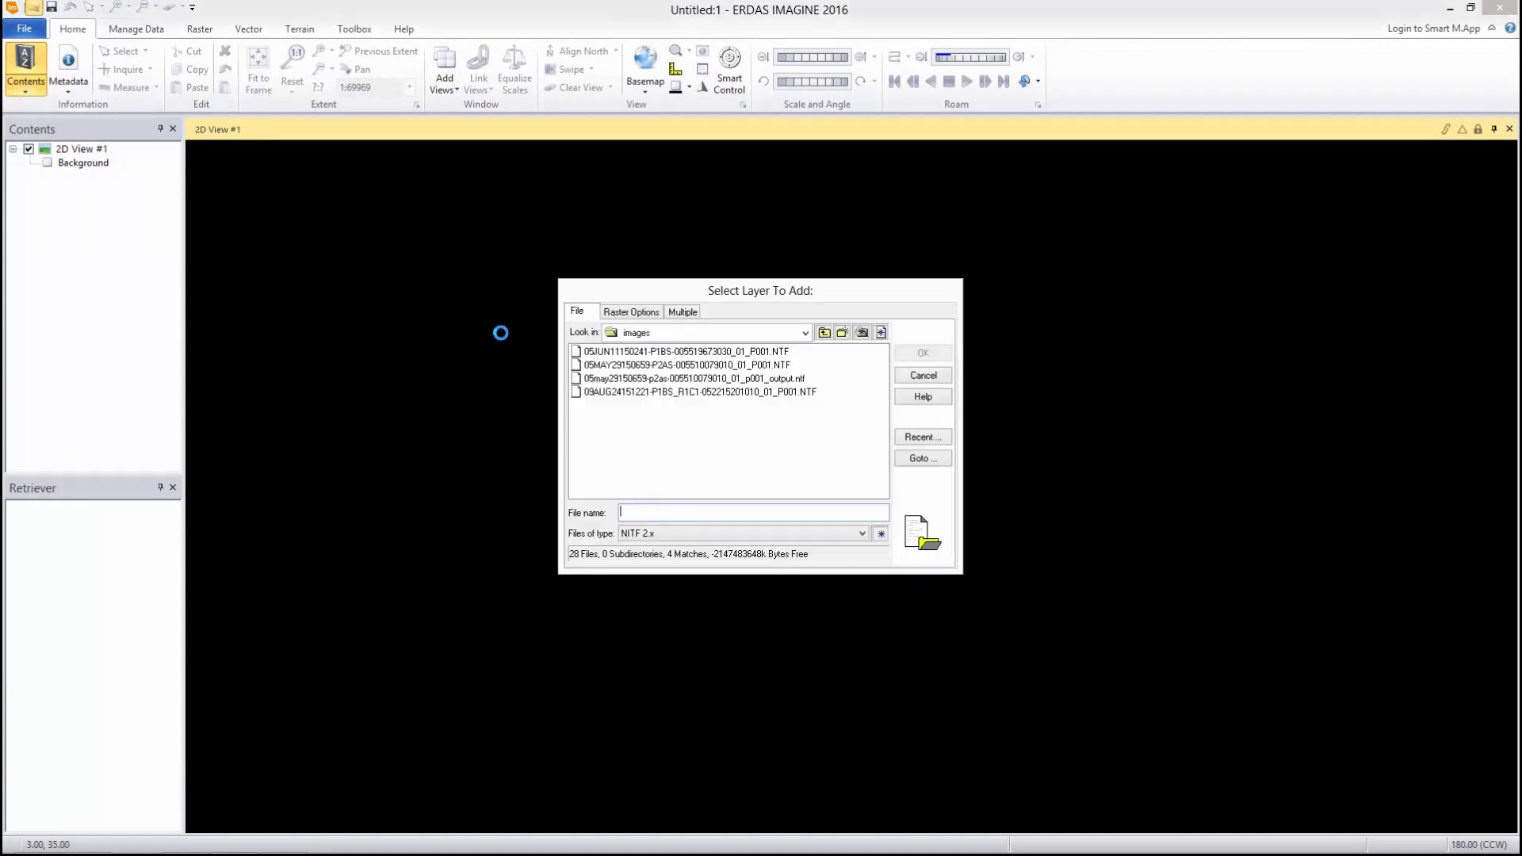
{"action": "left_click", "coordinate": [596, 391]}
{"action": "left_click", "coordinate": [899, 356]}
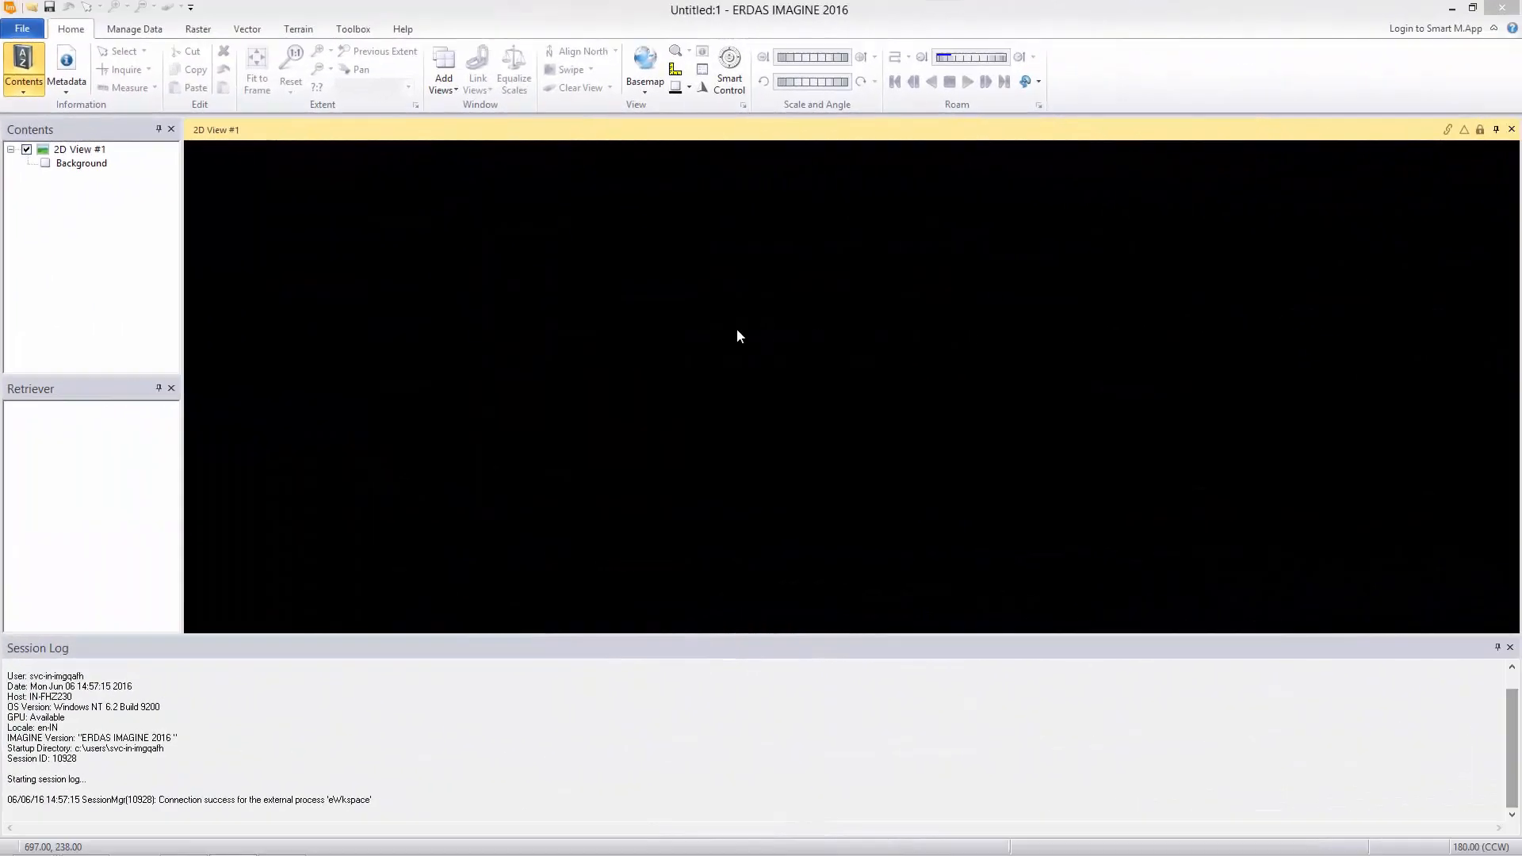
Open the Elevation Library Manager and add the srtm1/w068 directory as an elevation source.
{"action": "left_click", "coordinate": [297, 32]}
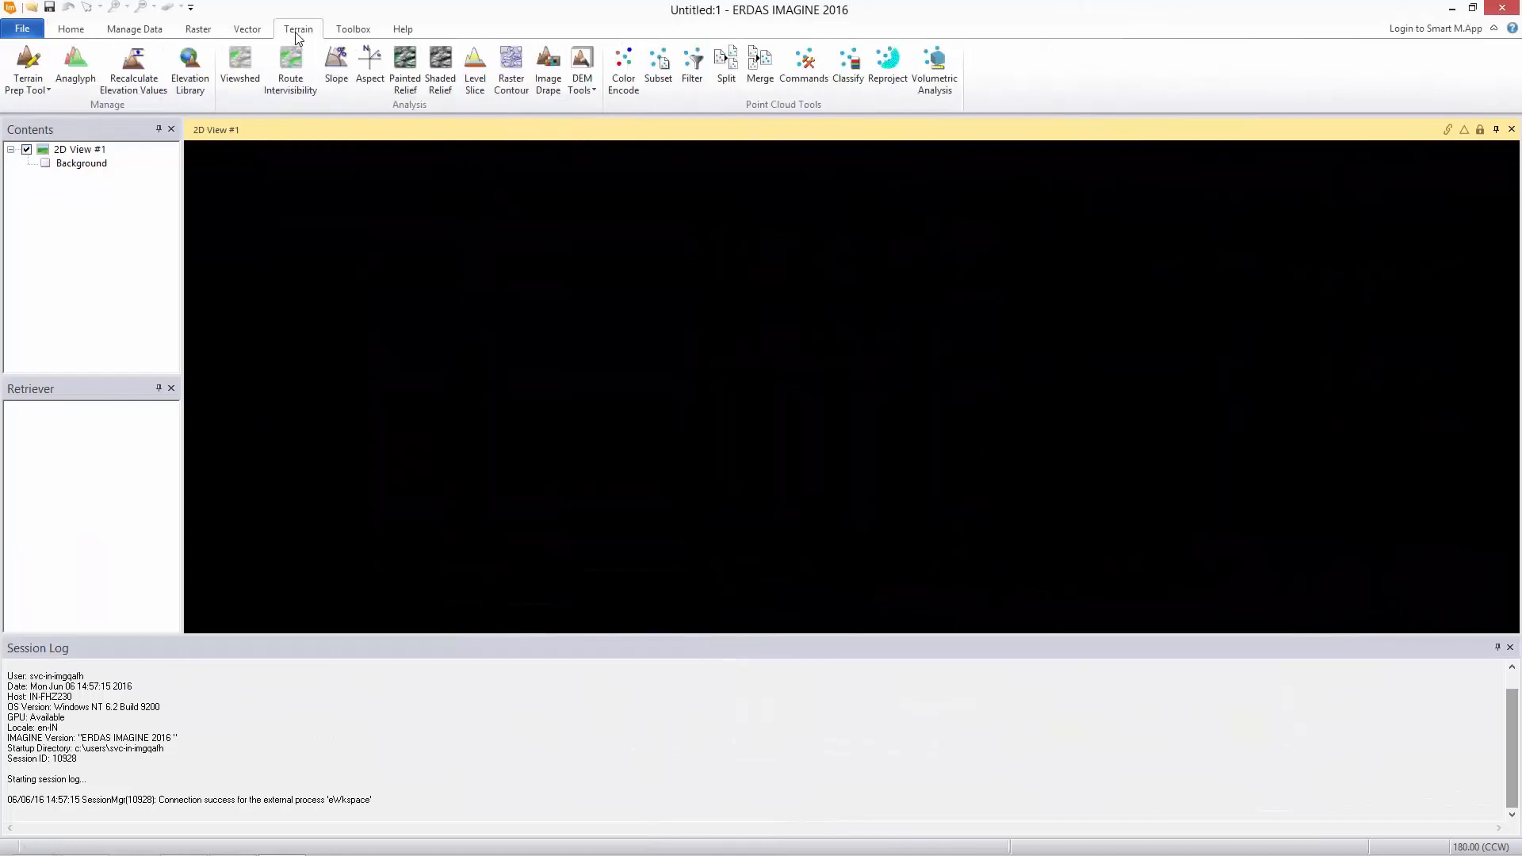
{"action": "left_click", "coordinate": [192, 83]}
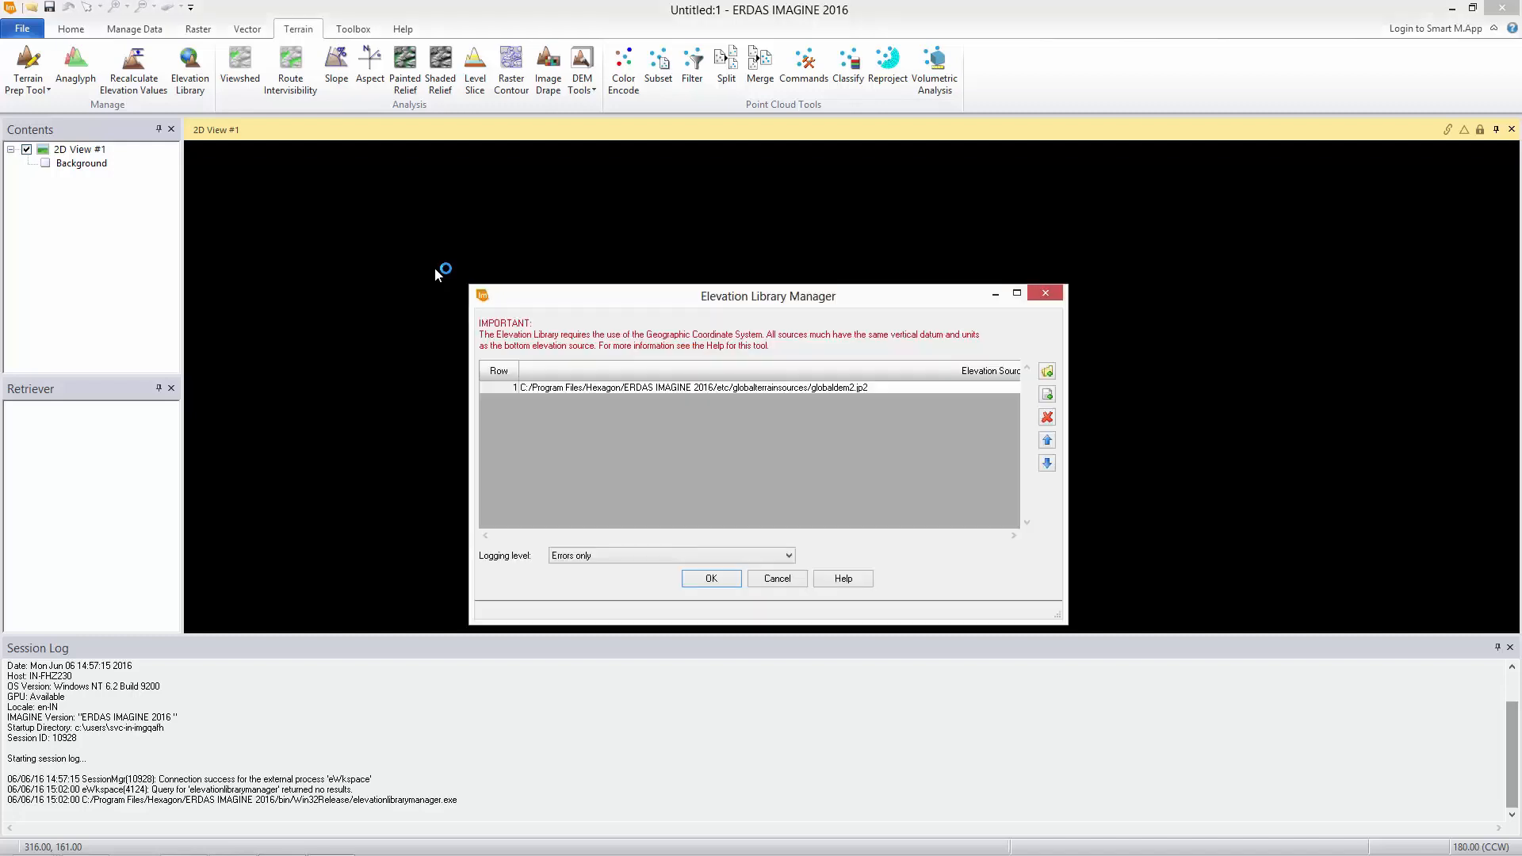
{"action": "left_click_drag", "start_coordinate": [680, 302], "coordinate": [675, 231]}
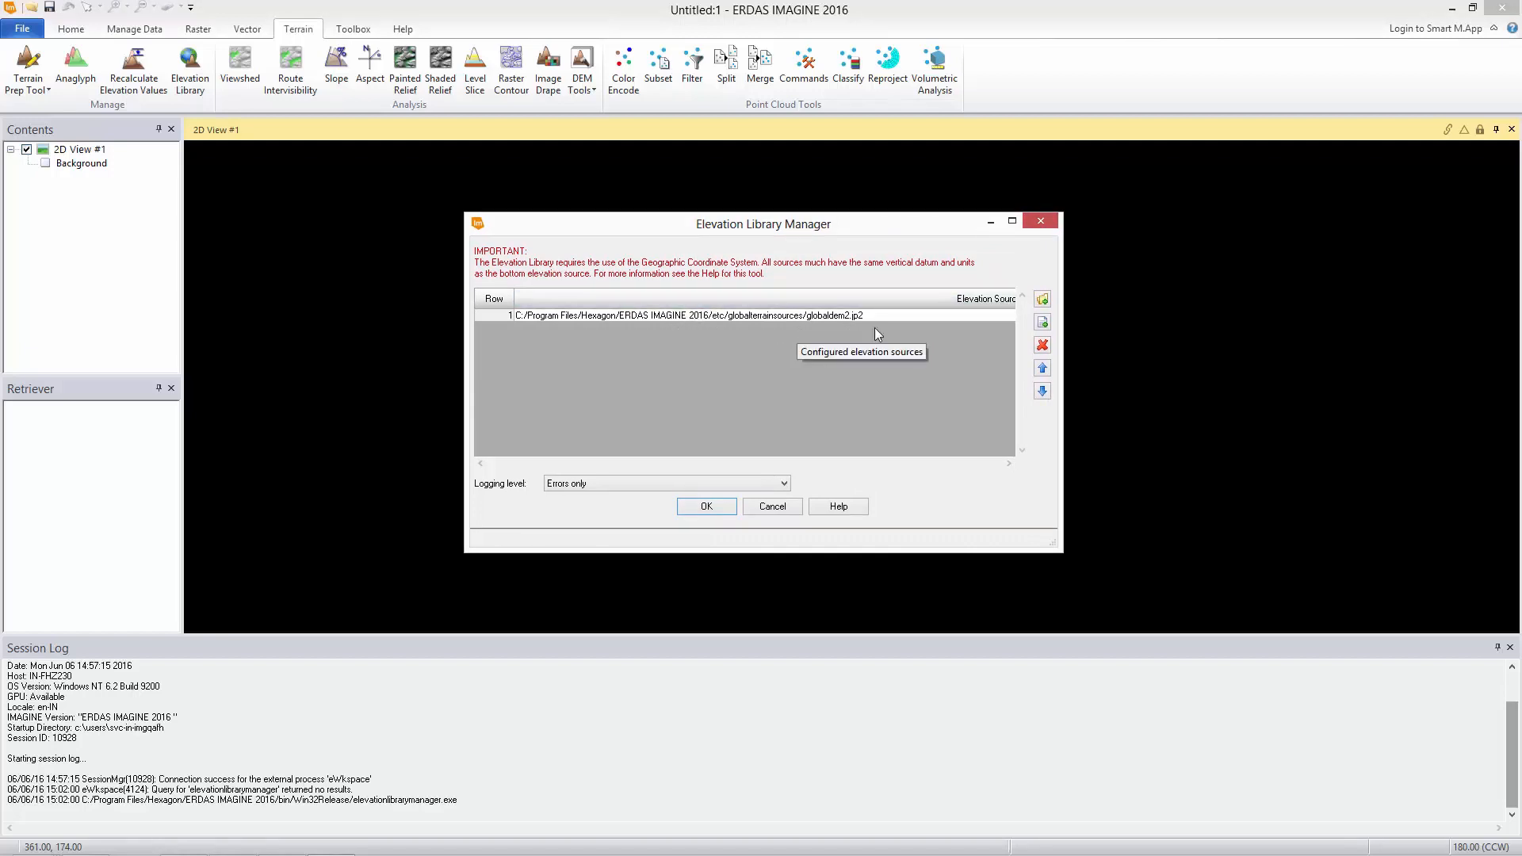
{"action": "left_click", "coordinate": [1043, 300]}
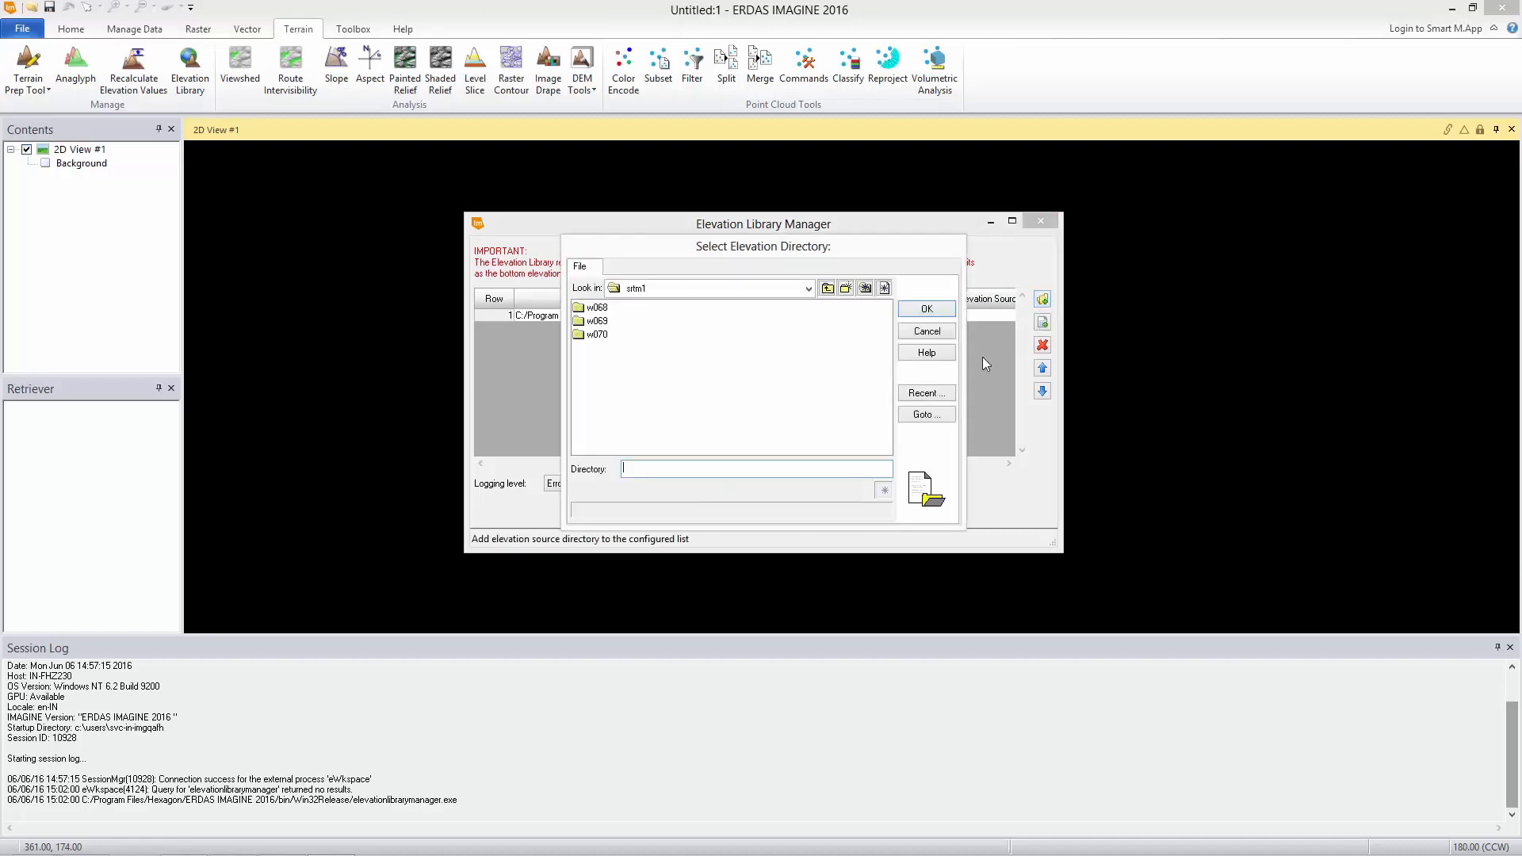
{"action": "double_click", "coordinate": [599, 308]}
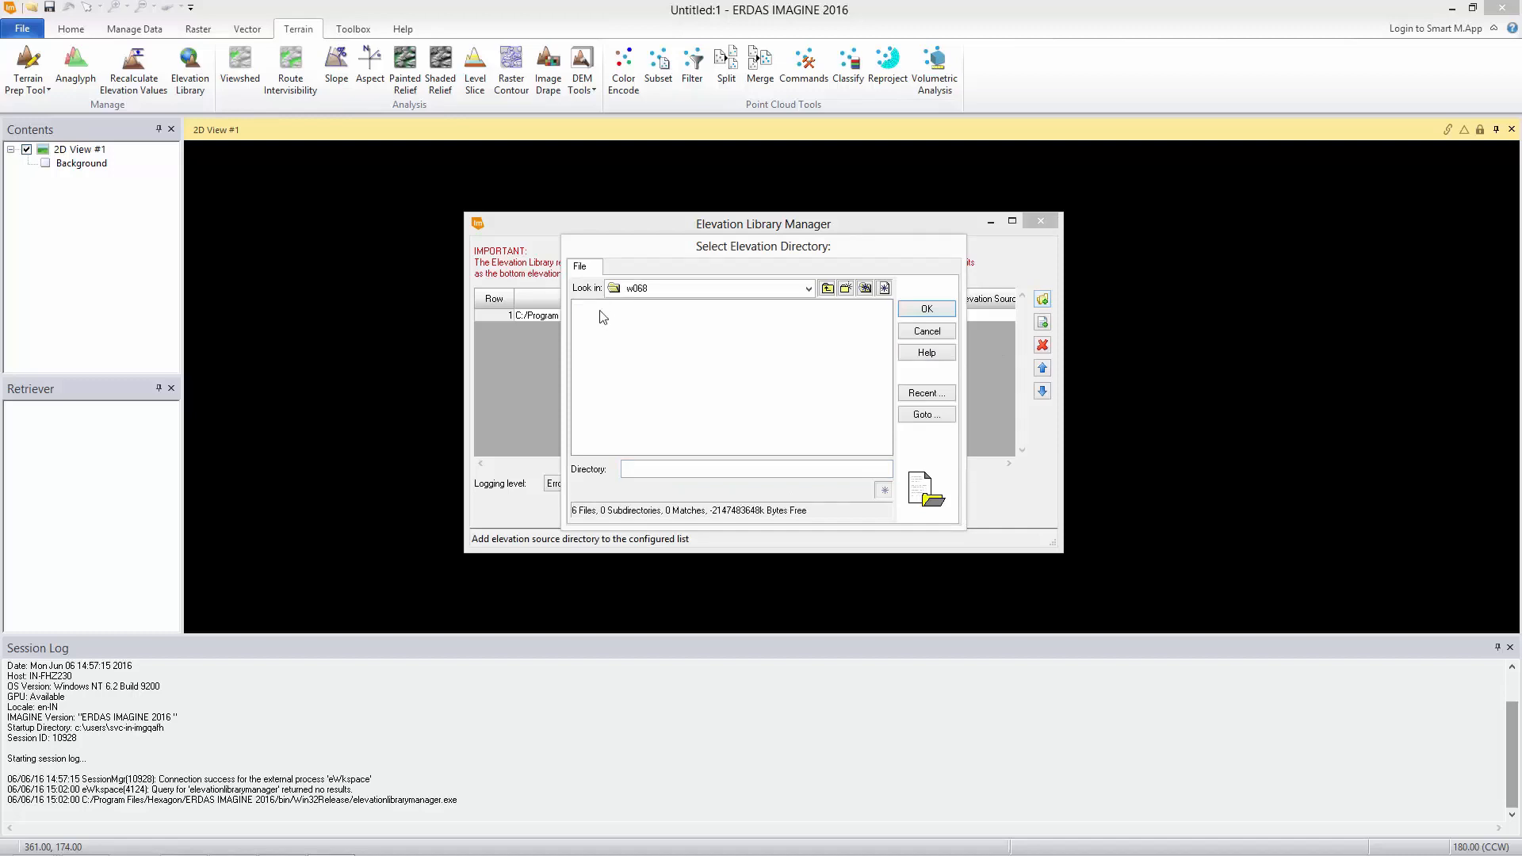
{"action": "left_click", "coordinate": [910, 314]}
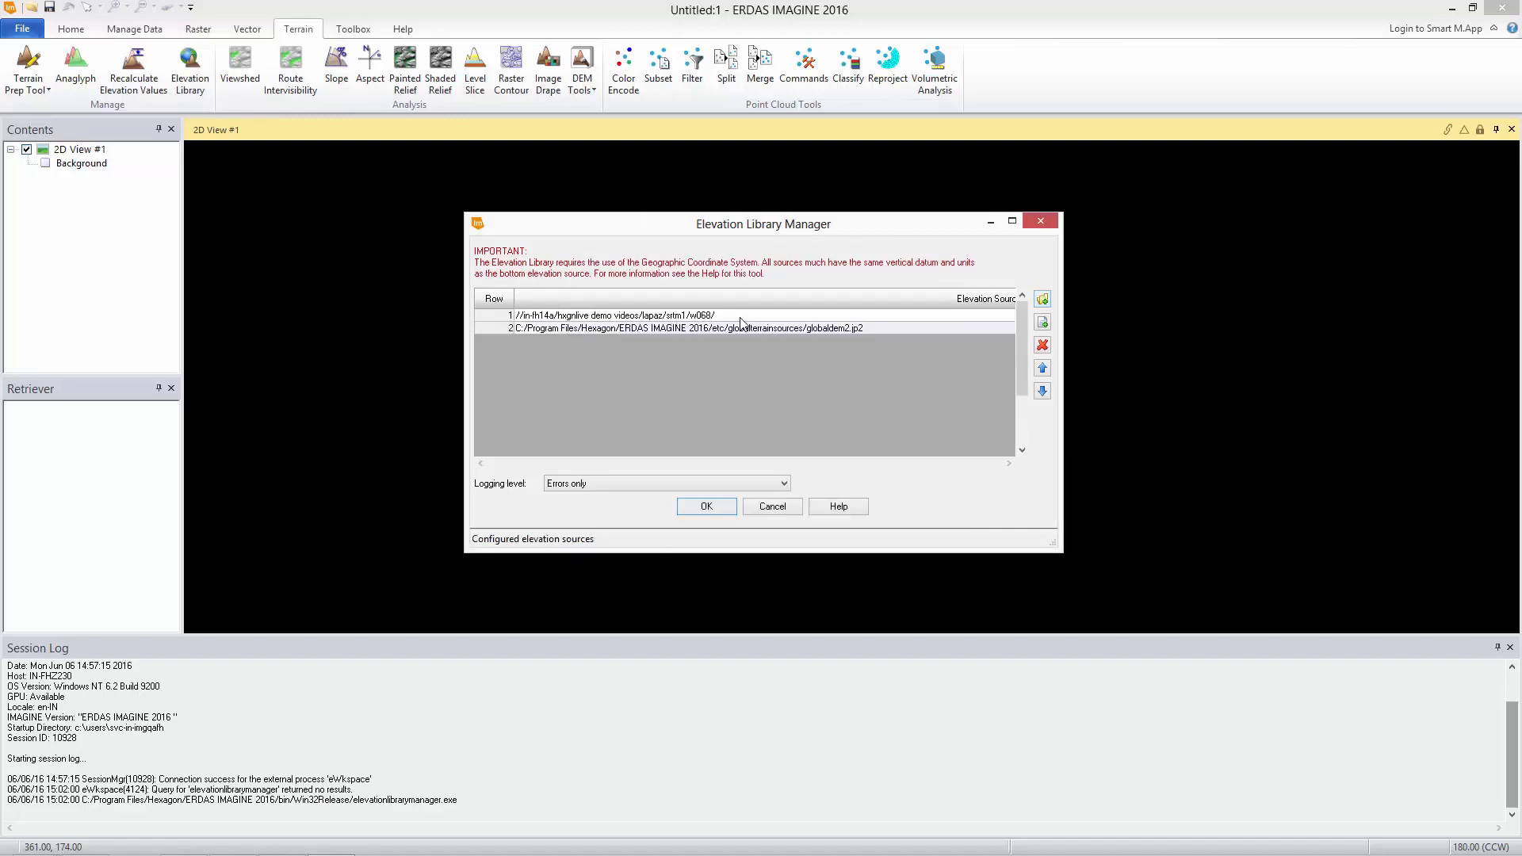
Add the DTED file s17.dt1 from the srtm1/w069 folder to the configured elevation sources.
{"action": "left_click", "coordinate": [1042, 321]}
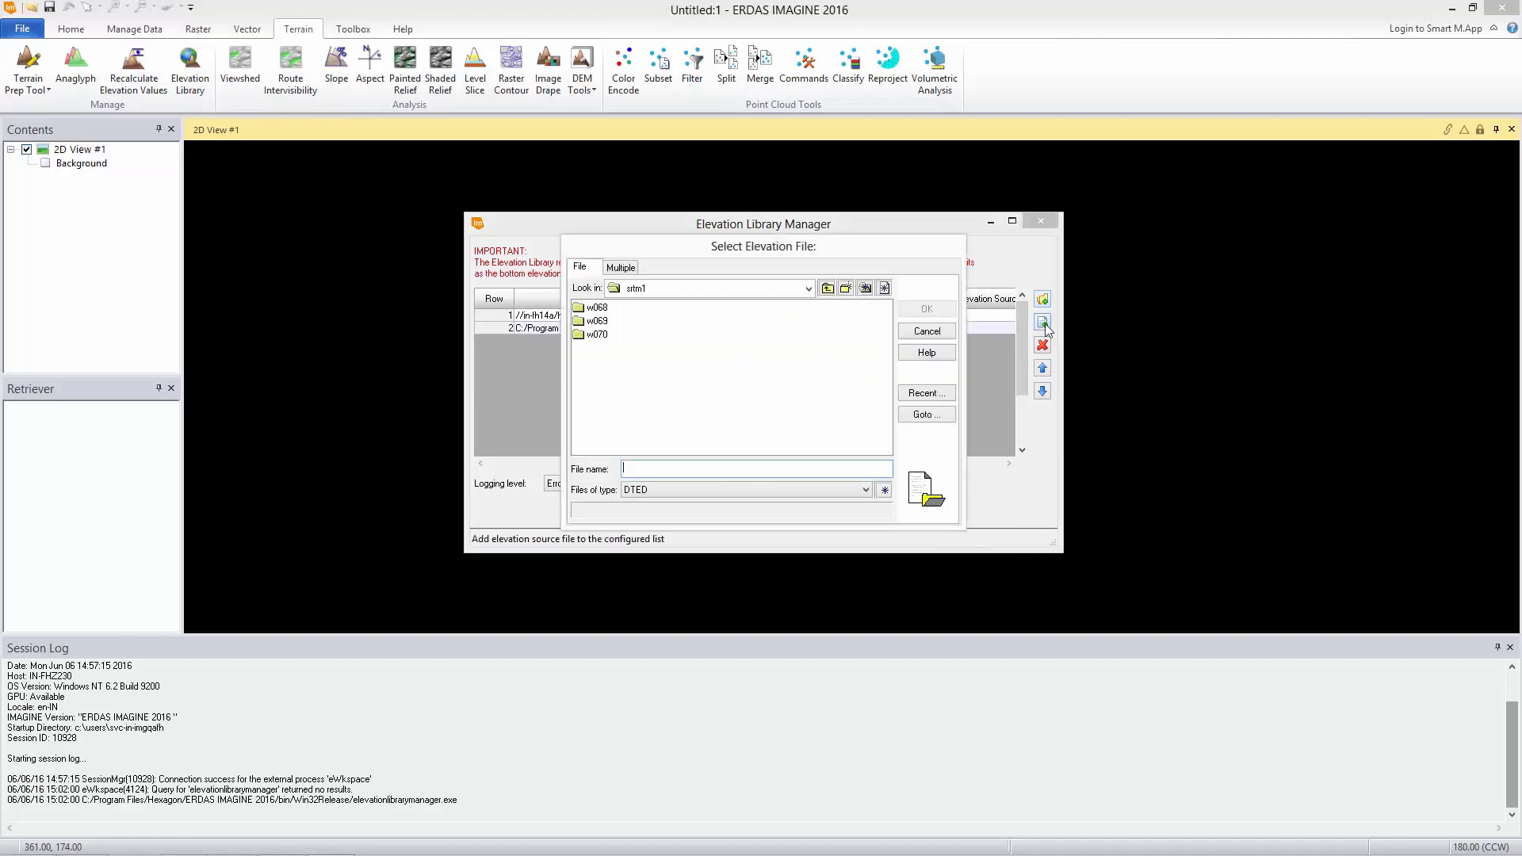
{"action": "double_click", "coordinate": [601, 321]}
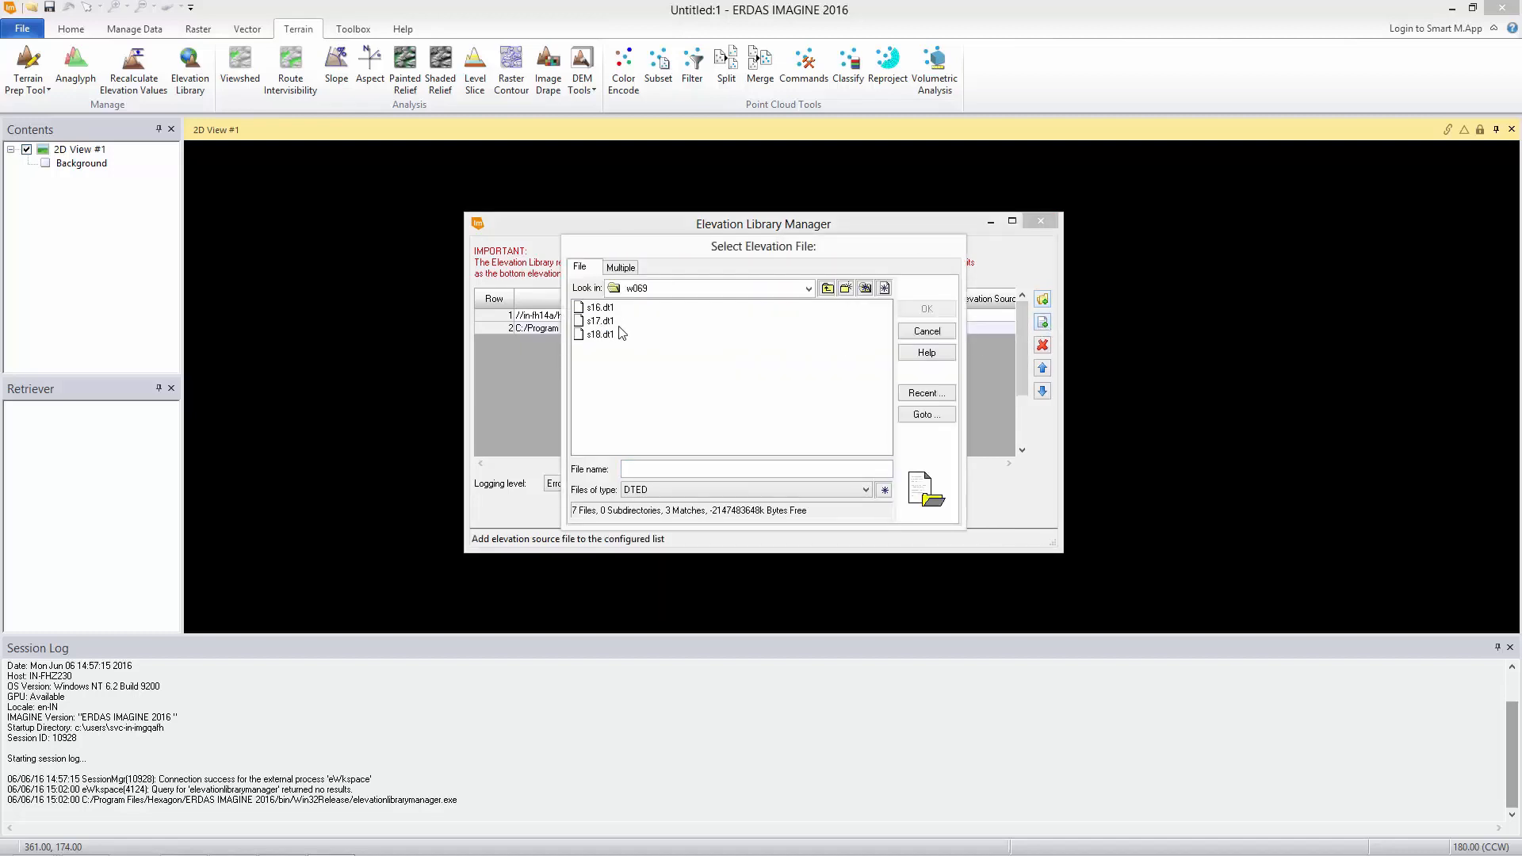
{"action": "double_click", "coordinate": [604, 327]}
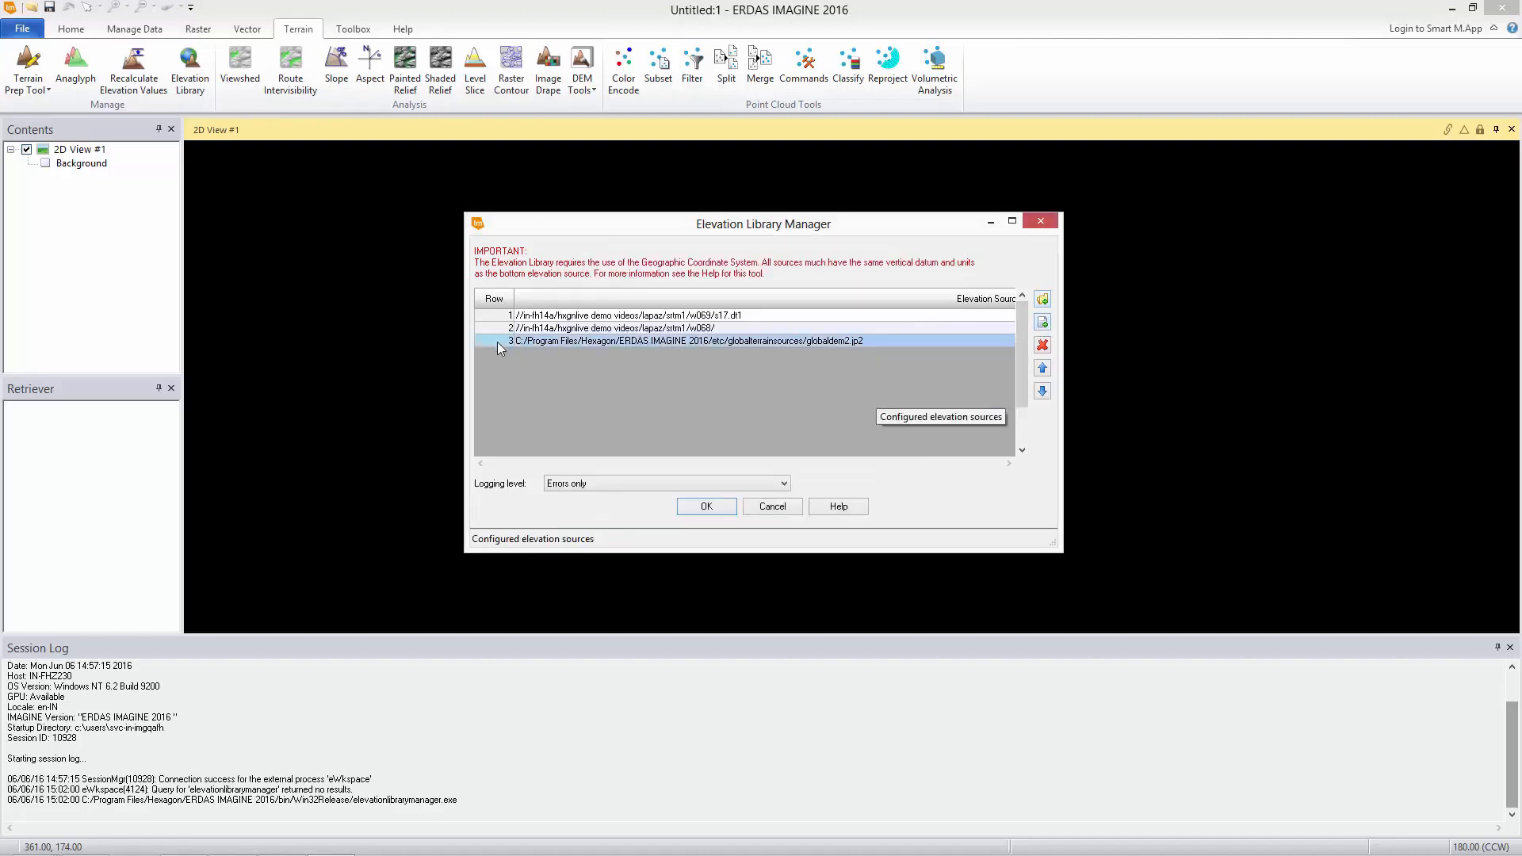
Move the globaldem2.jp2 source up to row 1 of the elevation source list and accept the Elevation Library configuration.
{"action": "left_click", "coordinate": [1043, 370]}
{"action": "left_click", "coordinate": [1042, 370]}
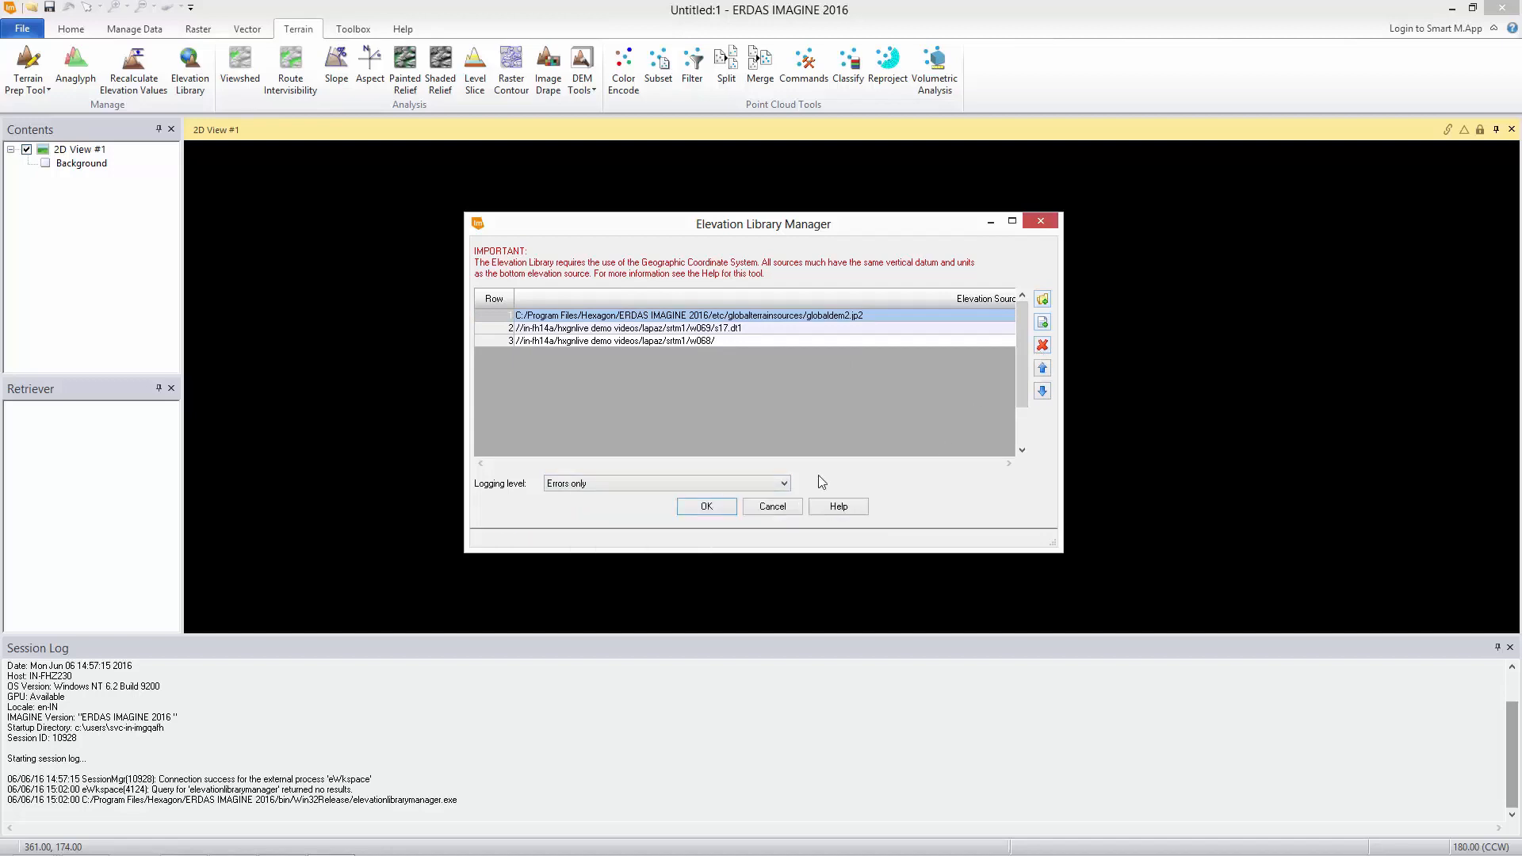
{"action": "left_click", "coordinate": [708, 506]}
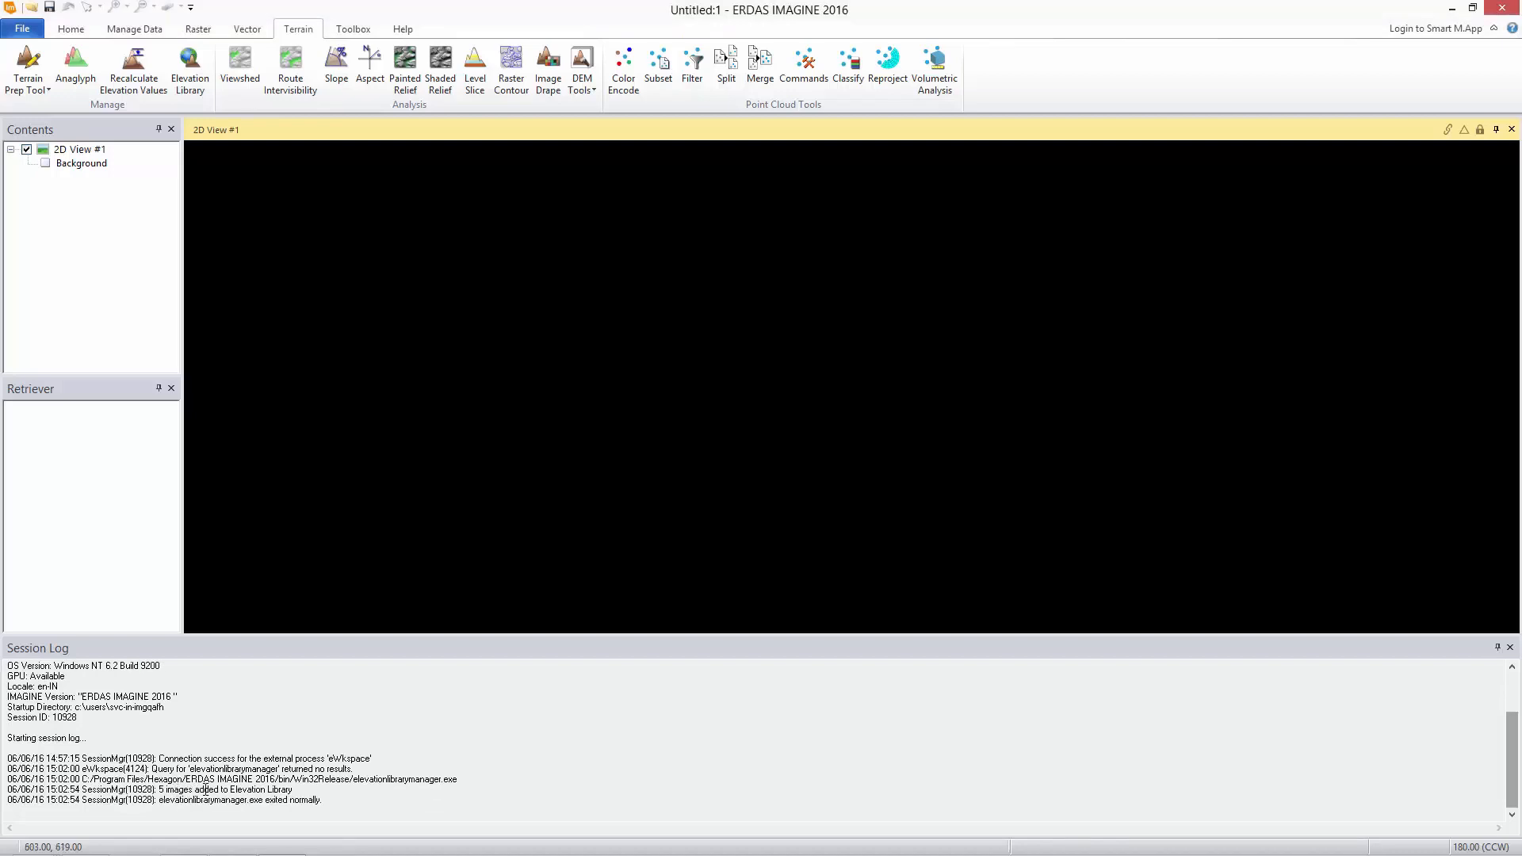
Check the session log entry on images added to the Elevation Library, and review the configured sources without changing them.
{"action": "left_click_drag", "start_coordinate": [158, 789], "coordinate": [294, 790]}
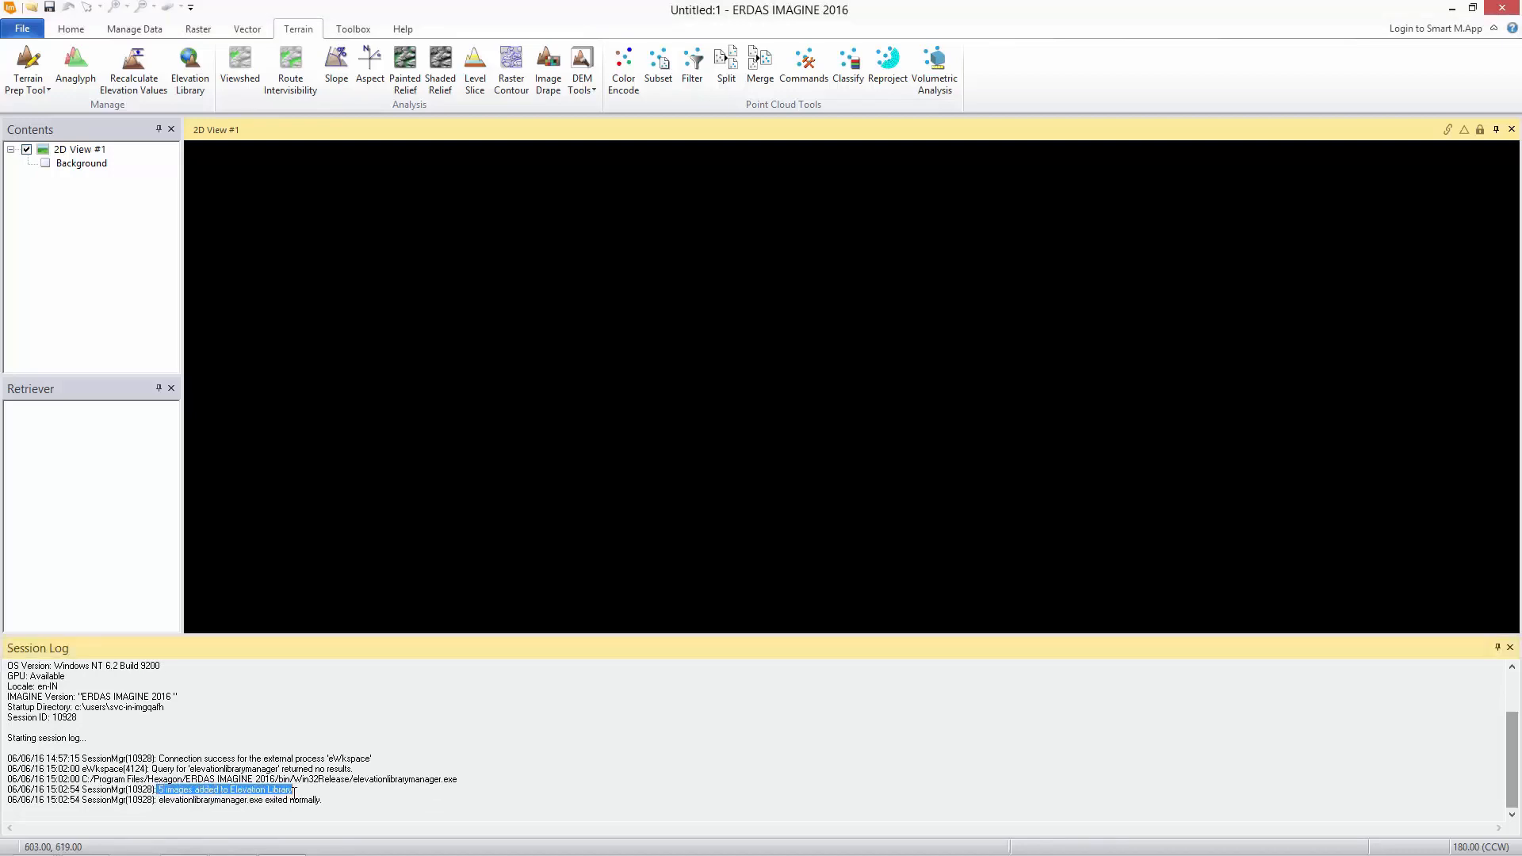
{"action": "left_click", "coordinate": [773, 430]}
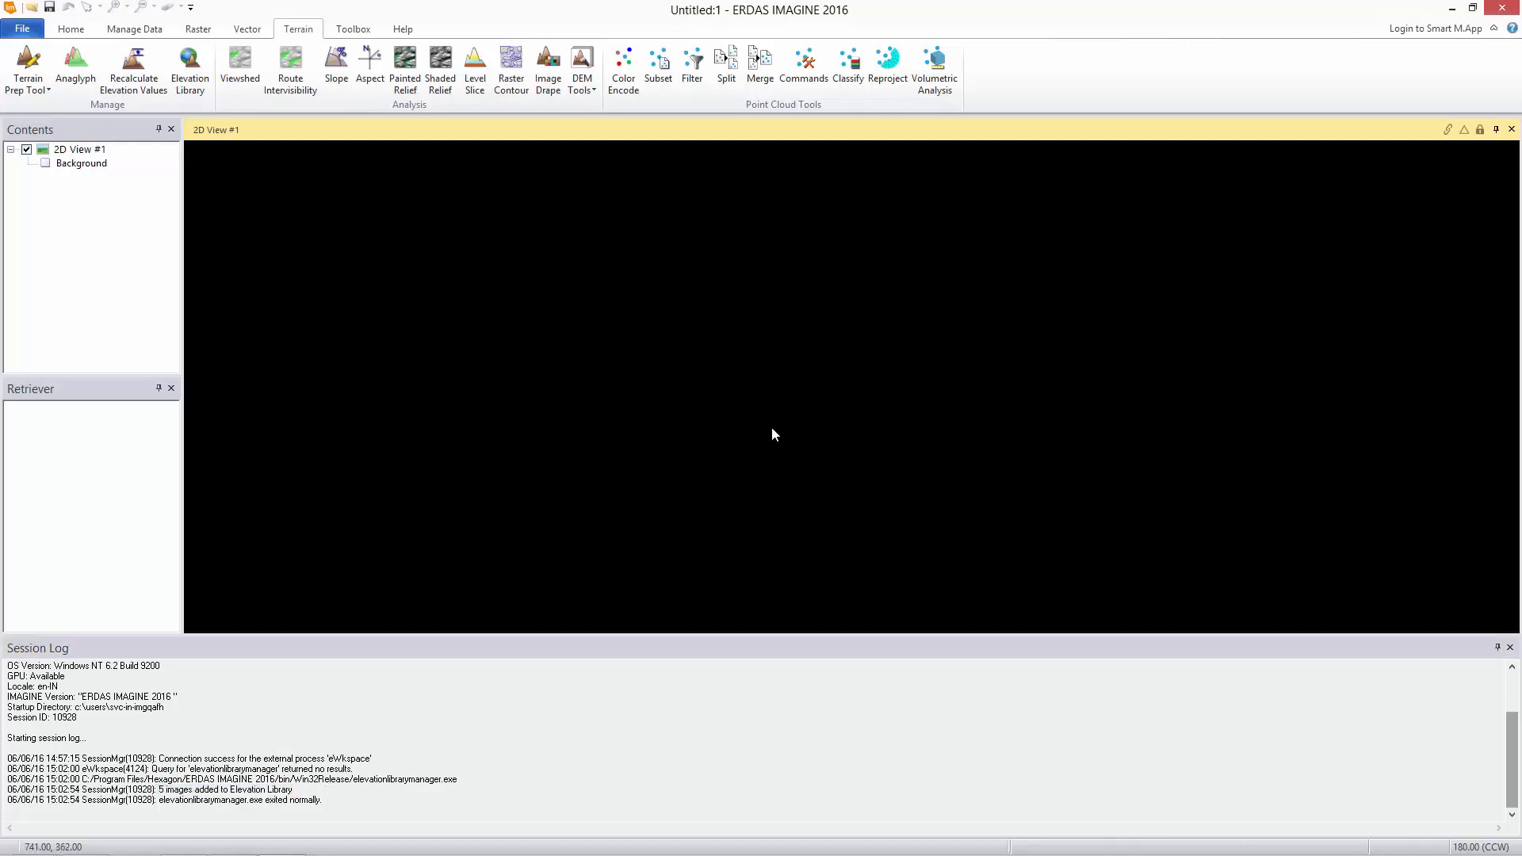
{"action": "left_click", "coordinate": [190, 67]}
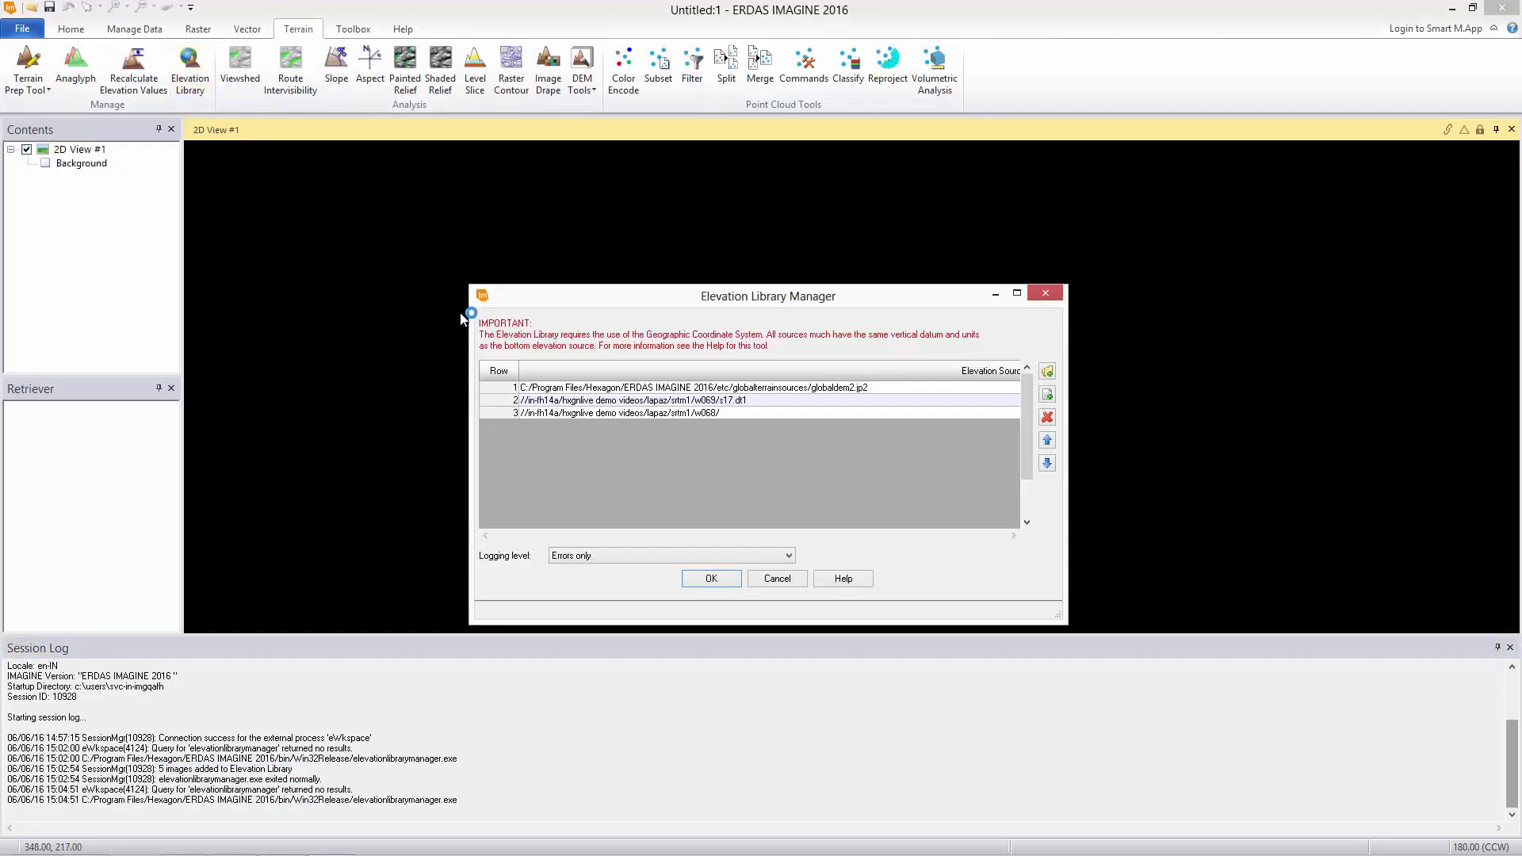
{"action": "left_click_drag", "start_coordinate": [500, 387], "coordinate": [508, 414]}
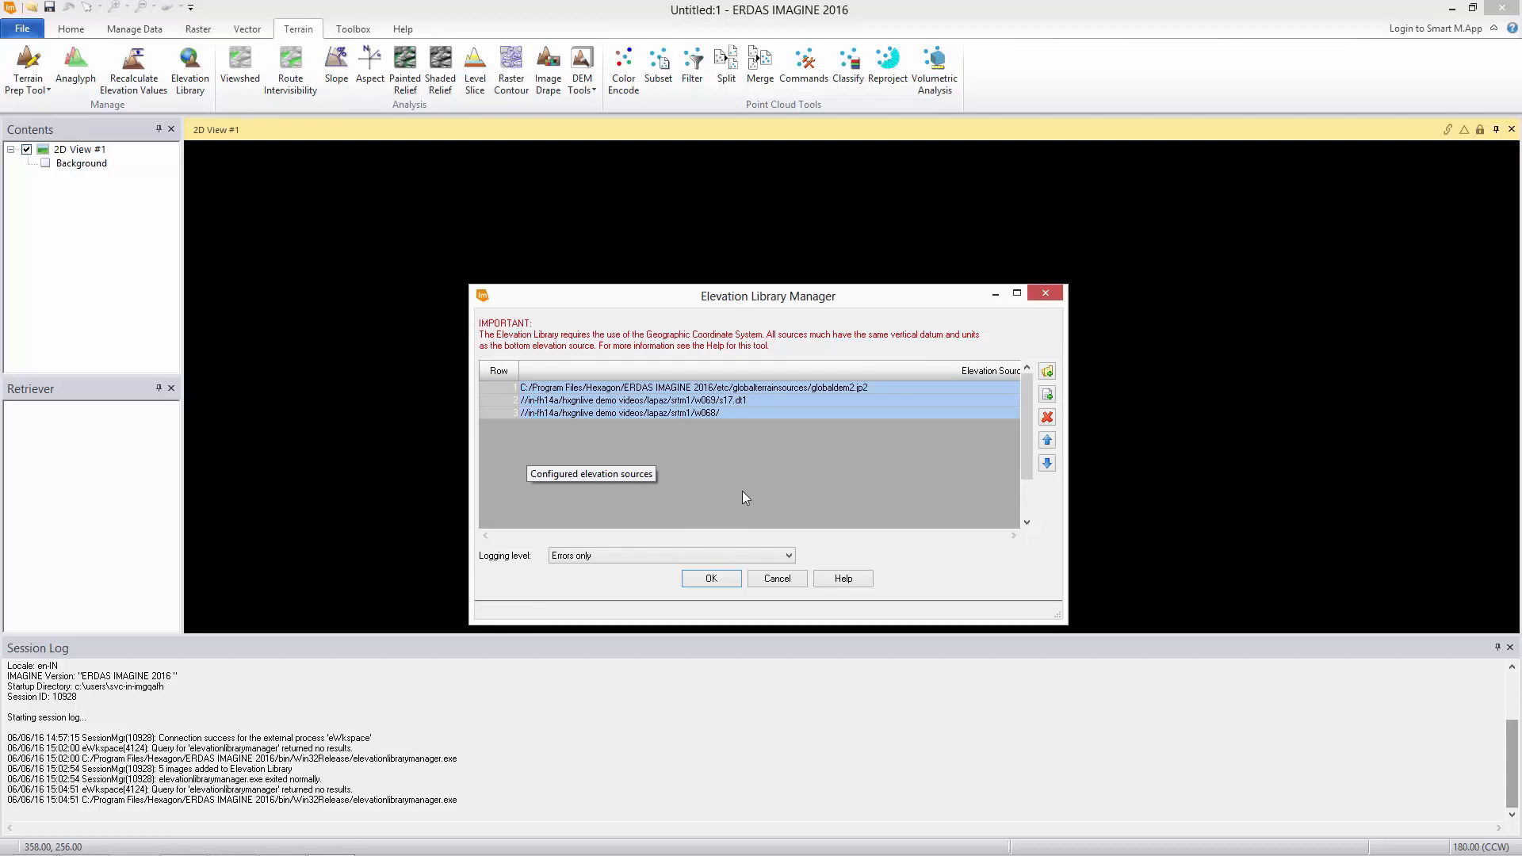
{"action": "left_click", "coordinate": [762, 579]}
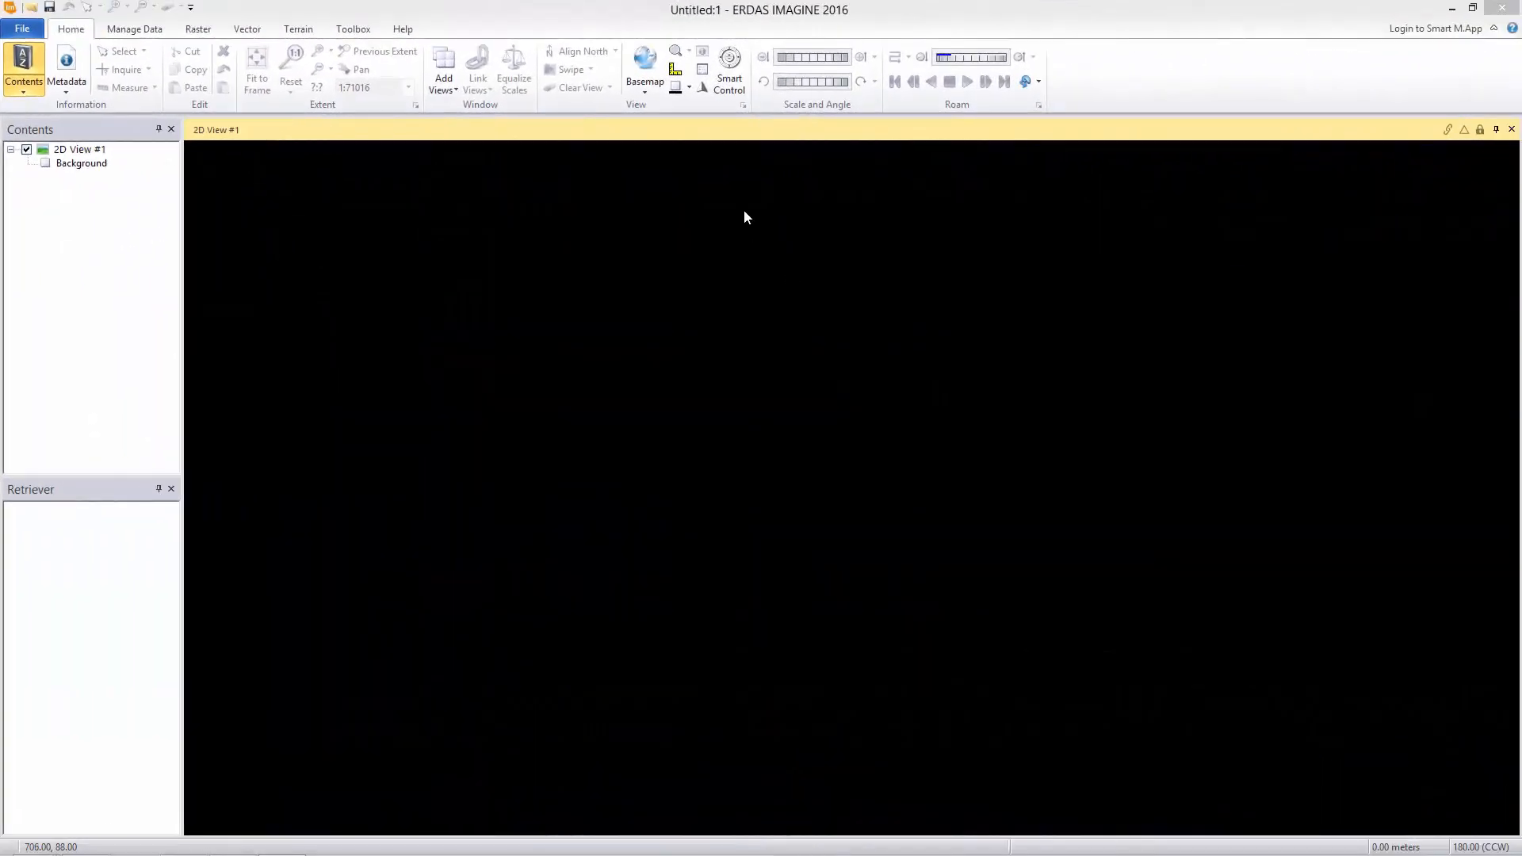
Load the 09AUG24151221-P1BS_R1C1 NTF image into the empty 2D view.
{"action": "right_click", "coordinate": [744, 209]}
{"action": "left_click", "coordinate": [768, 221]}
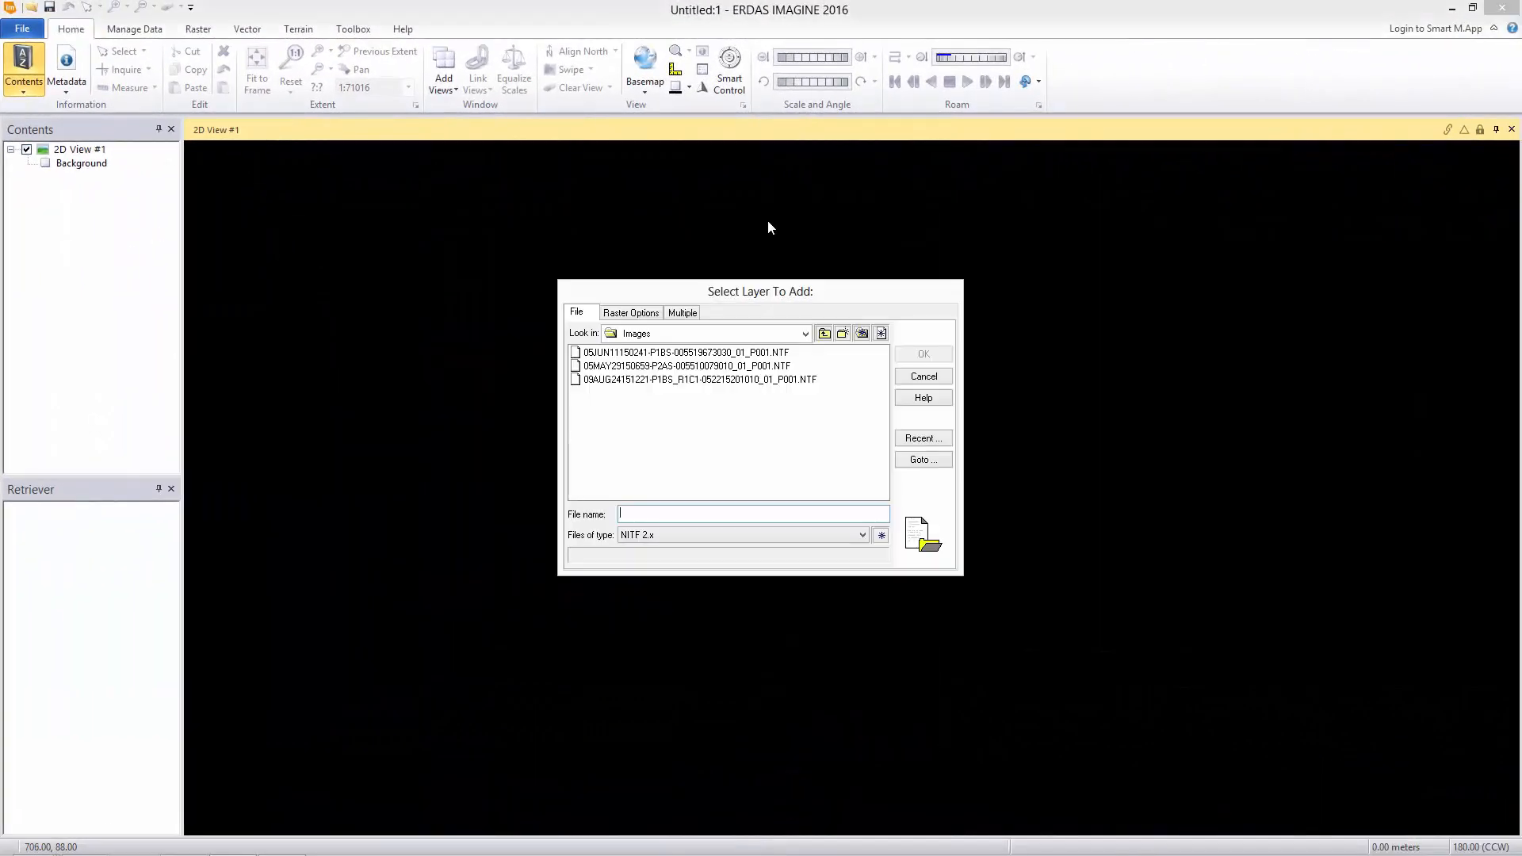
{"action": "left_click", "coordinate": [754, 380]}
{"action": "left_click", "coordinate": [910, 354]}
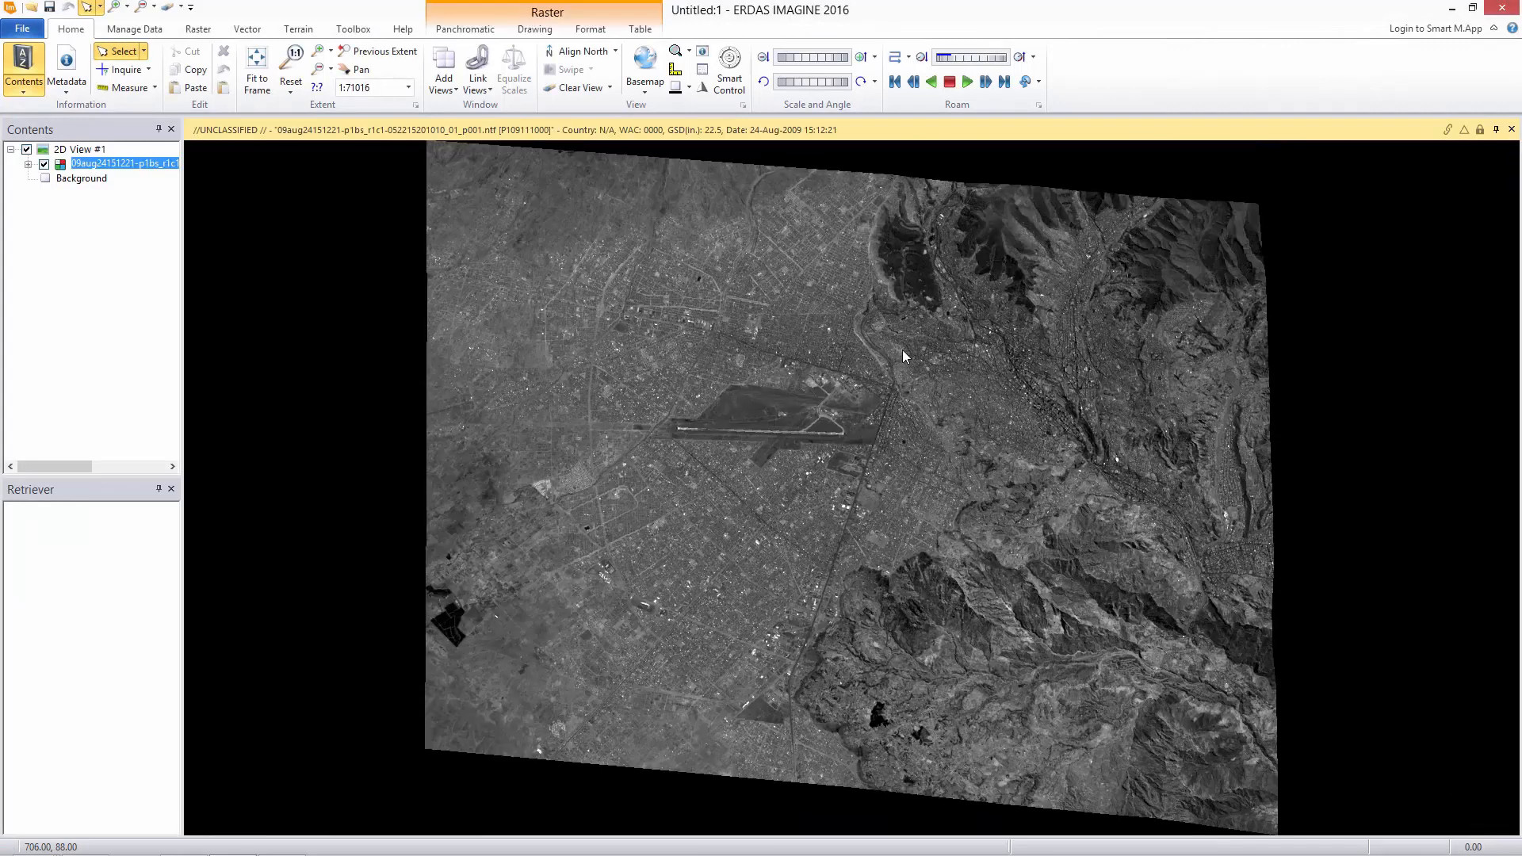
Place an Inquire Box around the airport, from about -68.216, -16.500 to -68.165, -16.518, and move its dialog clear of the ribbon.
{"action": "left_click", "coordinate": [148, 69]}
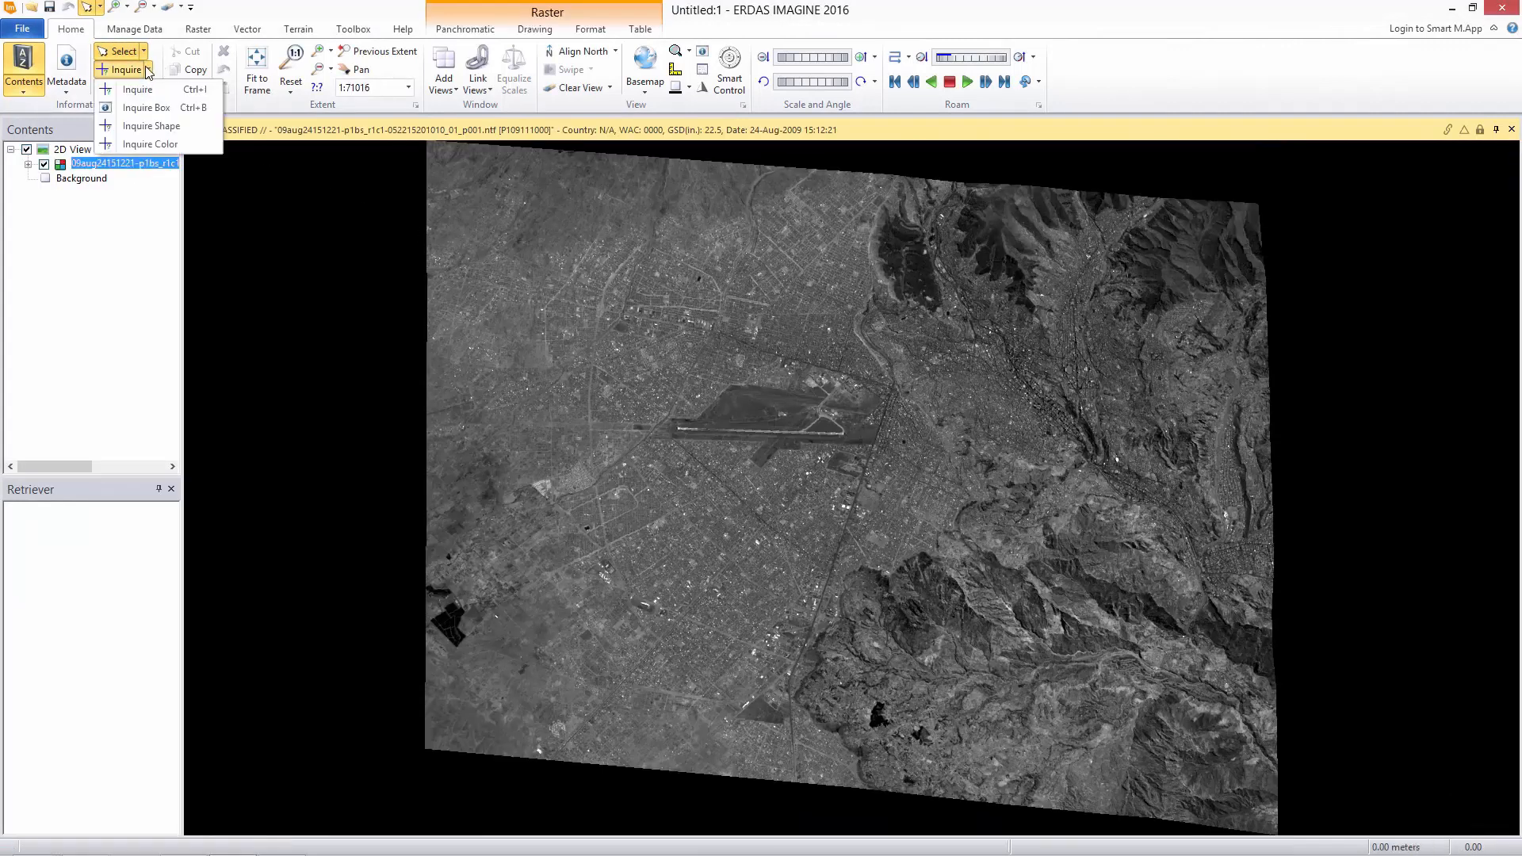
{"action": "left_click", "coordinate": [162, 109]}
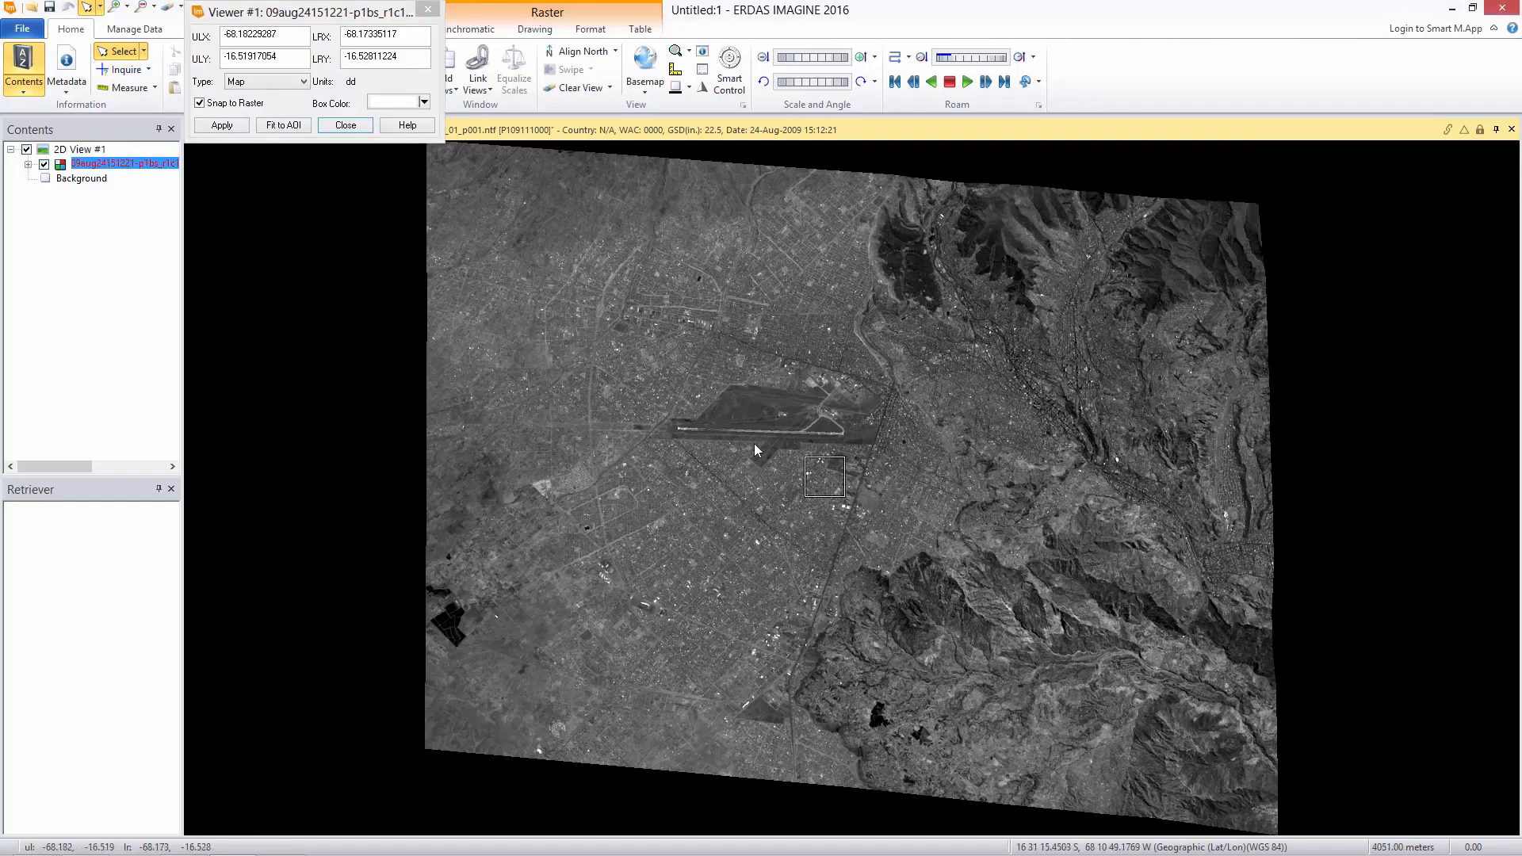
{"action": "left_click", "coordinate": [679, 390]}
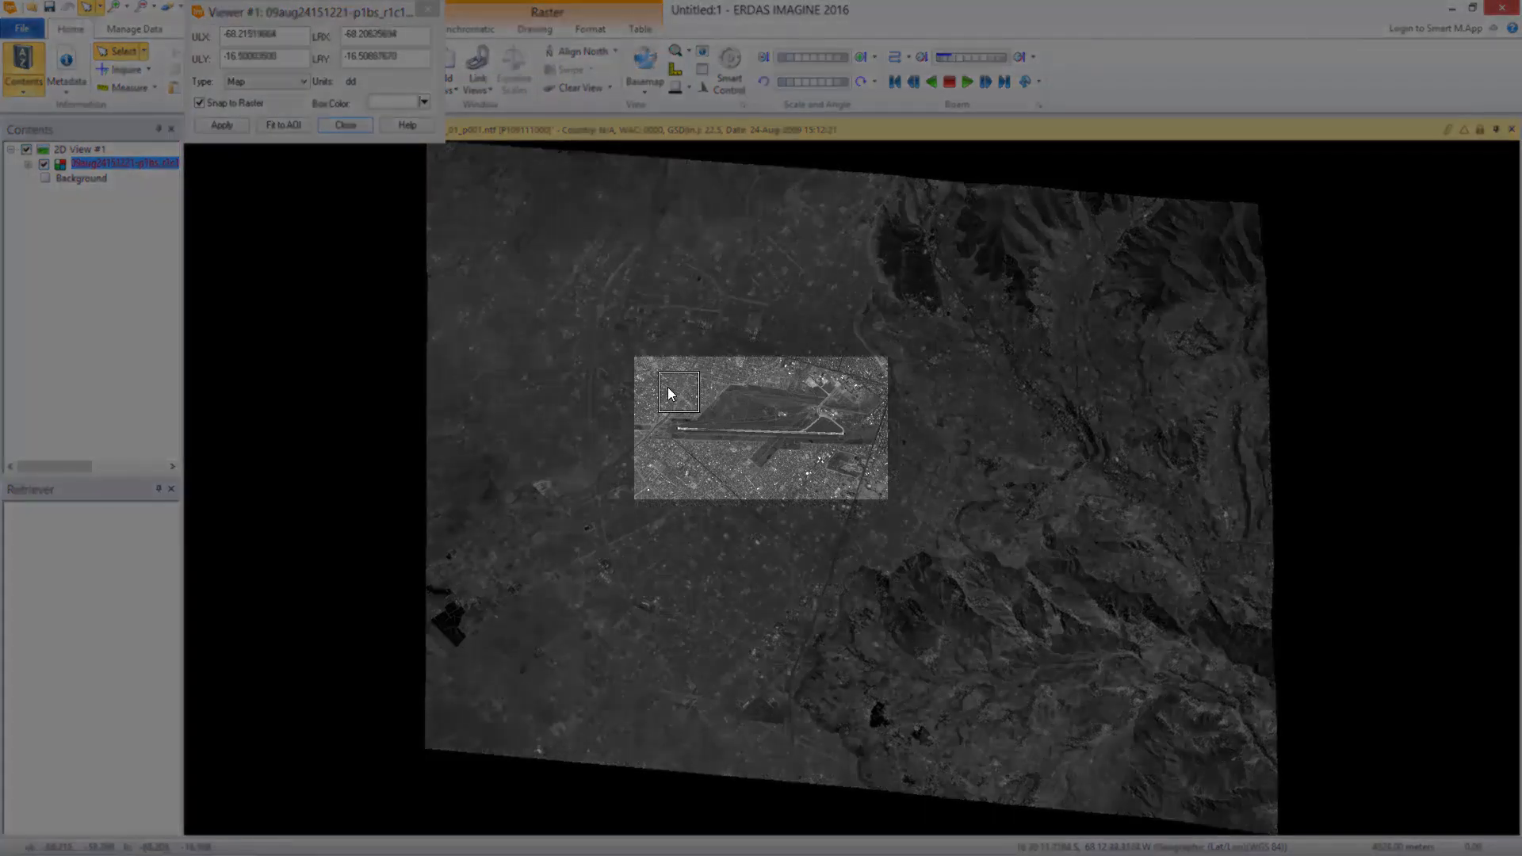
{"action": "left_click_drag", "start_coordinate": [698, 411], "coordinate": [881, 452]}
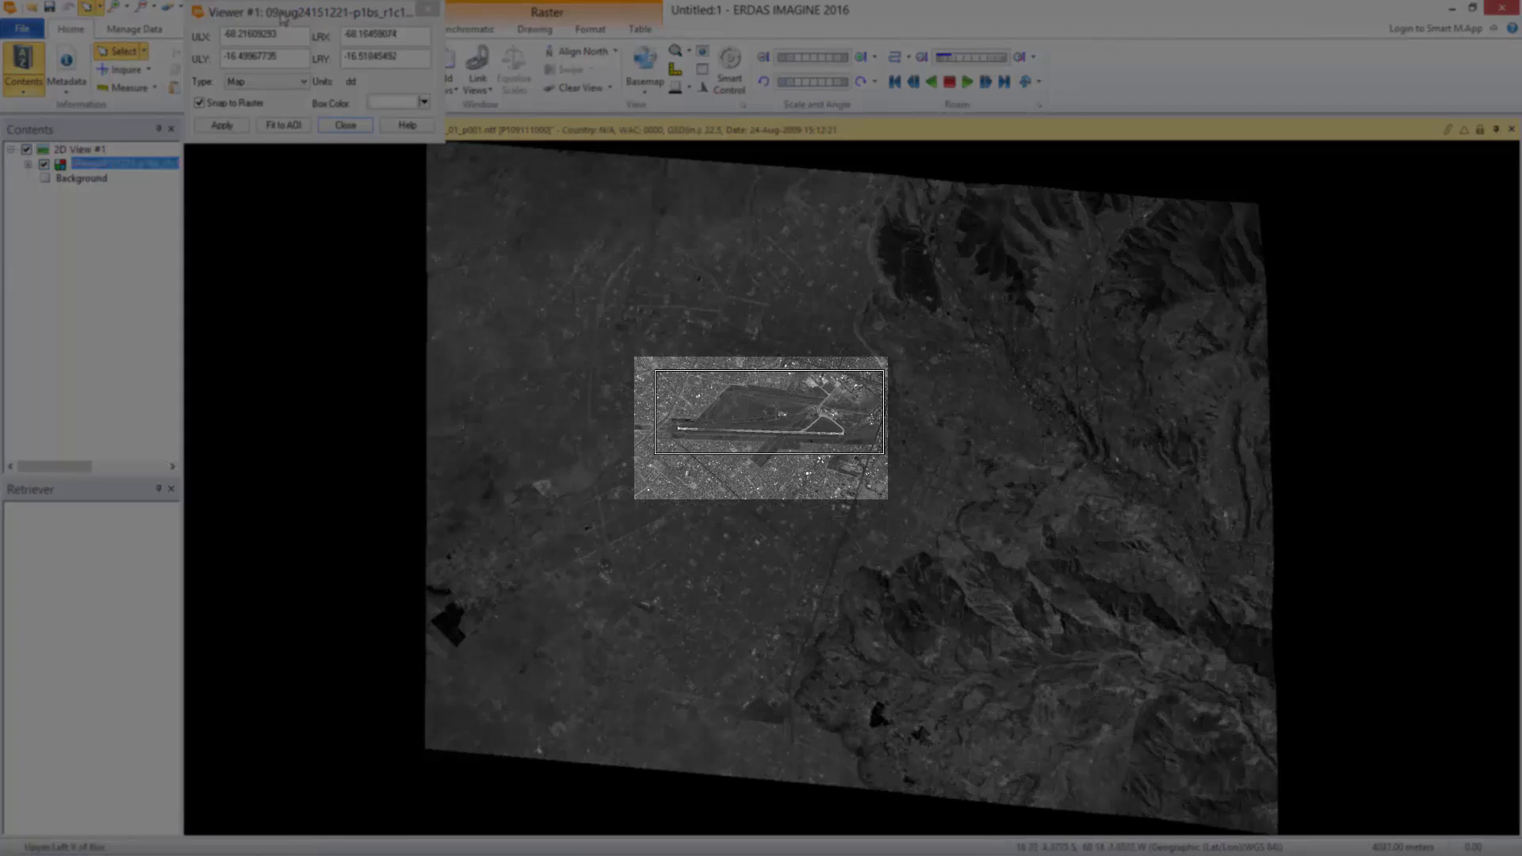
{"action": "left_click_drag", "start_coordinate": [293, 11], "coordinate": [295, 412]}
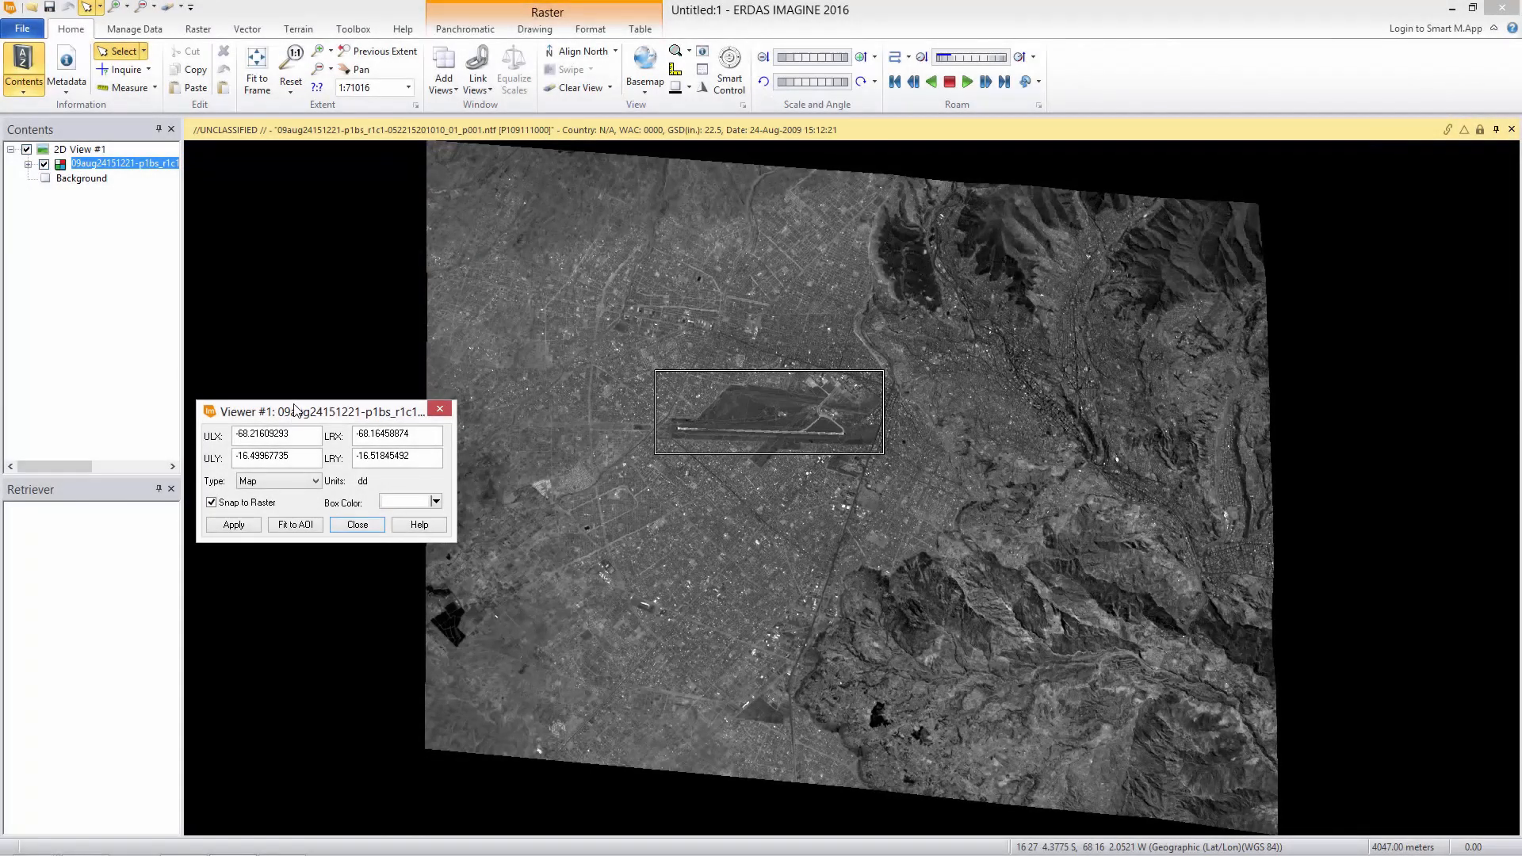
Start Orthorectify without GCP with the 09AUG24151221-P1BS_R1C1 NTF image as the input file.
{"action": "left_click", "coordinate": [199, 30]}
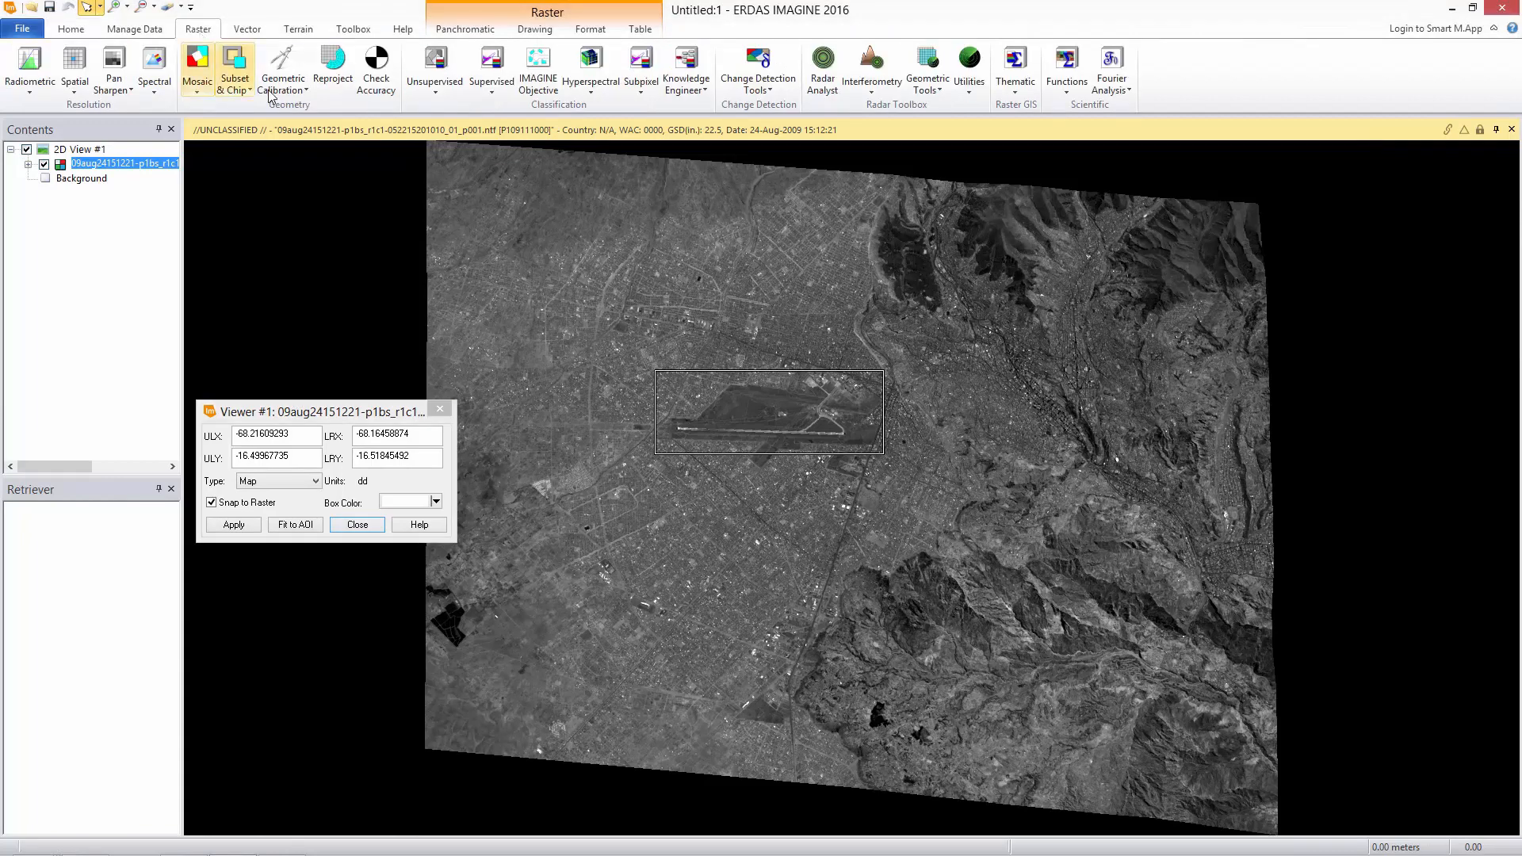
{"action": "left_click", "coordinate": [307, 92]}
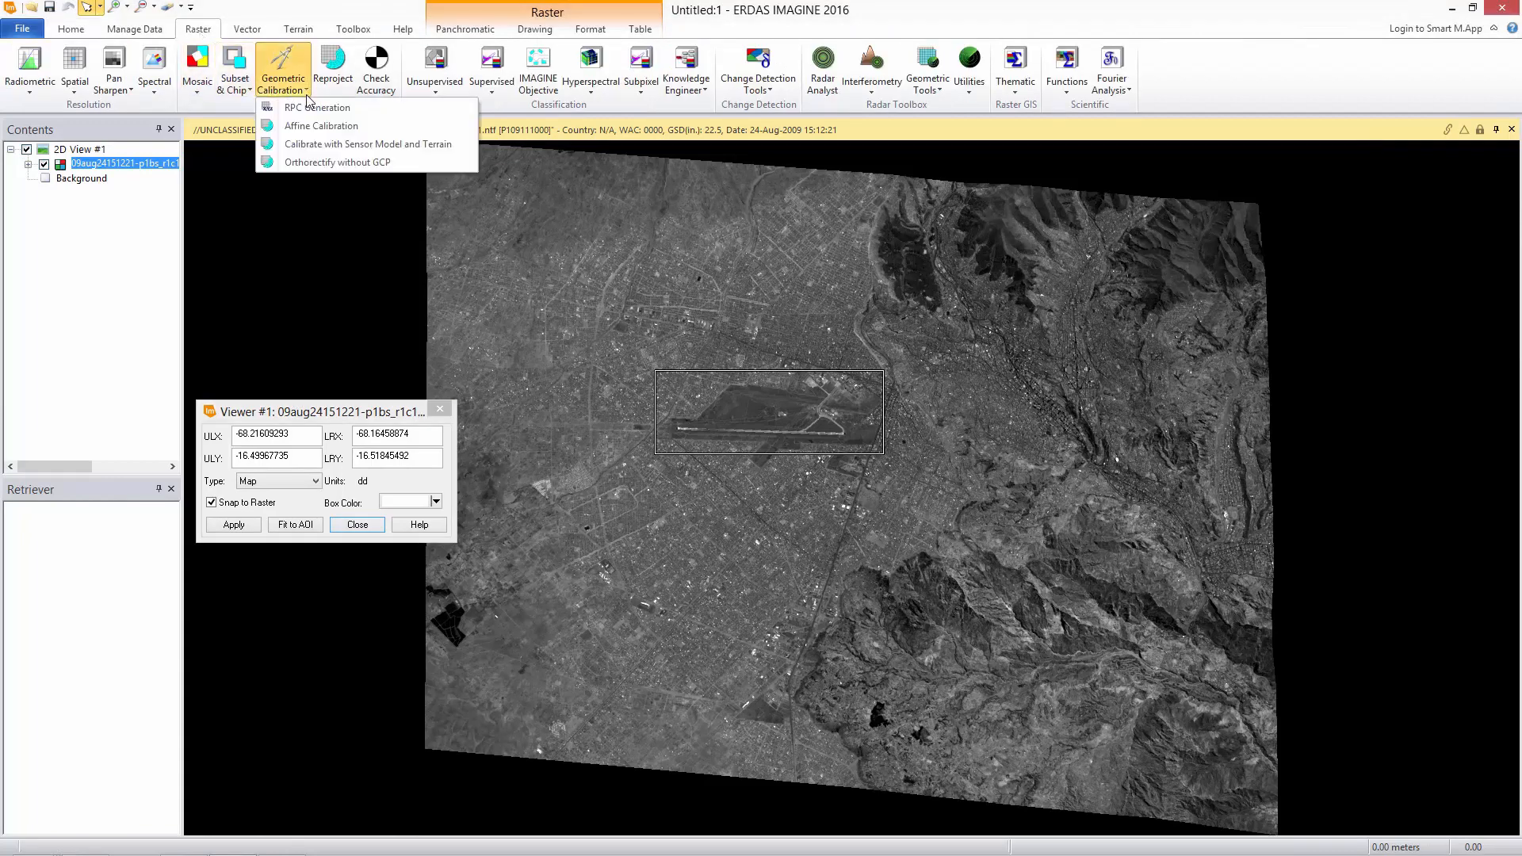
{"action": "left_click", "coordinate": [312, 163]}
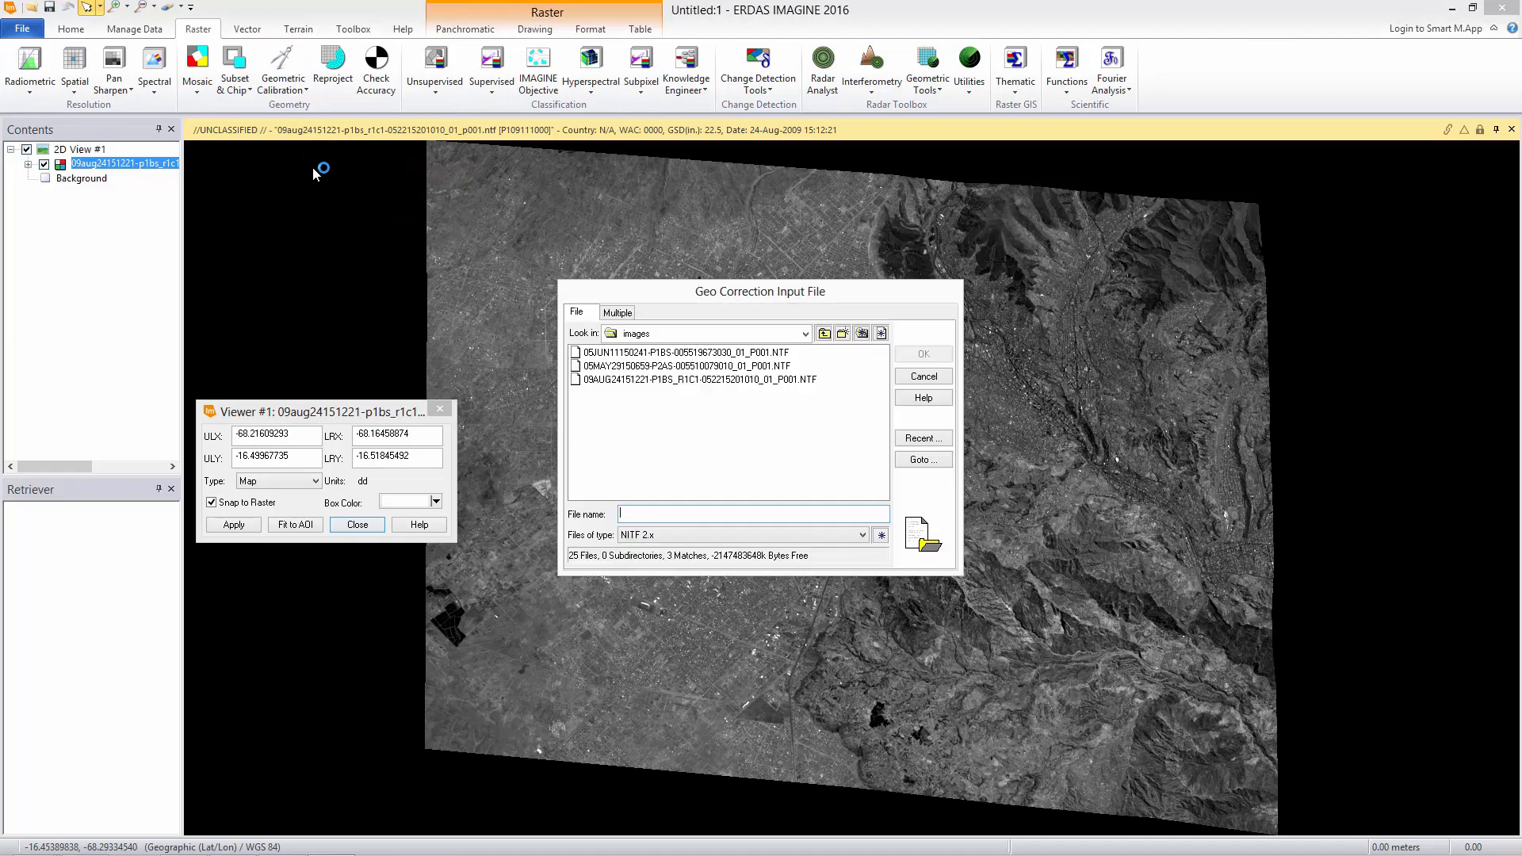
{"action": "left_click", "coordinate": [632, 379]}
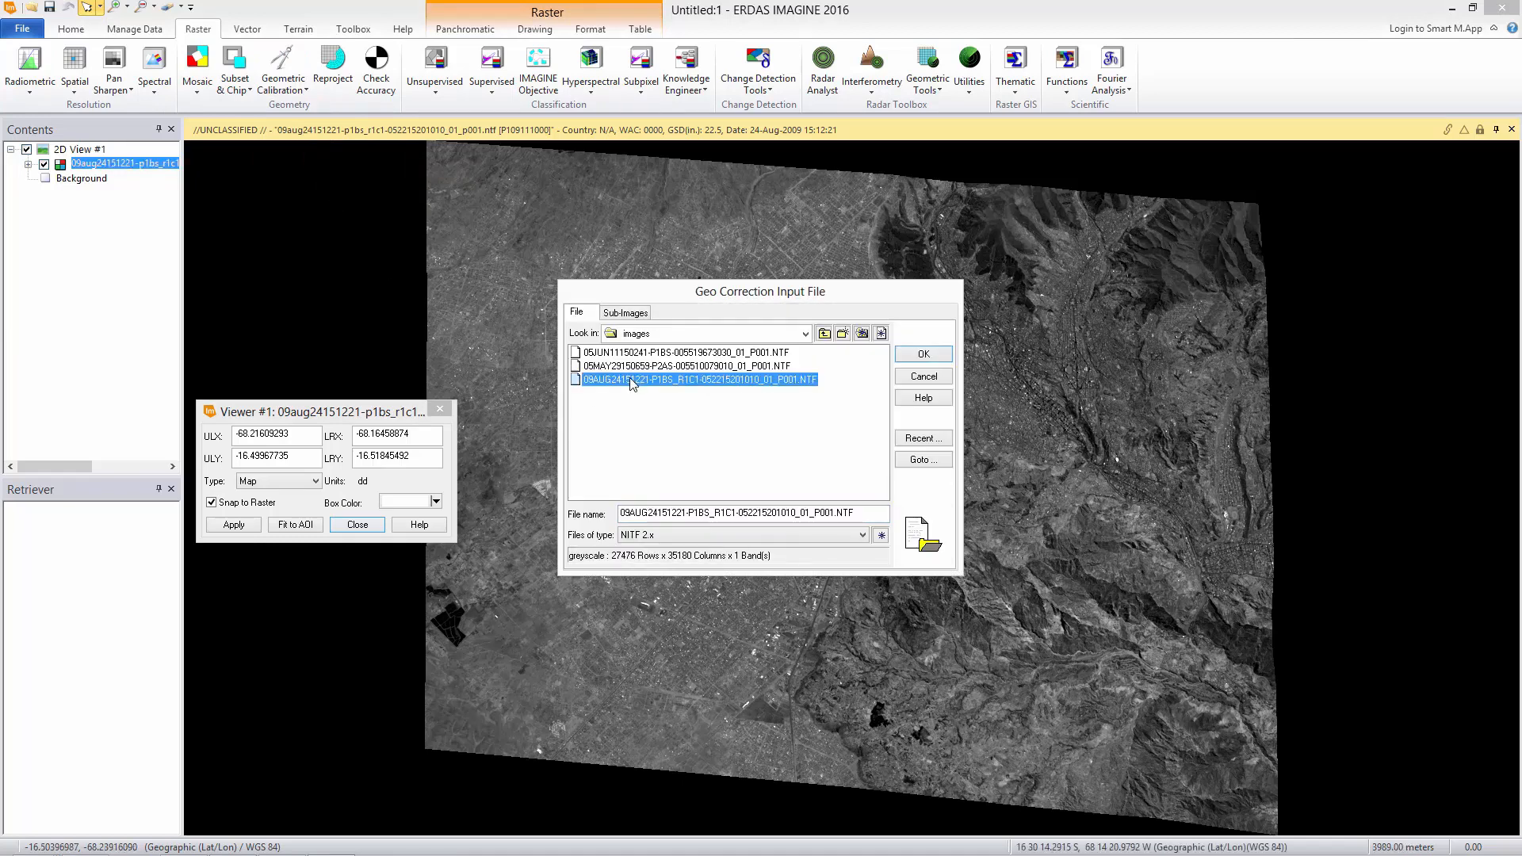
{"action": "left_click", "coordinate": [923, 354]}
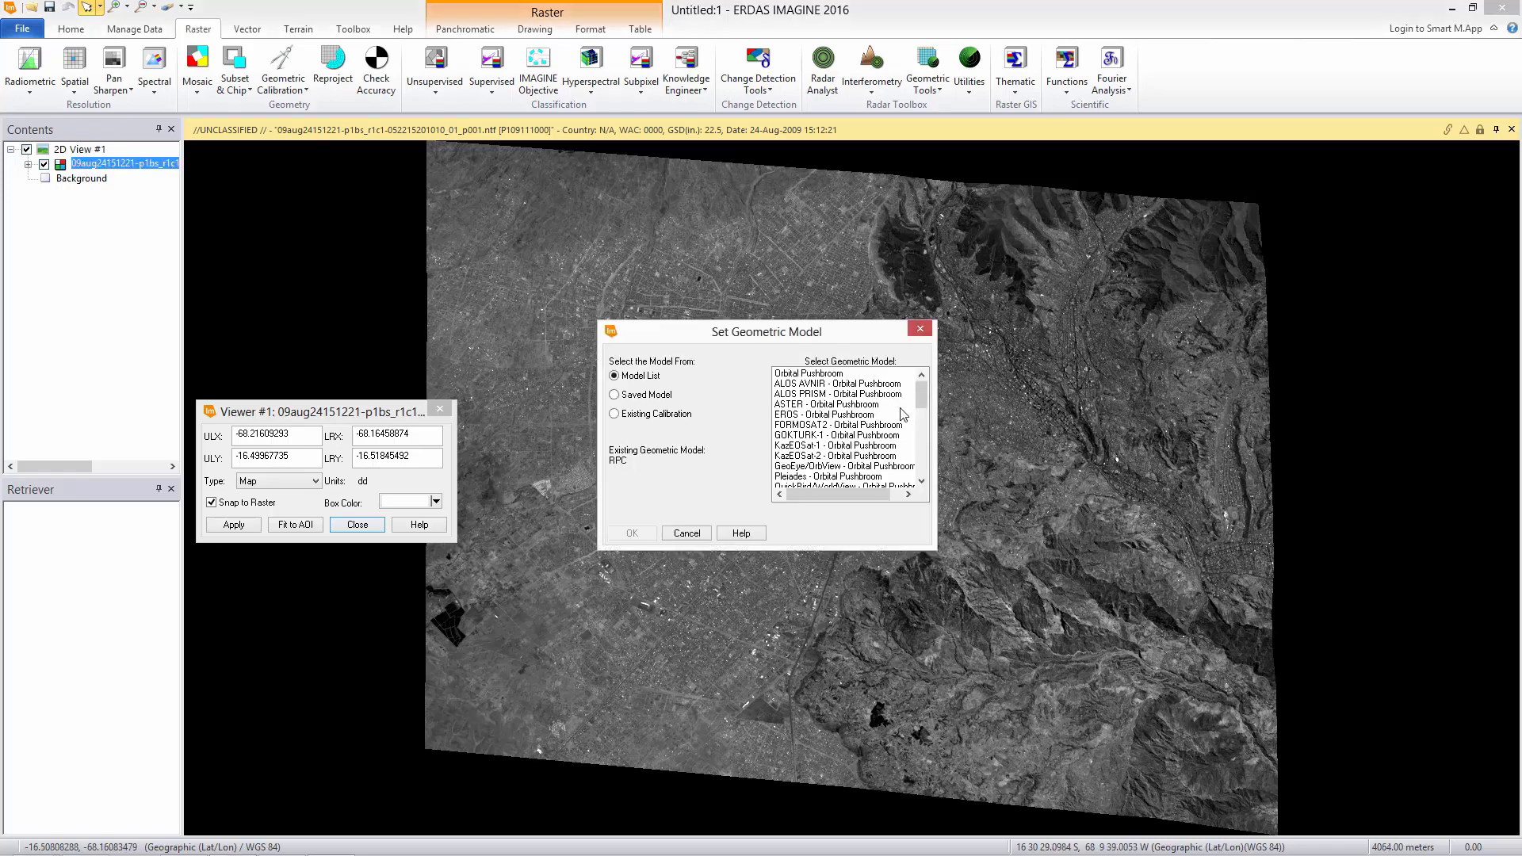
Set the geometric model to QuickBird/WorldView - Orbital Pushbroom.
{"action": "left_click_drag", "start_coordinate": [923, 391], "coordinate": [924, 404]}
{"action": "left_click", "coordinate": [843, 437]}
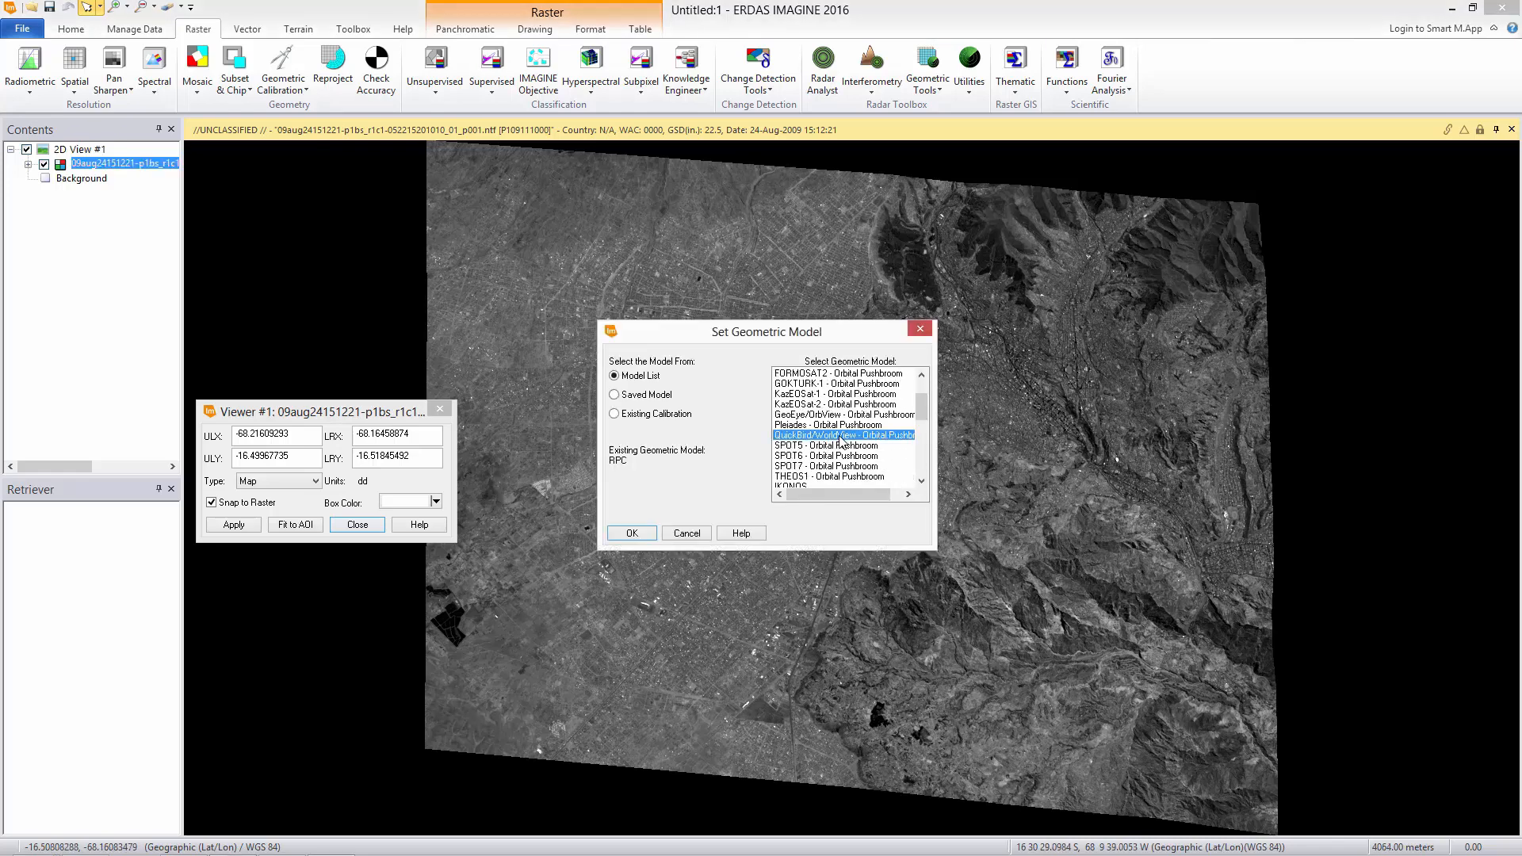
{"action": "left_click", "coordinate": [632, 533]}
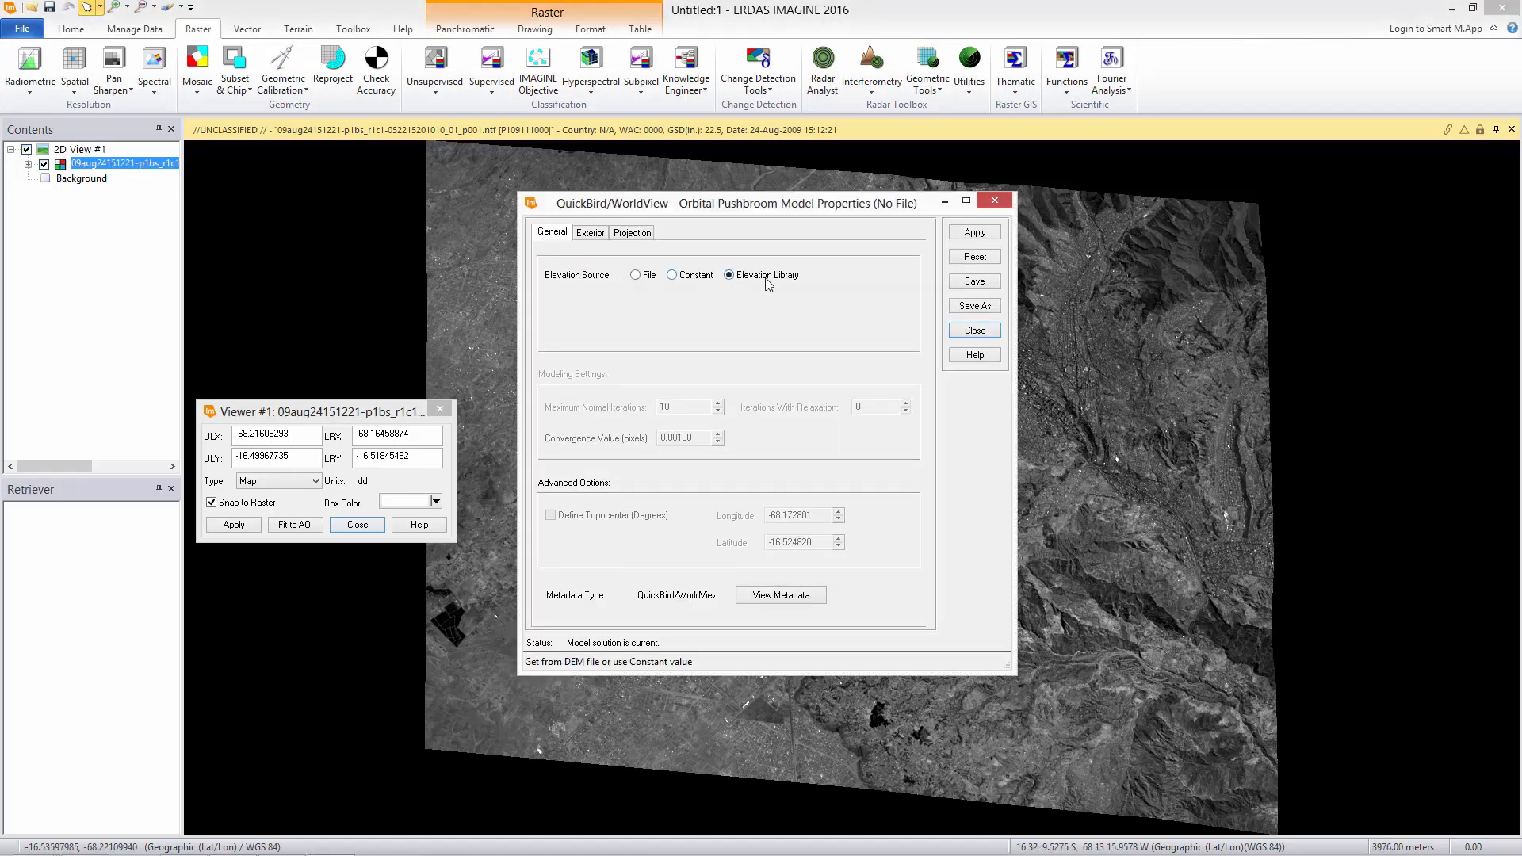
Compare the Constant and File elevation source options, and return the model's elevation source to Elevation Library.
{"action": "left_click", "coordinate": [671, 278]}
{"action": "left_click", "coordinate": [635, 275]}
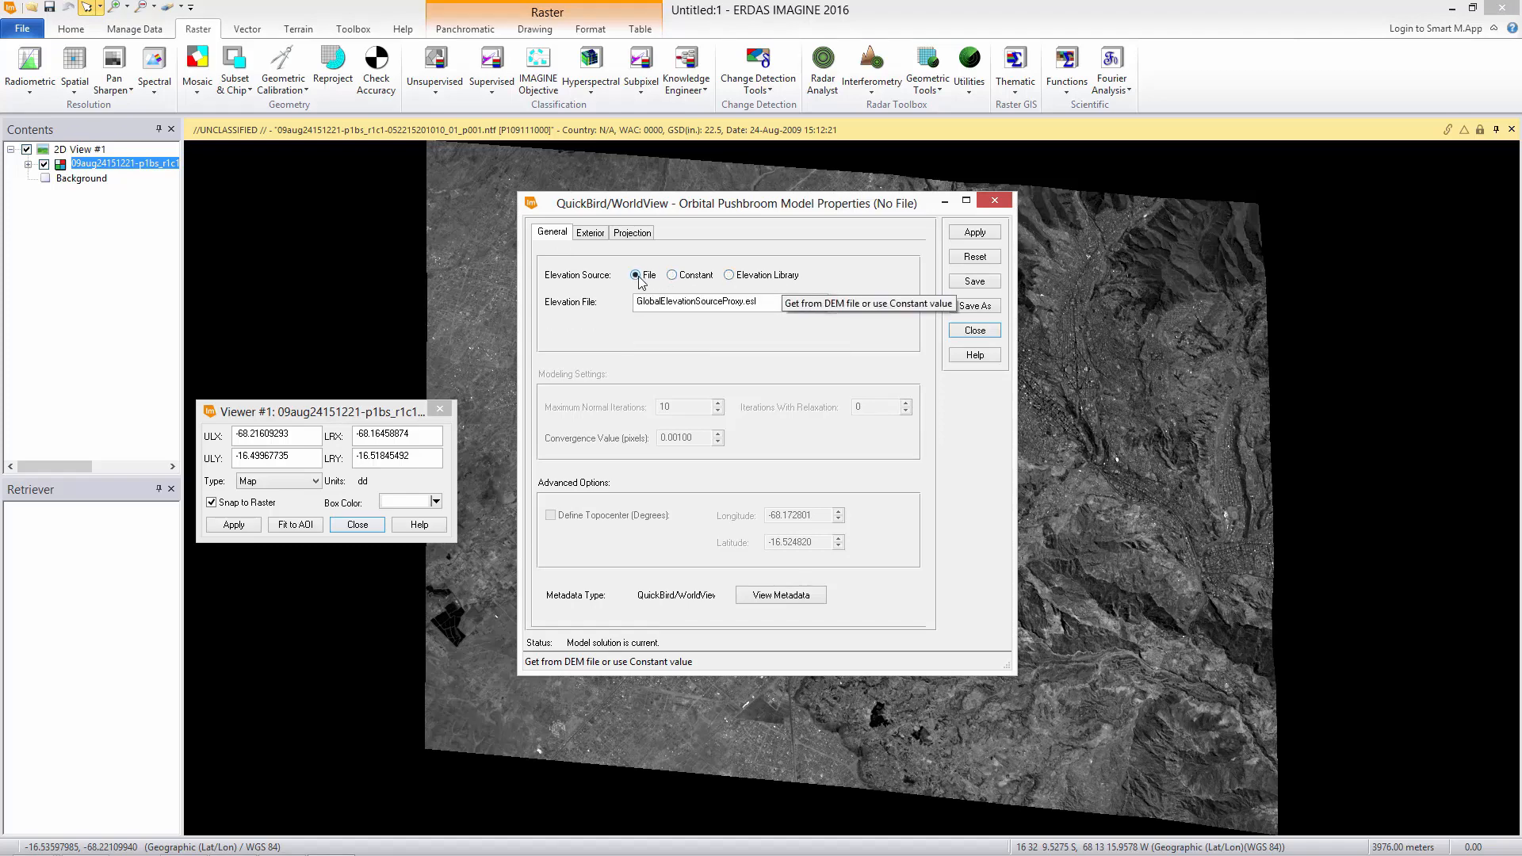
{"action": "left_click", "coordinate": [730, 276]}
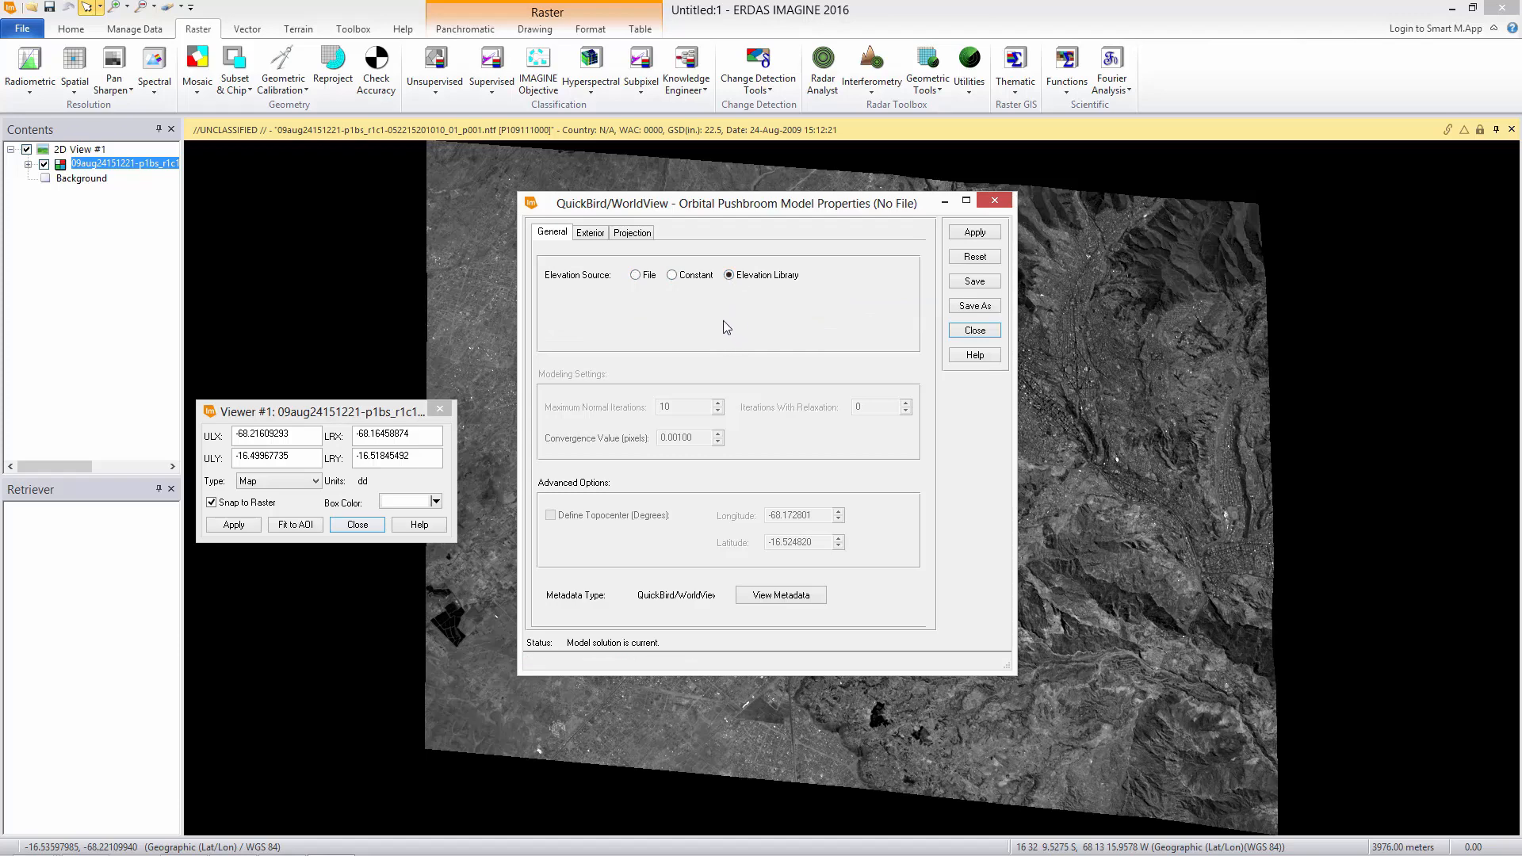
Review the model's exterior and projection properties, and open the QuickBird/WorldView metadata.
{"action": "left_click", "coordinate": [588, 236]}
{"action": "left_click", "coordinate": [629, 237]}
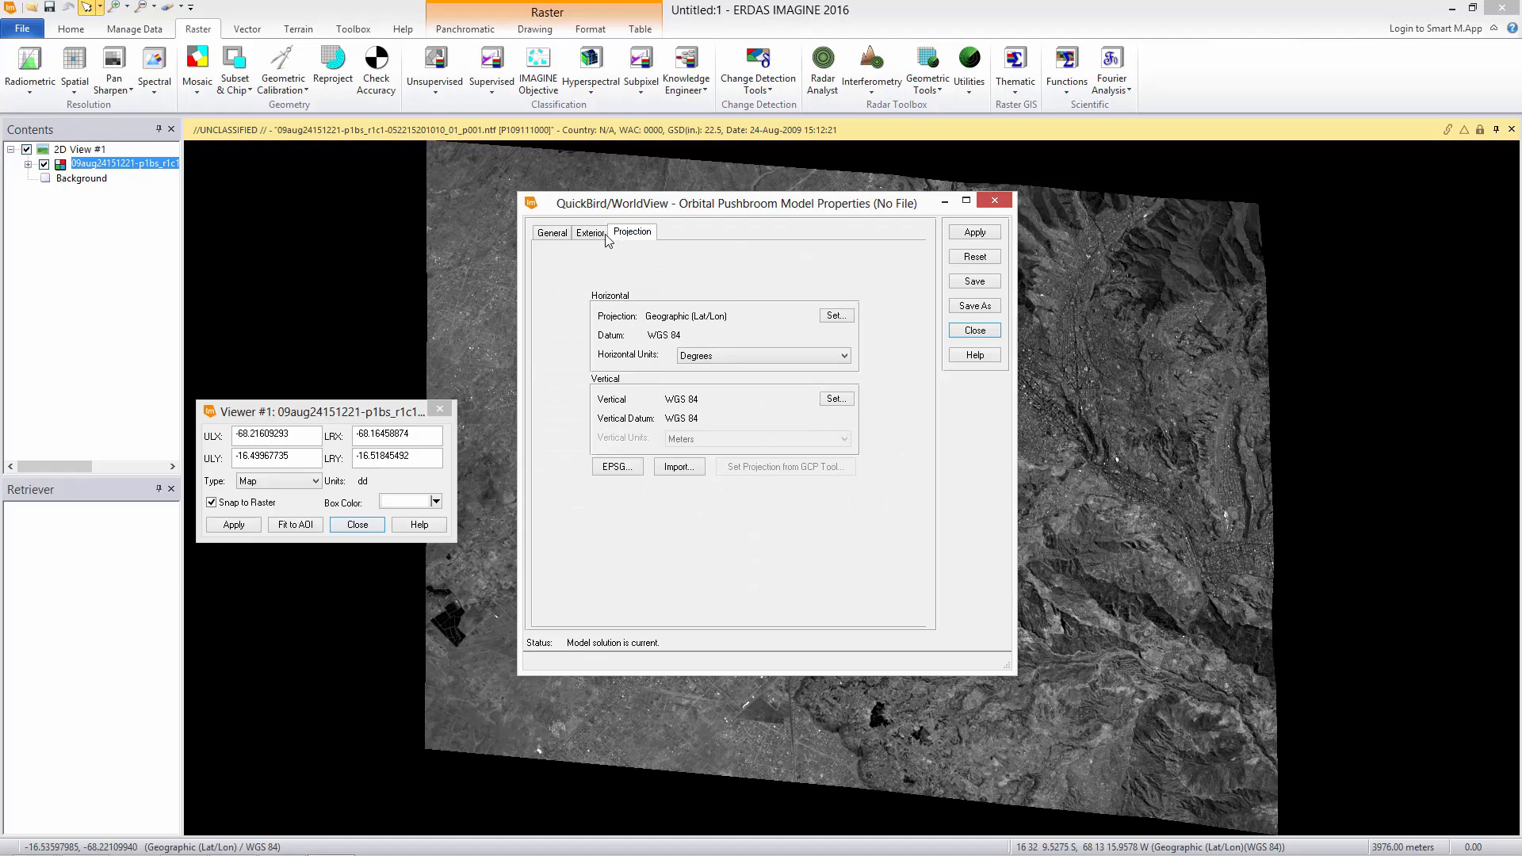
{"action": "left_click", "coordinate": [559, 235]}
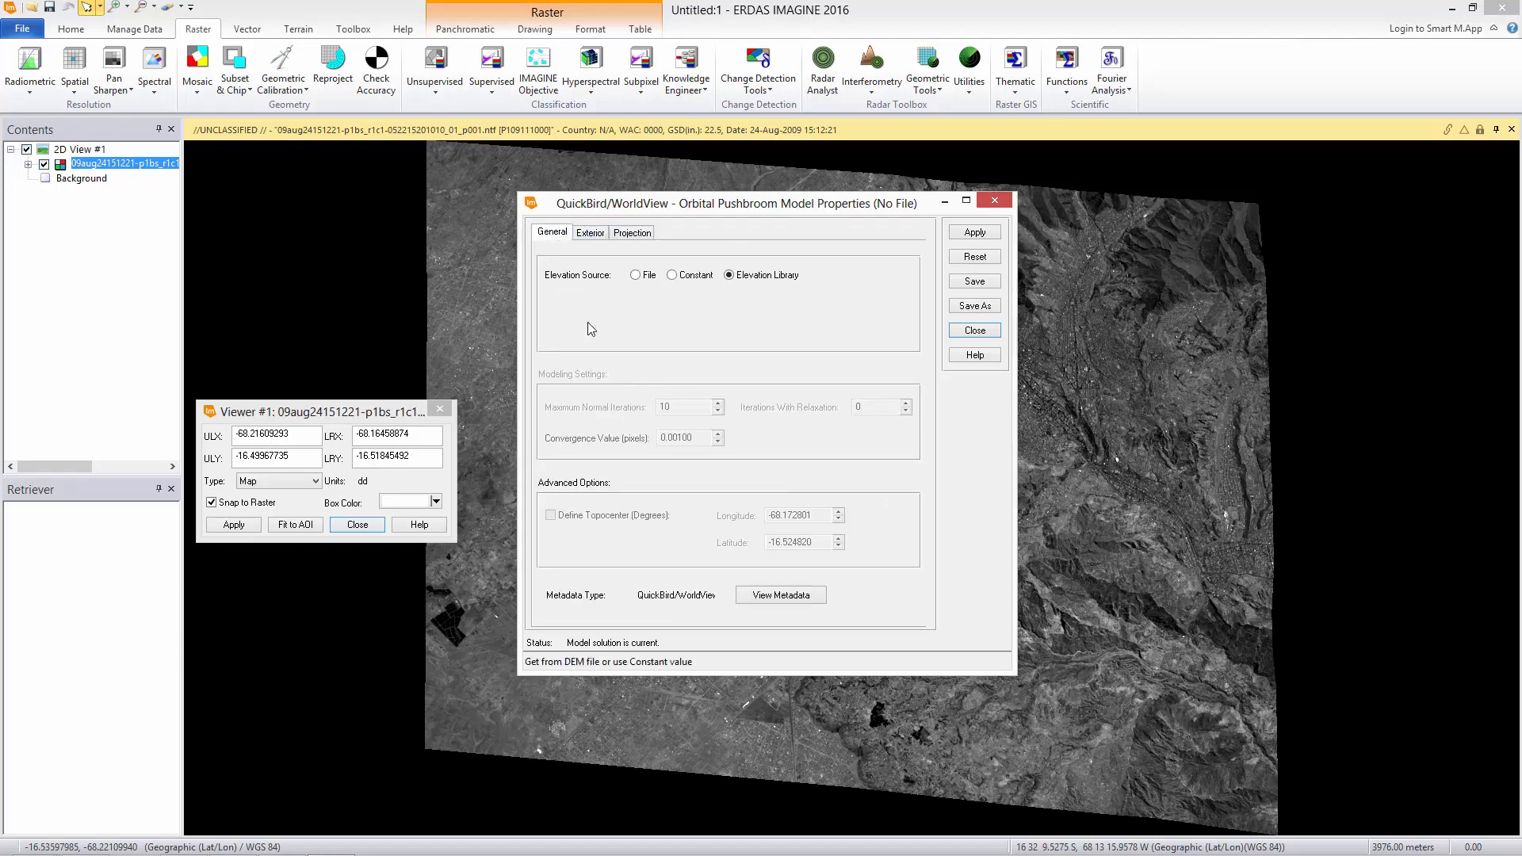
{"action": "left_click", "coordinate": [787, 599]}
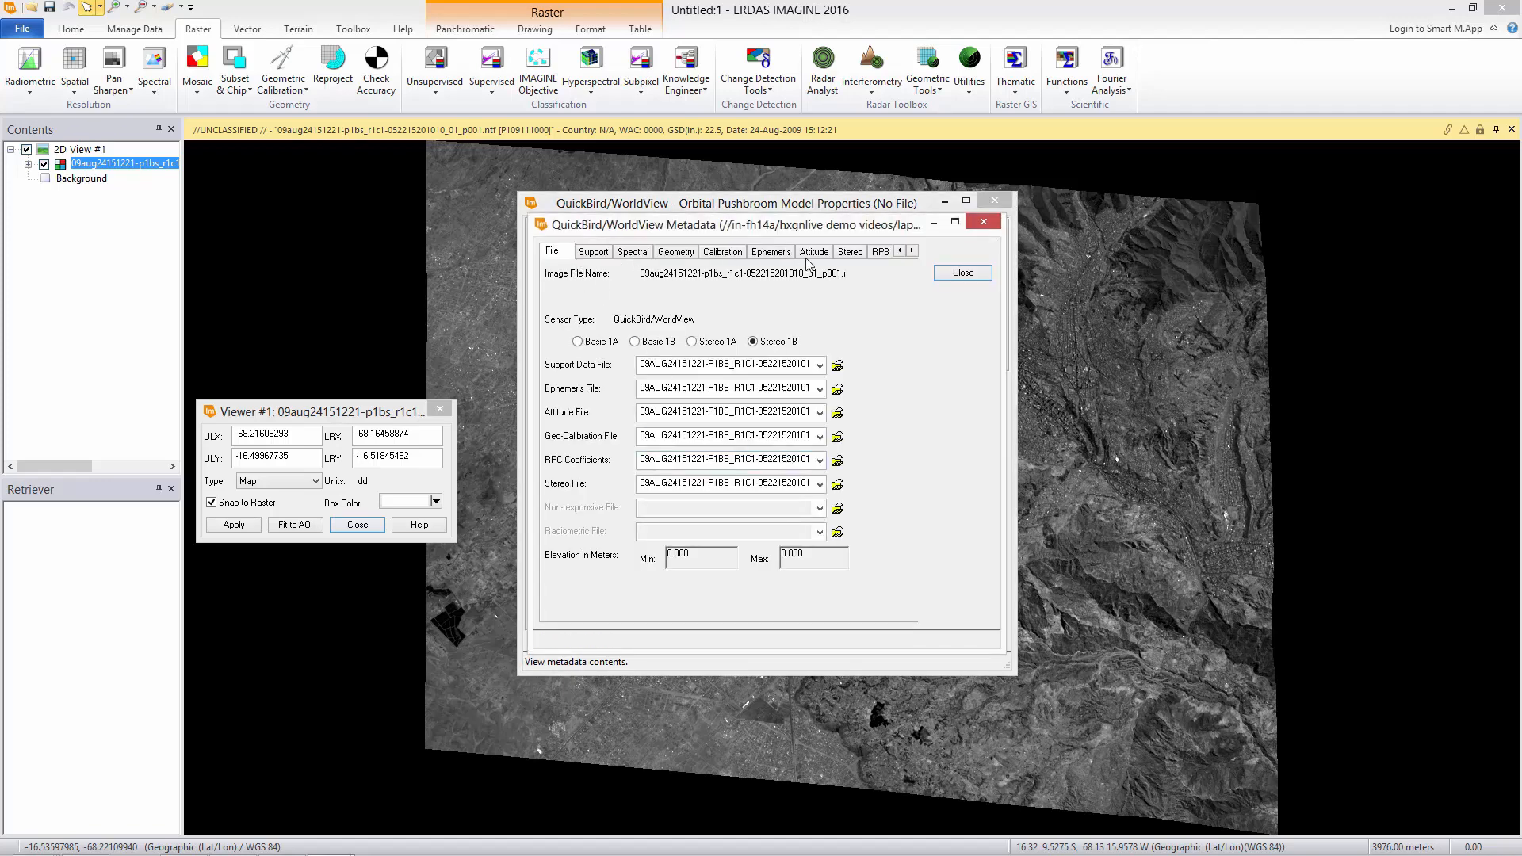
Examine the WorldView metadata from the support, spectral and geometry details through ephemeris, stereo and RPB coefficients, and close it.
{"action": "left_click", "coordinate": [602, 254]}
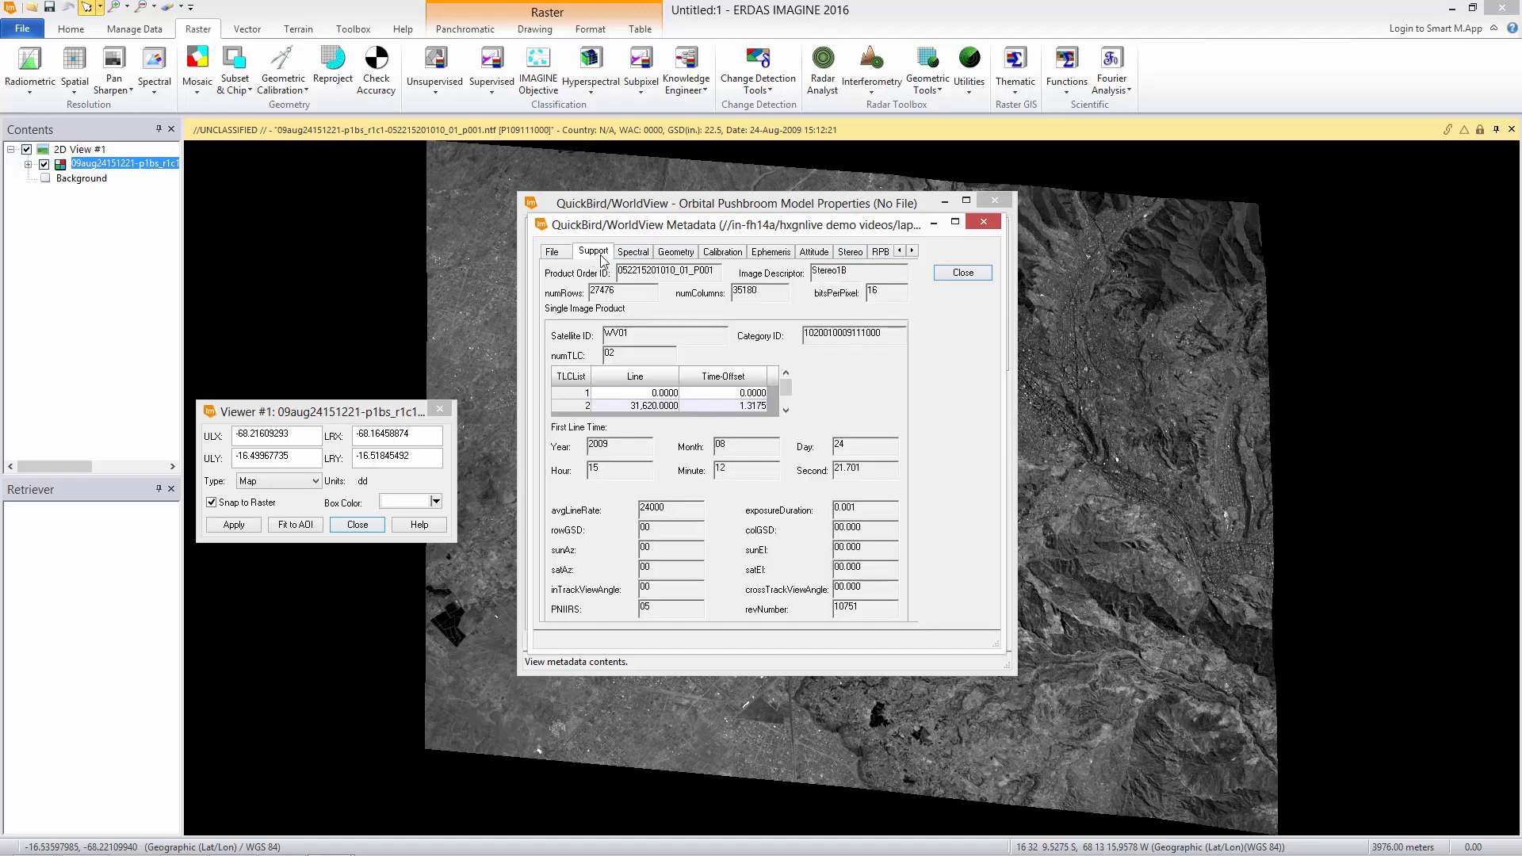
{"action": "left_click", "coordinate": [635, 256]}
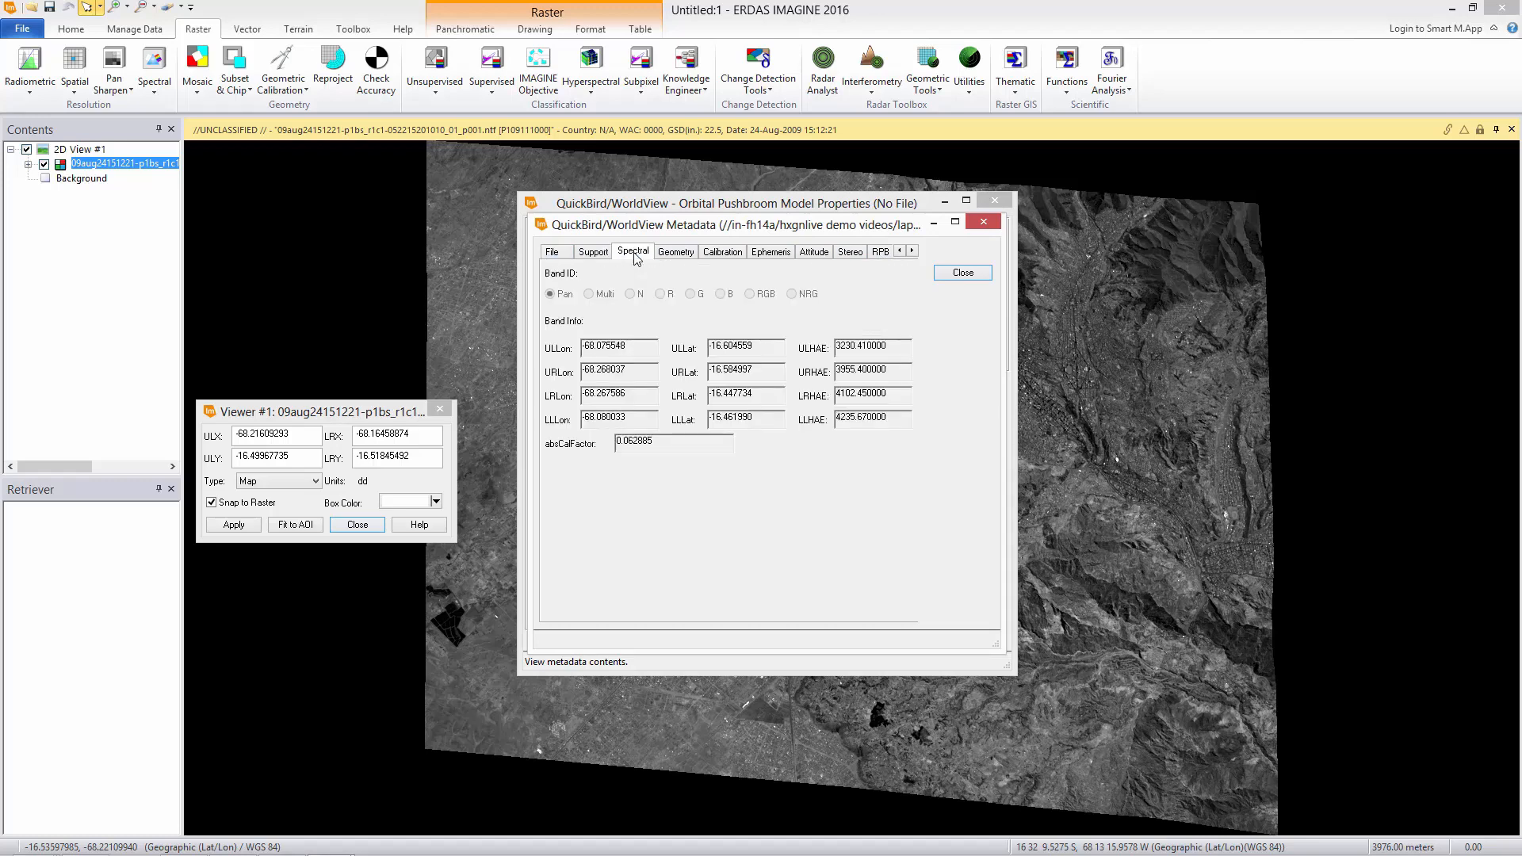
{"action": "left_click", "coordinate": [677, 254]}
{"action": "left_click", "coordinate": [737, 256]}
{"action": "left_click", "coordinate": [770, 254]}
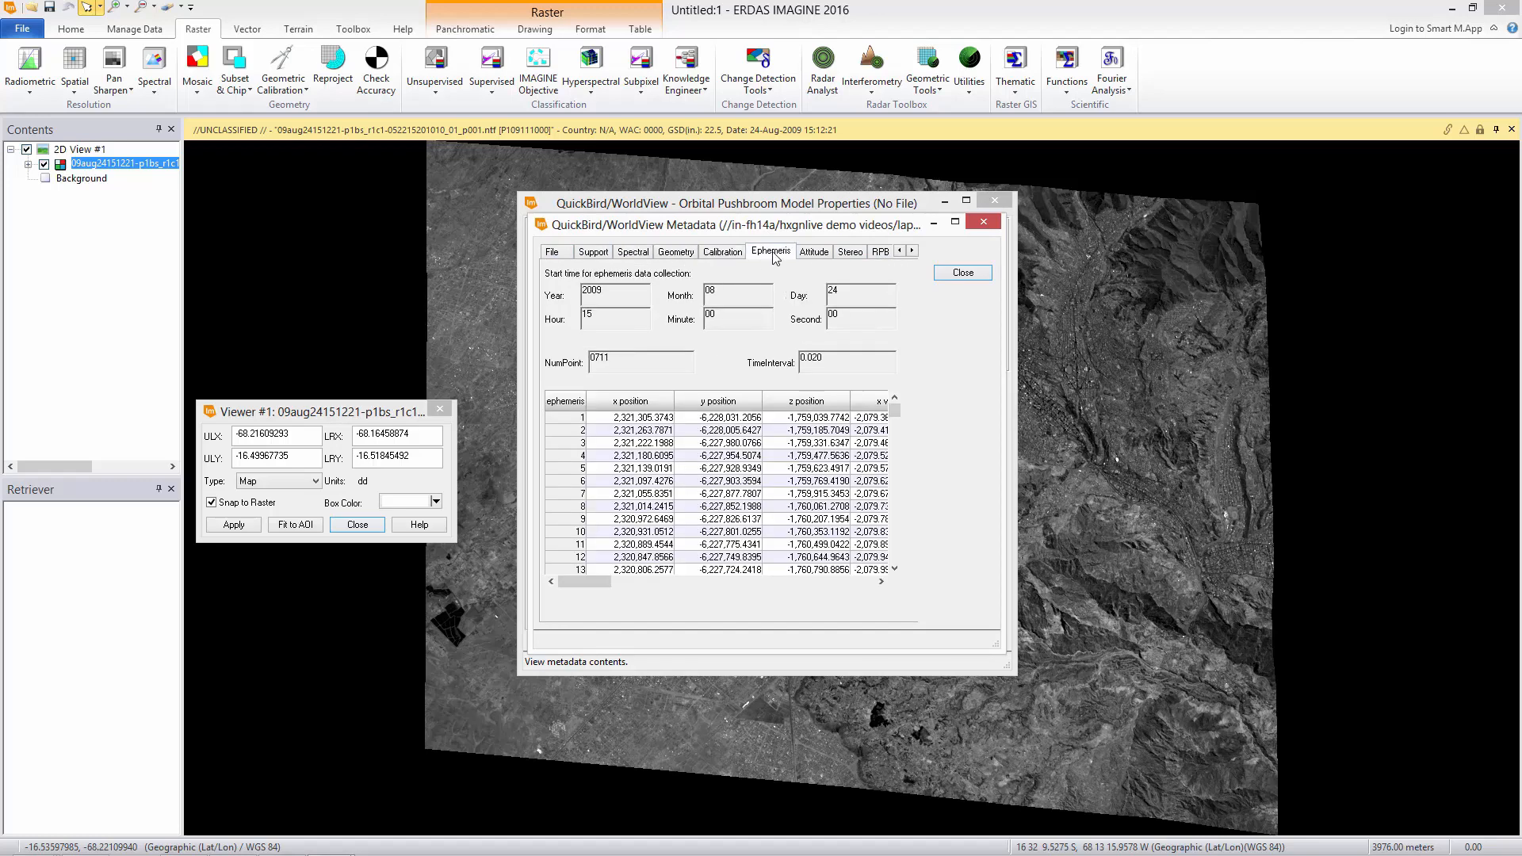
{"action": "left_click", "coordinate": [815, 252]}
{"action": "left_click", "coordinate": [848, 254]}
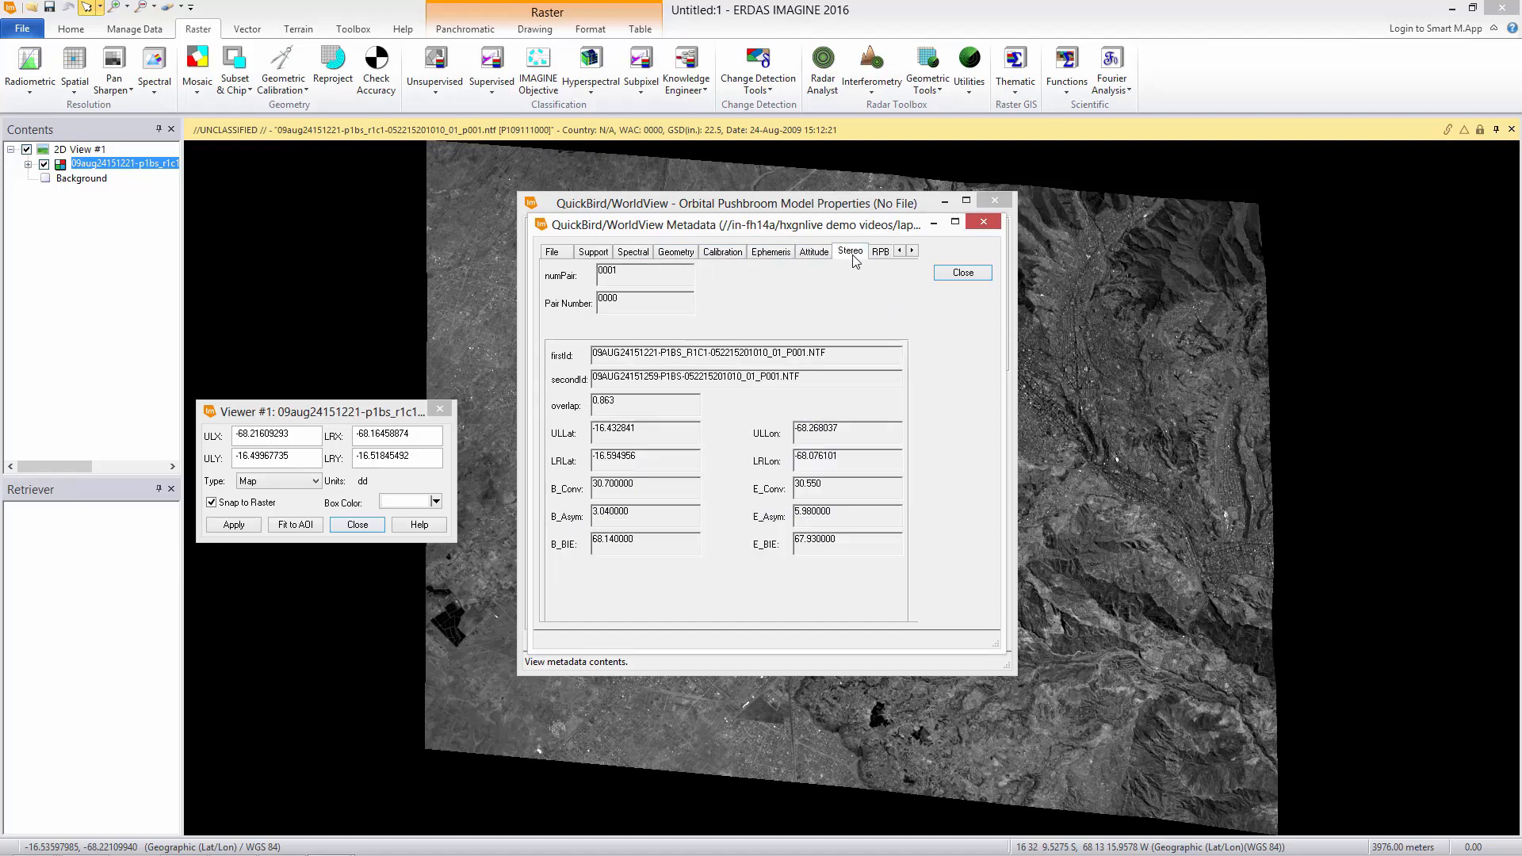
{"action": "left_click", "coordinate": [880, 254]}
{"action": "left_click_drag", "start_coordinate": [906, 514], "coordinate": [911, 585]}
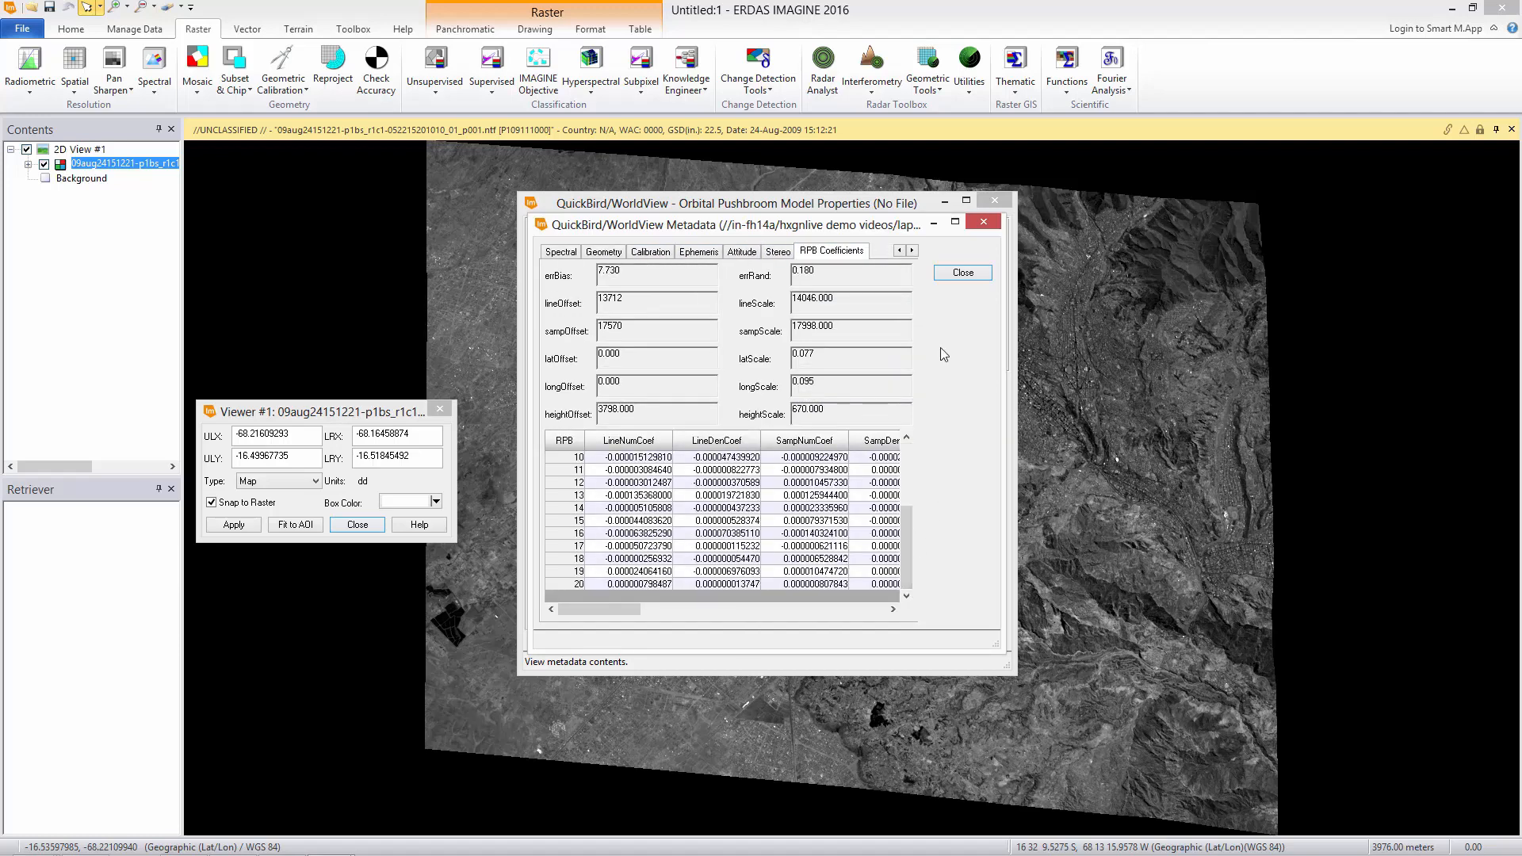
{"action": "left_click", "coordinate": [959, 275]}
Open the Resample settings and take the output corners from the inquire box around the airport.
{"action": "left_click", "coordinate": [956, 311]}
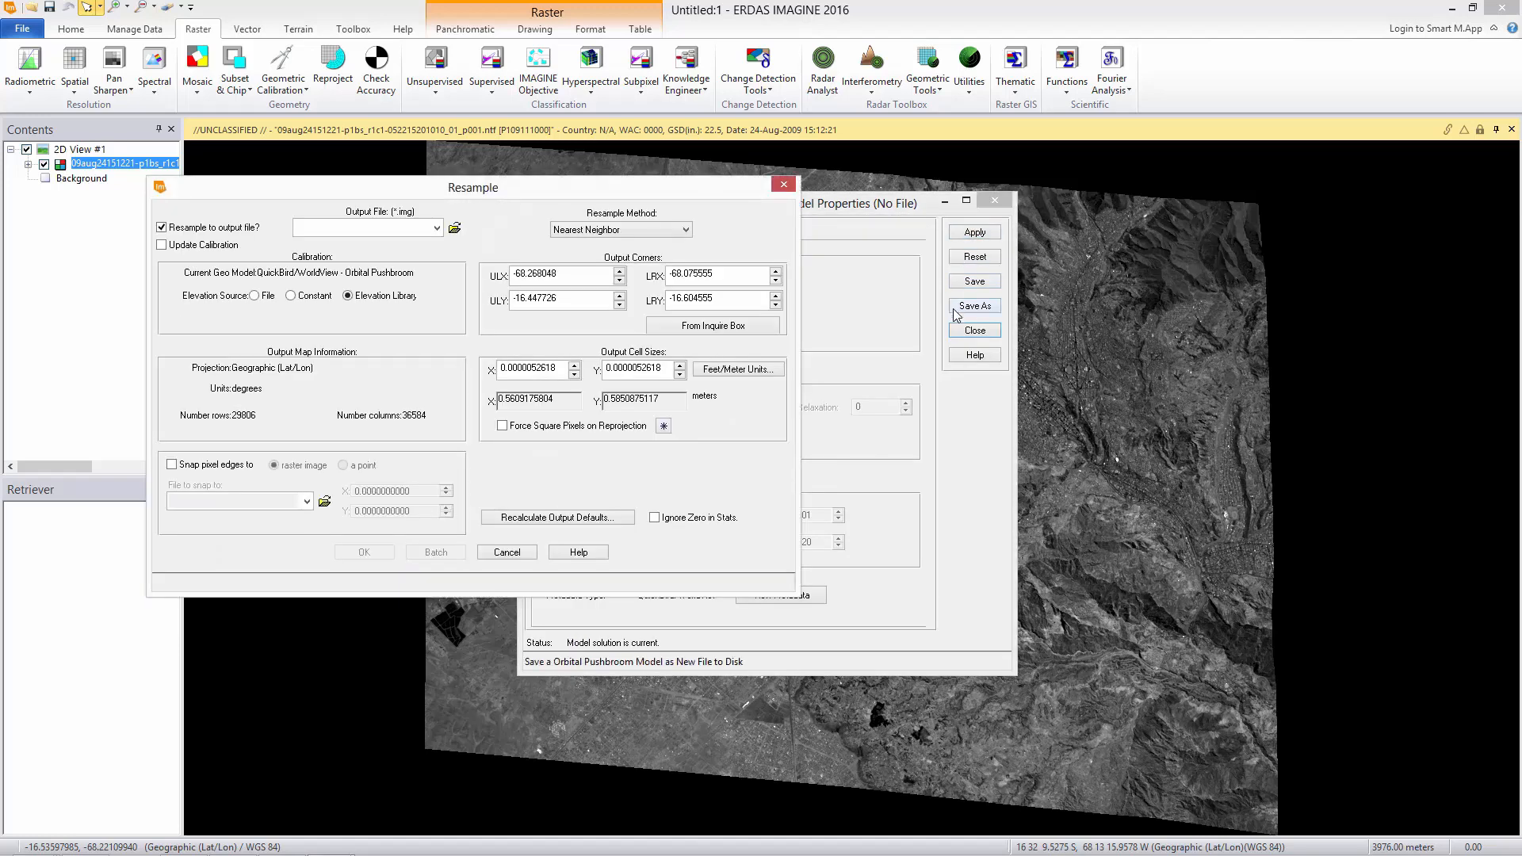
{"action": "left_click_drag", "start_coordinate": [525, 193], "coordinate": [872, 230]}
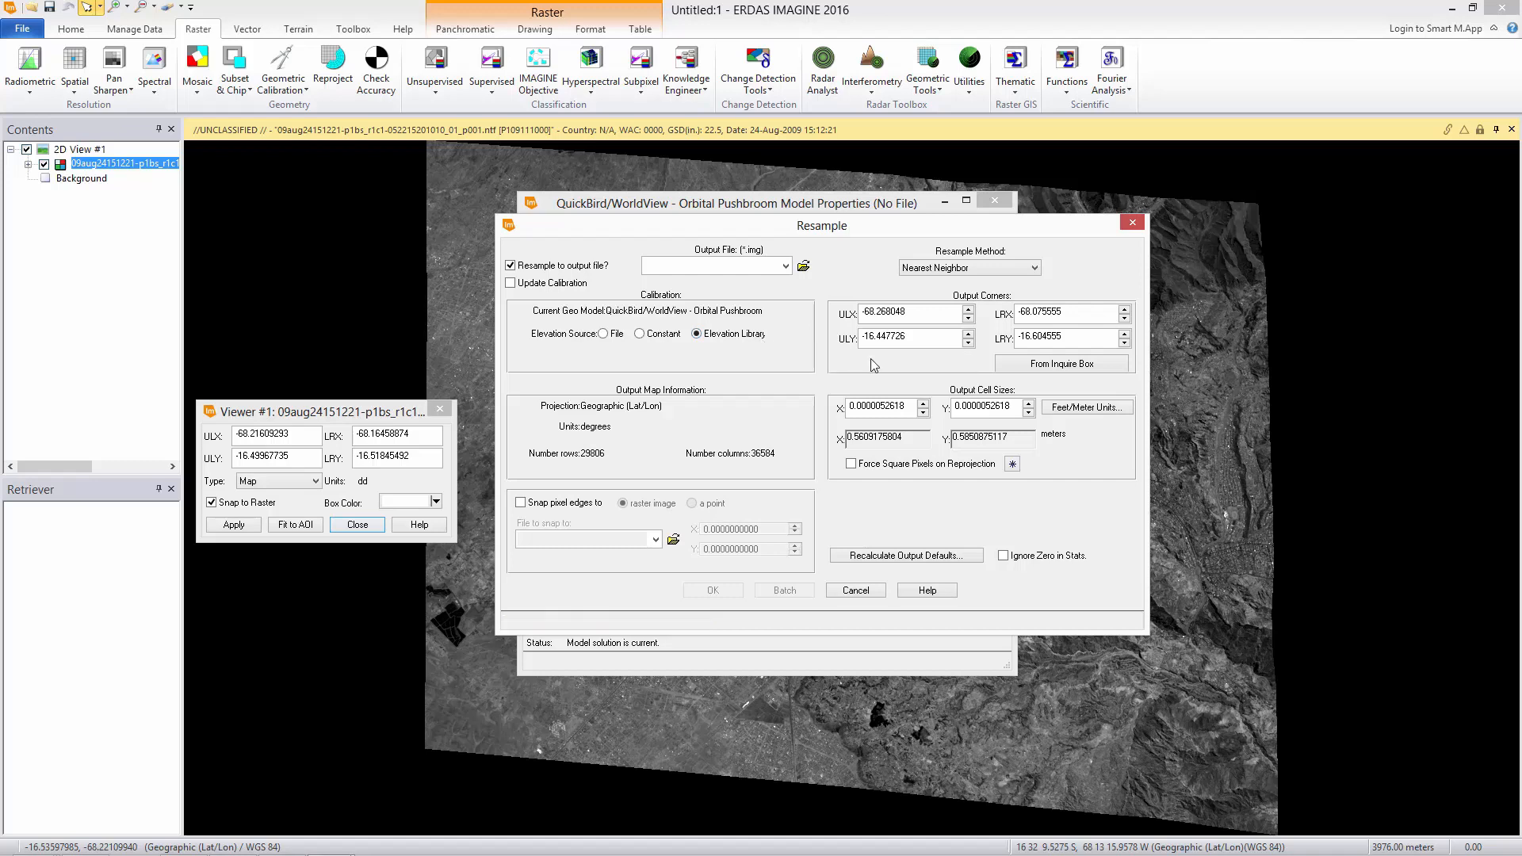
{"action": "left_click", "coordinate": [1041, 366]}
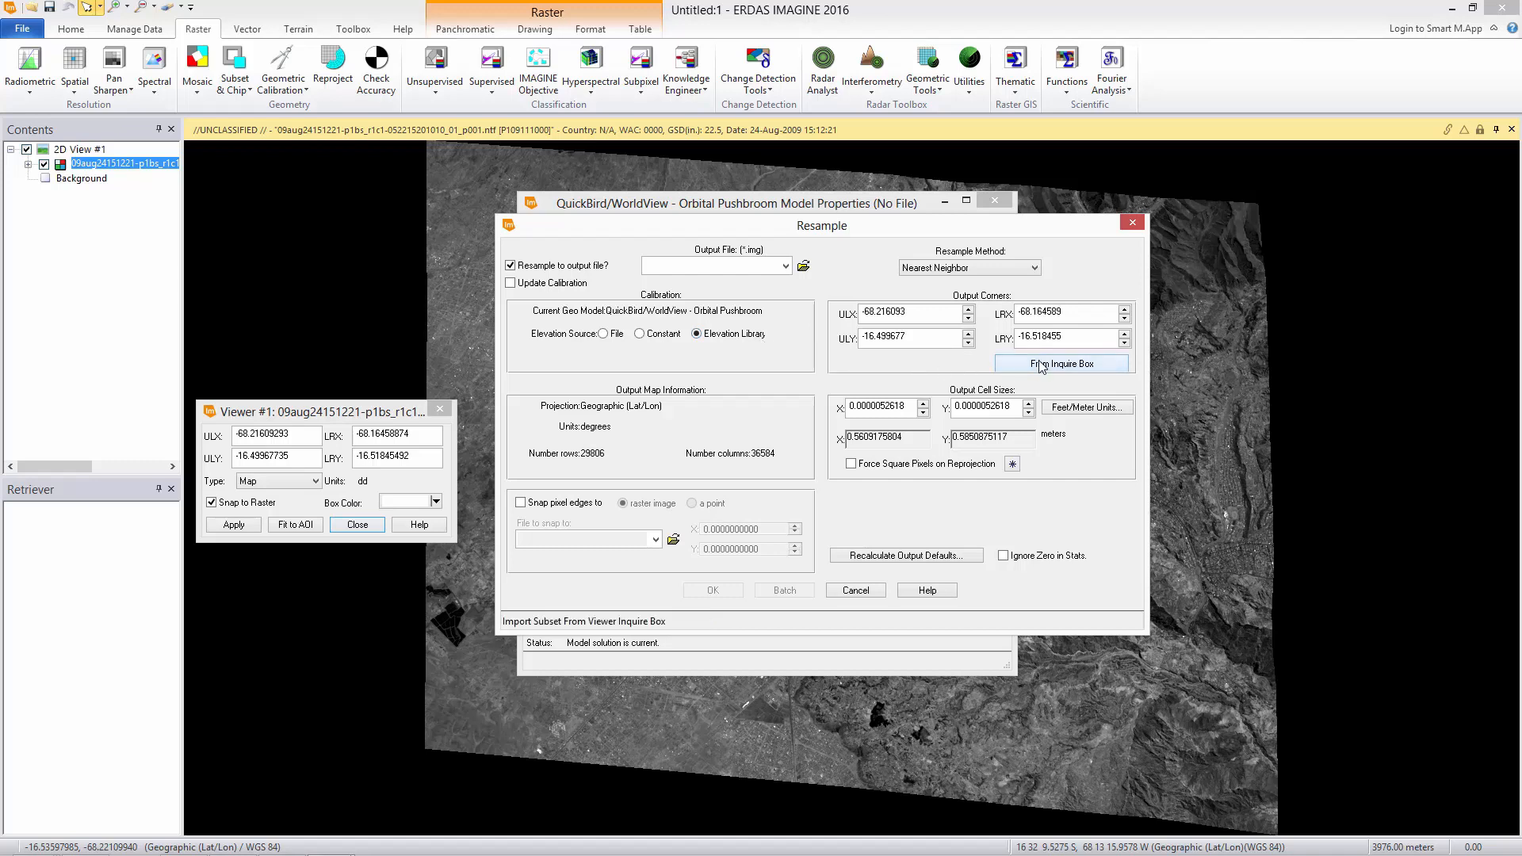
Set the nominal output cell sizes to 0.5 meters in both X and Y.
{"action": "left_click", "coordinate": [1068, 410]}
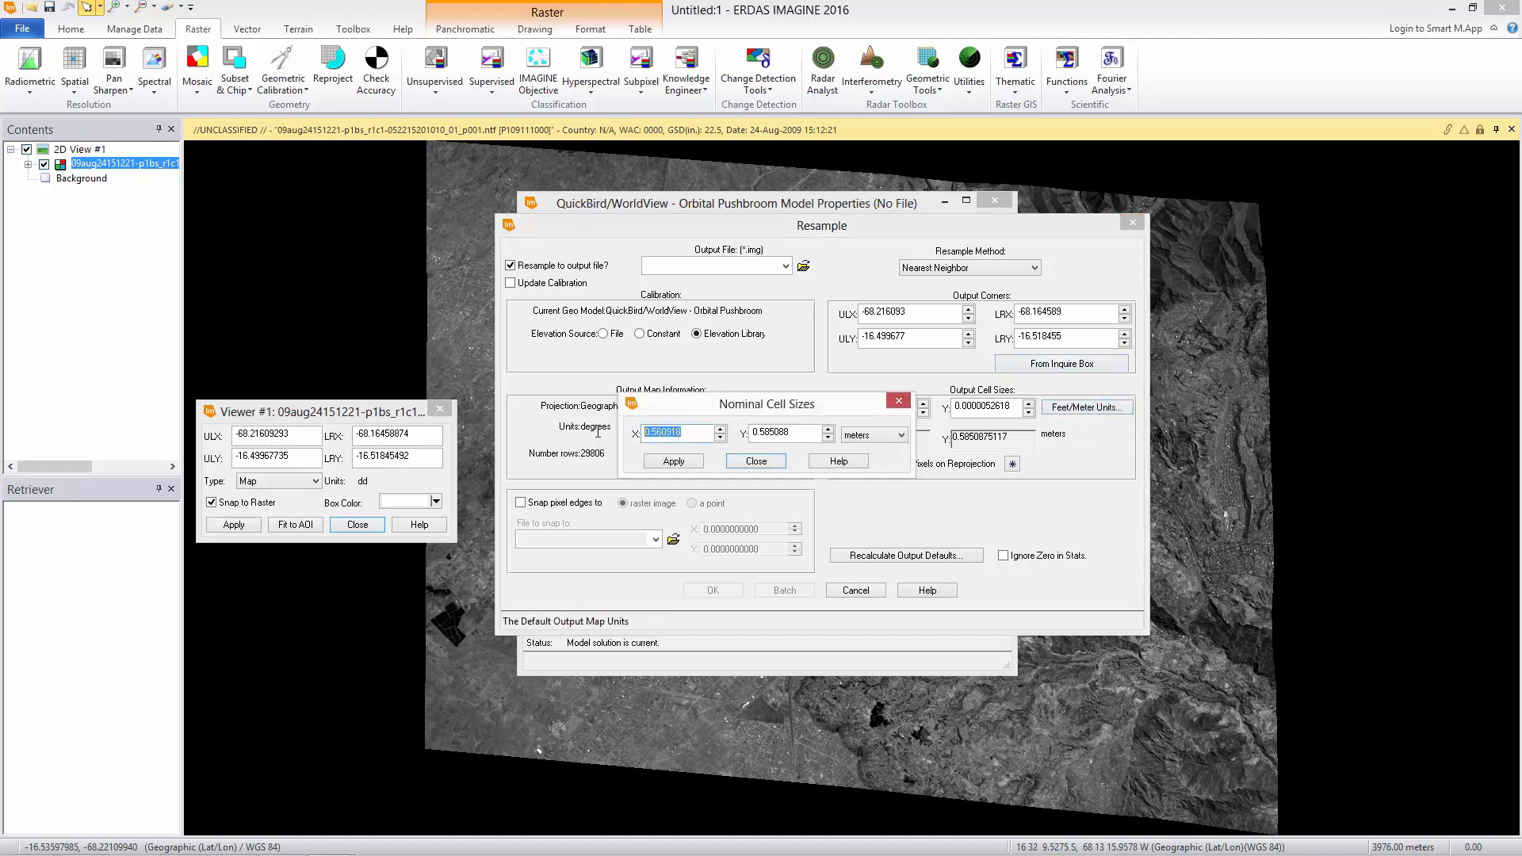
{"action": "type", "text": "0.5"}
{"action": "double_click", "coordinate": [755, 432]}
{"action": "type", "text": "0"}
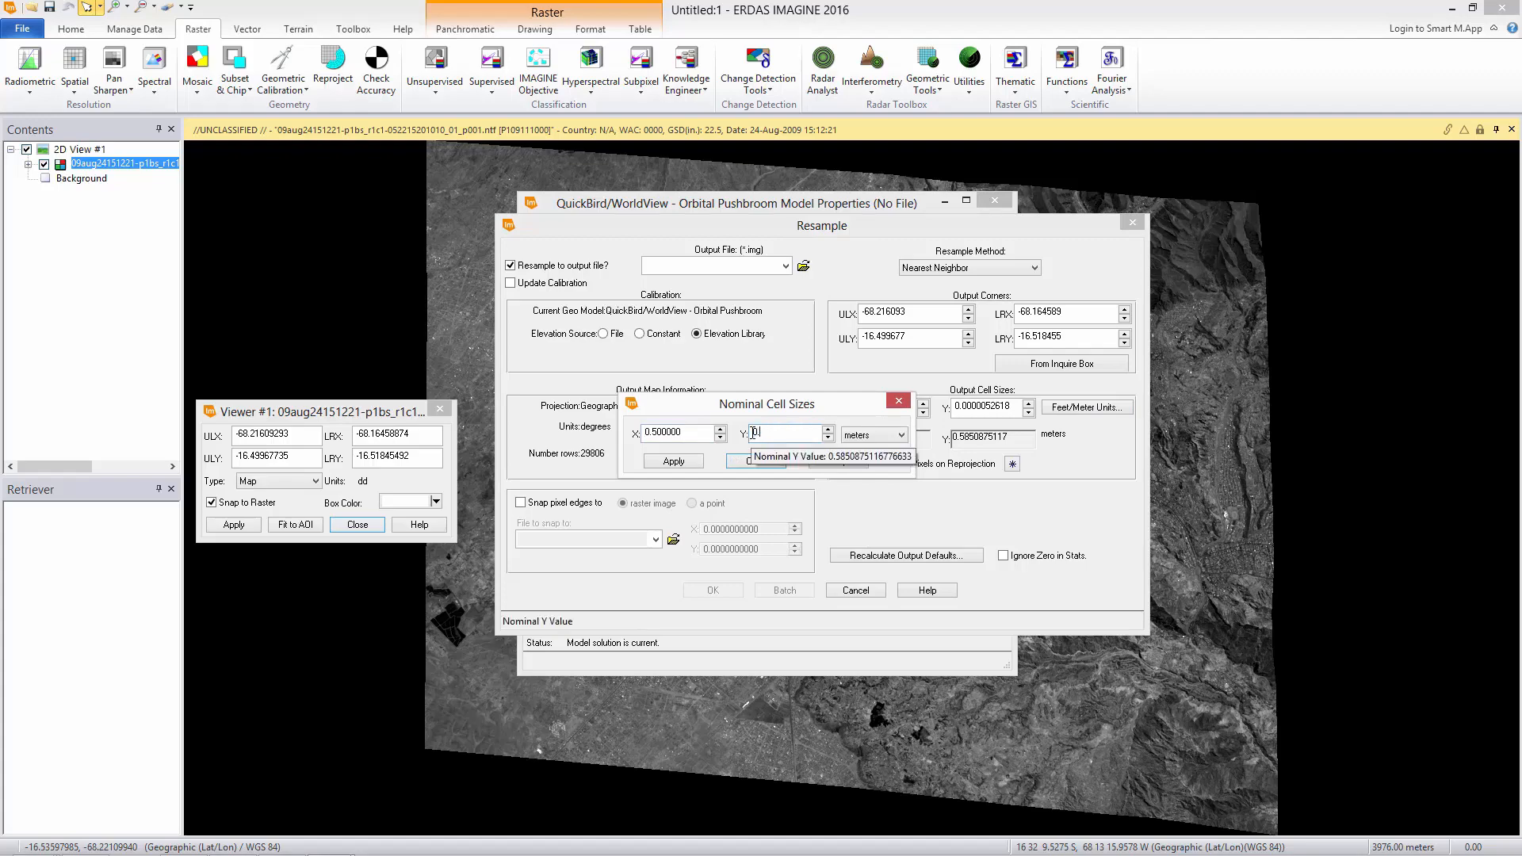
{"action": "type", "text": ".5"}
{"action": "left_click", "coordinate": [673, 461]}
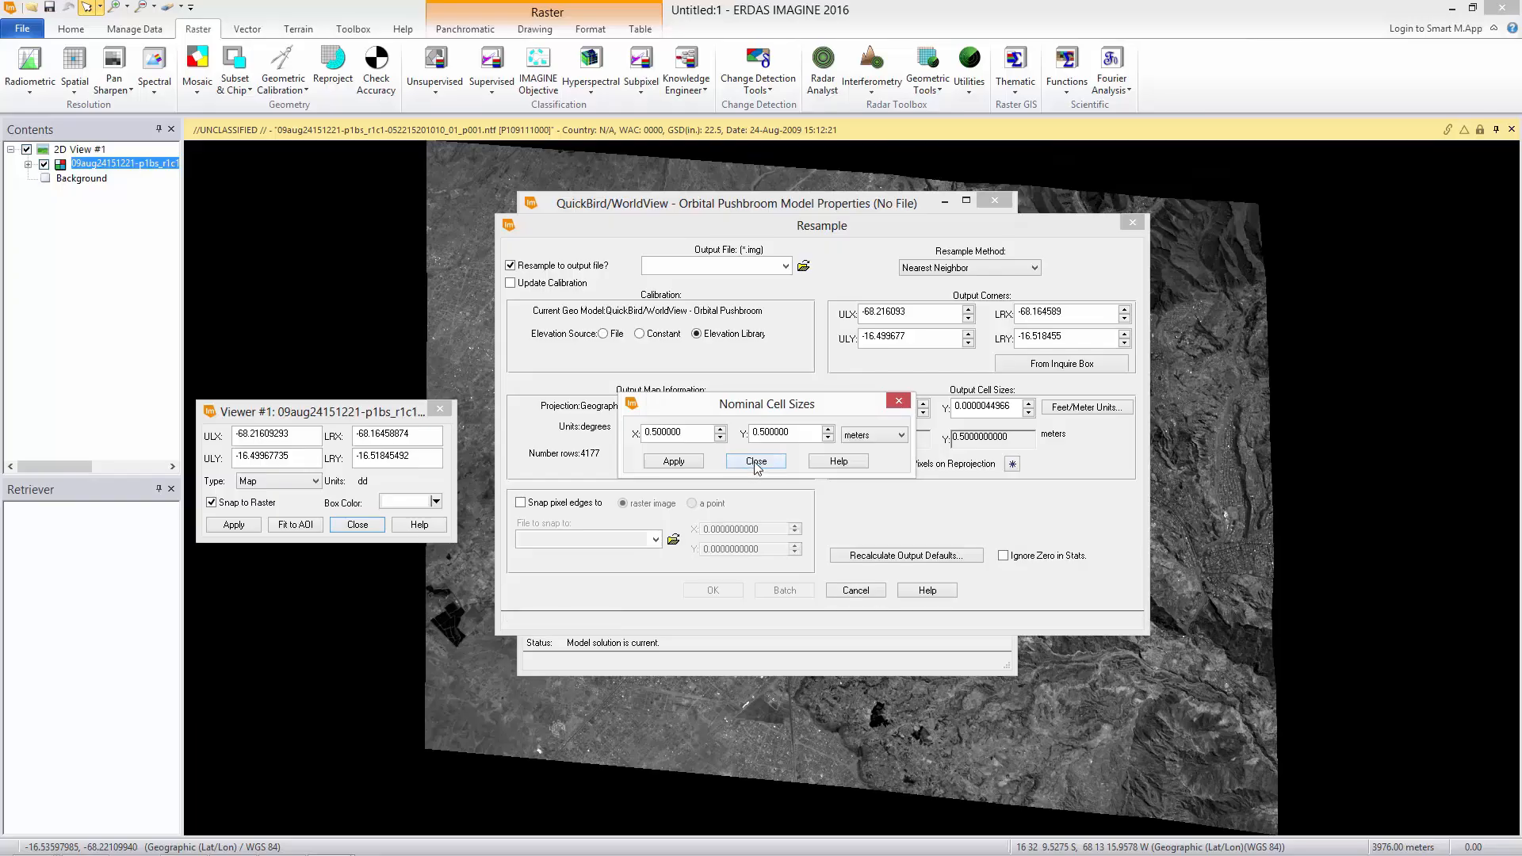
{"action": "left_click", "coordinate": [756, 462]}
Name the output file ortho_using_elevationlibraryfile.img in the images folder and run the resampling.
{"action": "left_click", "coordinate": [805, 267]}
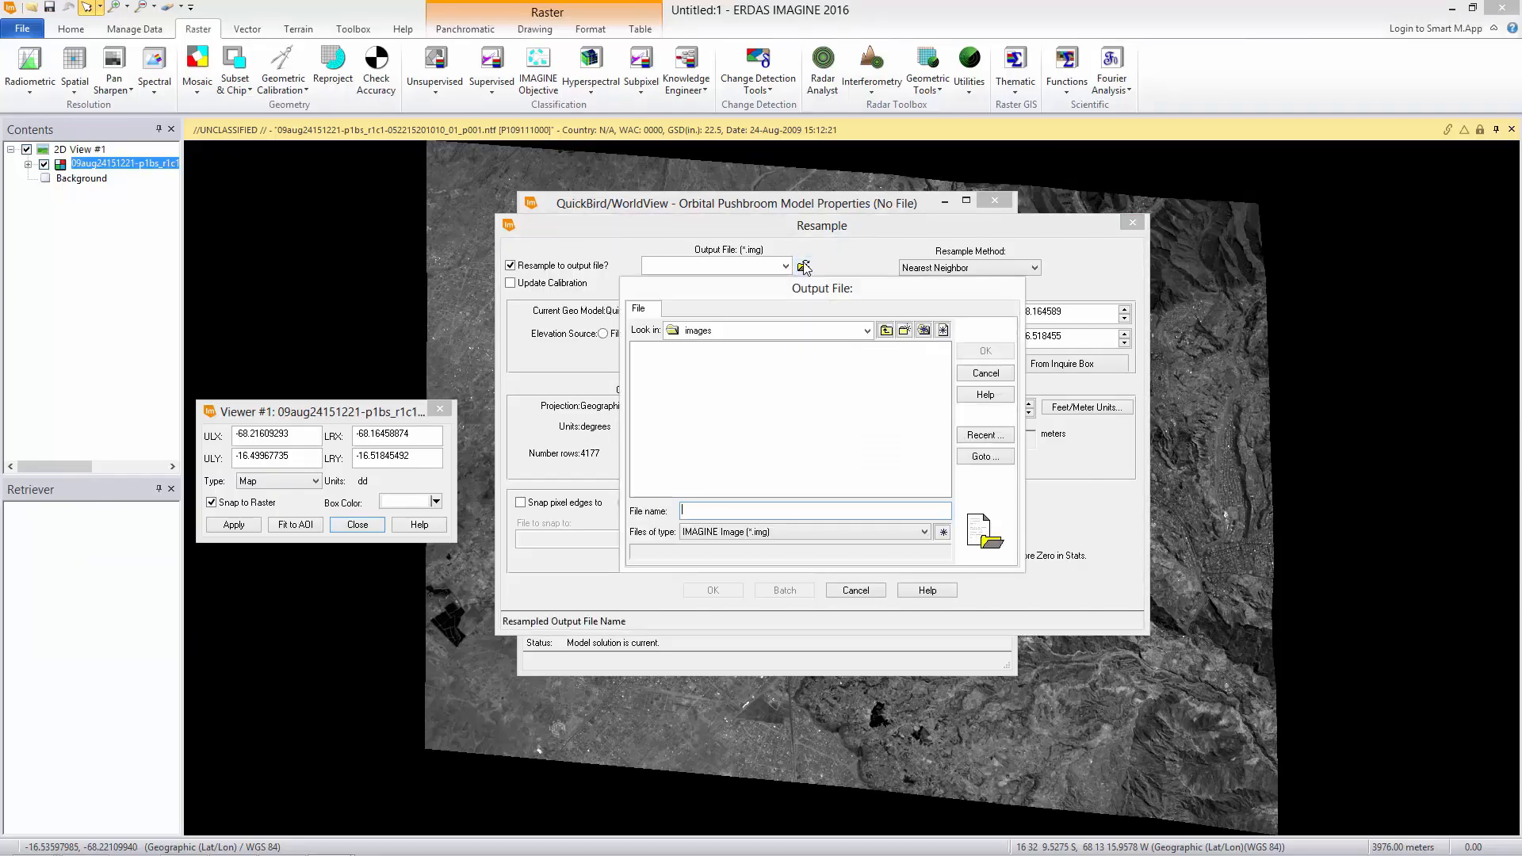
{"action": "type", "text": "ortho_using_elevationlibraryfile"}
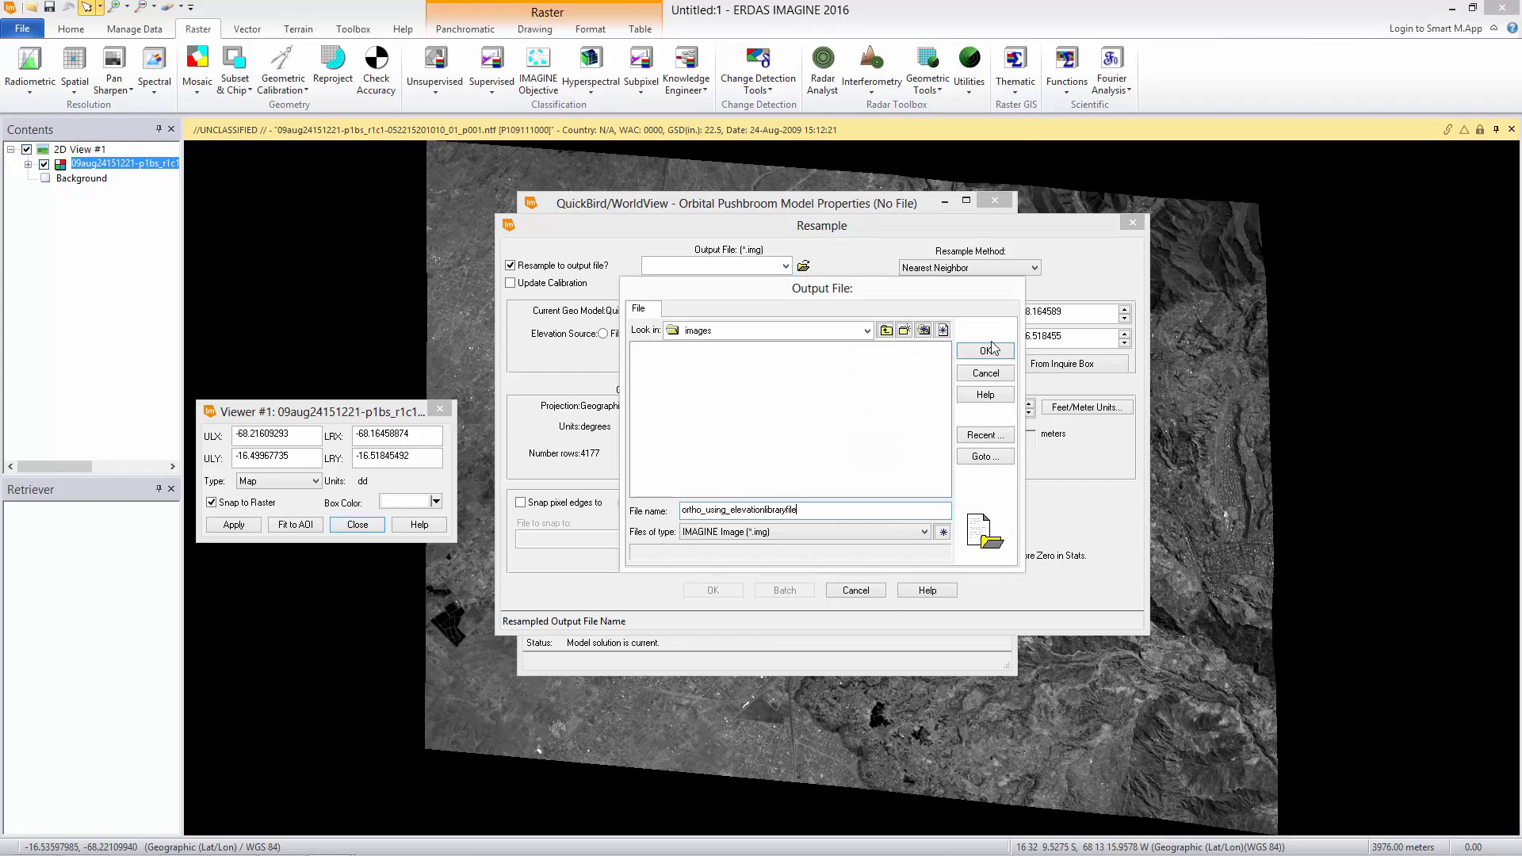
{"action": "left_click", "coordinate": [986, 350]}
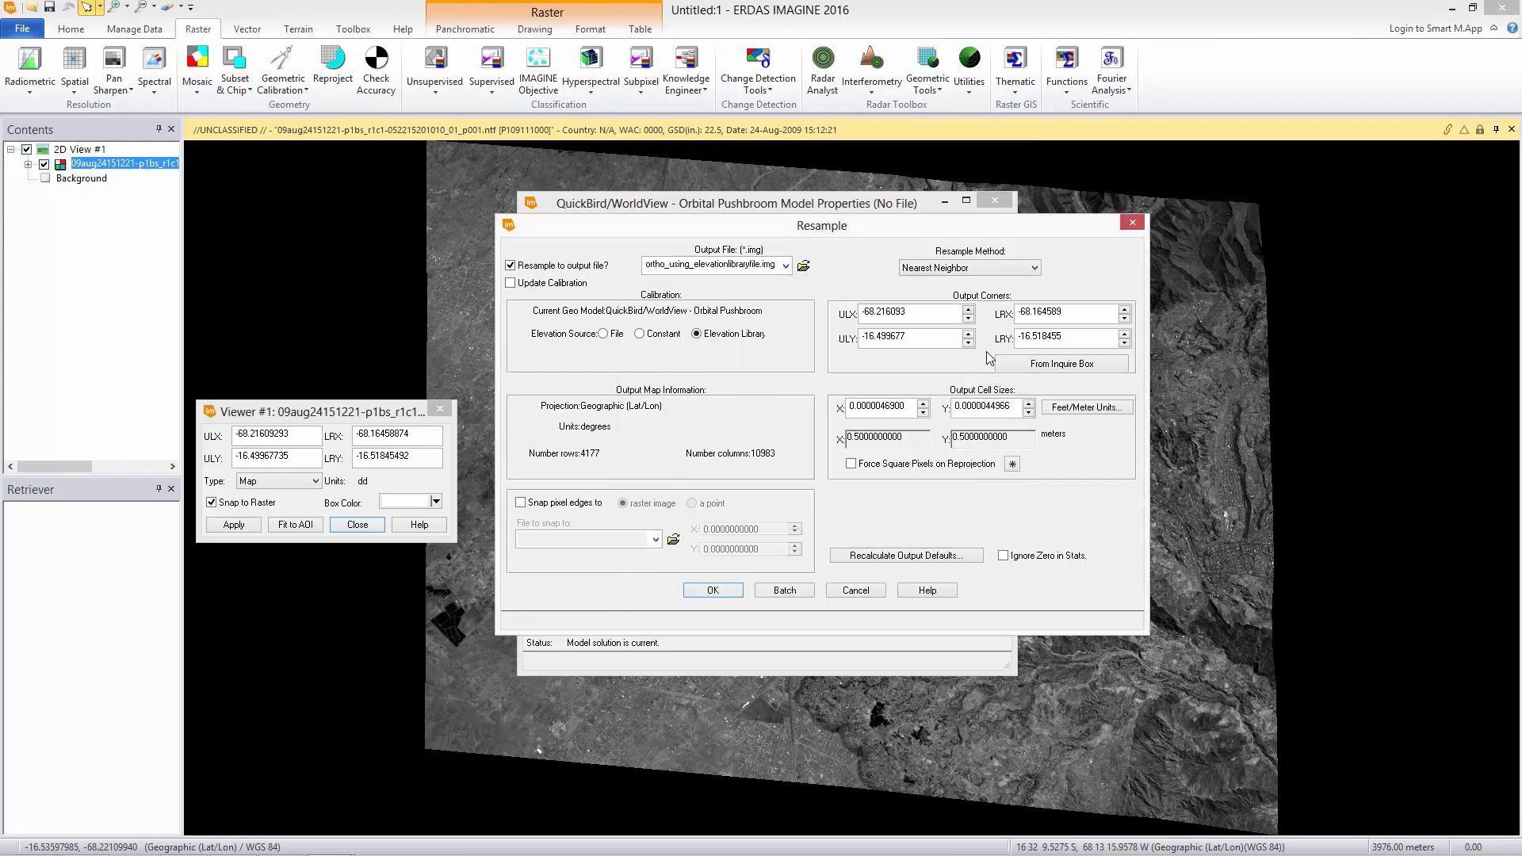
{"action": "left_click", "coordinate": [724, 591]}
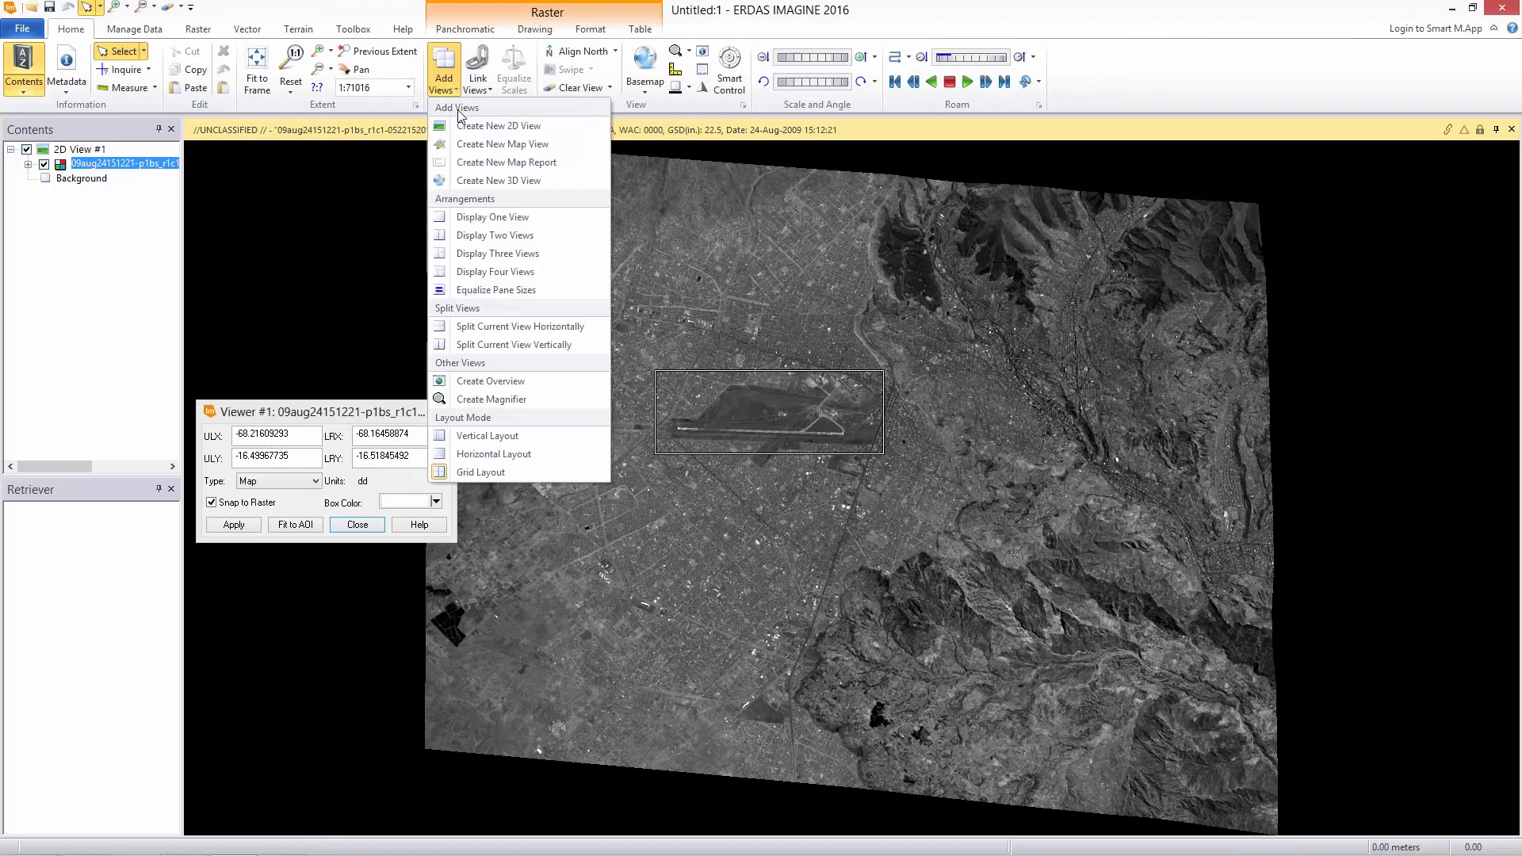
Create a second 2D view and load ortho_using_elevationlibraryfile.img into it beside the original image.
{"action": "left_click", "coordinate": [507, 125]}
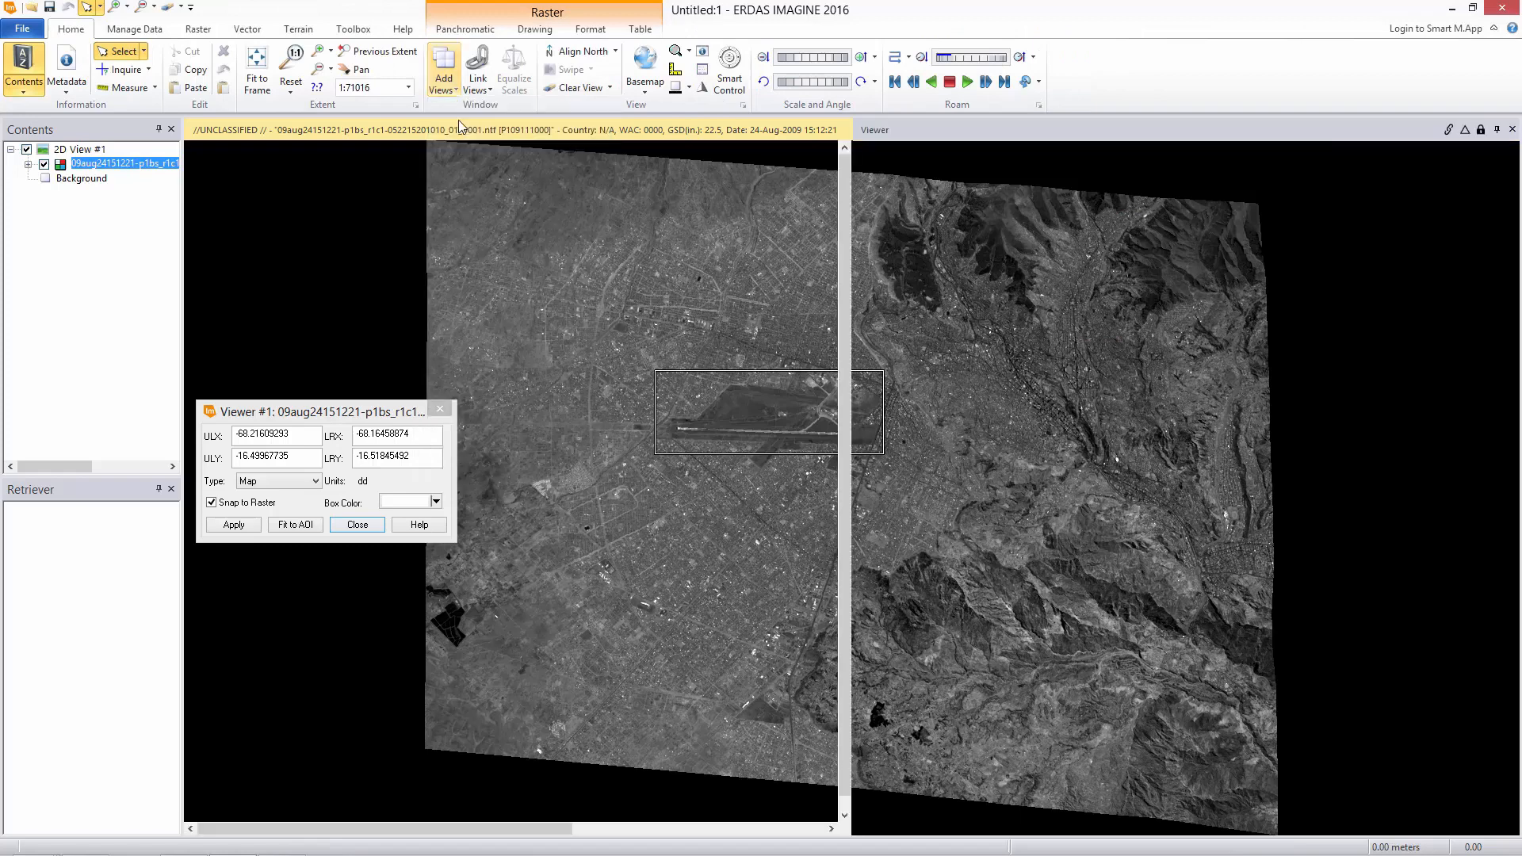
{"action": "right_click", "coordinate": [955, 216]}
{"action": "left_click", "coordinate": [982, 220]}
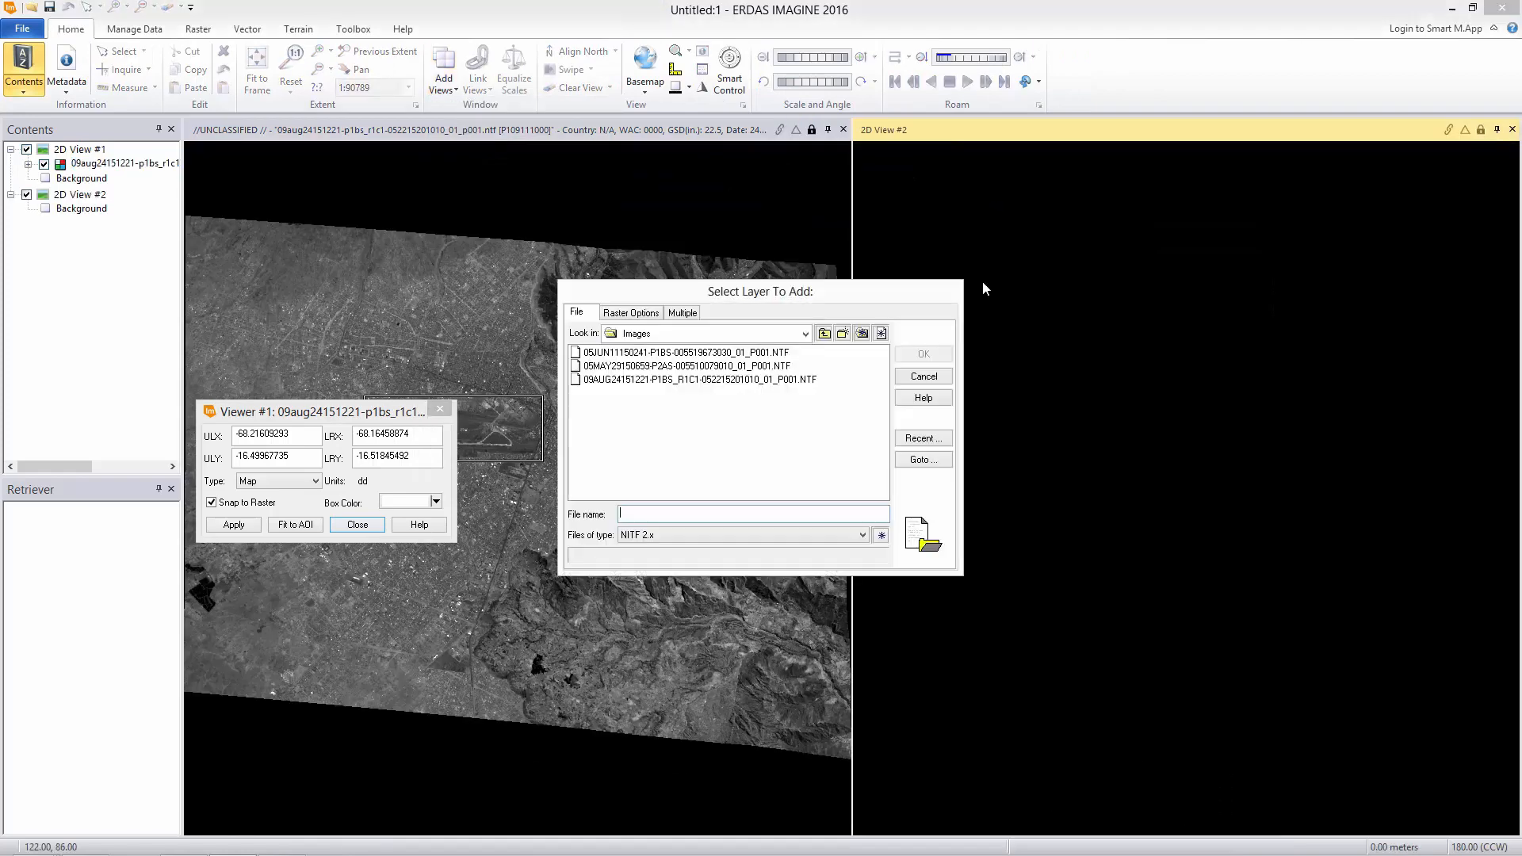
{"action": "left_click", "coordinate": [923, 353]}
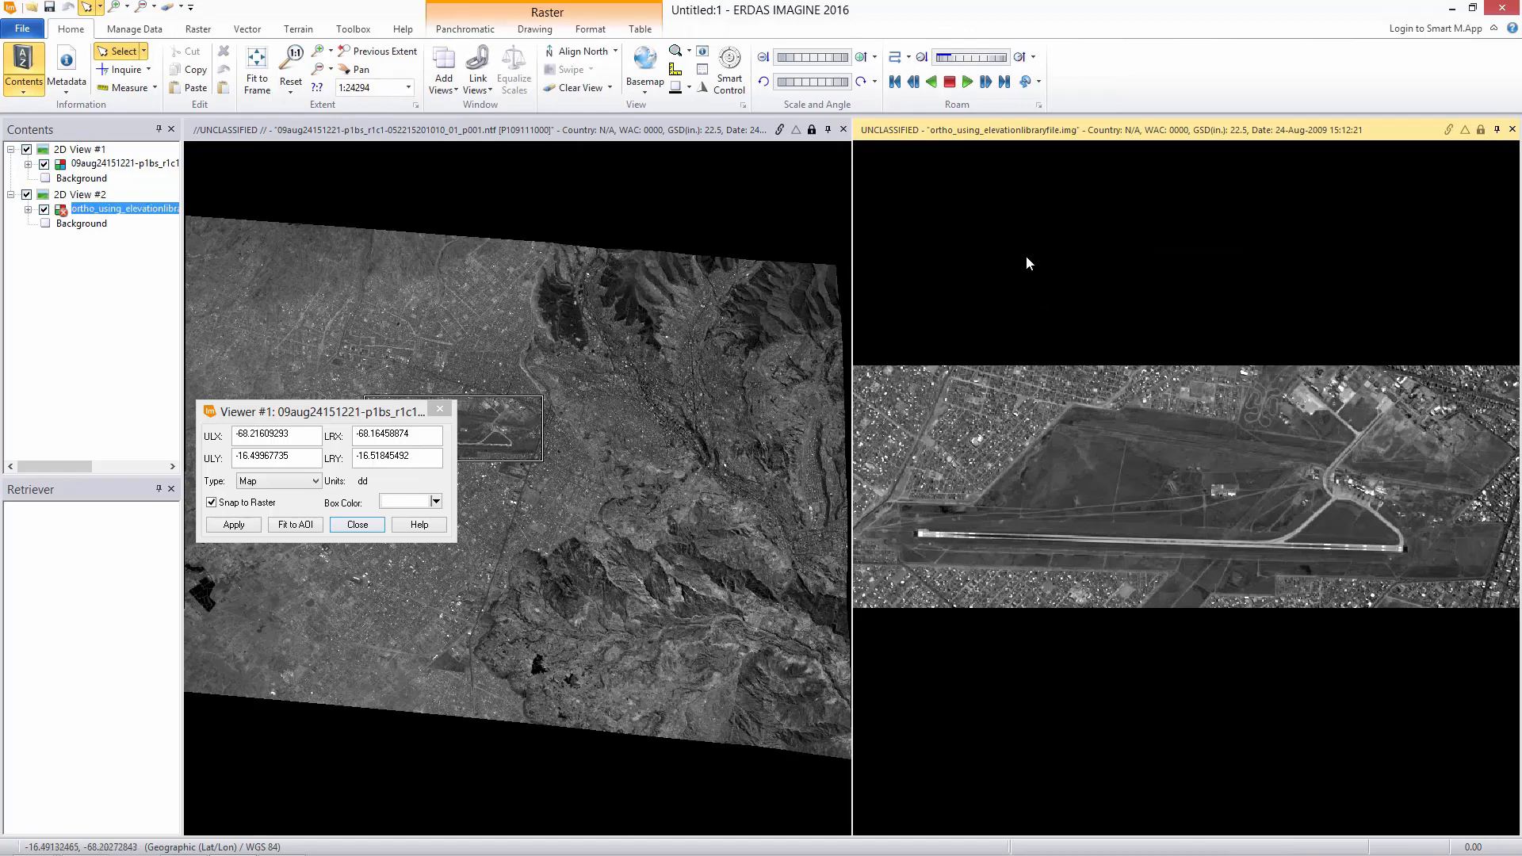
{"action": "left_click", "coordinate": [703, 87]}
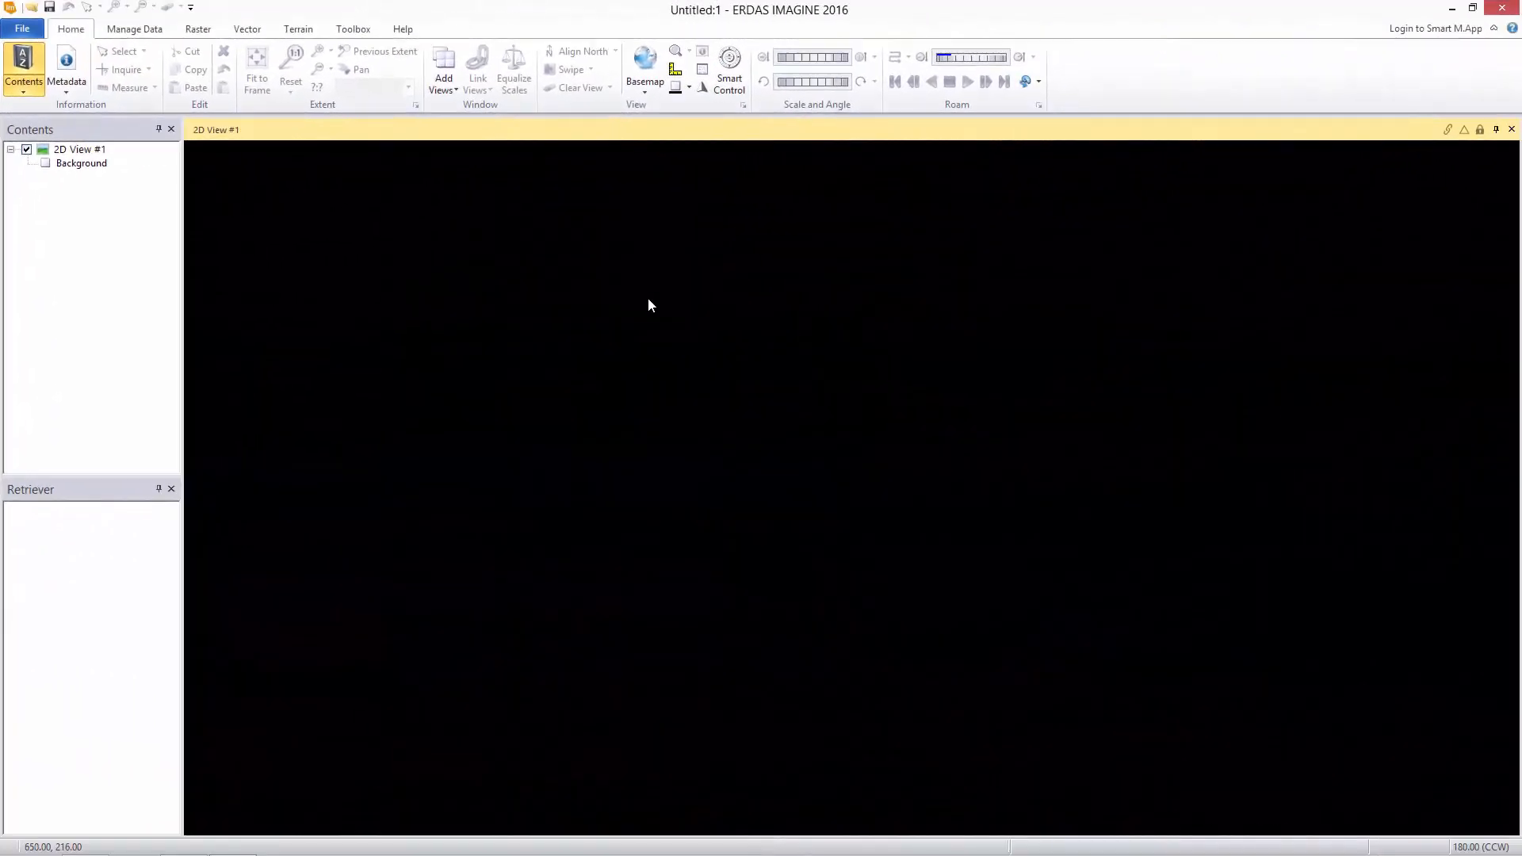
Start a Modified IHS Resolution Merge with po_203109_pan_0010000.img as the high resolution input.
{"action": "left_click", "coordinate": [198, 29]}
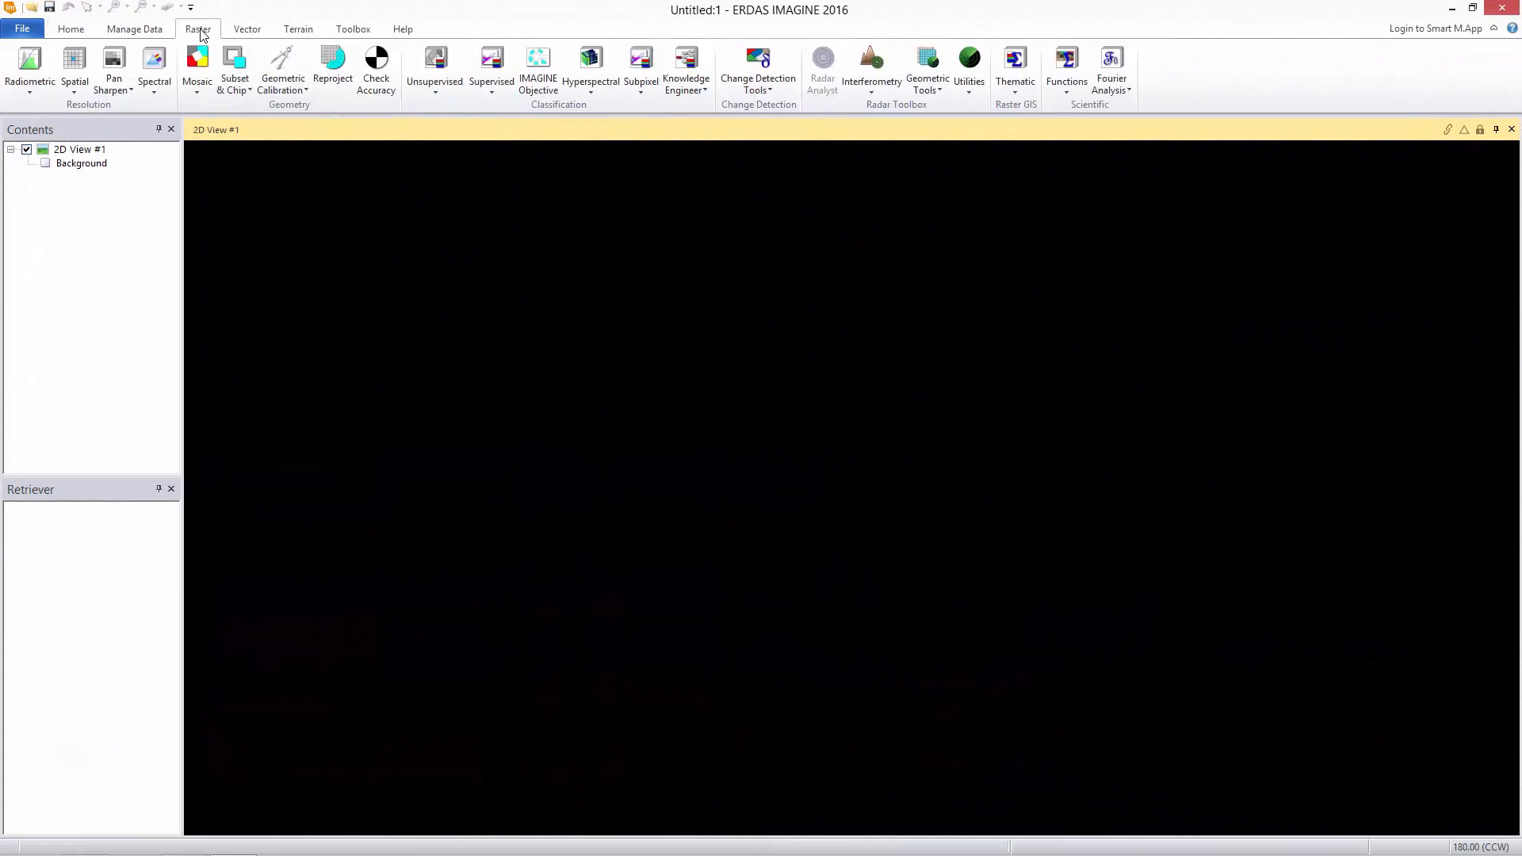
{"action": "left_click", "coordinate": [126, 92]}
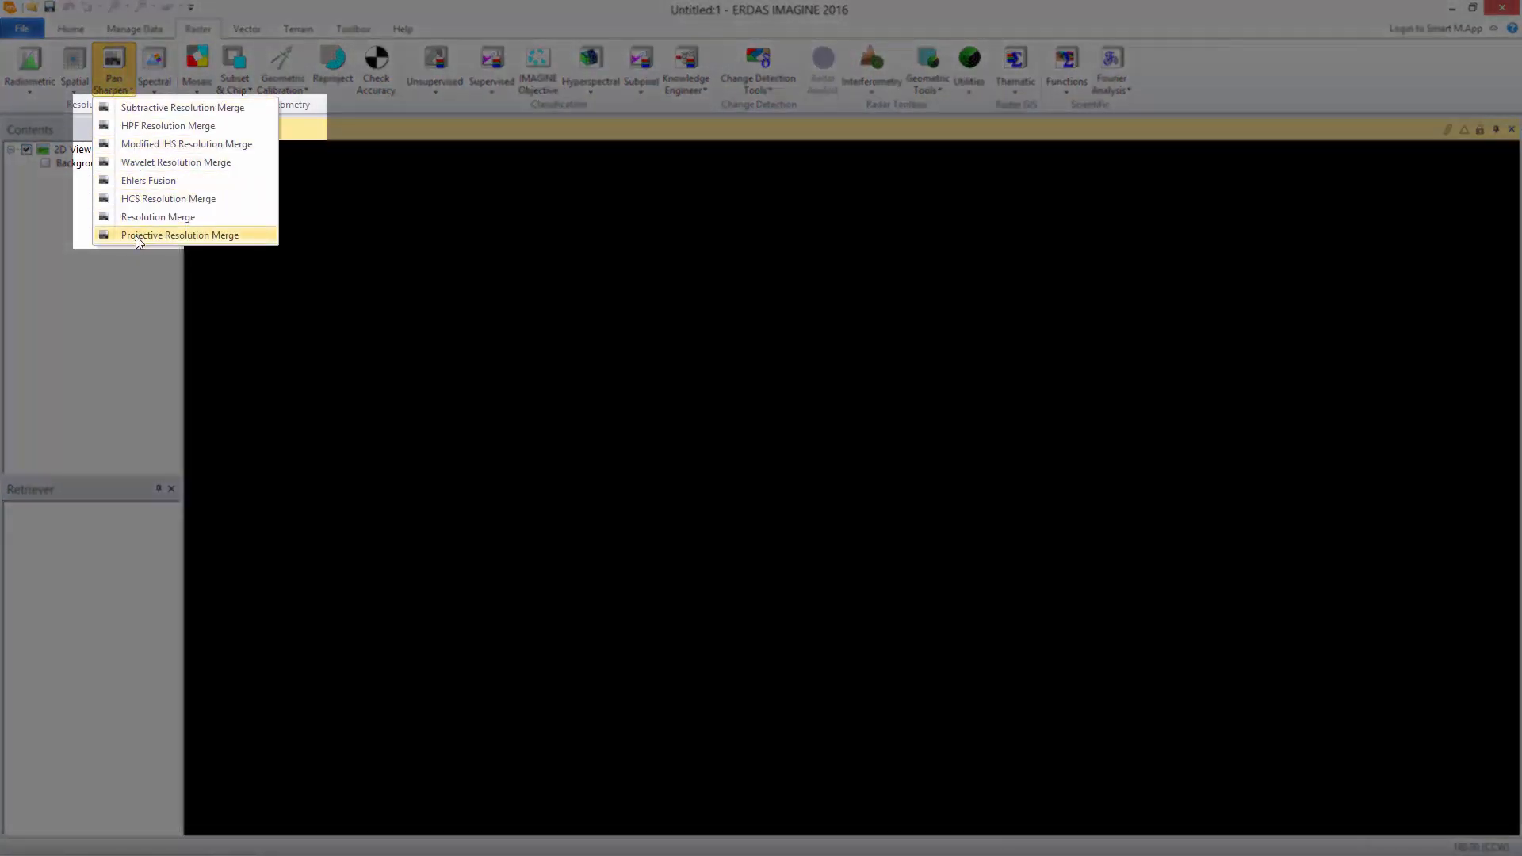
{"action": "left_click", "coordinate": [144, 145]}
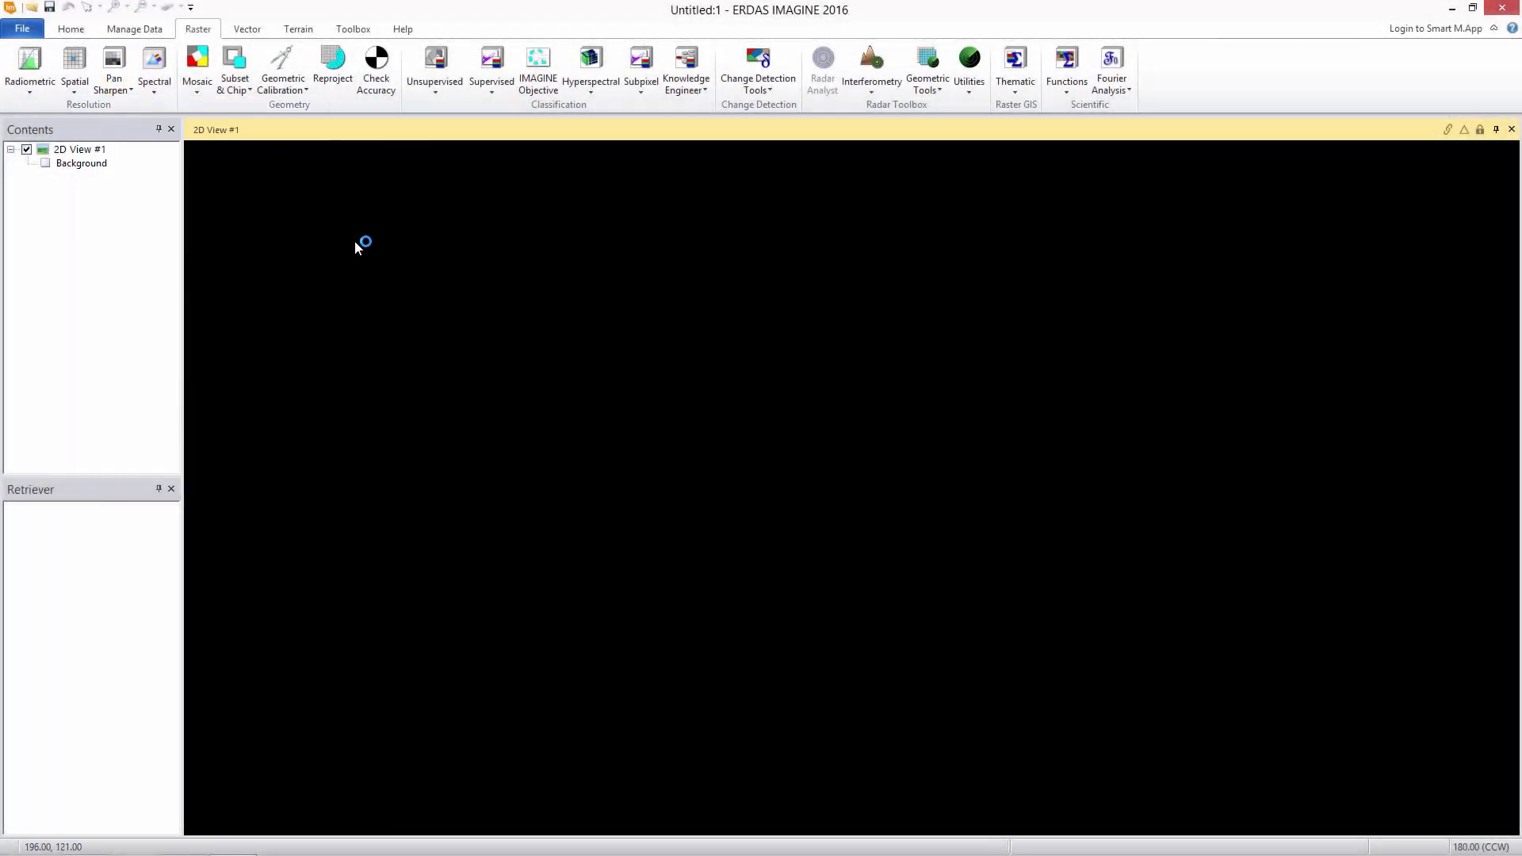
{"action": "left_click", "coordinate": [646, 253]}
{"action": "left_click", "coordinate": [666, 364]}
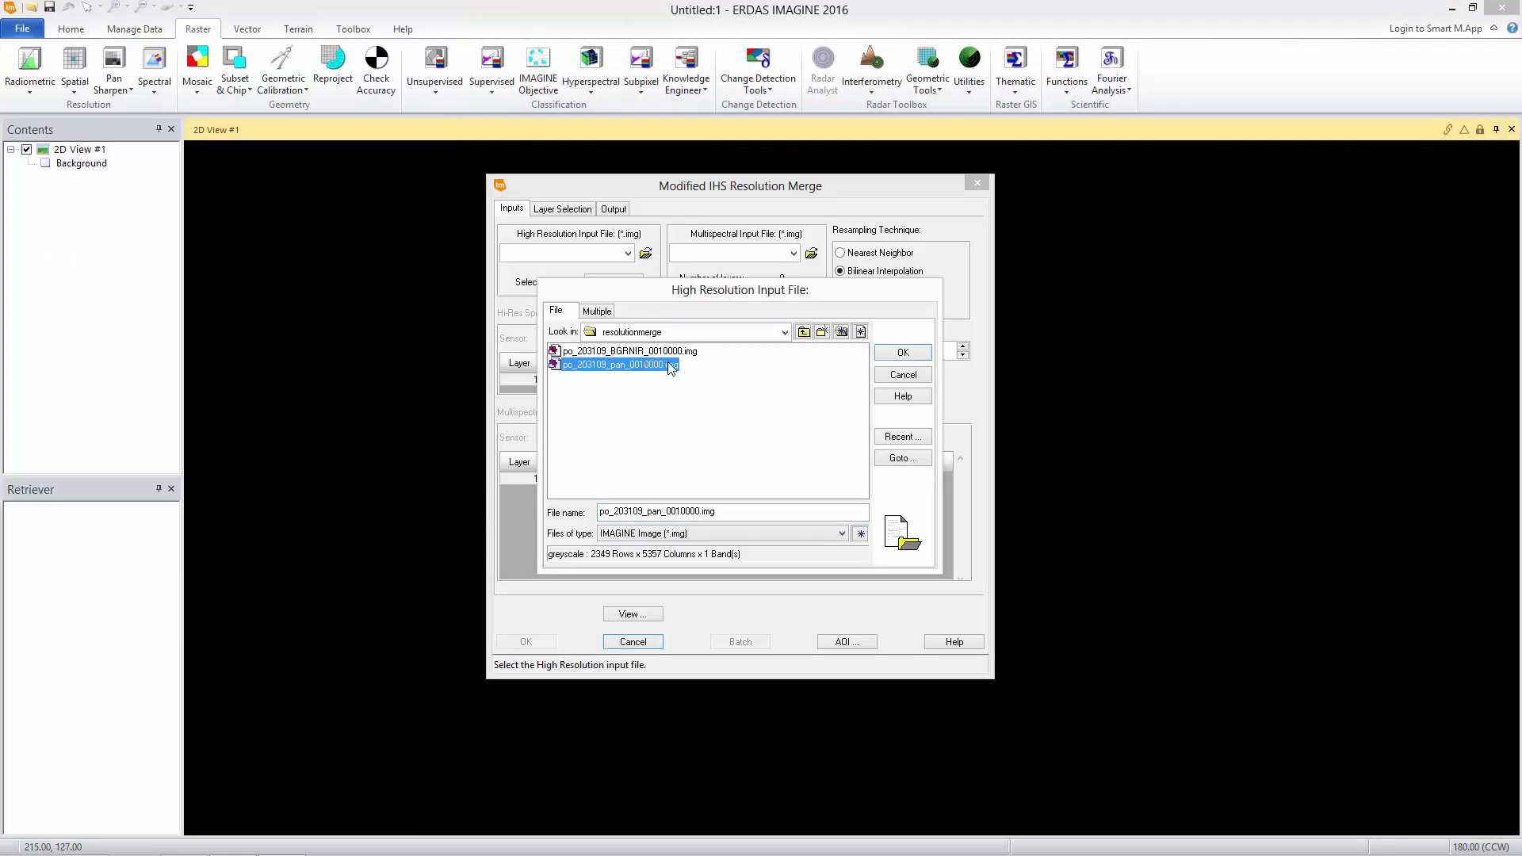
{"action": "left_click", "coordinate": [903, 352]}
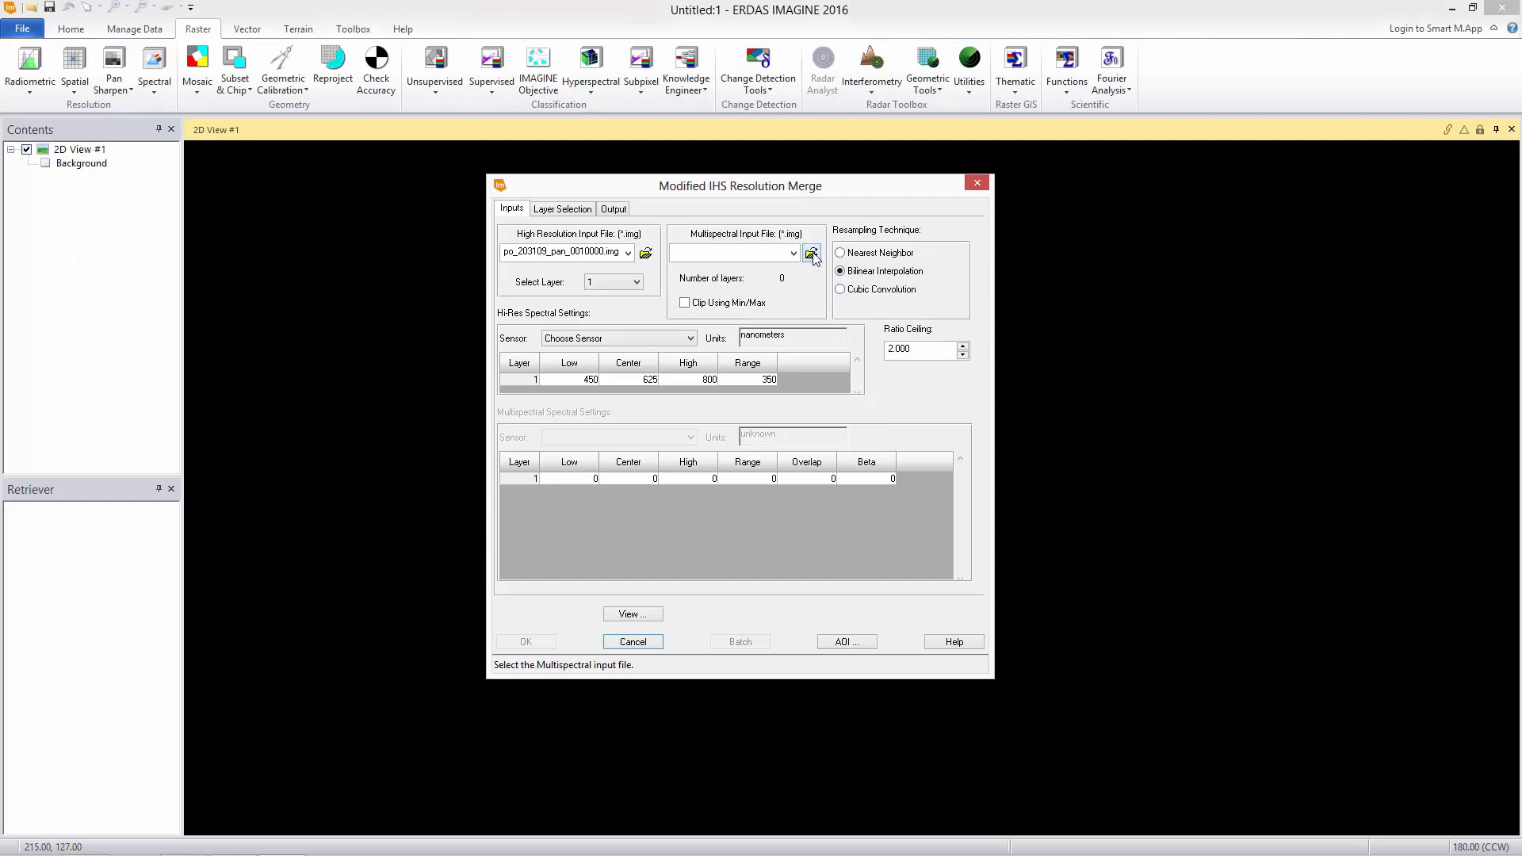
Set po_203109_BGRNIR_0010000.img as the multispectral input and use the True Color layer combination.
{"action": "left_click", "coordinate": [811, 254]}
{"action": "left_click", "coordinate": [658, 351]}
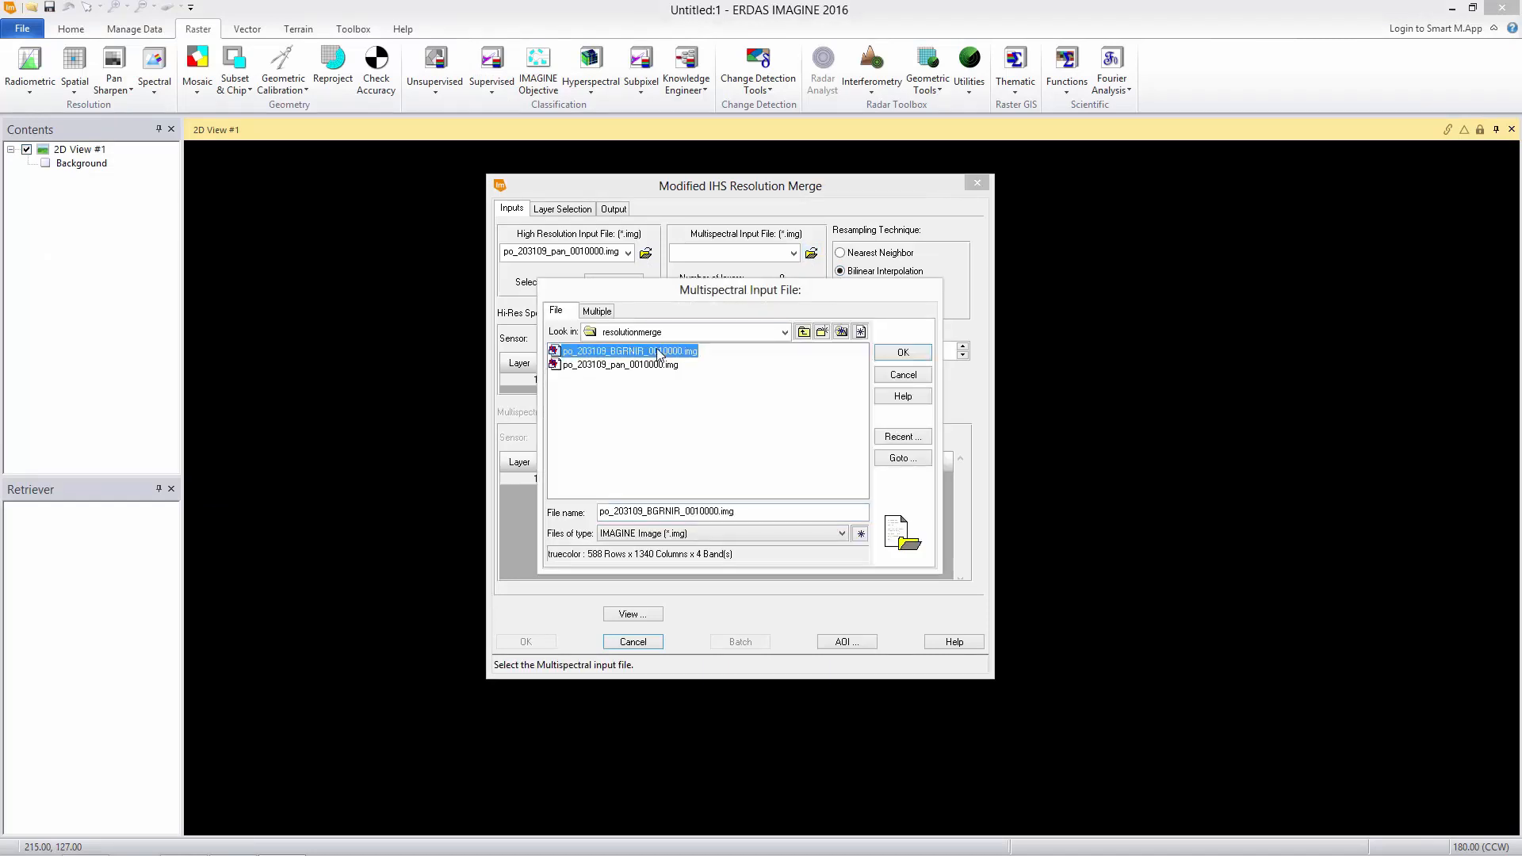
{"action": "left_click", "coordinate": [889, 354]}
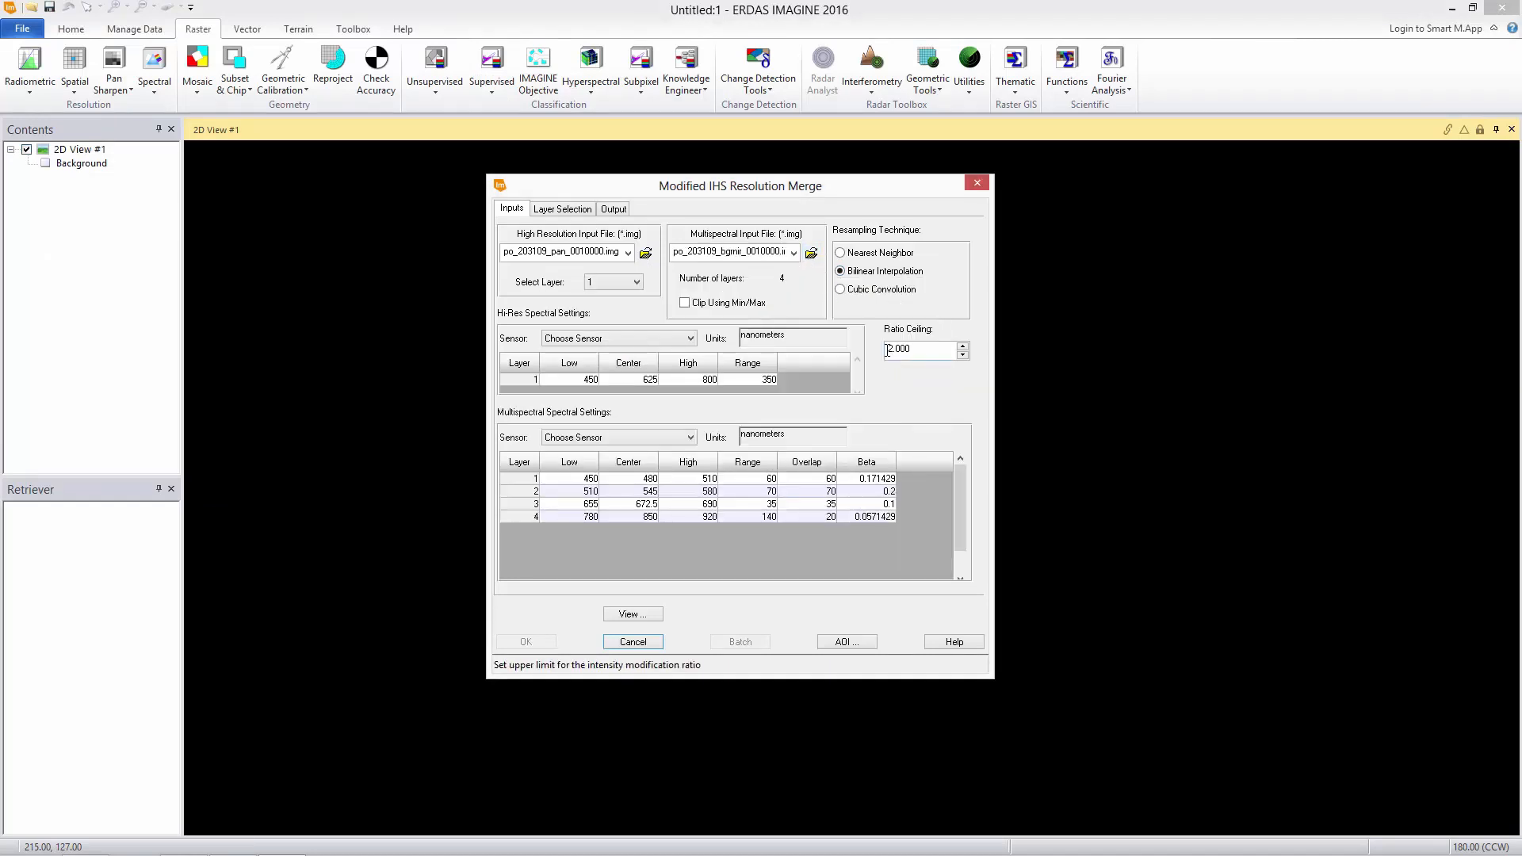
{"action": "left_click", "coordinate": [562, 209]}
{"action": "left_click", "coordinate": [554, 282]}
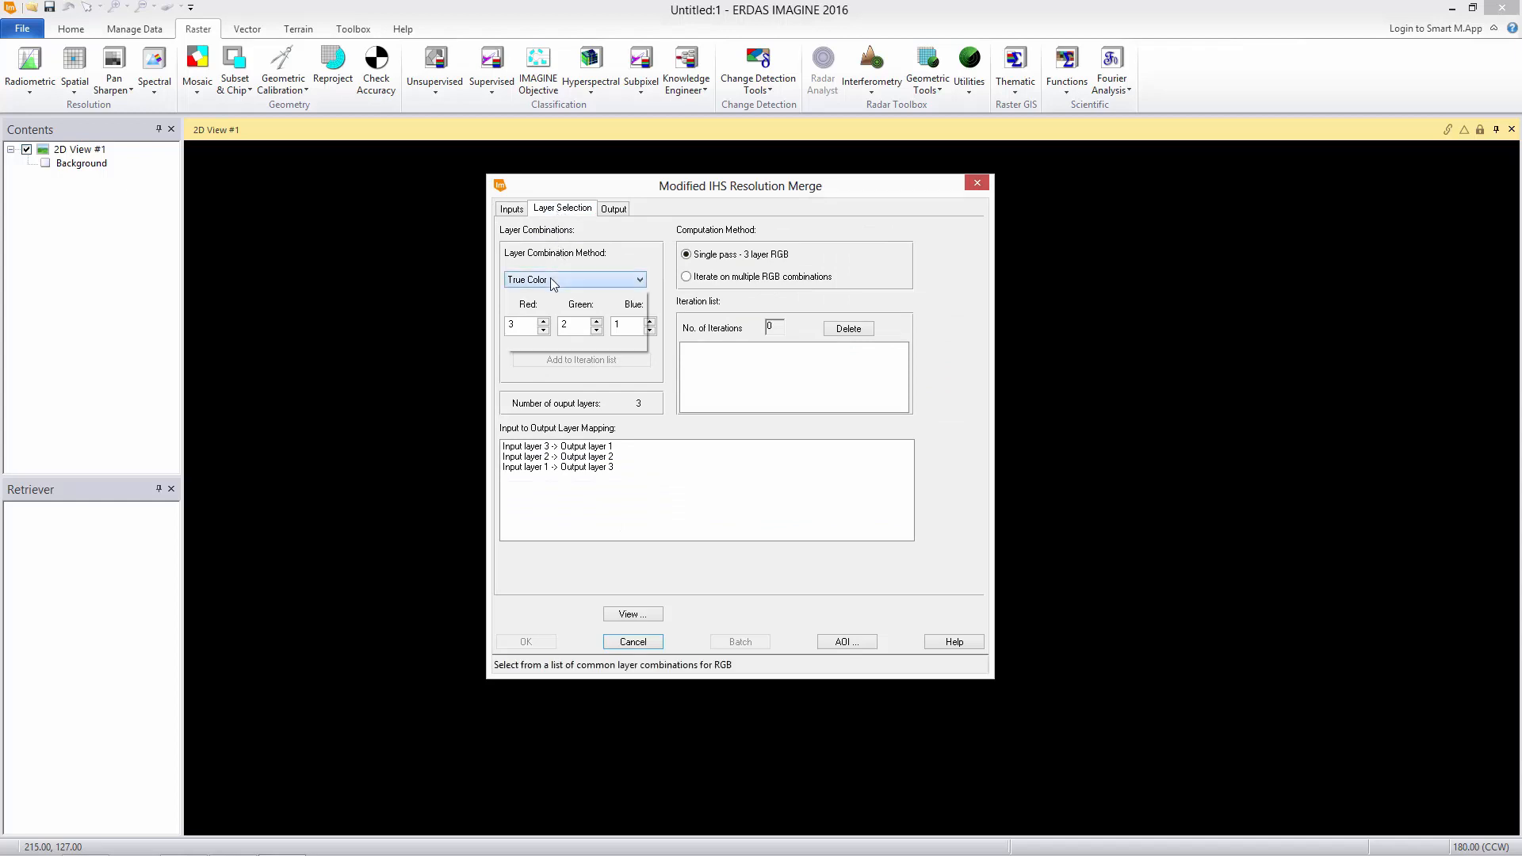
Set the merge output file to modified_ihs.img with Unsigned 16 bit data.
{"action": "left_click", "coordinate": [612, 210]}
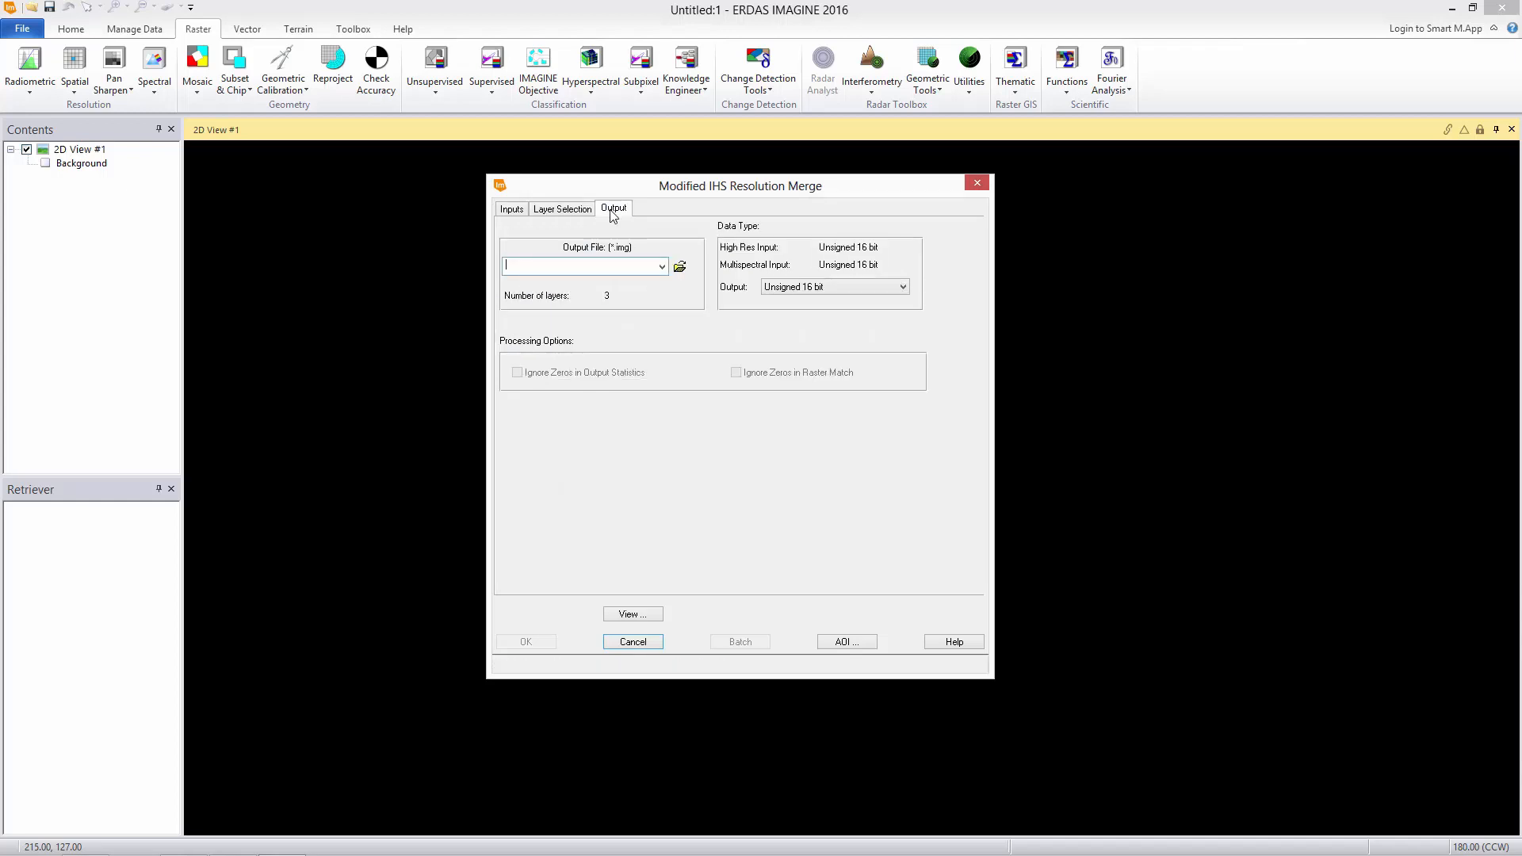
{"action": "left_click", "coordinate": [679, 266]}
{"action": "left_click", "coordinate": [899, 354]}
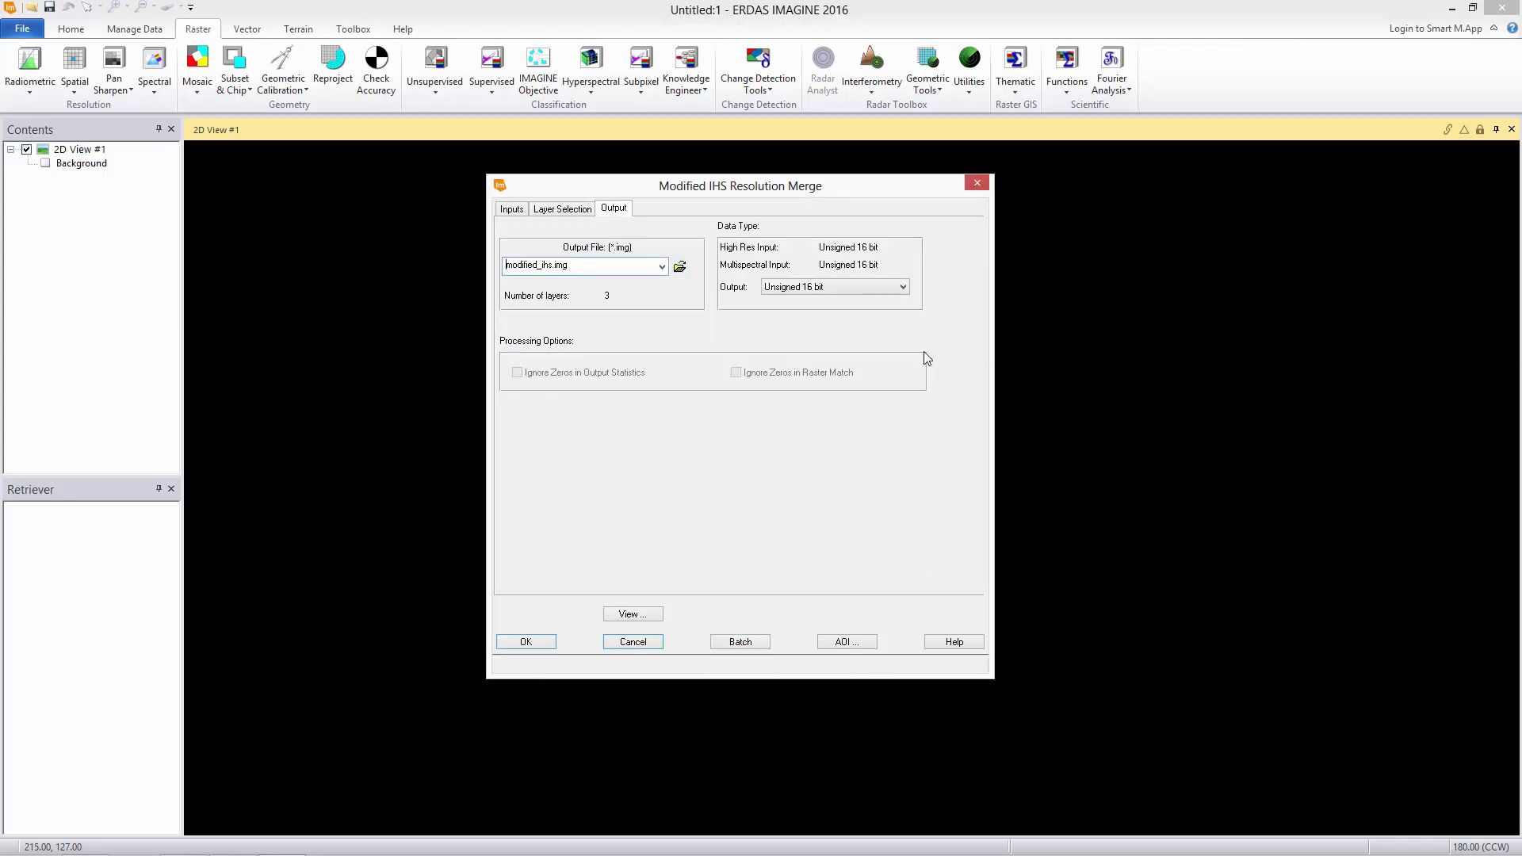
Open the resolution merge as a spatial model and close the empty 2D View #1.
{"action": "left_click", "coordinate": [639, 614]}
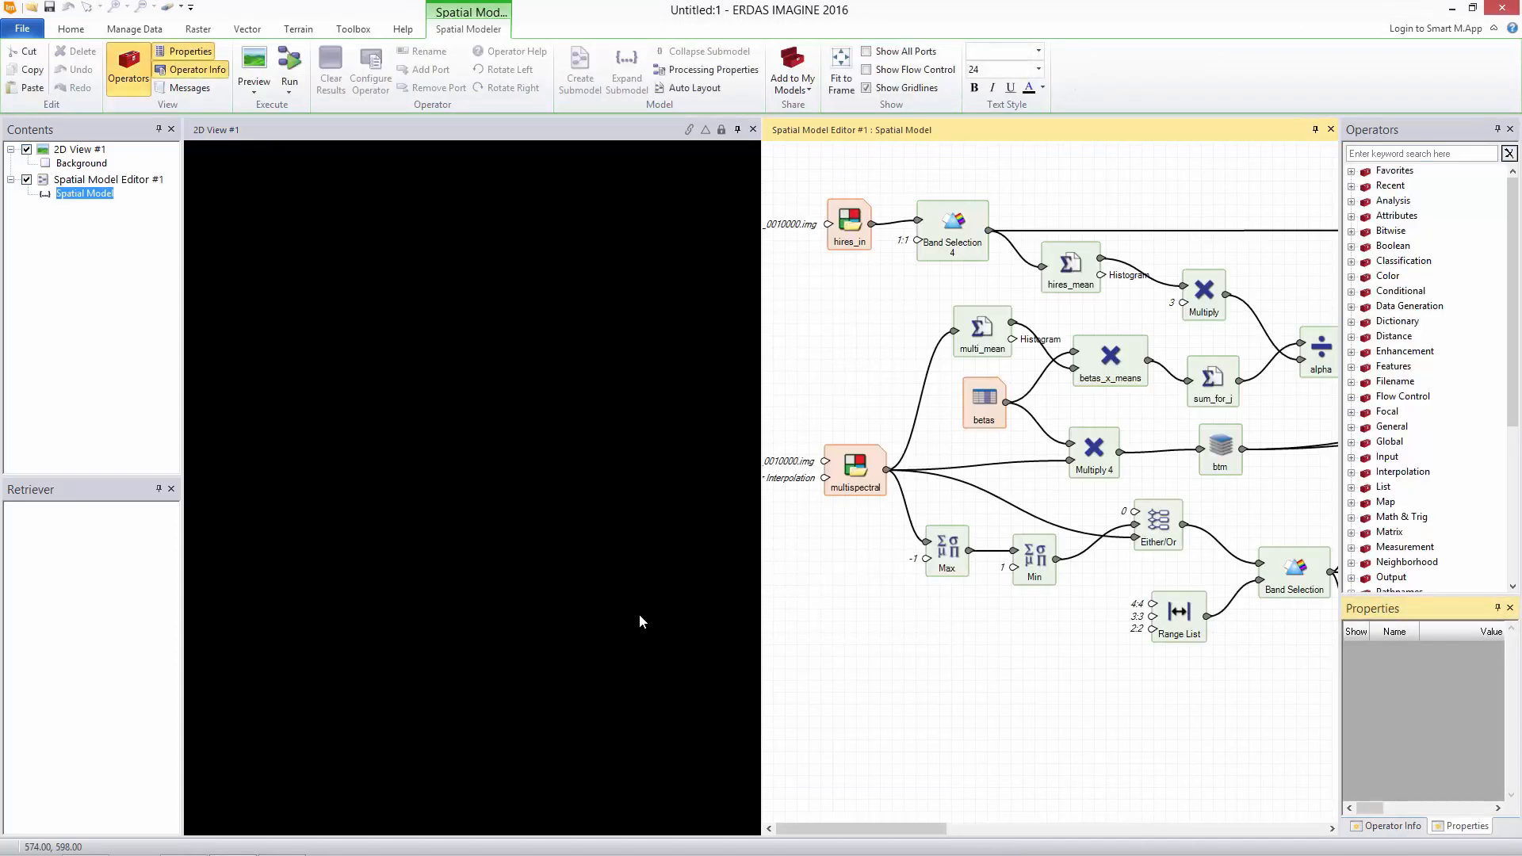
{"action": "left_click", "coordinate": [754, 129]}
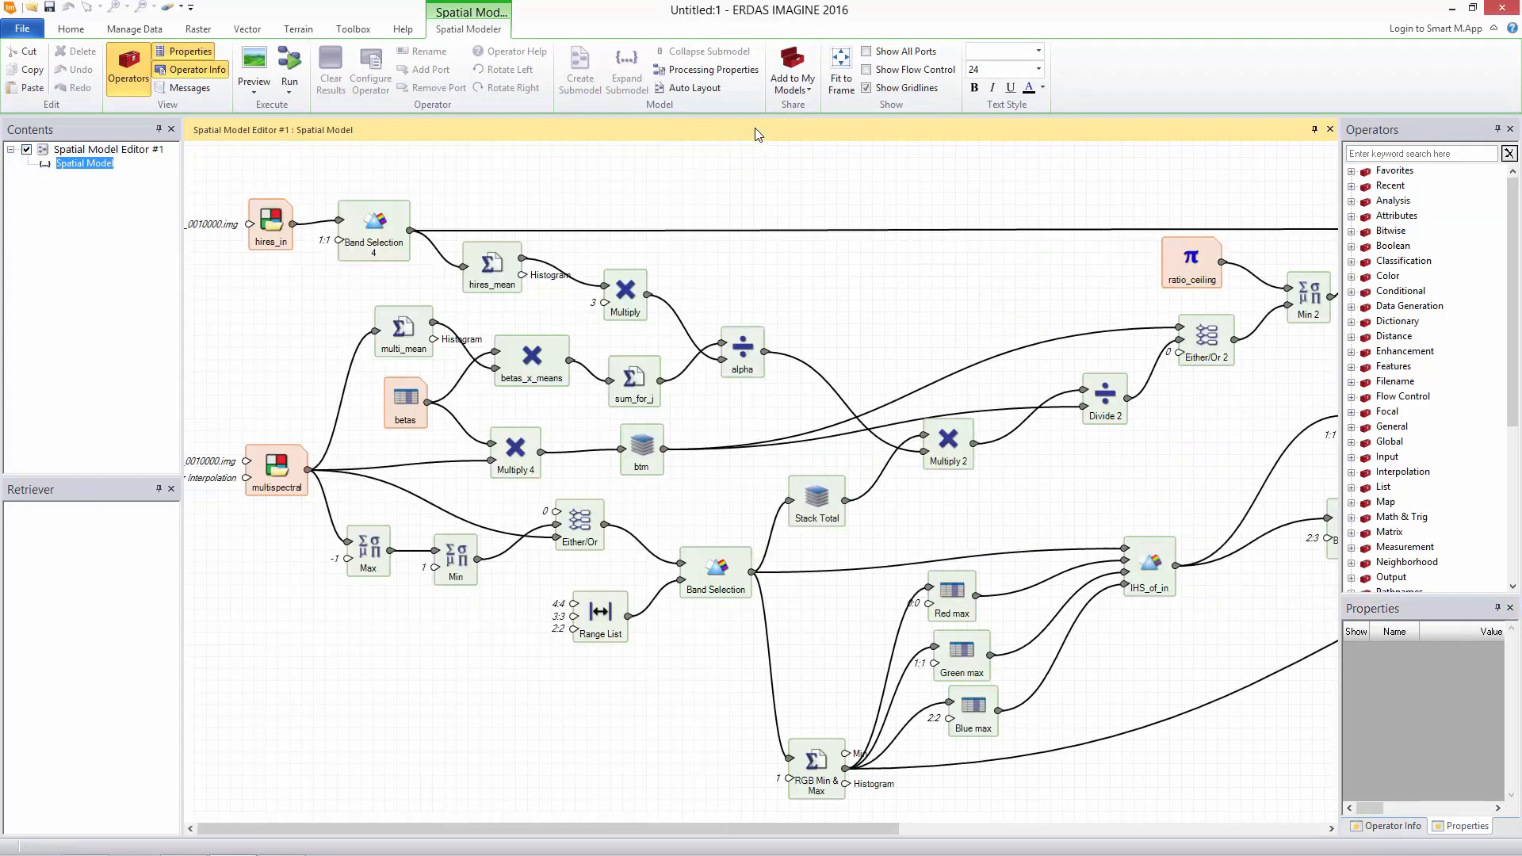
{"action": "left_click", "coordinate": [840, 70]}
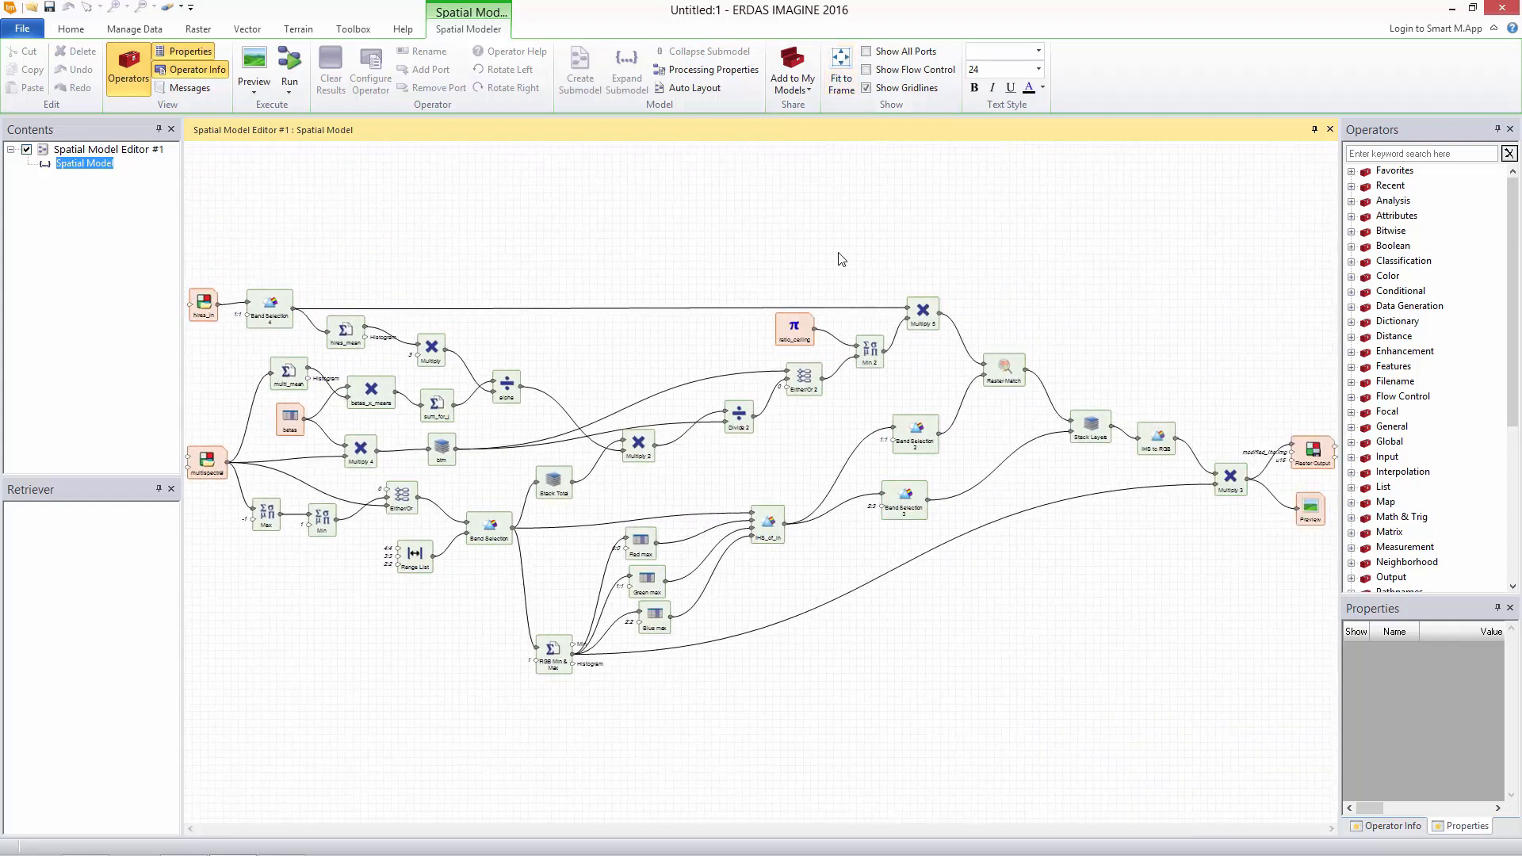
{"action": "left_click_drag", "start_coordinate": [204, 259], "coordinate": [571, 300]}
{"action": "scroll", "coordinate": [559, 417], "scroll_direction": "up", "scroll_amount": 2}
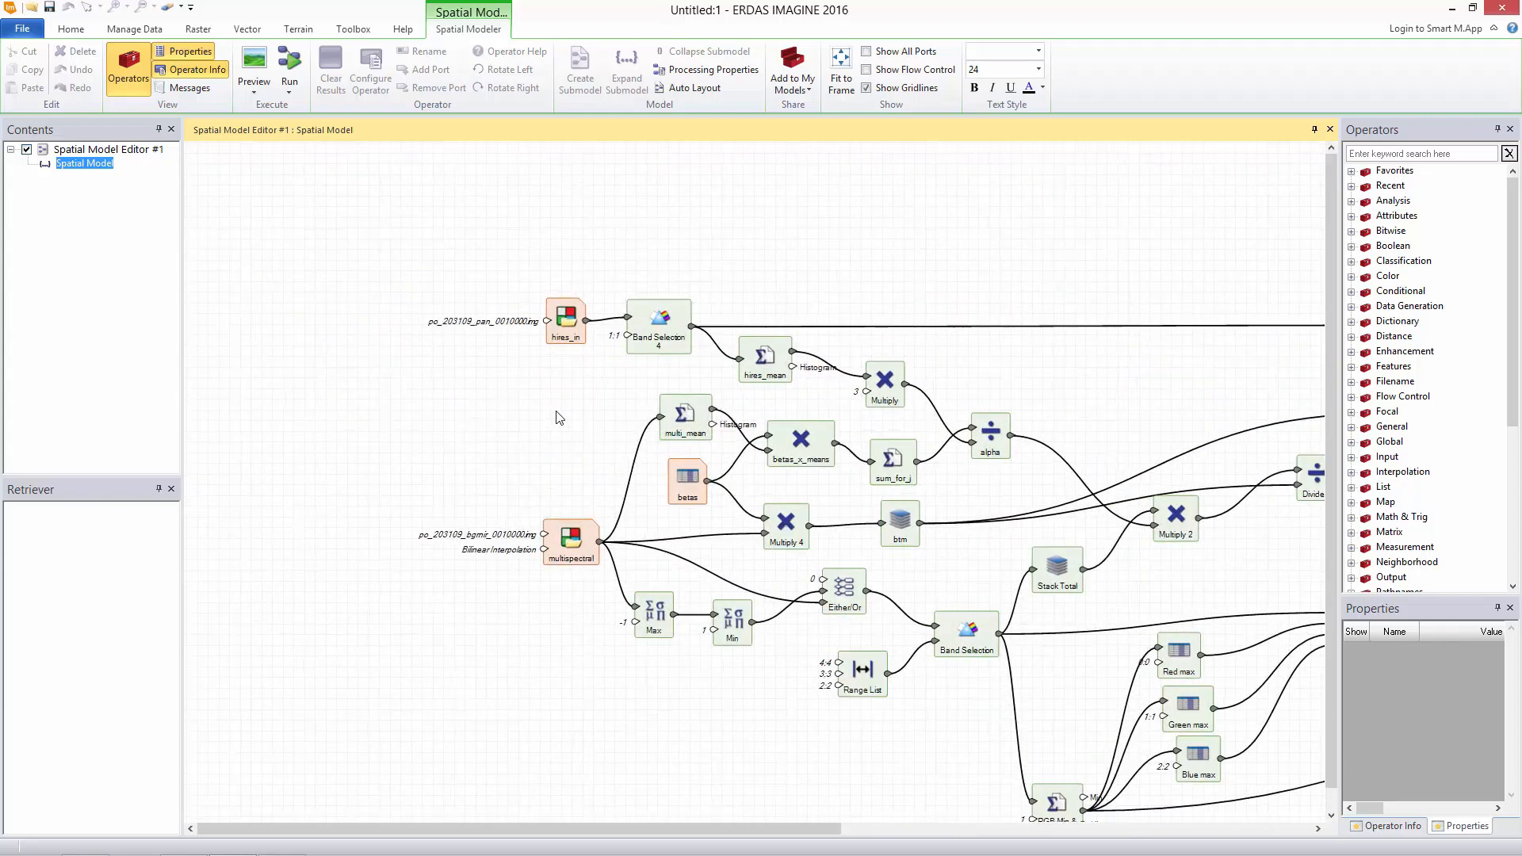
Add a Port Input operator and connect it to the file name port of the hires_in raster input.
{"action": "left_click", "coordinate": [1351, 187]}
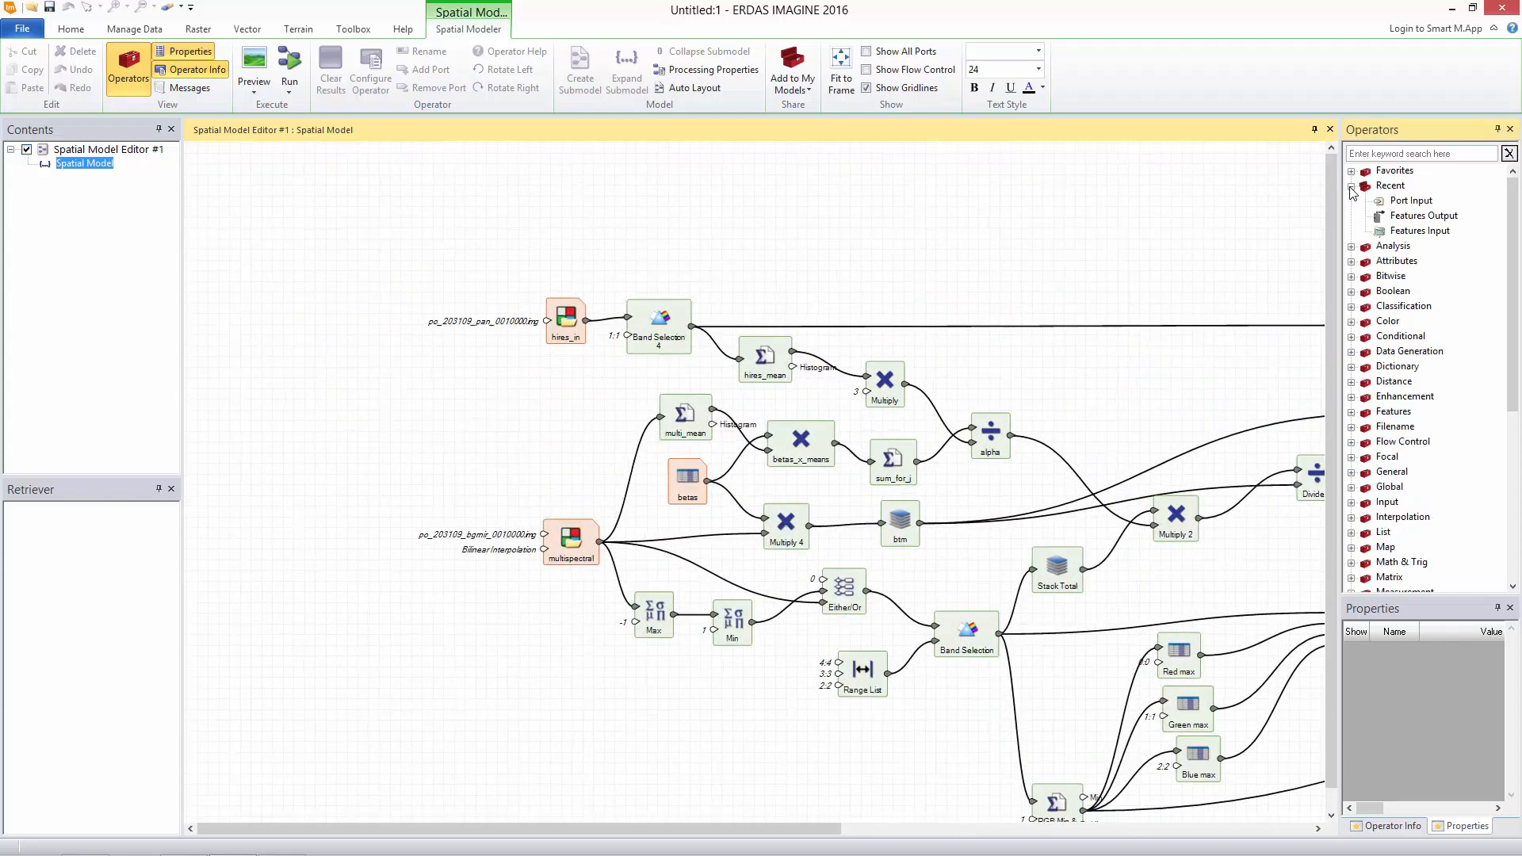
{"action": "left_click_drag", "start_coordinate": [1410, 204], "coordinate": [828, 243]}
{"action": "left_click_drag", "start_coordinate": [449, 257], "coordinate": [533, 313]}
{"action": "left_click_drag", "start_coordinate": [534, 314], "coordinate": [546, 321]}
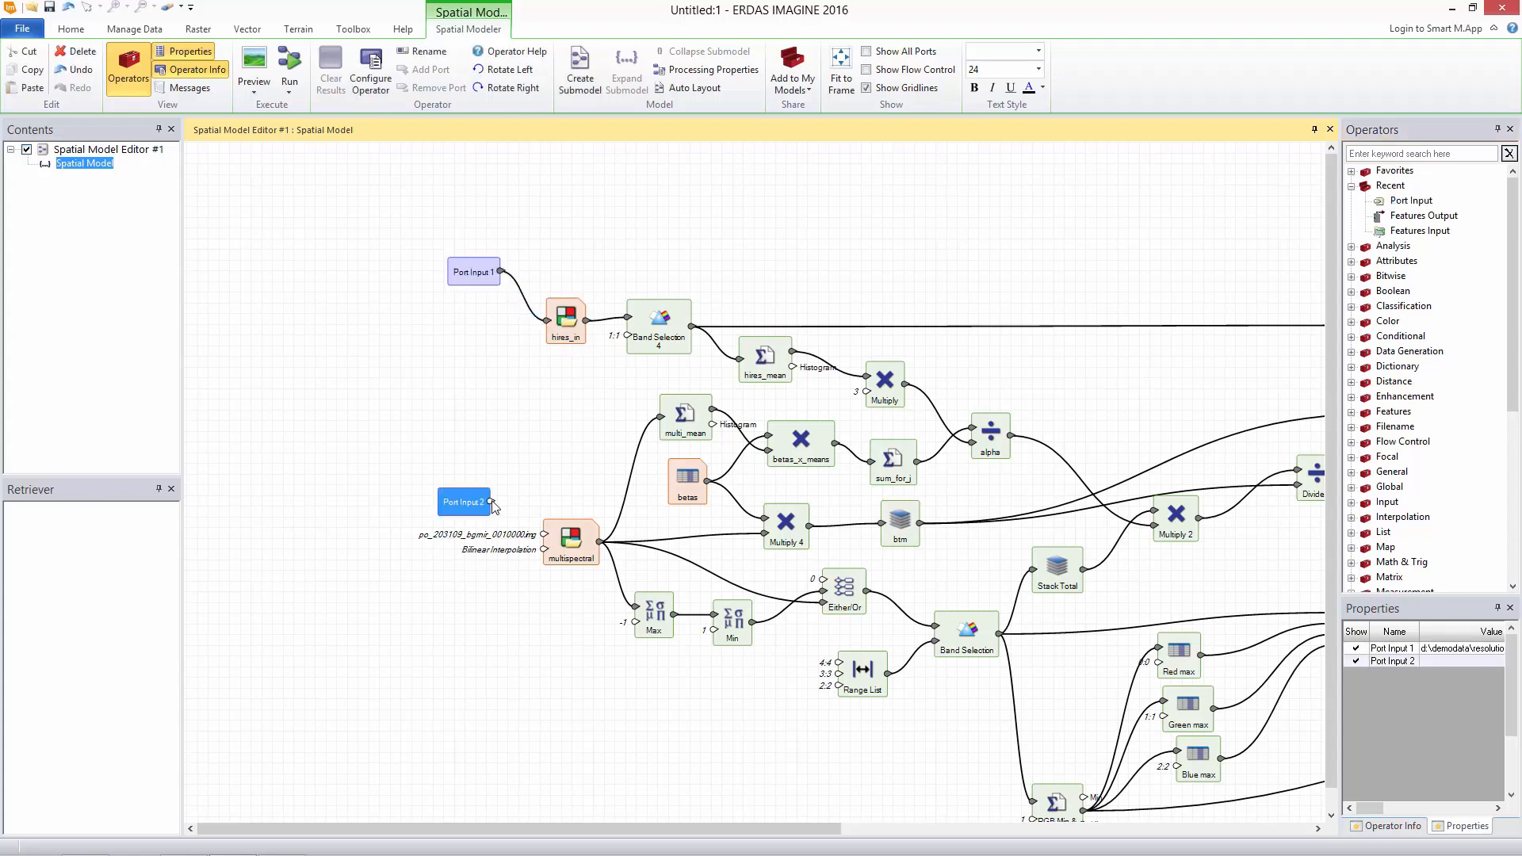
Connect the second port input to the file name port of the multispectral raster input.
{"action": "left_click_drag", "start_coordinate": [493, 505], "coordinate": [543, 541]}
{"action": "left_click_drag", "start_coordinate": [544, 541], "coordinate": [544, 542]}
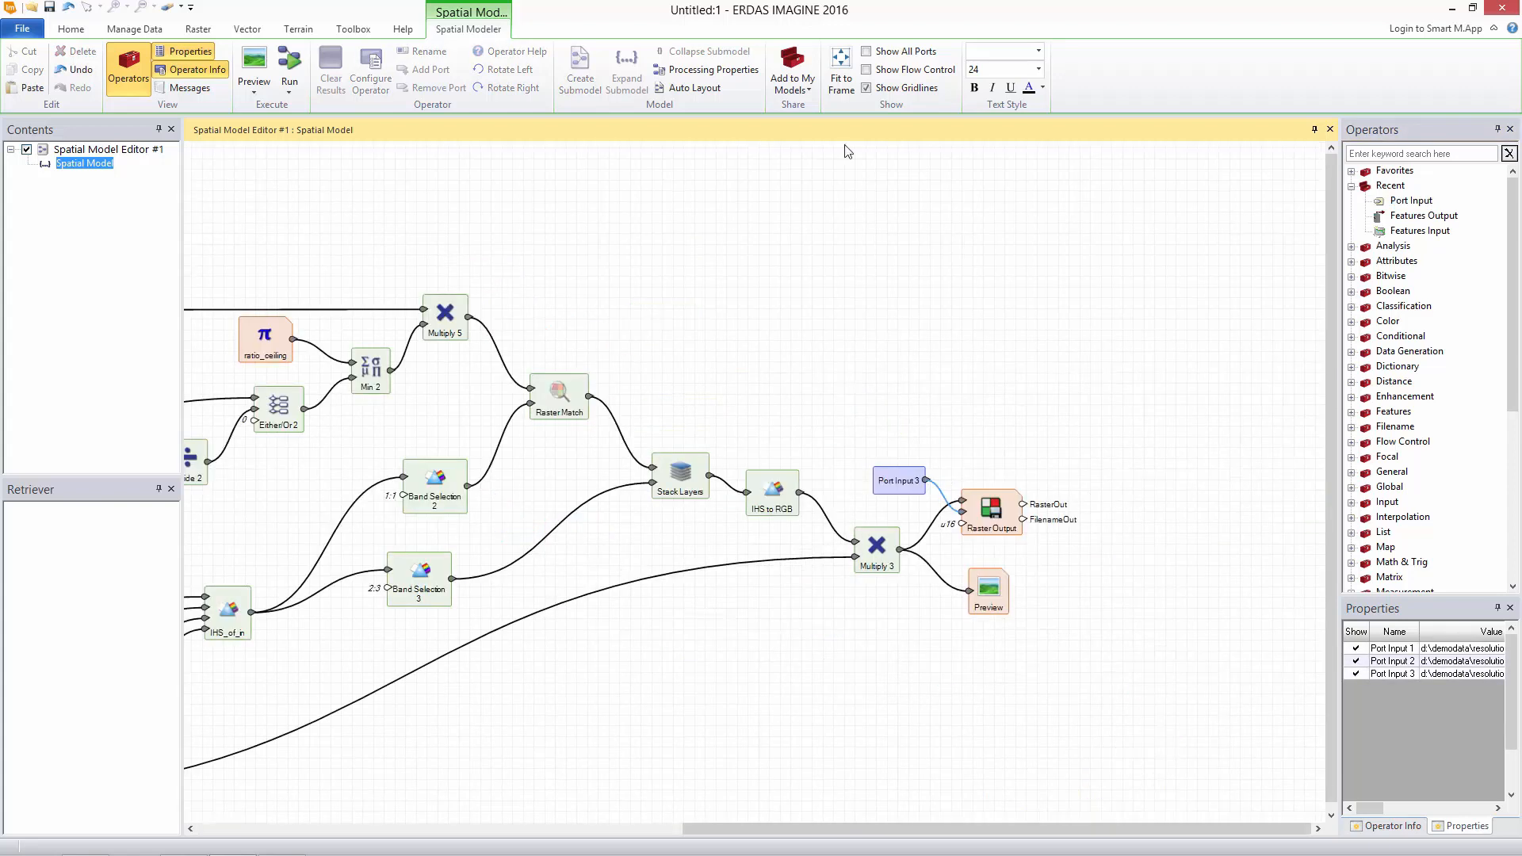
Add the spatial model to My Models with the display name ResolutionMerge, the General category and a custom icon.
{"action": "left_click", "coordinate": [840, 79]}
{"action": "left_click", "coordinate": [792, 79]}
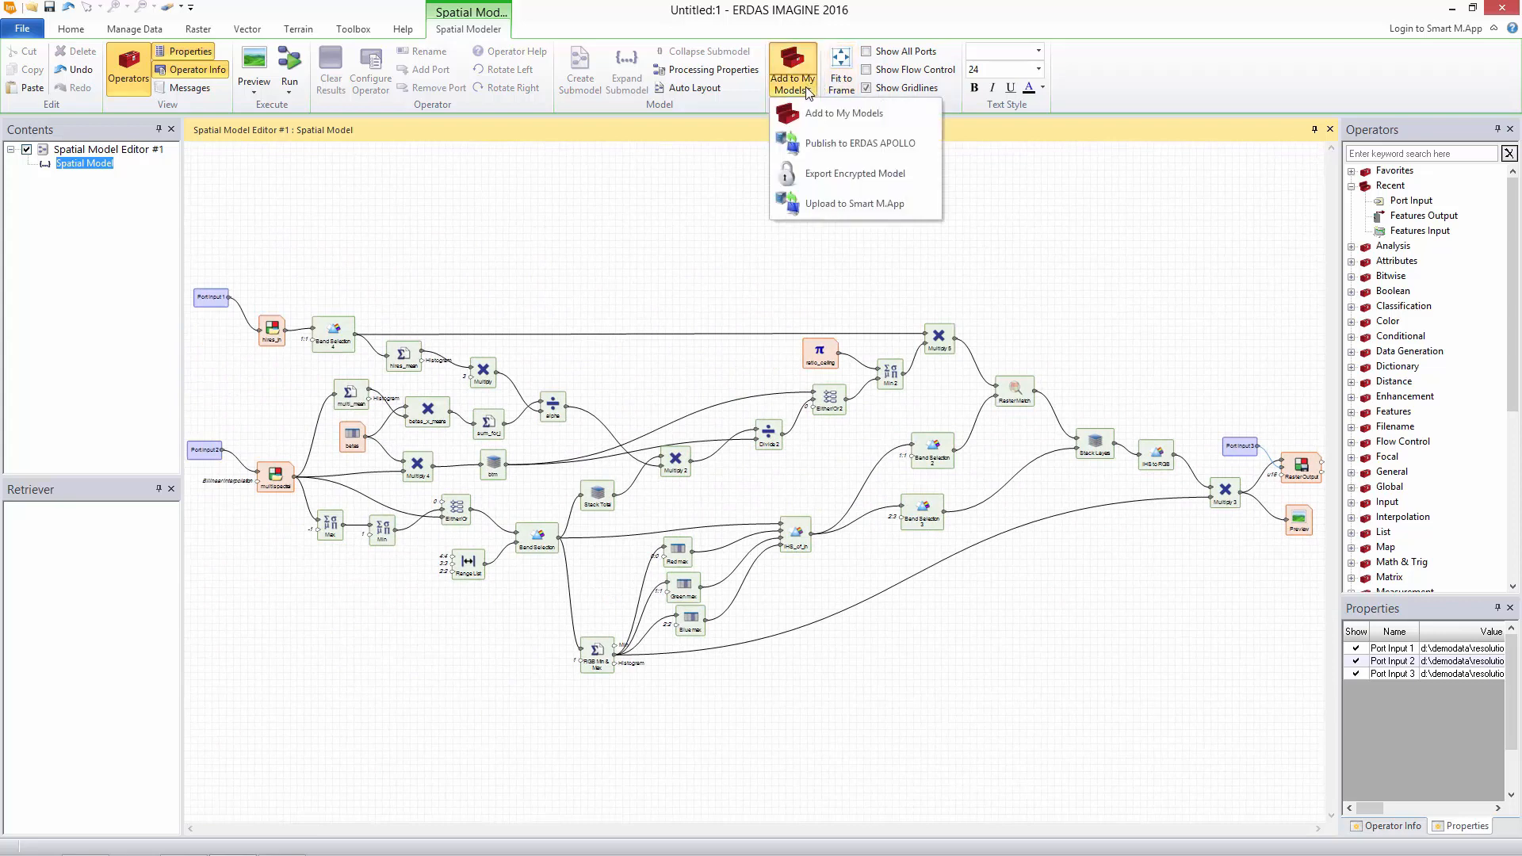
{"action": "left_click", "coordinate": [820, 118]}
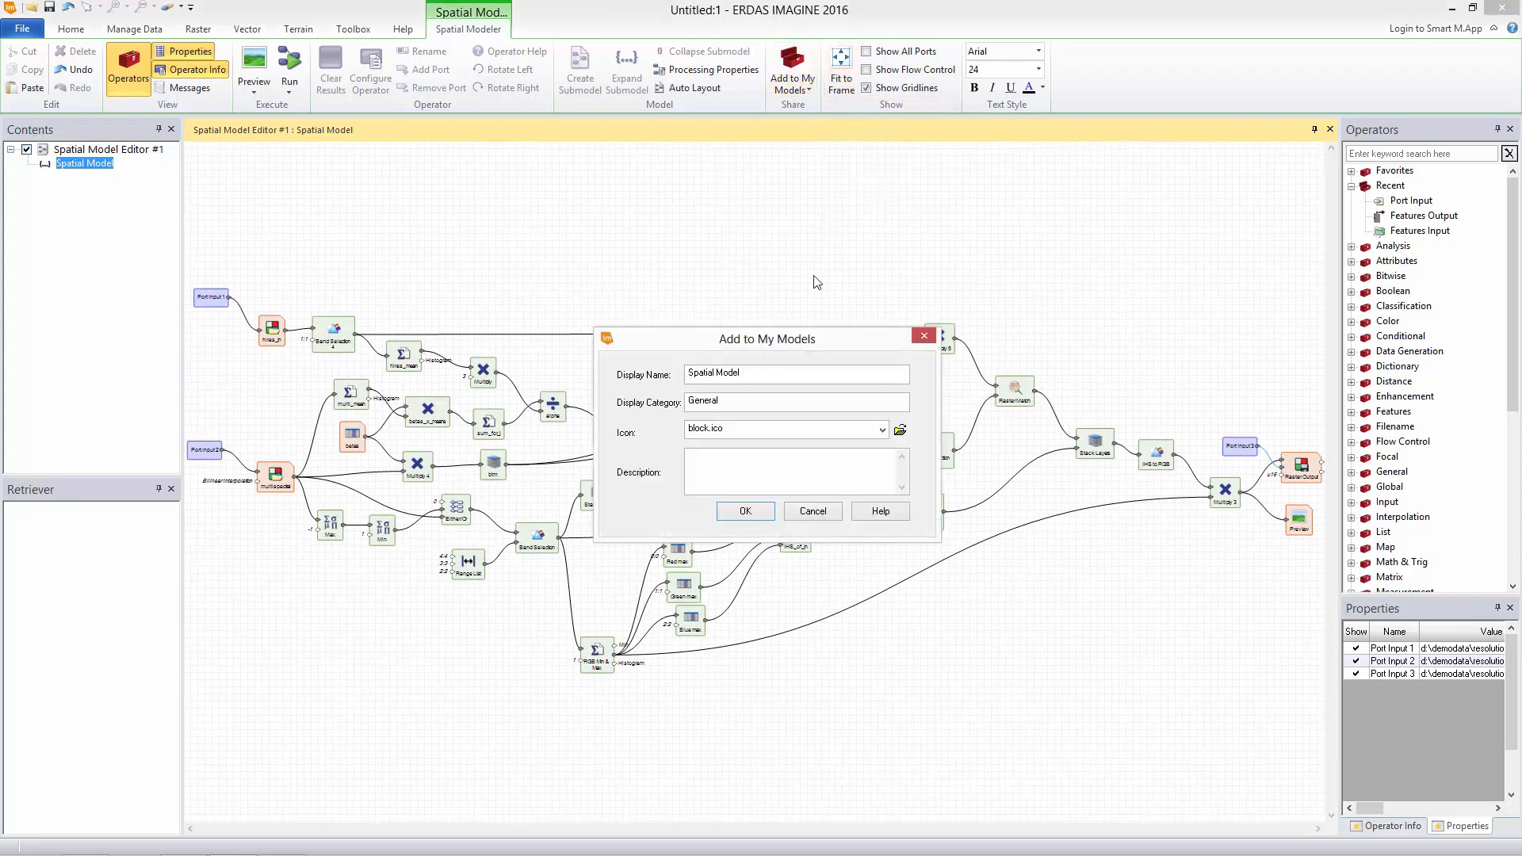
{"action": "left_click_drag", "start_coordinate": [766, 378], "coordinate": [683, 368]}
{"action": "type", "text": "ResolutionMerge"}
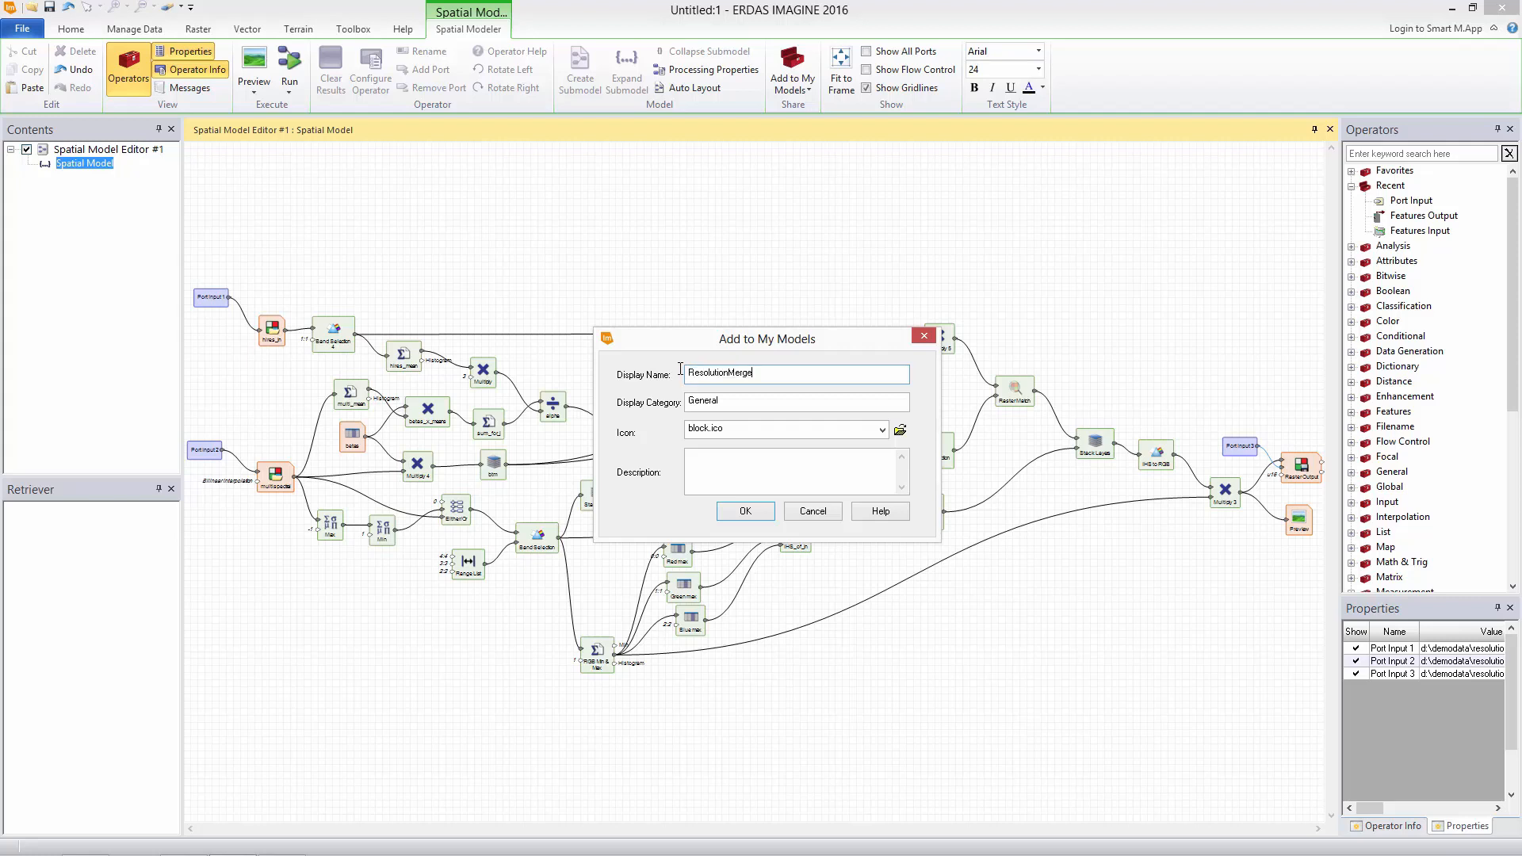
{"action": "left_click", "coordinate": [899, 430]}
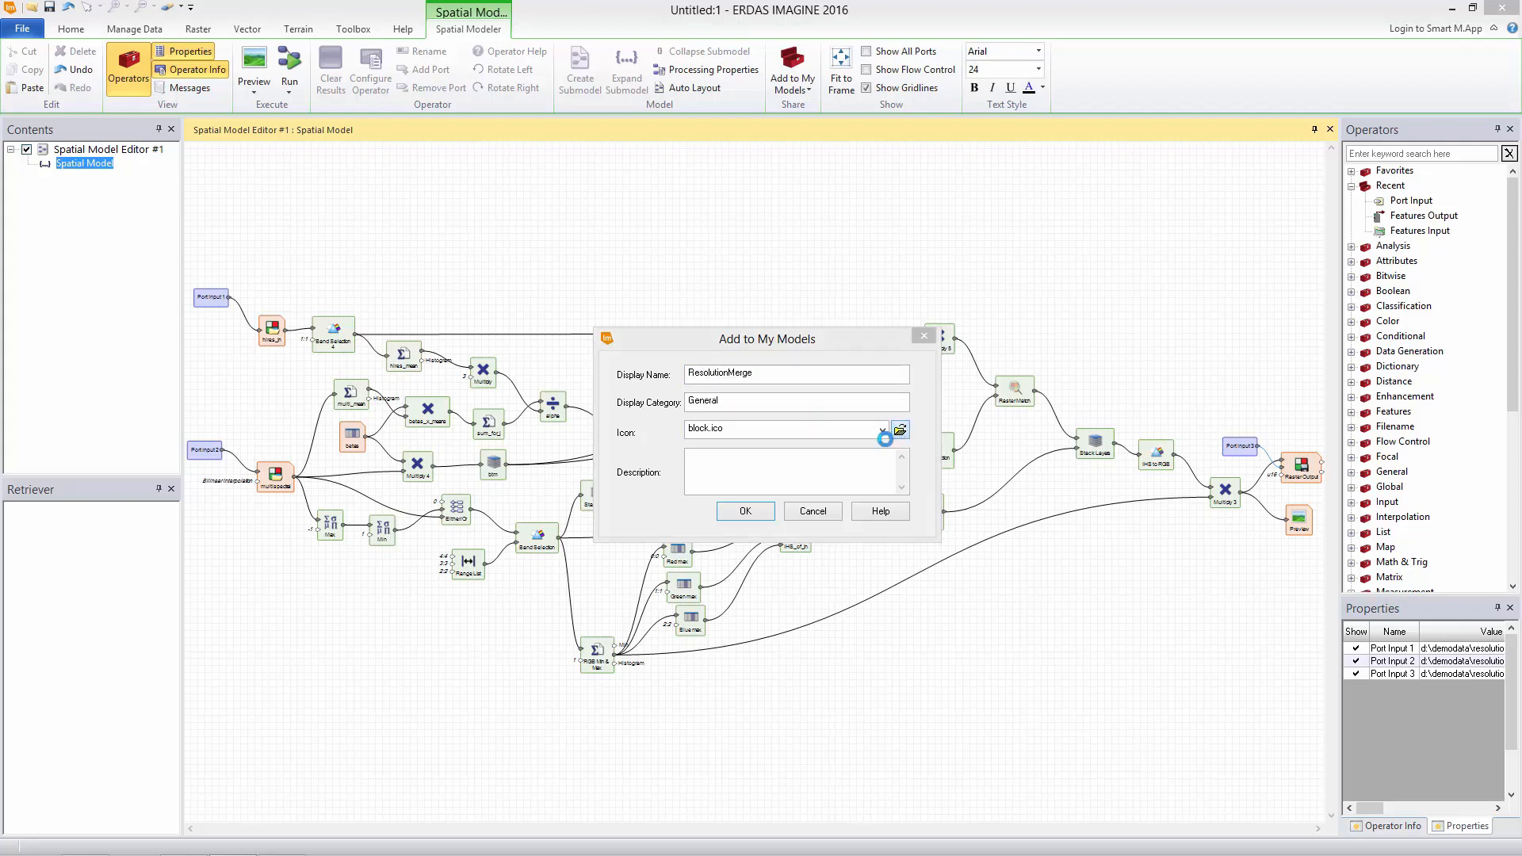
{"action": "left_click", "coordinate": [634, 454]}
{"action": "left_click", "coordinate": [930, 361]}
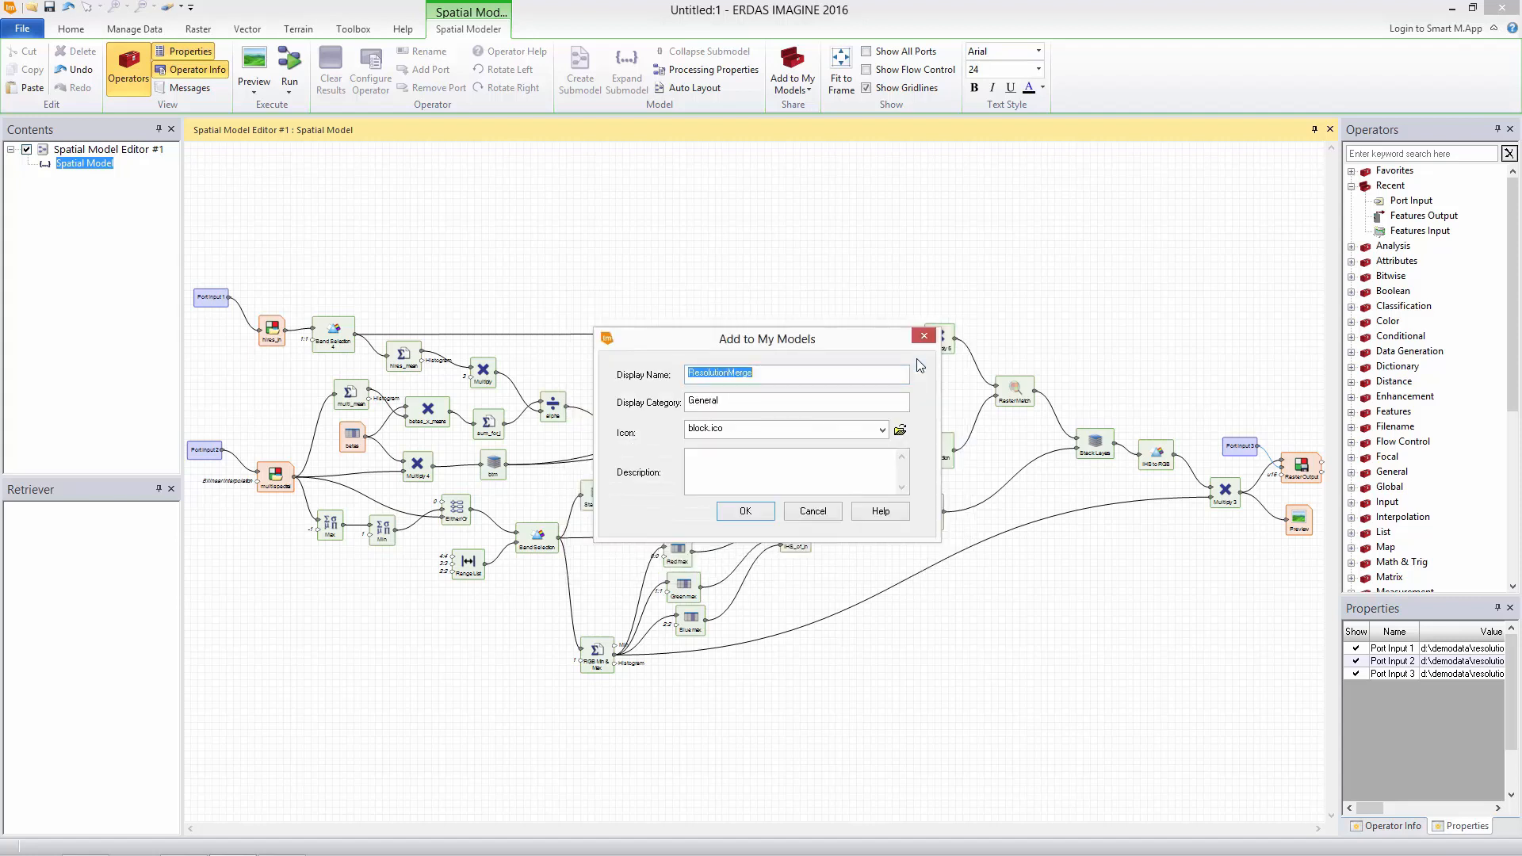
{"action": "left_click", "coordinate": [749, 514]}
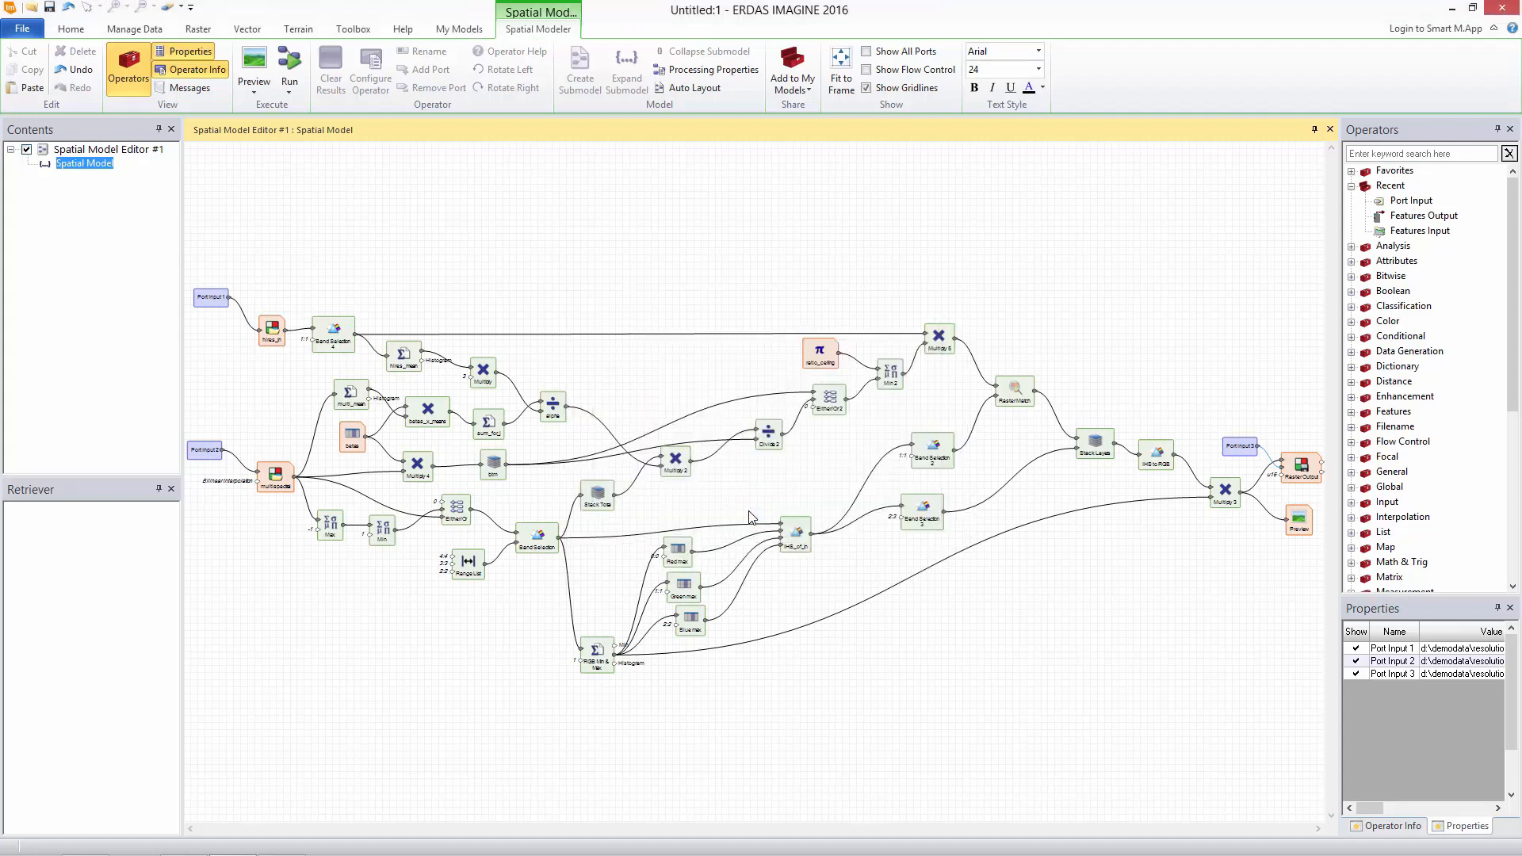
Check the ResolutionMerge entry in My Models and its ResolutionMerge.gmdx file in the models folder, then return to ERDAS IMAGINE.
{"action": "left_click", "coordinate": [459, 28]}
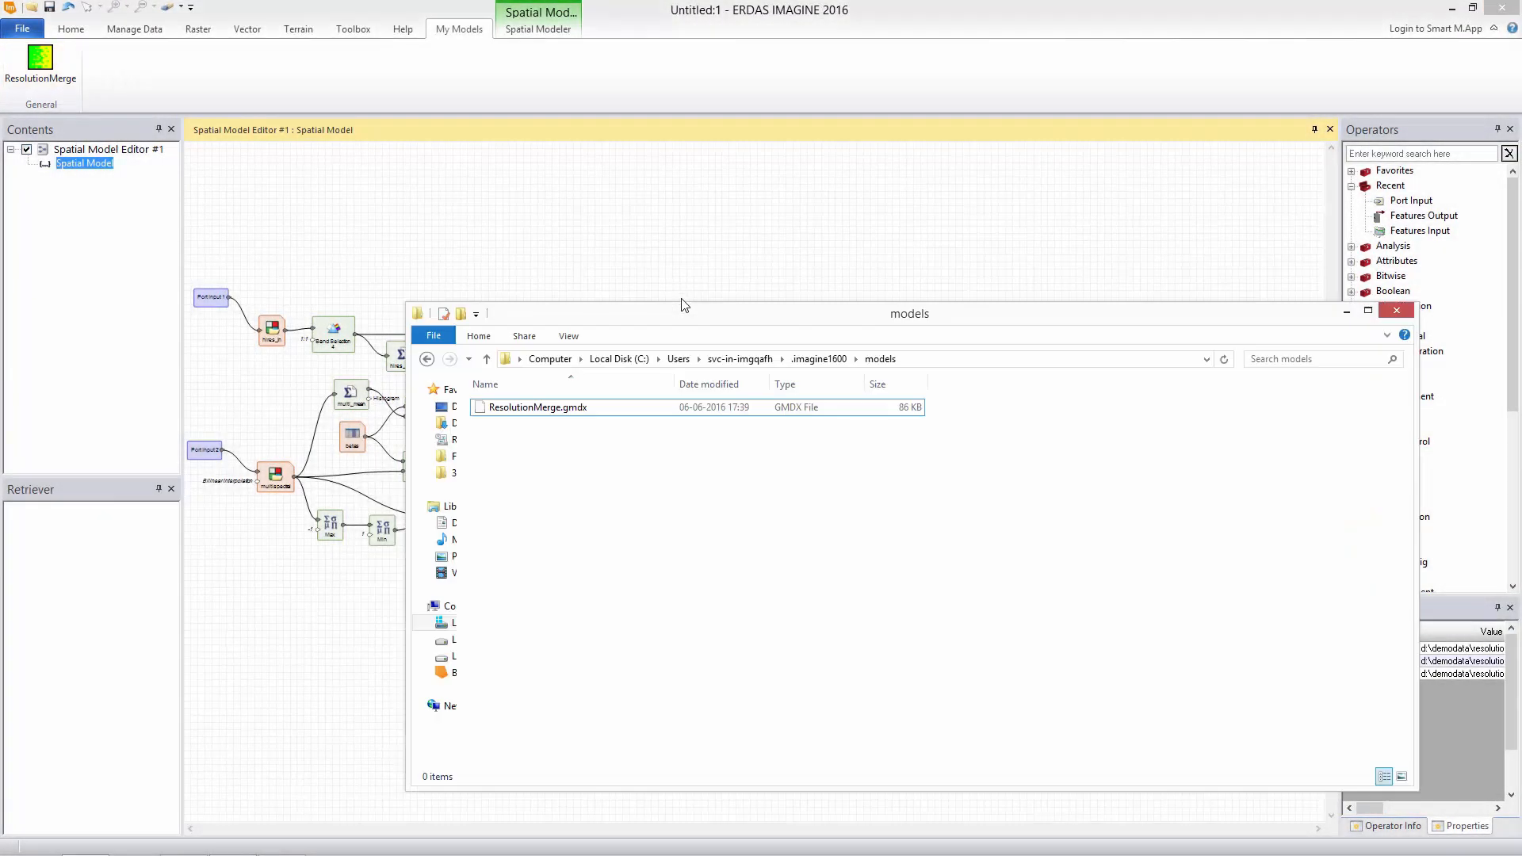
{"action": "left_click", "coordinate": [557, 408]}
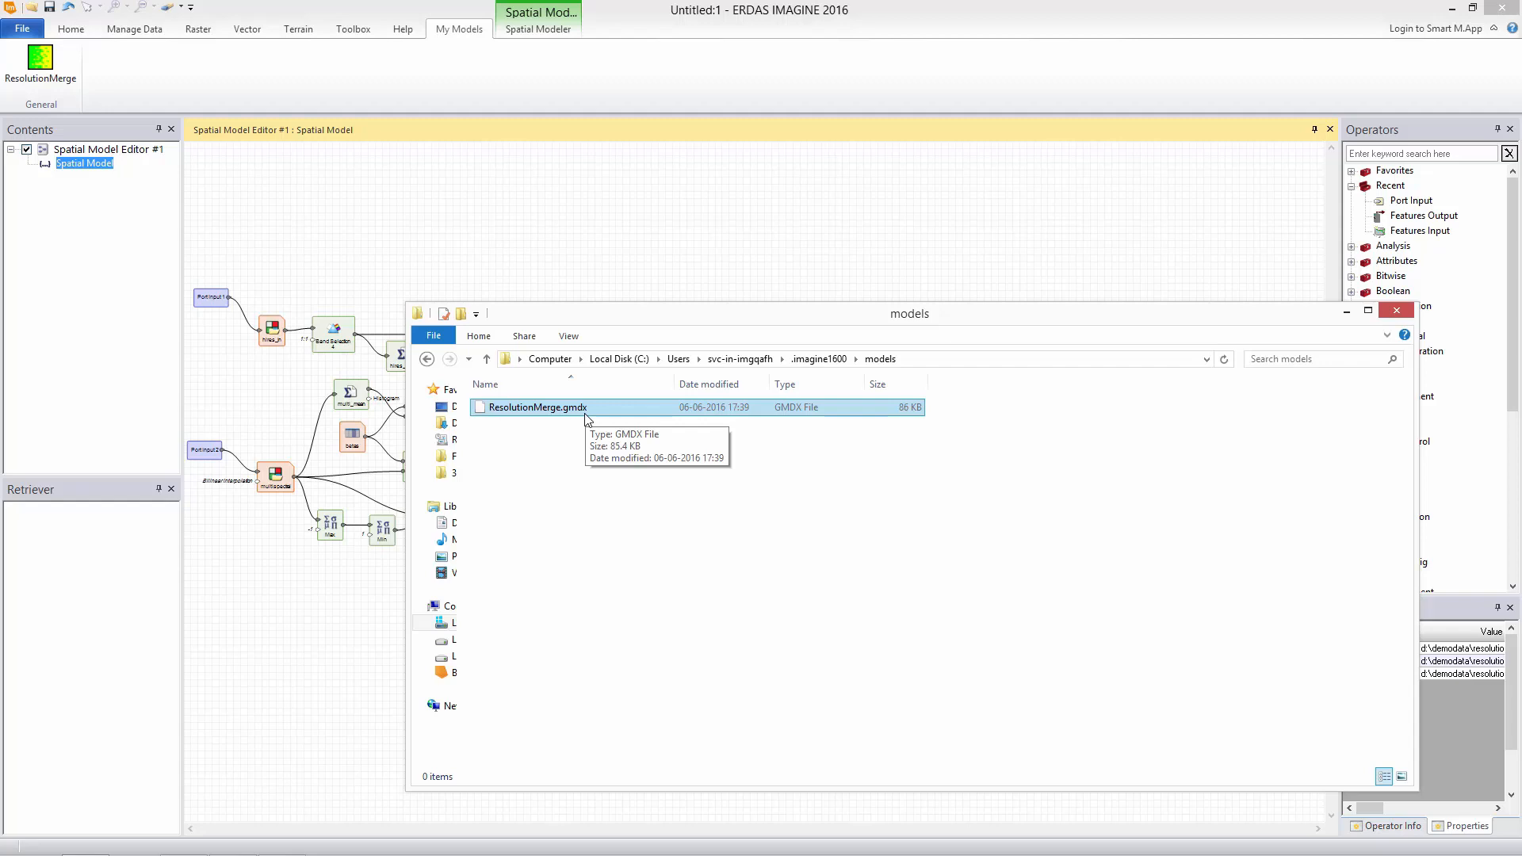
{"action": "key", "text": "alt+Tab"}
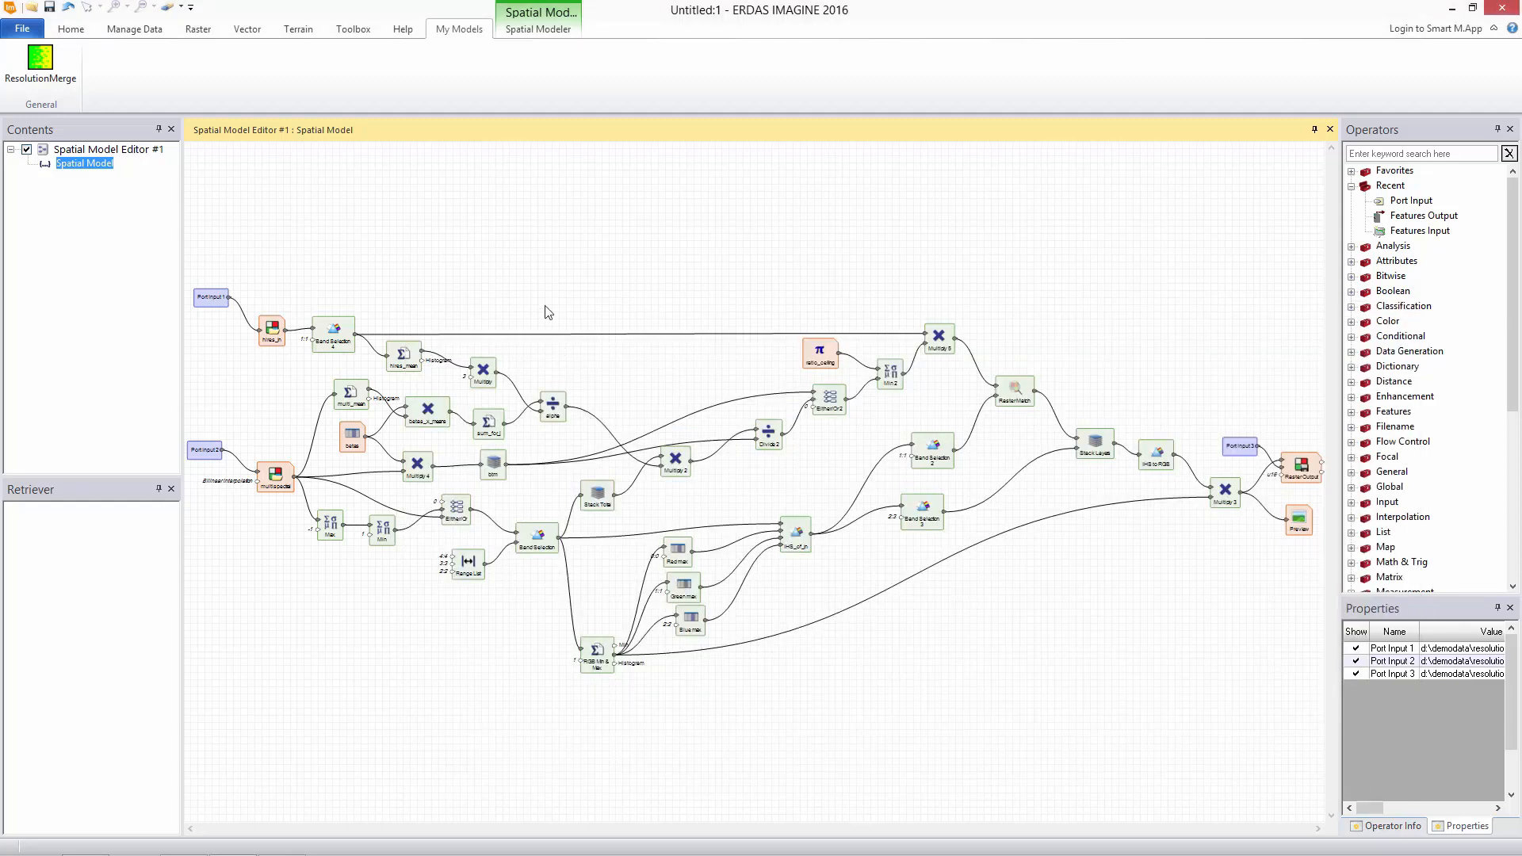
Launch the ResolutionMerge custom model, preview it and run it with modified_ihs.img as the output, then close the process list.
{"action": "left_click", "coordinate": [55, 65]}
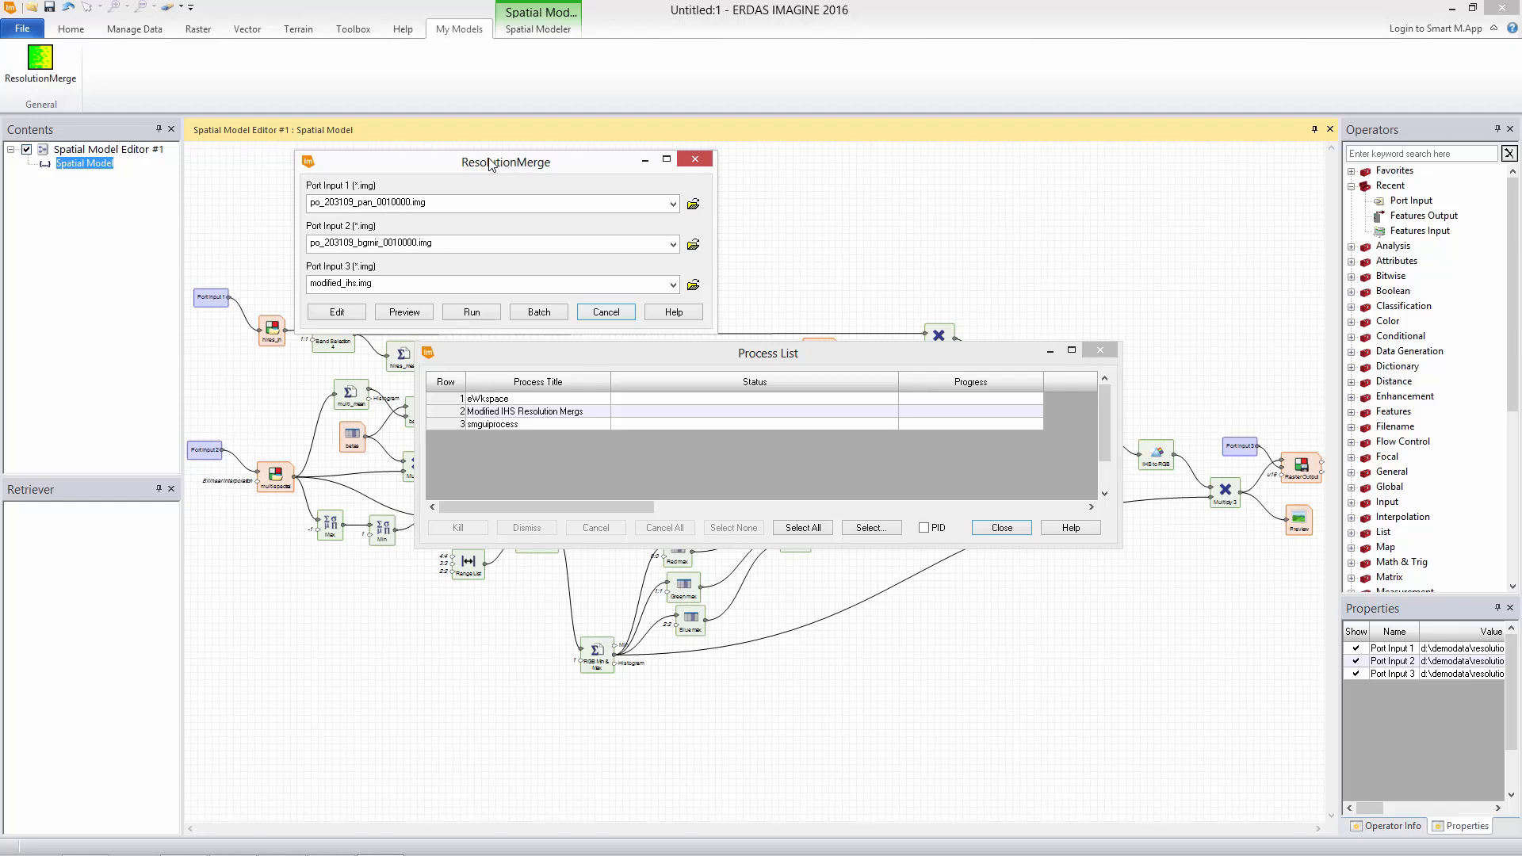
{"action": "left_click_drag", "start_coordinate": [490, 164], "coordinate": [488, 159]}
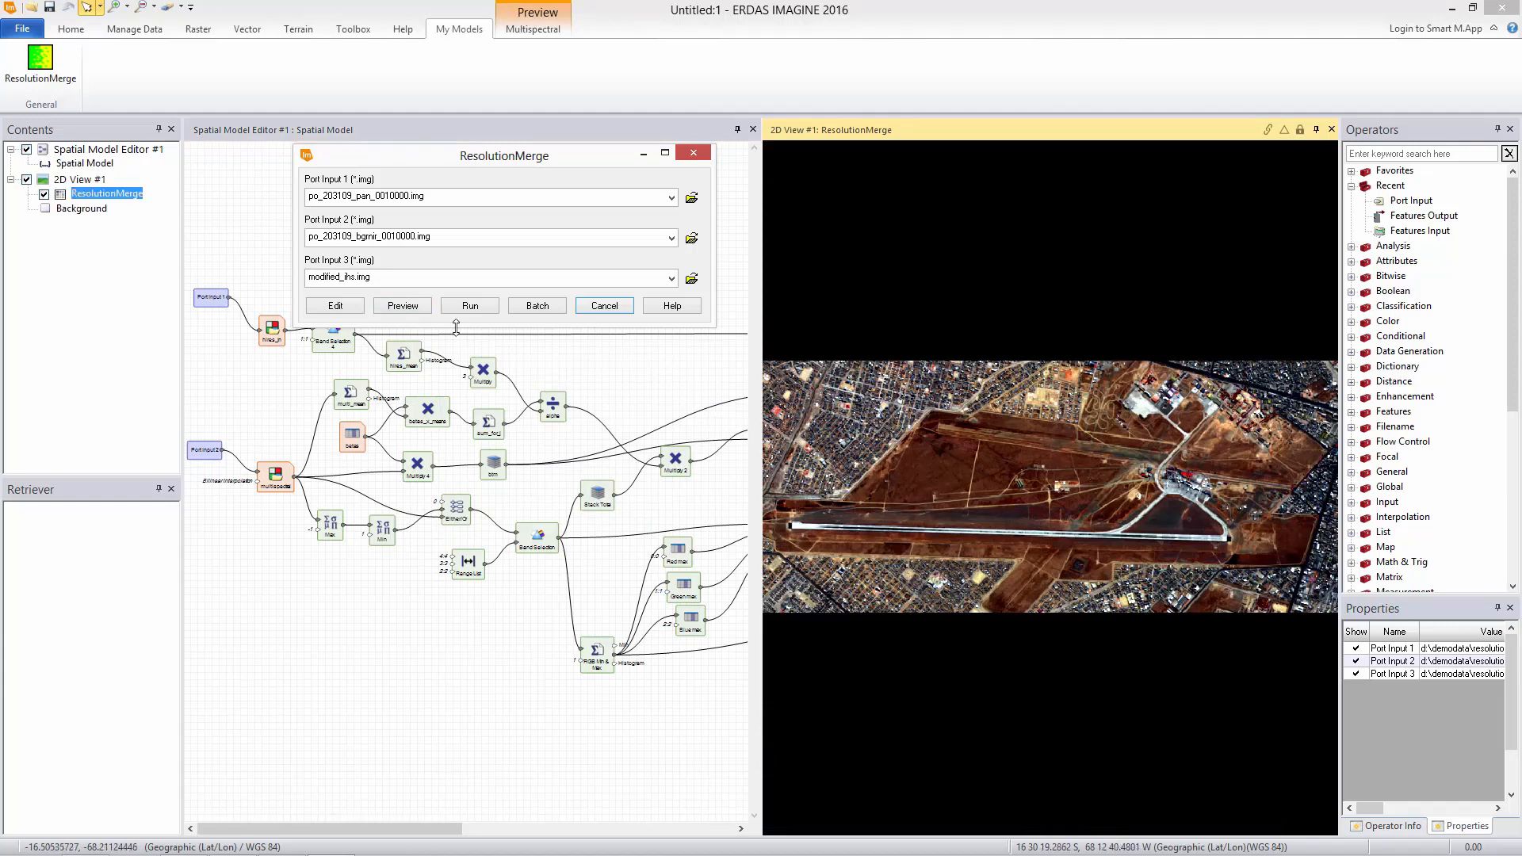
{"action": "left_click", "coordinate": [472, 307]}
{"action": "left_click", "coordinate": [508, 527]}
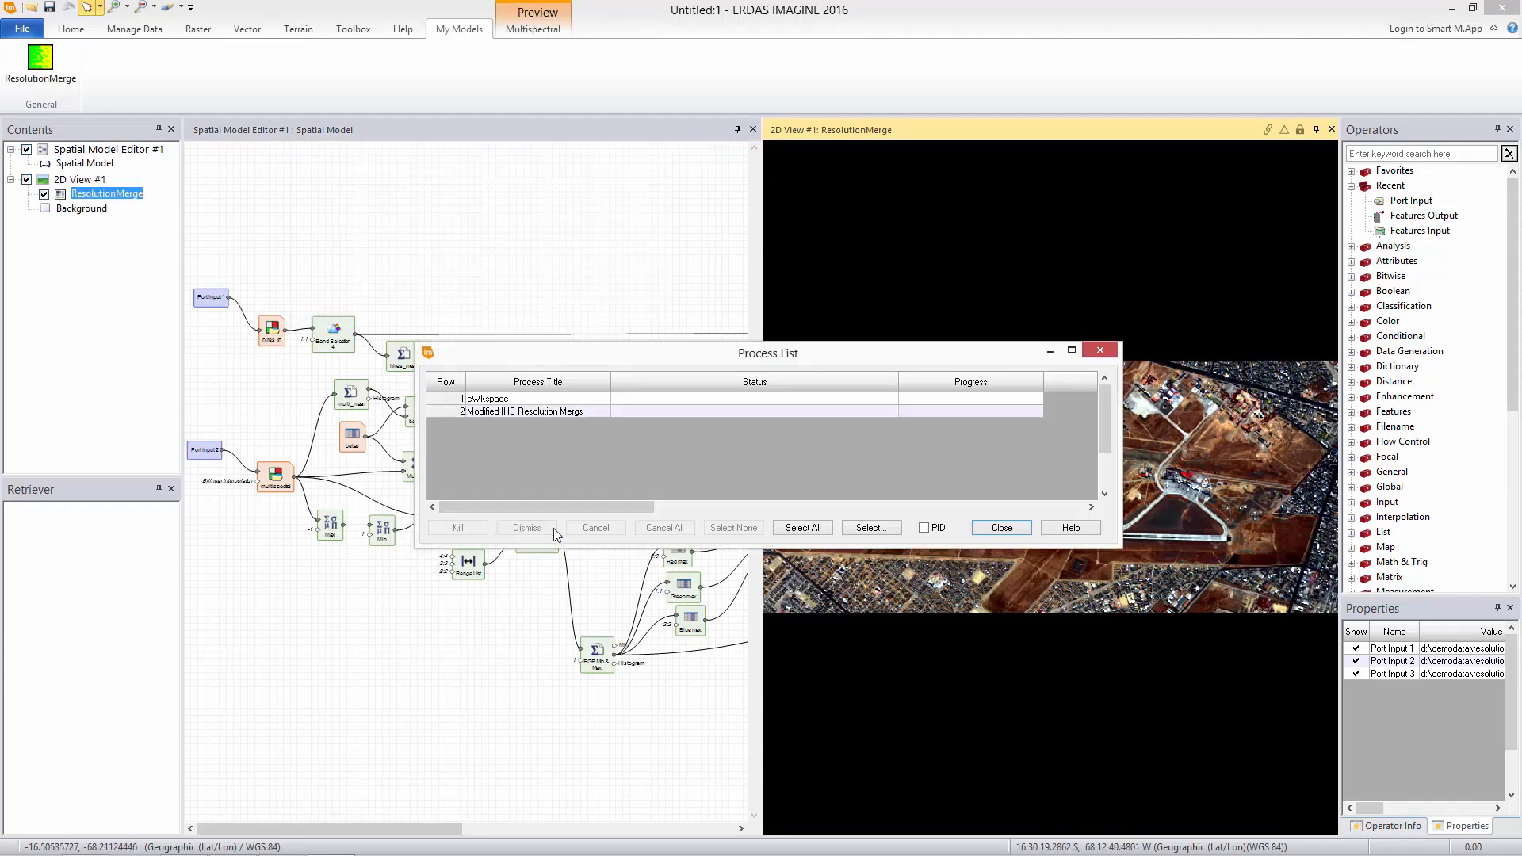
{"action": "left_click", "coordinate": [1002, 527]}
Close the preview 2D view and the spatial model editor without saving changes.
{"action": "left_click", "coordinate": [1331, 129]}
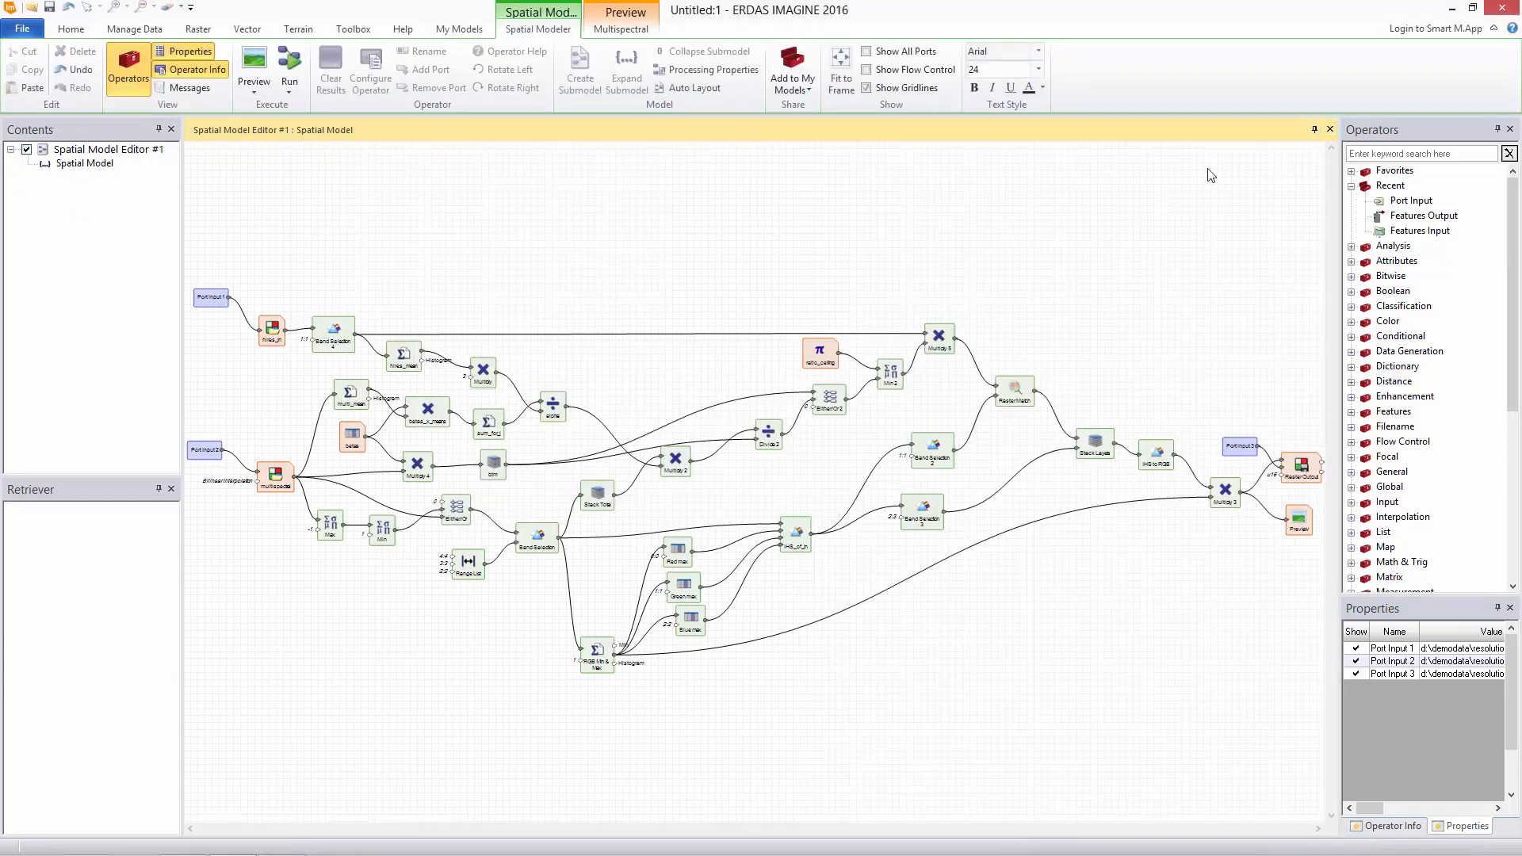
{"action": "left_click", "coordinate": [1331, 129]}
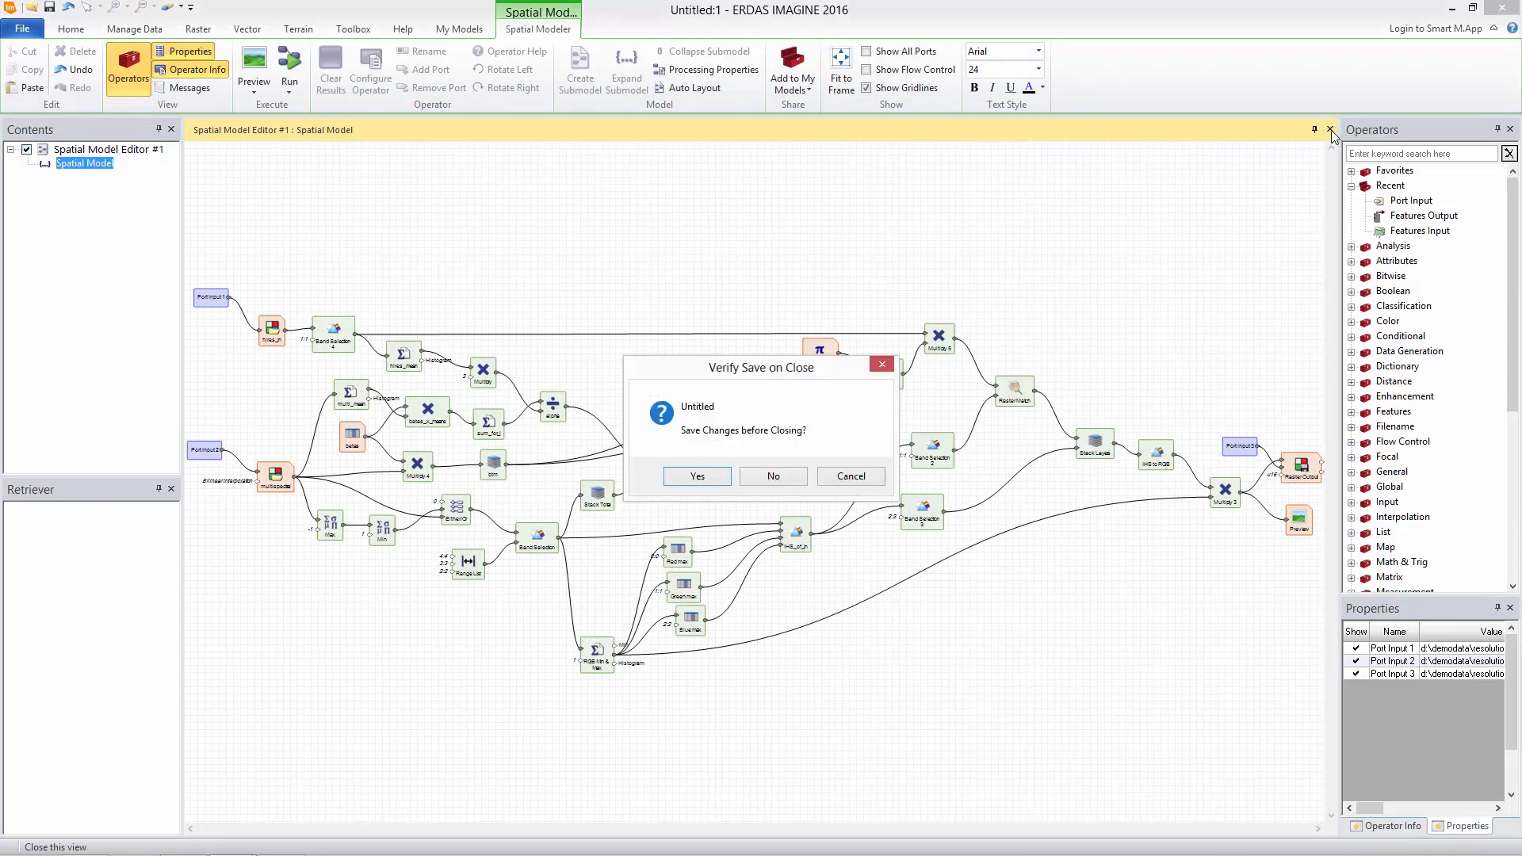
{"action": "left_click", "coordinate": [766, 477]}
Create two new 2D views side by side.
{"action": "left_click", "coordinate": [448, 93]}
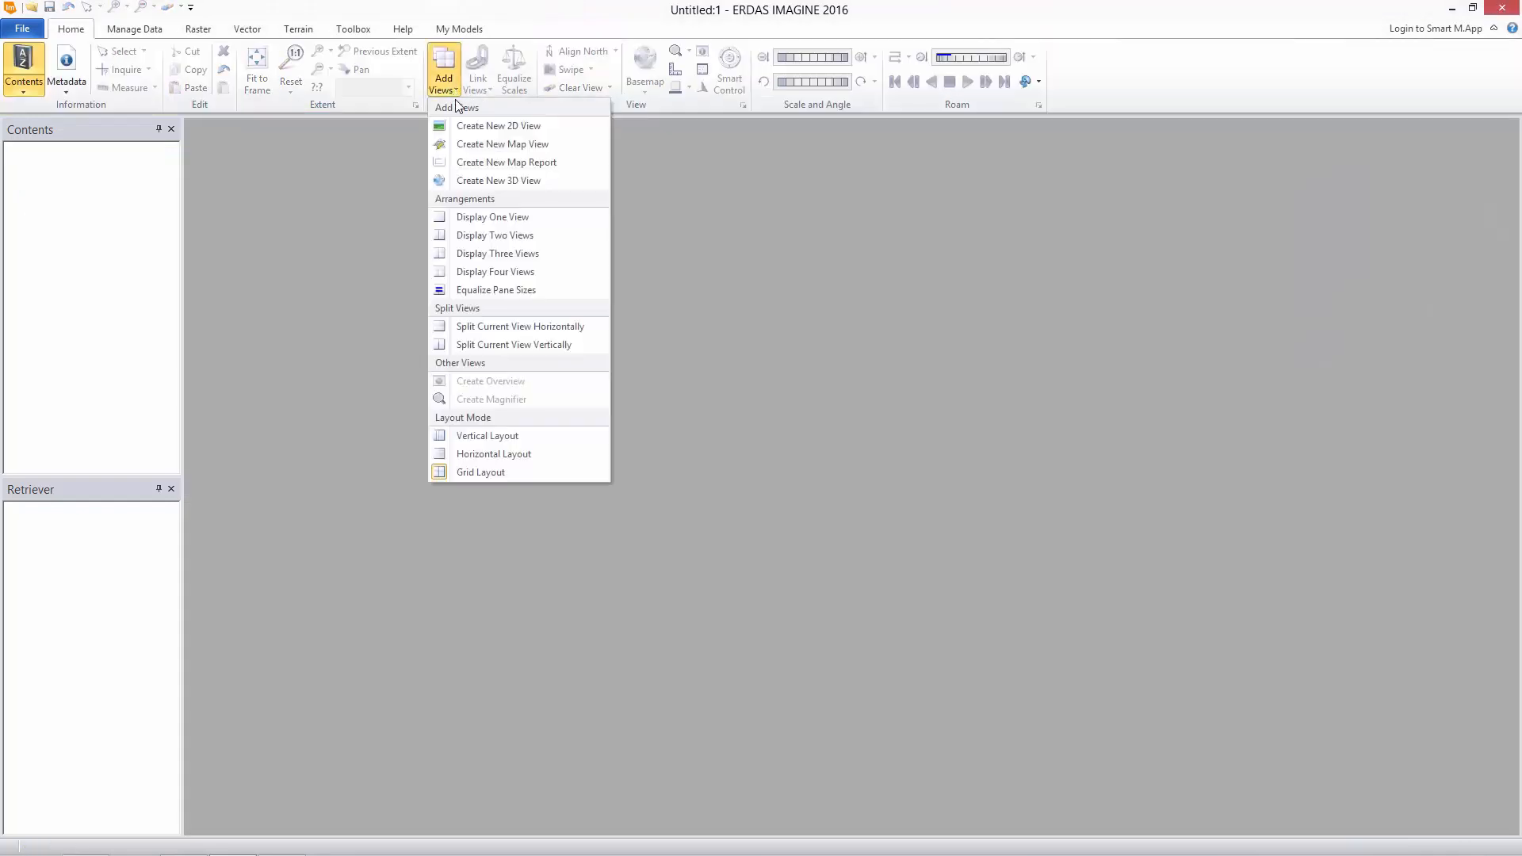
{"action": "left_click", "coordinate": [465, 125]}
{"action": "left_click", "coordinate": [458, 92]}
{"action": "left_click", "coordinate": [484, 125]}
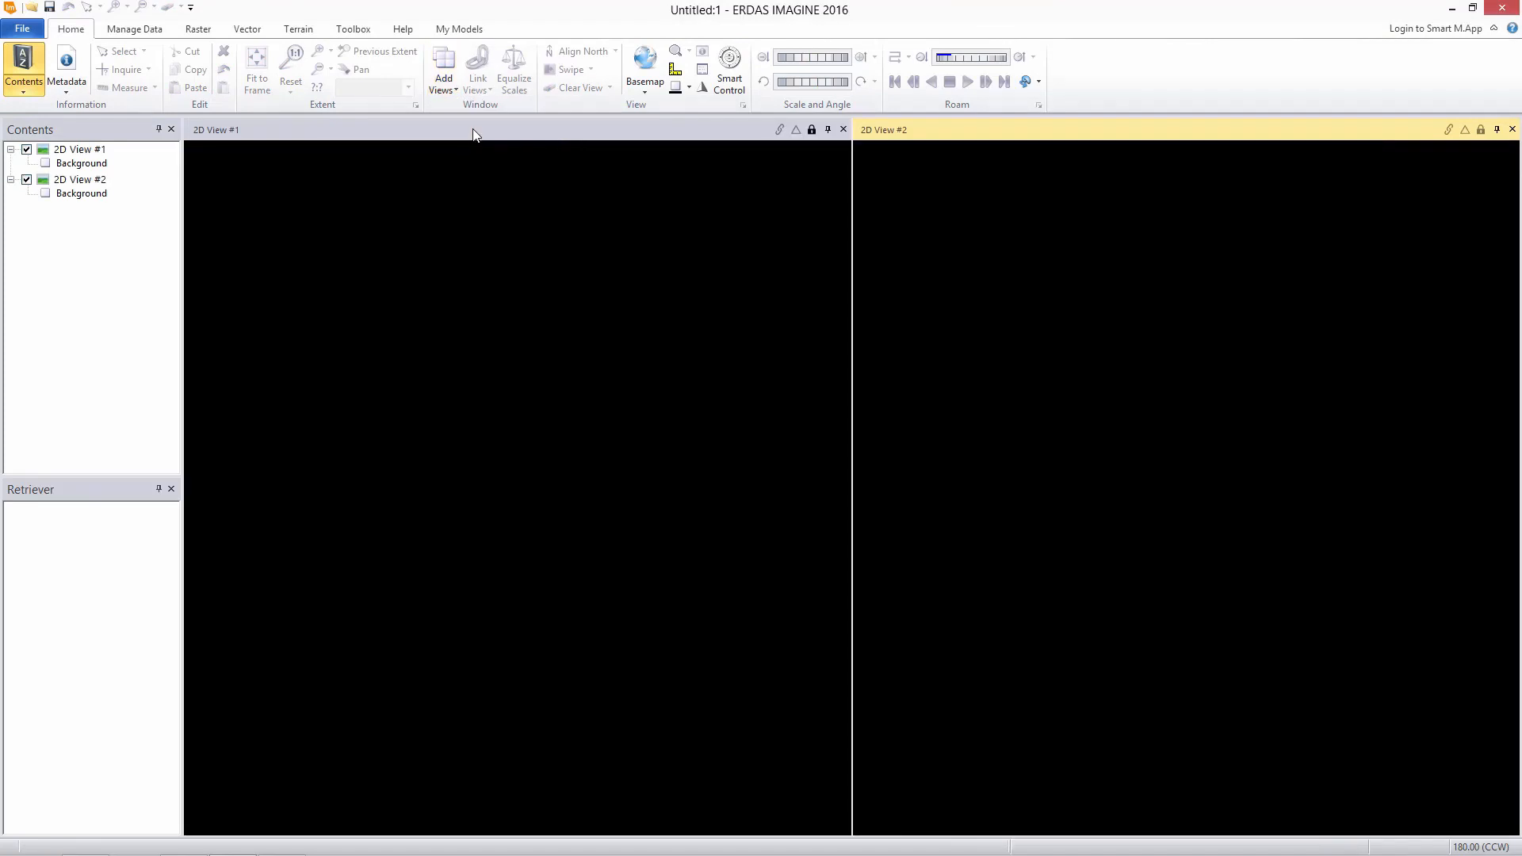
Open the raster layer po_203109_BGRNIR_0010000.img in 2D View #1.
{"action": "right_click", "coordinate": [384, 183]}
{"action": "left_click", "coordinate": [418, 196]}
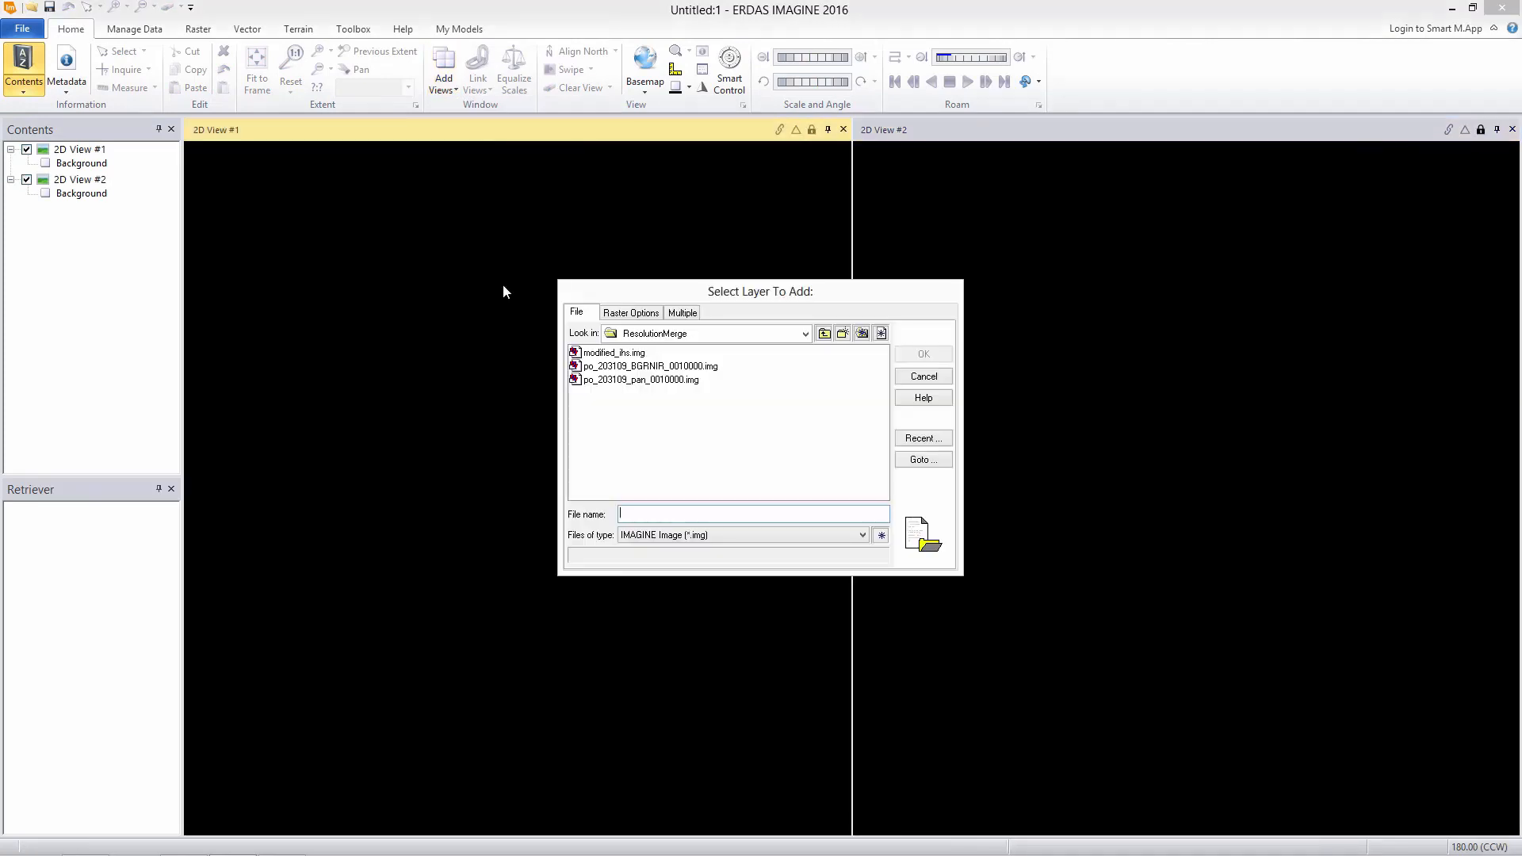
{"action": "left_click", "coordinate": [623, 368]}
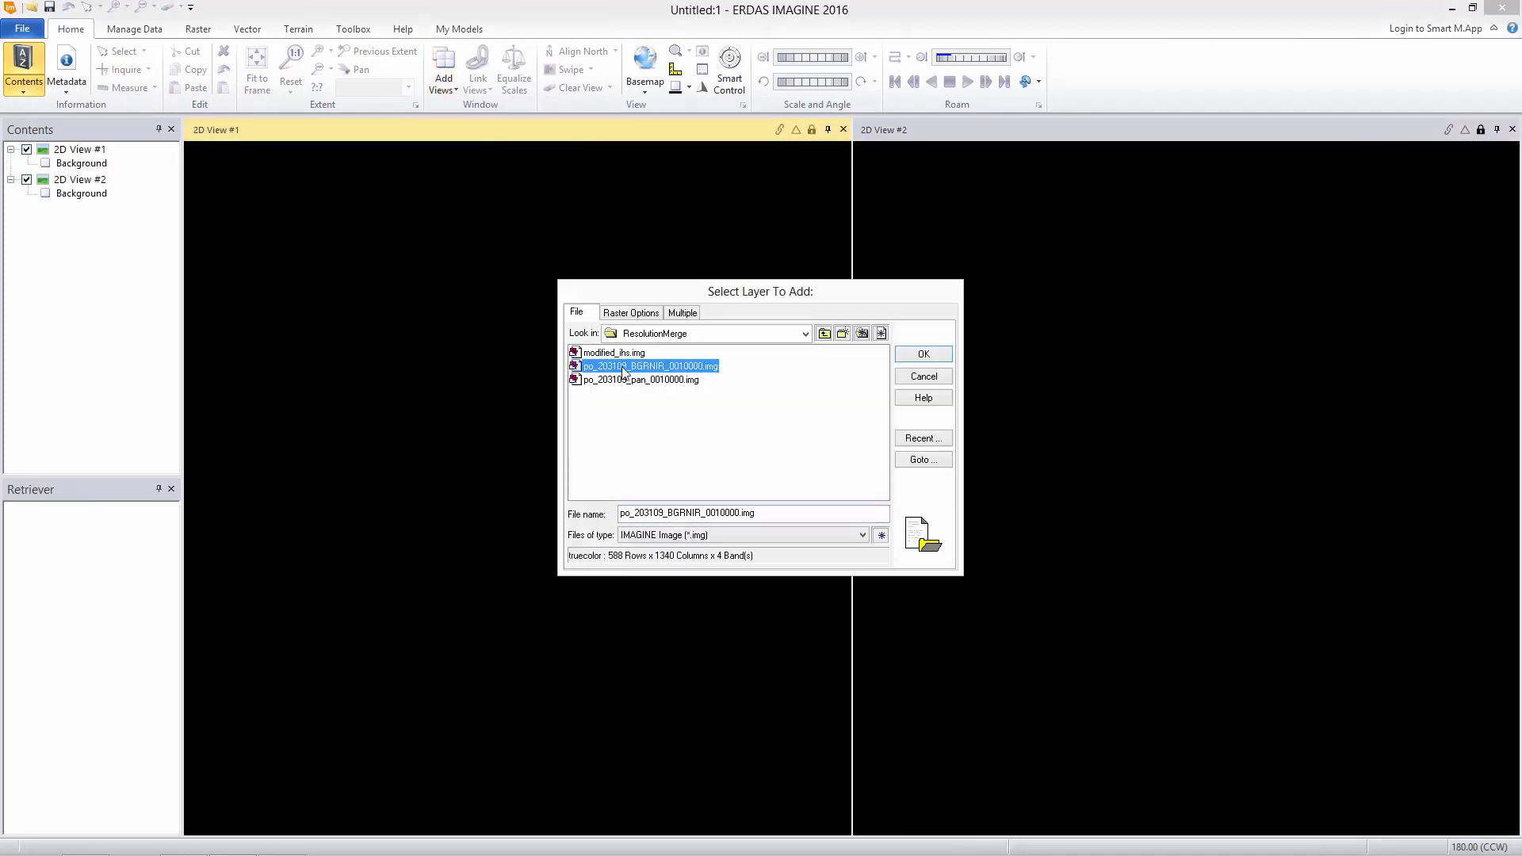
{"action": "left_click", "coordinate": [906, 351]}
Open the pan-sharpened raster modified_ihs.img in 2D View #2.
{"action": "right_click", "coordinate": [960, 318]}
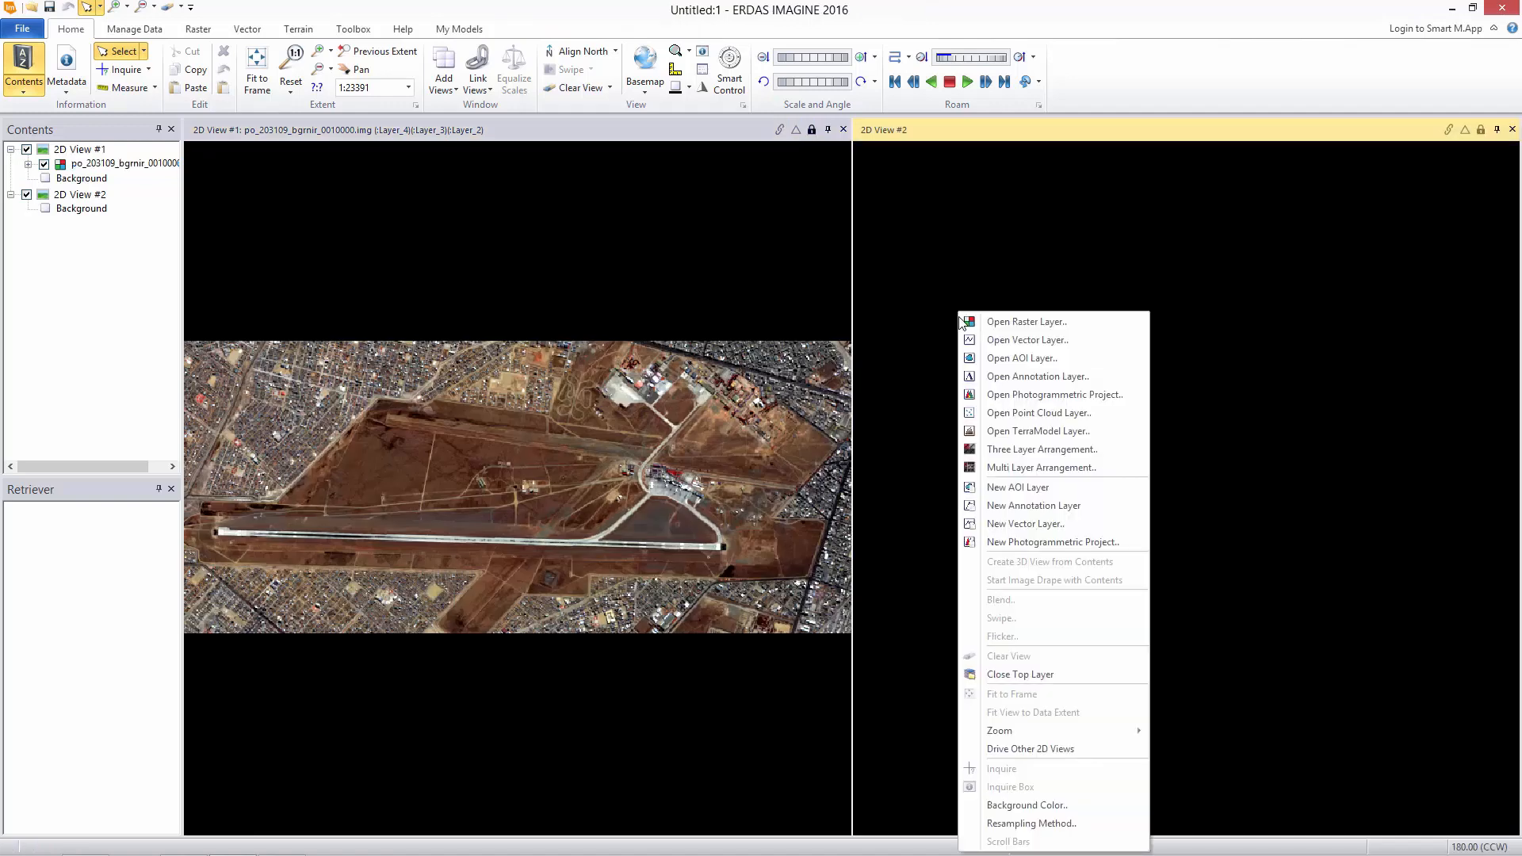
{"action": "left_click", "coordinate": [978, 321]}
{"action": "left_click", "coordinate": [615, 352]}
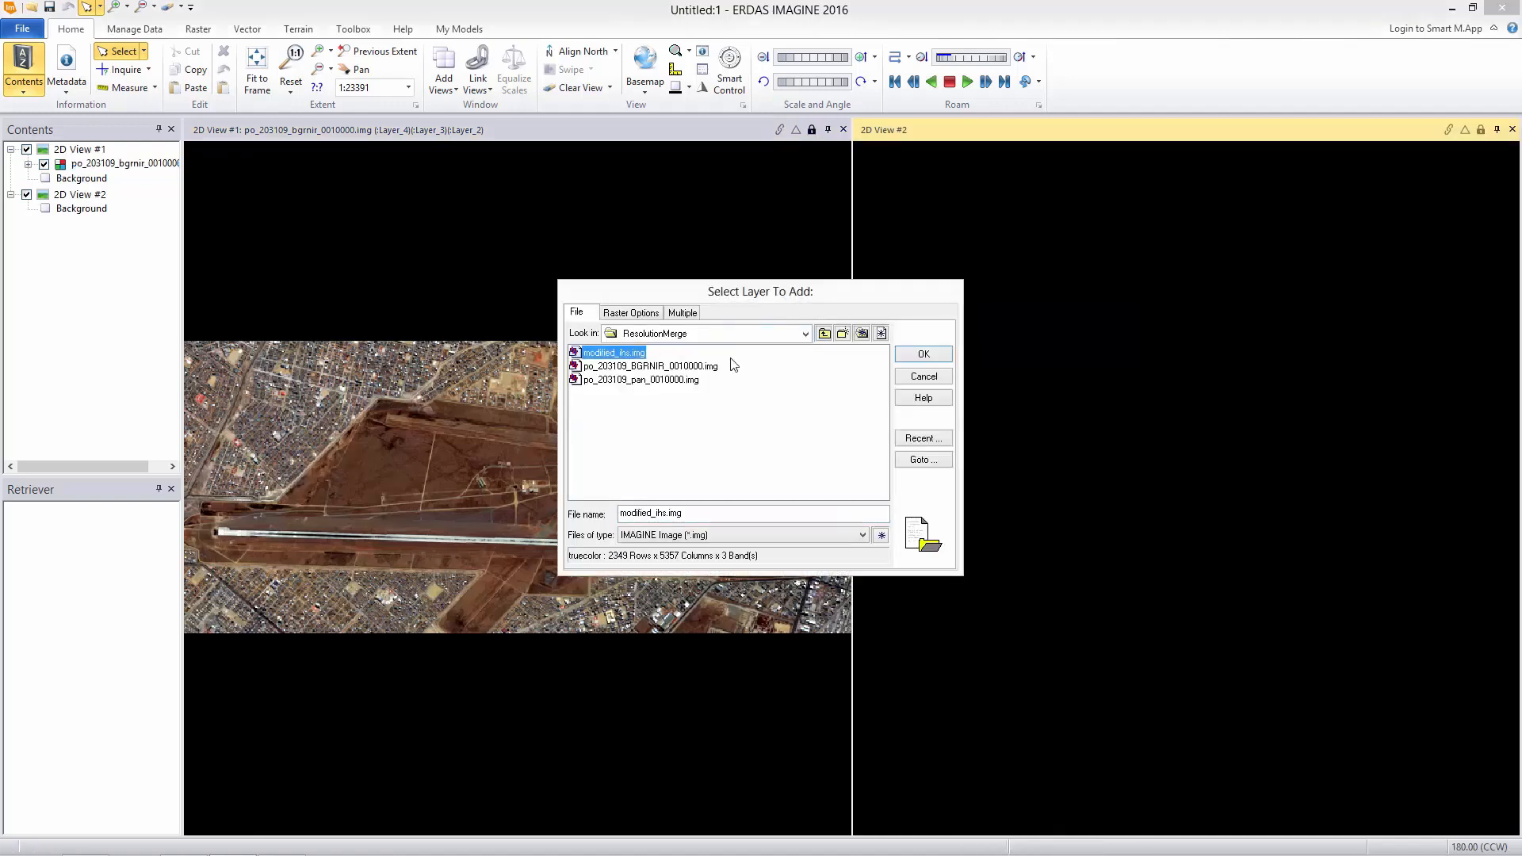
{"action": "left_click", "coordinate": [920, 354]}
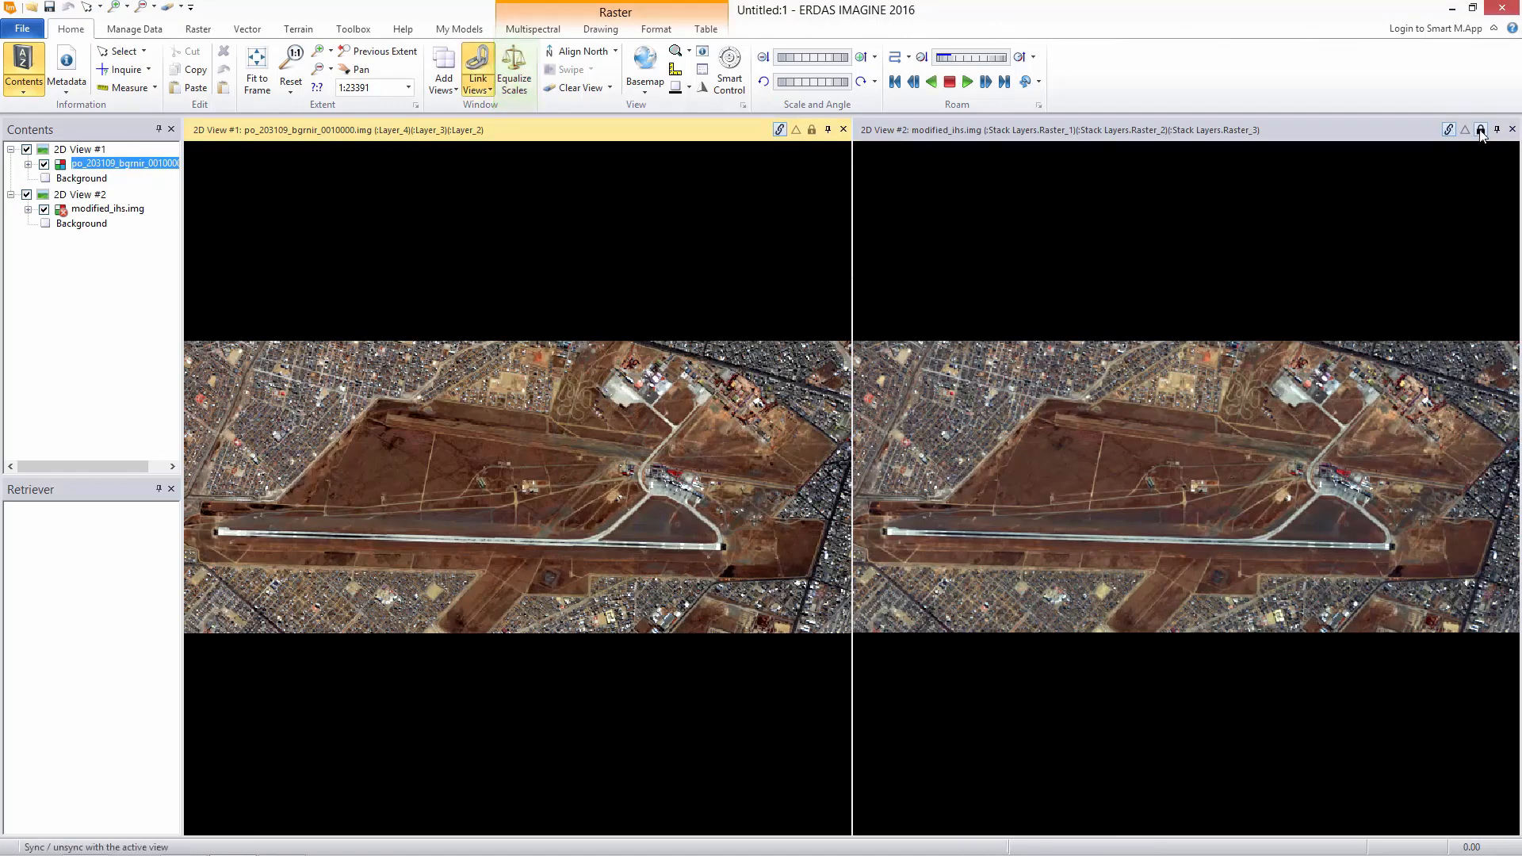
Synchronize the two linked 2D views and compare image detail from the airport terminal to the built-up area east of it.
{"action": "left_click", "coordinate": [1480, 131]}
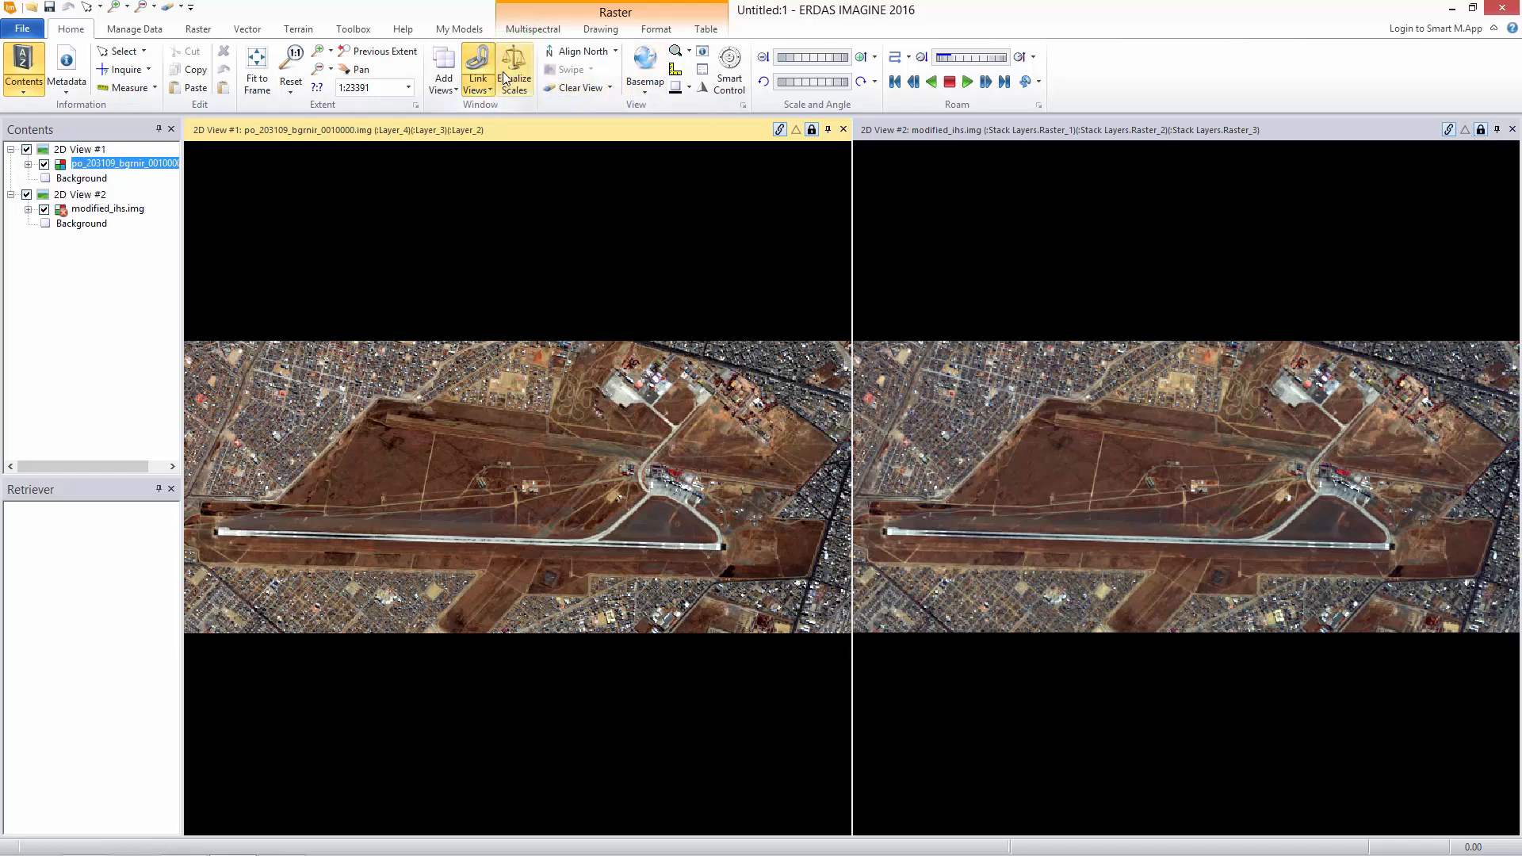
{"action": "left_click", "coordinate": [115, 7]}
{"action": "left_click_drag", "start_coordinate": [638, 463], "coordinate": [708, 496]}
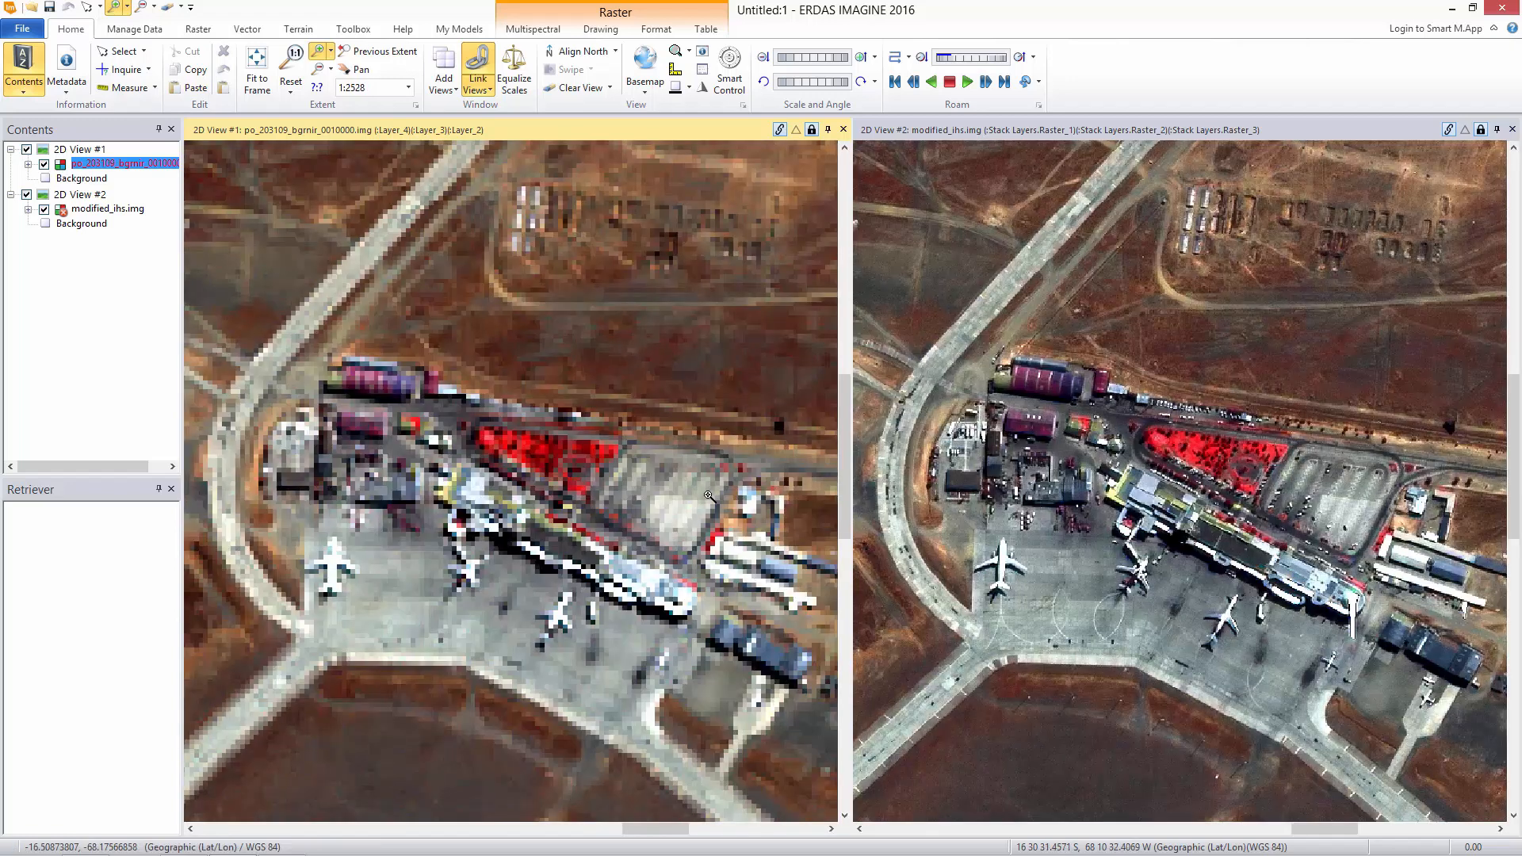
{"action": "left_click_drag", "start_coordinate": [707, 574], "coordinate": [549, 464]}
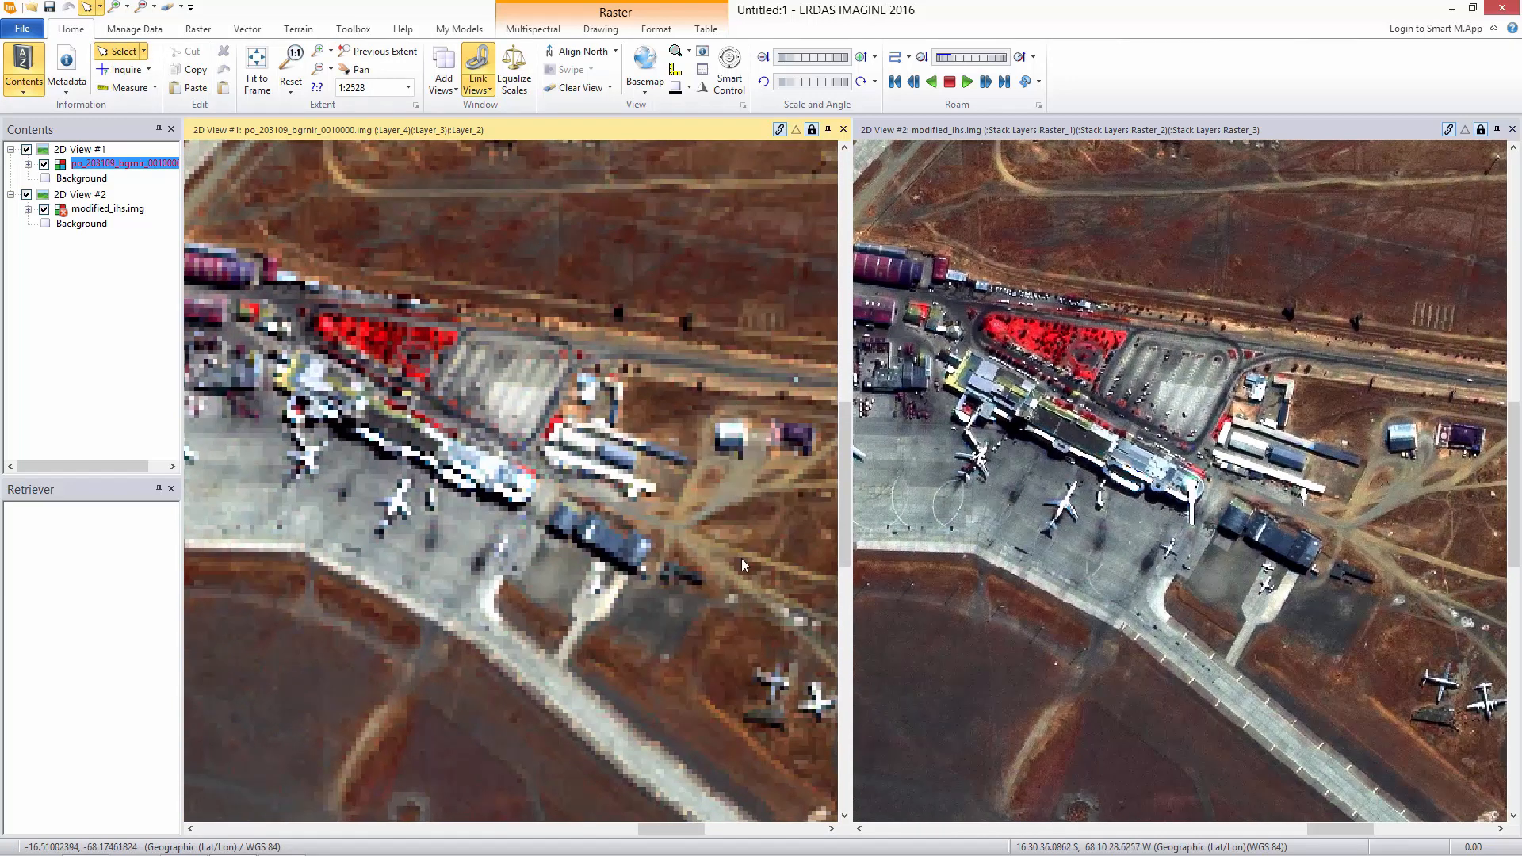
{"action": "left_click_drag", "start_coordinate": [712, 545], "coordinate": [511, 436]}
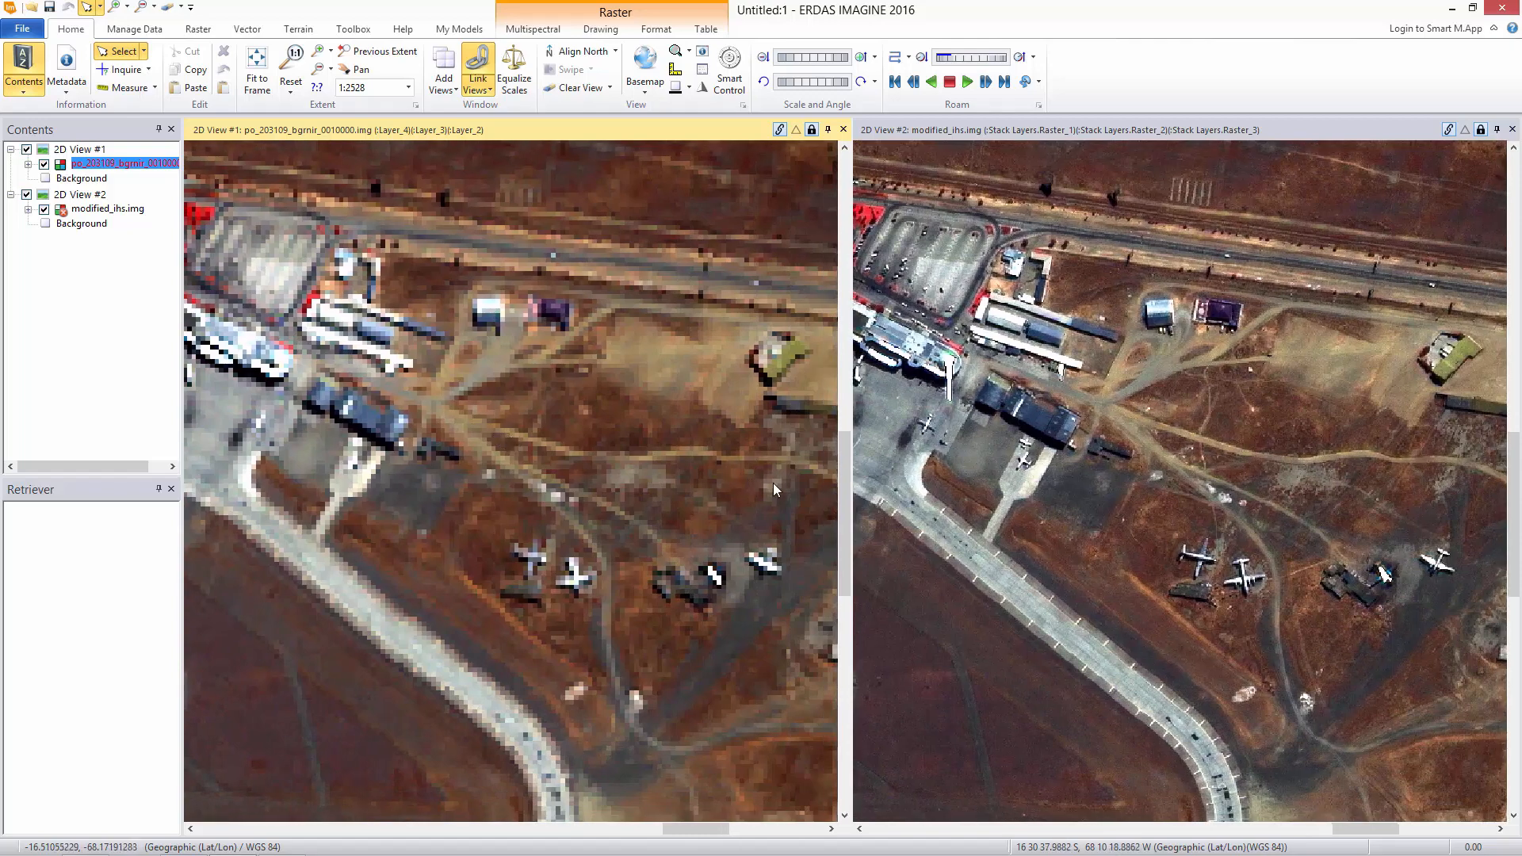
{"action": "left_click_drag", "start_coordinate": [773, 483], "coordinate": [544, 424]}
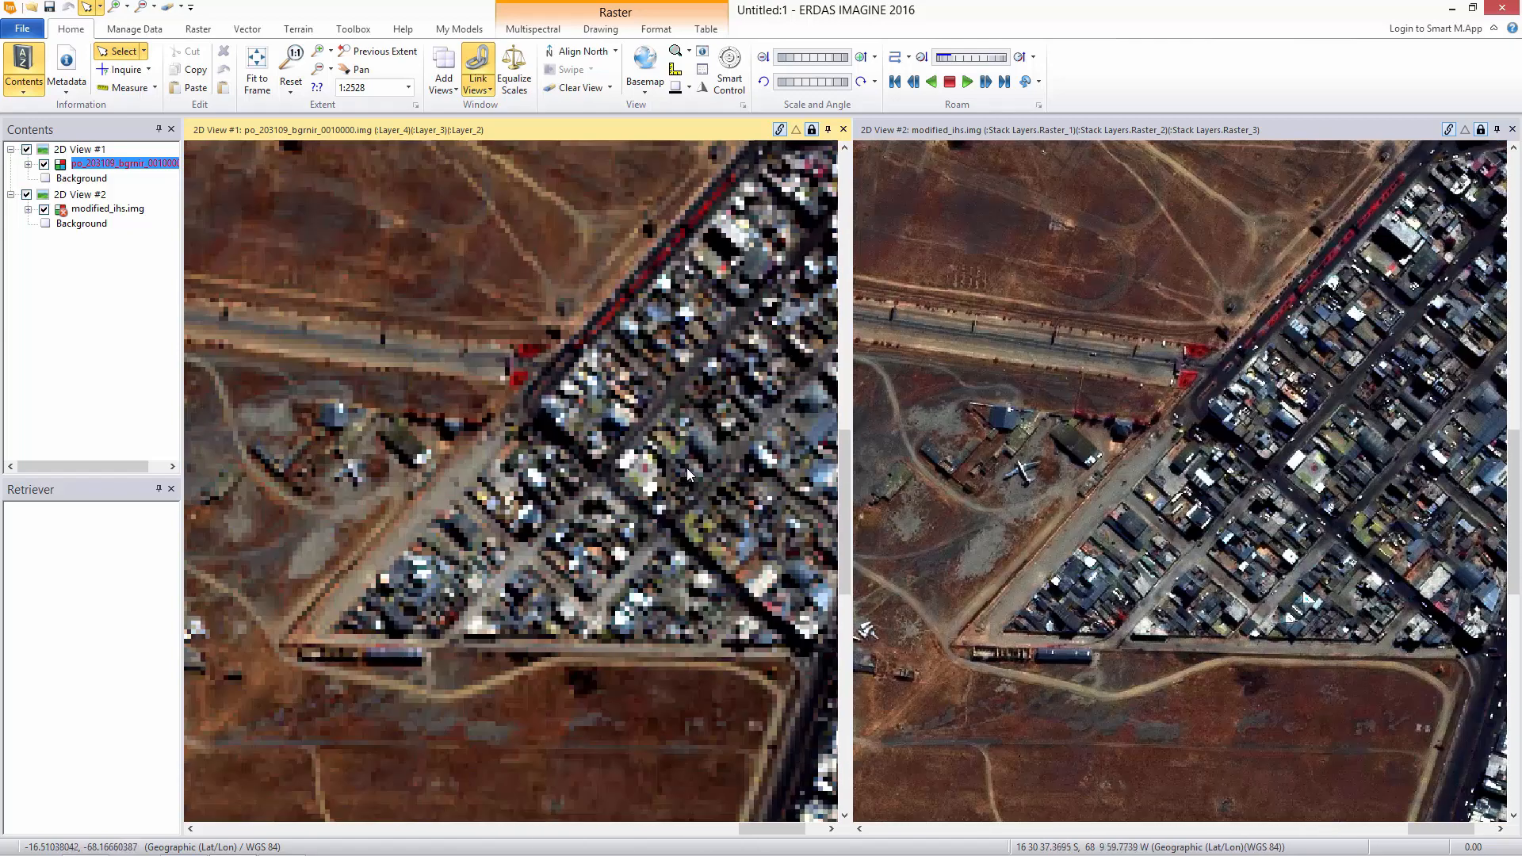
{"action": "left_click_drag", "start_coordinate": [686, 467], "coordinate": [458, 498]}
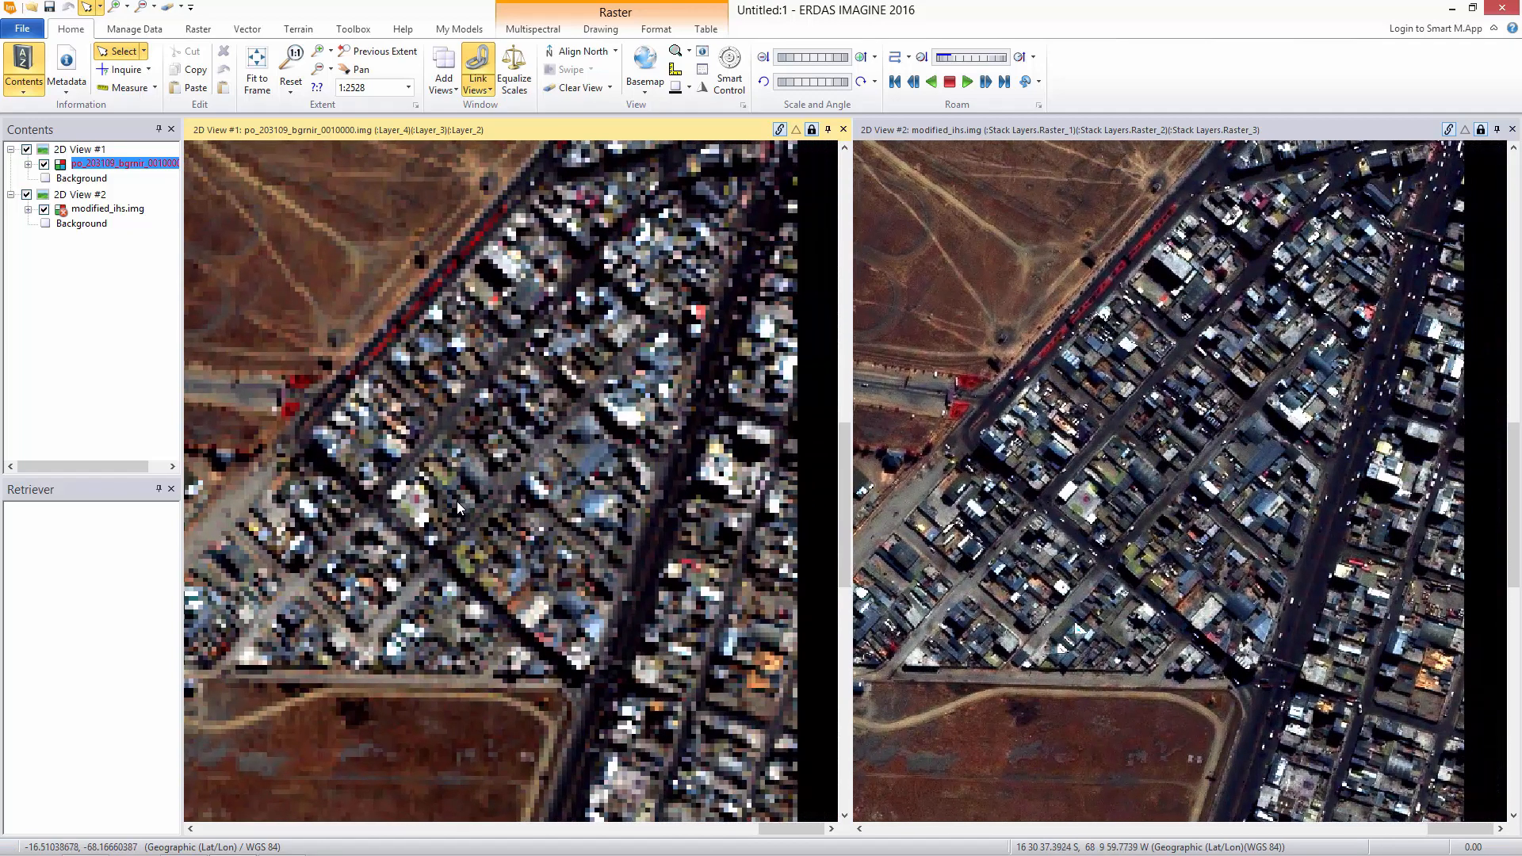